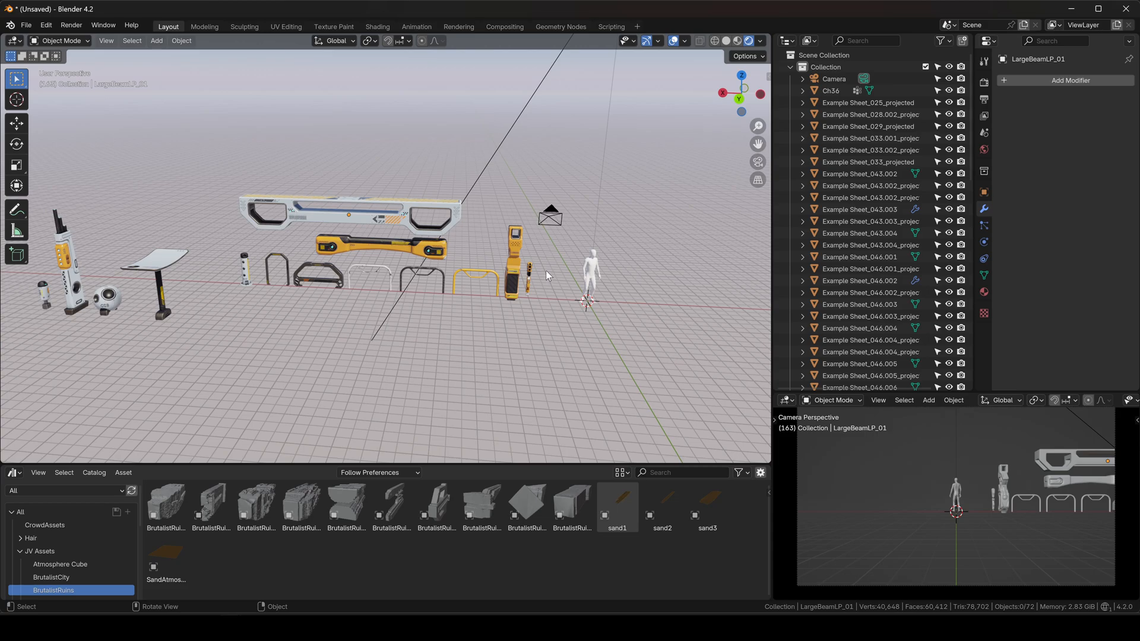
Step: Raise the Starlight Sun straight up to a Z location of about 65.1 ft and make it unselectable in the Outliner
middle_click_drag(484, 257, 418, 272)
scroll(378, 285, "up", 4)
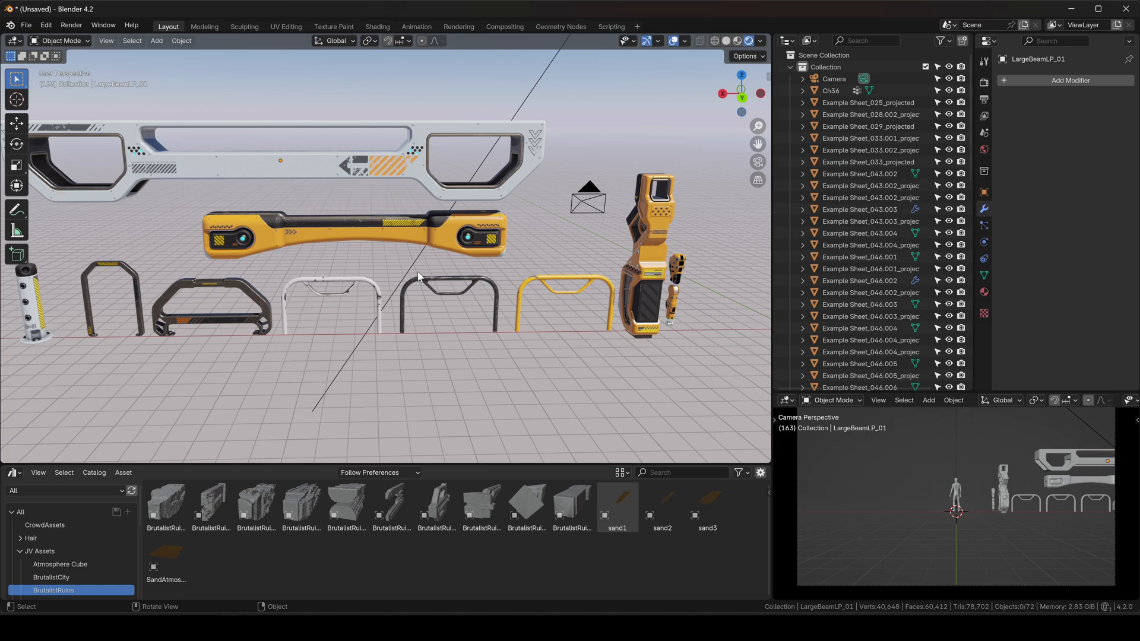
scroll(419, 277, "down", 3)
middle_click_drag(419, 276, 232, 289)
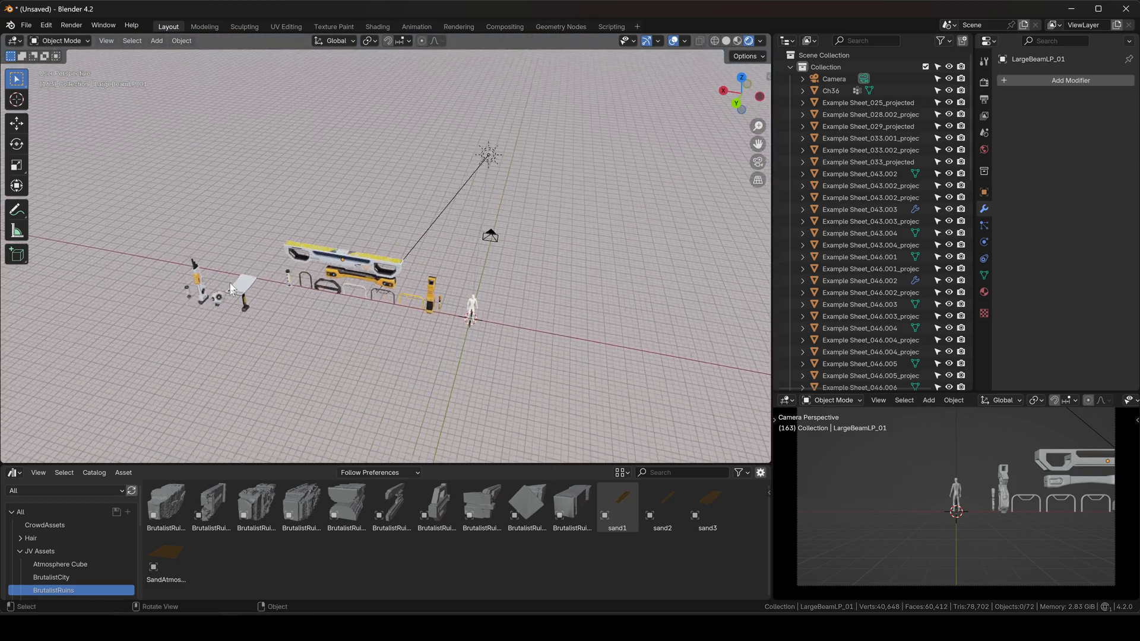
left_click(492, 152)
middle_click_drag(513, 291, 543, 239)
key("g")
key("z")
left_click(550, 127)
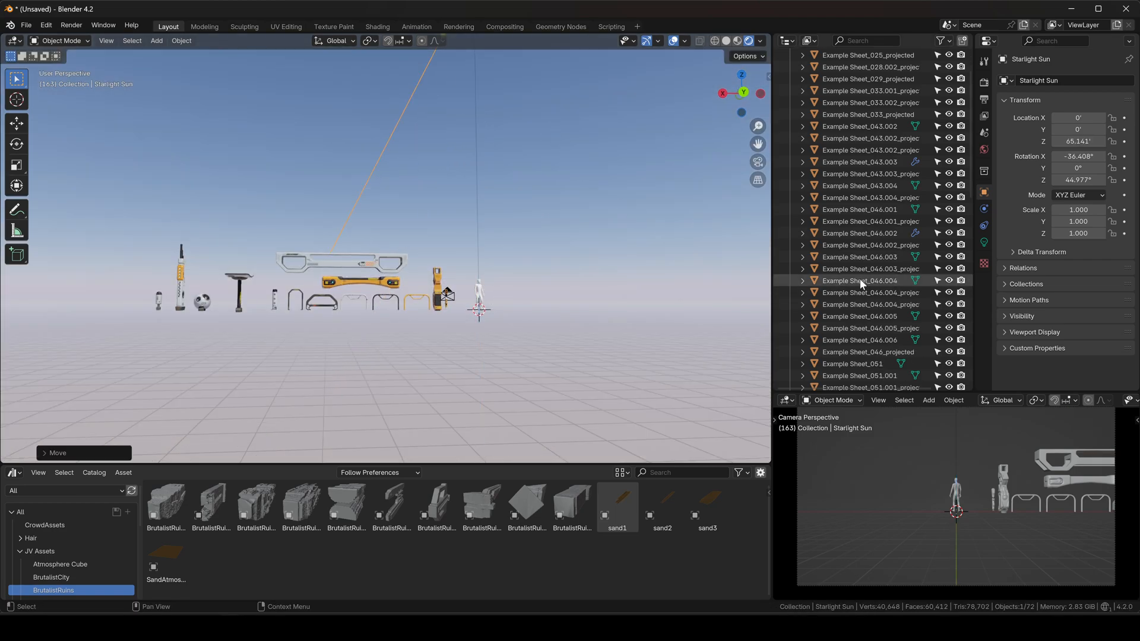
scroll(873, 327, "down", 10)
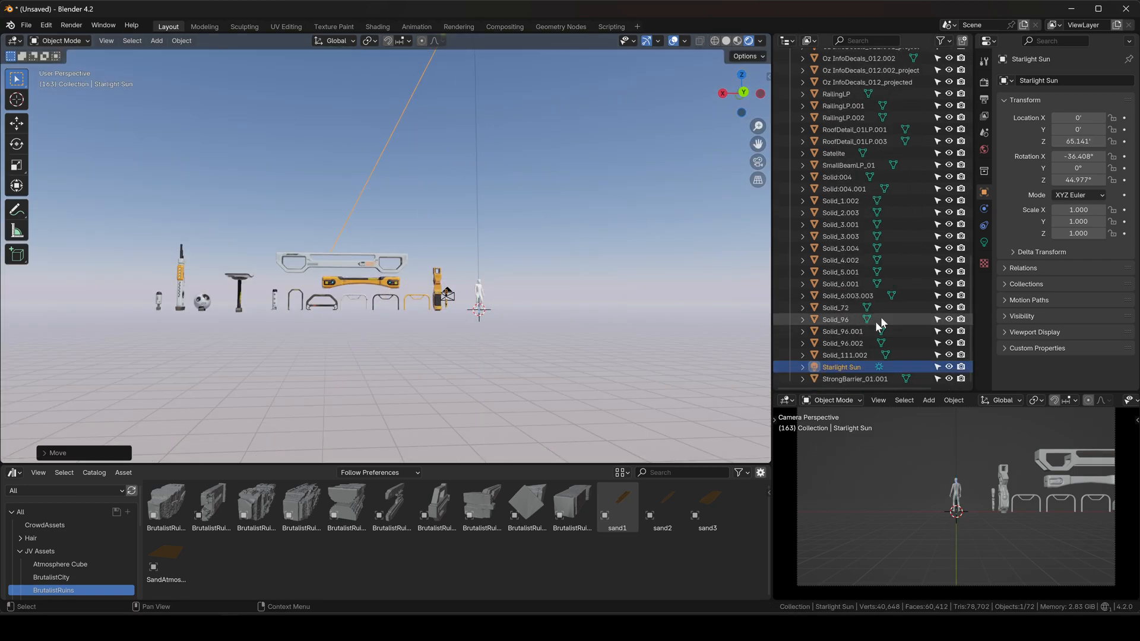
middle_click_drag(488, 237, 471, 277)
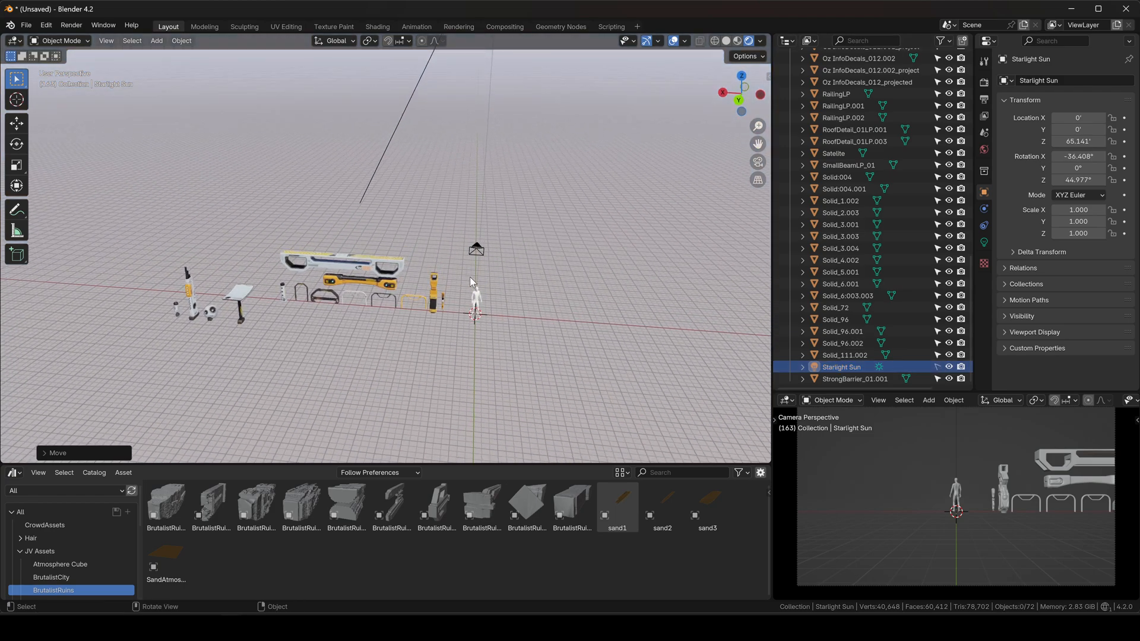
Step: Try to move the kit pieces away from the mannequin along the global X axis
left_click_drag(454, 377, 455, 378)
key("g")
key("x")
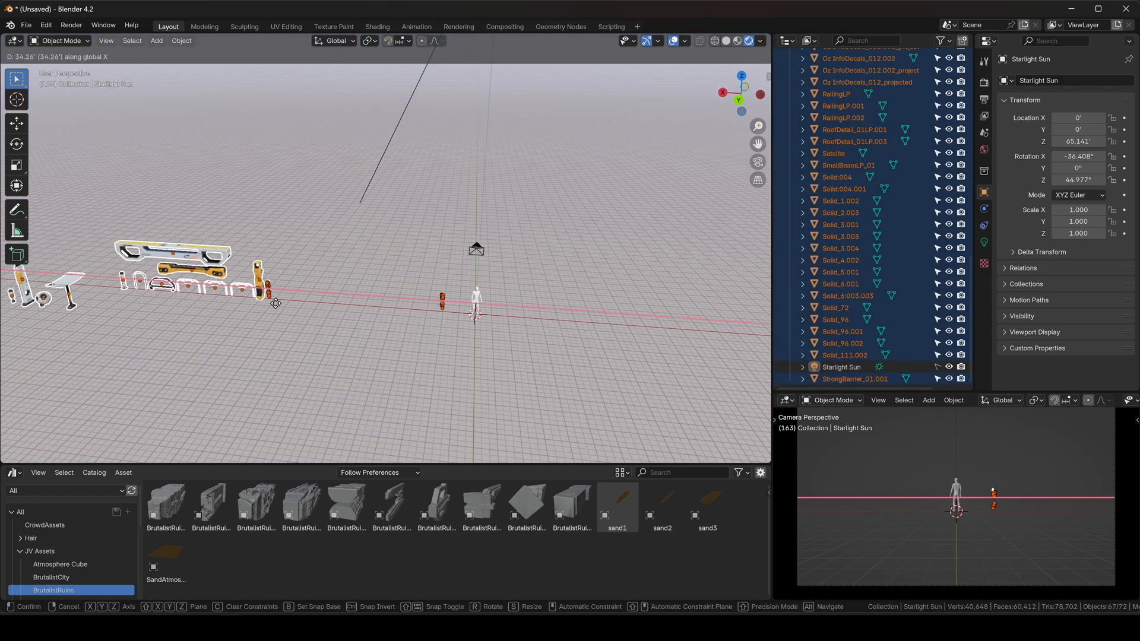
left_click(315, 301)
scroll(369, 303, "up", 4)
scroll(457, 304, "up", 8)
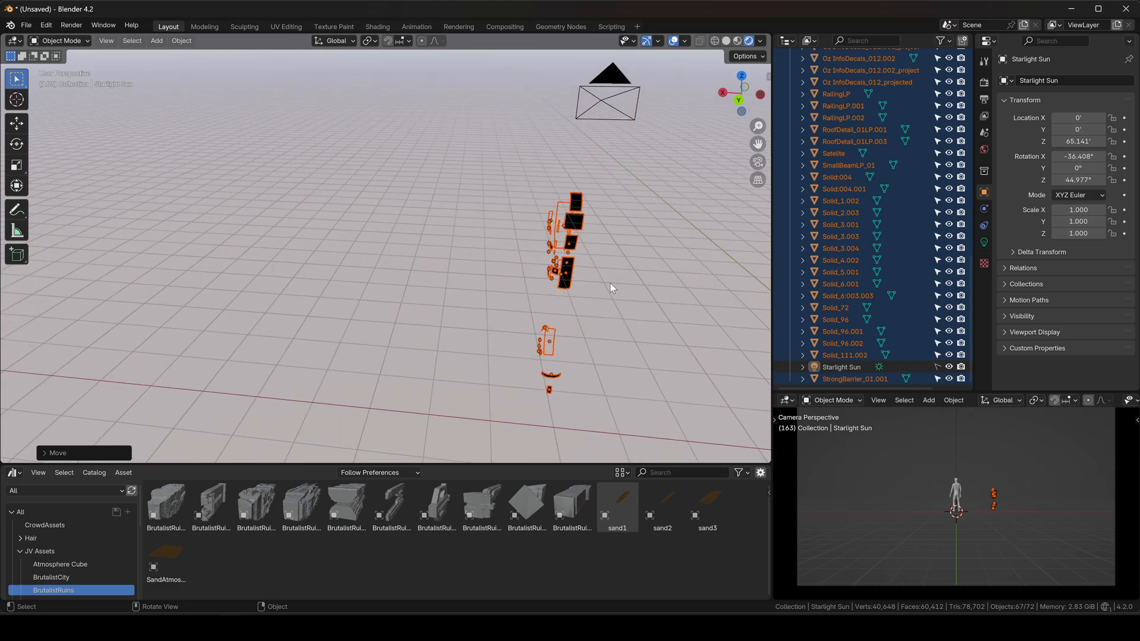
key("ctrl+z")
Step: Select all the parts of the small yellow robotic arm and join them into one object
middle_click_drag(606, 283, 583, 254)
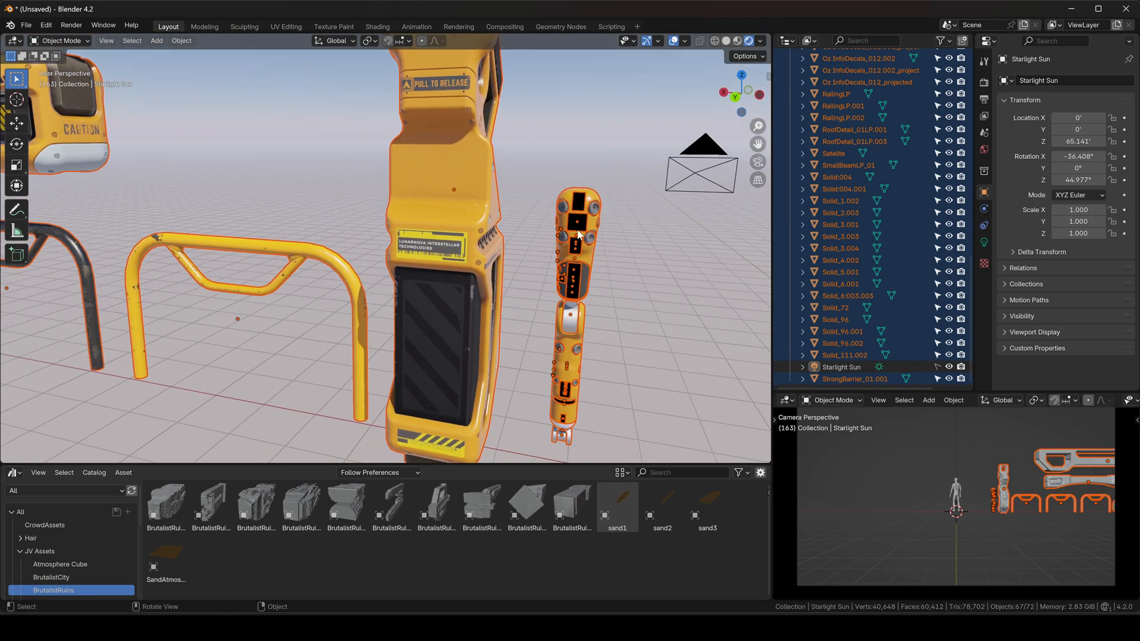
left_click(577, 230)
left_click_drag(526, 160, 552, 219)
left_click_drag(659, 456, 660, 455)
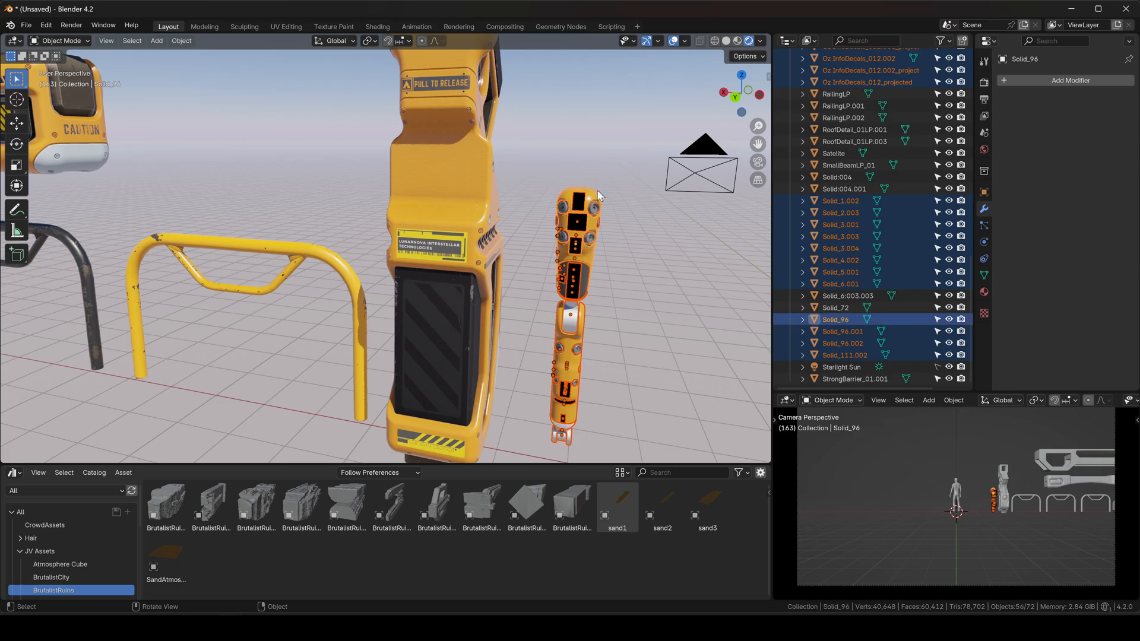
key("ctrl+j")
Step: Select individual kit pieces, including the tall yellow unit and the spherical prop, to check how each one is grouped
left_click(473, 203)
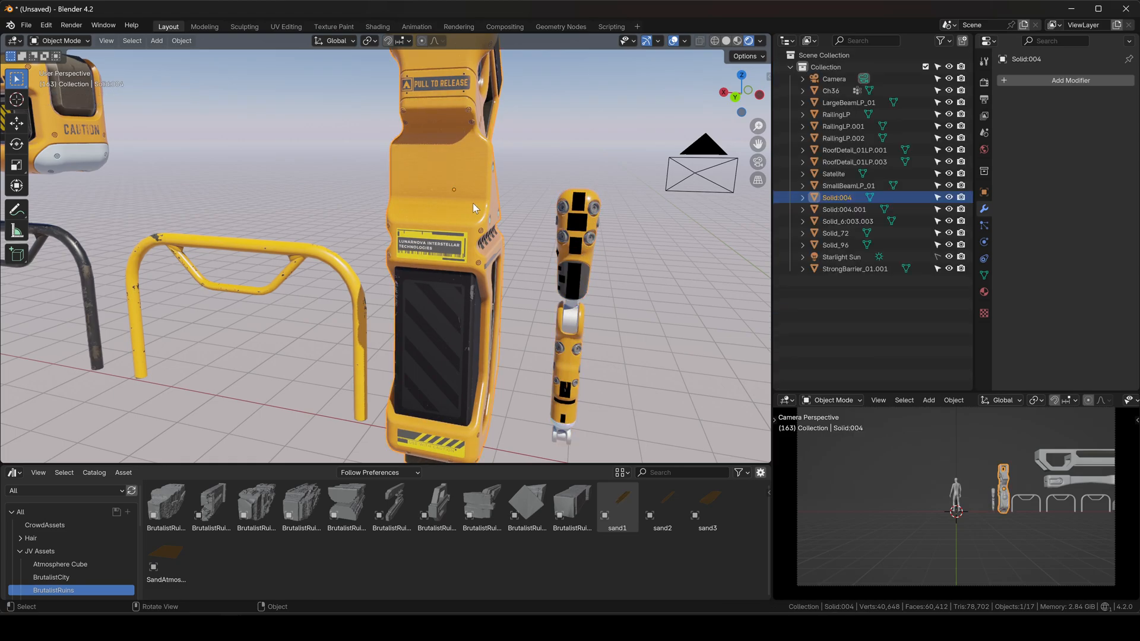
scroll(475, 237, "down", 4)
scroll(508, 220, "down", 4)
key("g")
right_click(383, 155)
scroll(357, 178, "down", 3)
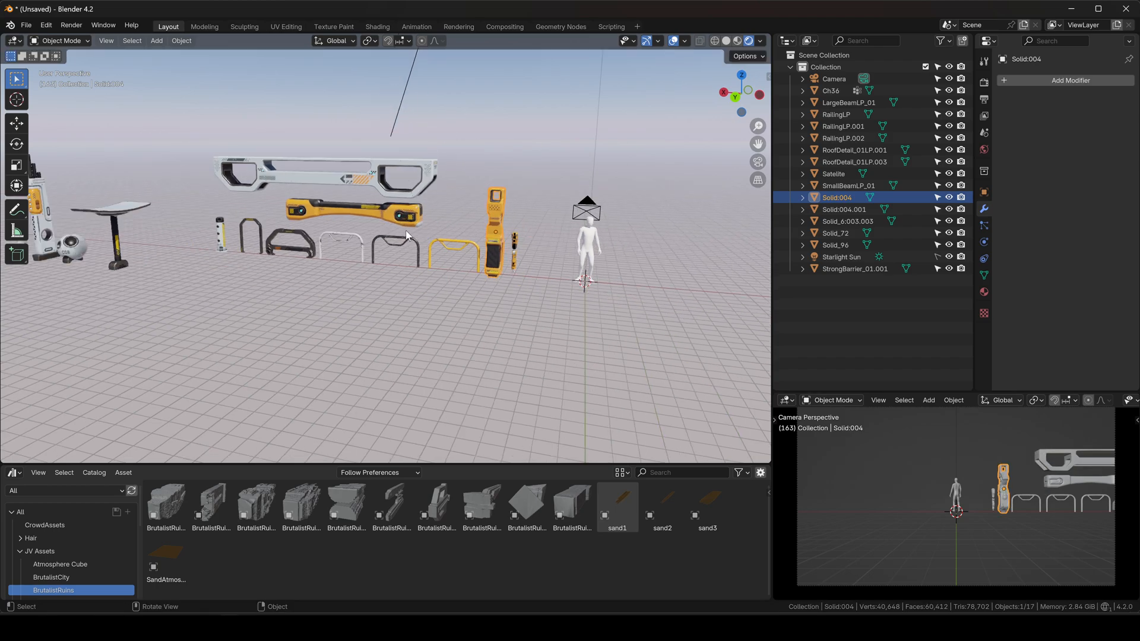
middle_click_drag(218, 208, 409, 260, "shift")
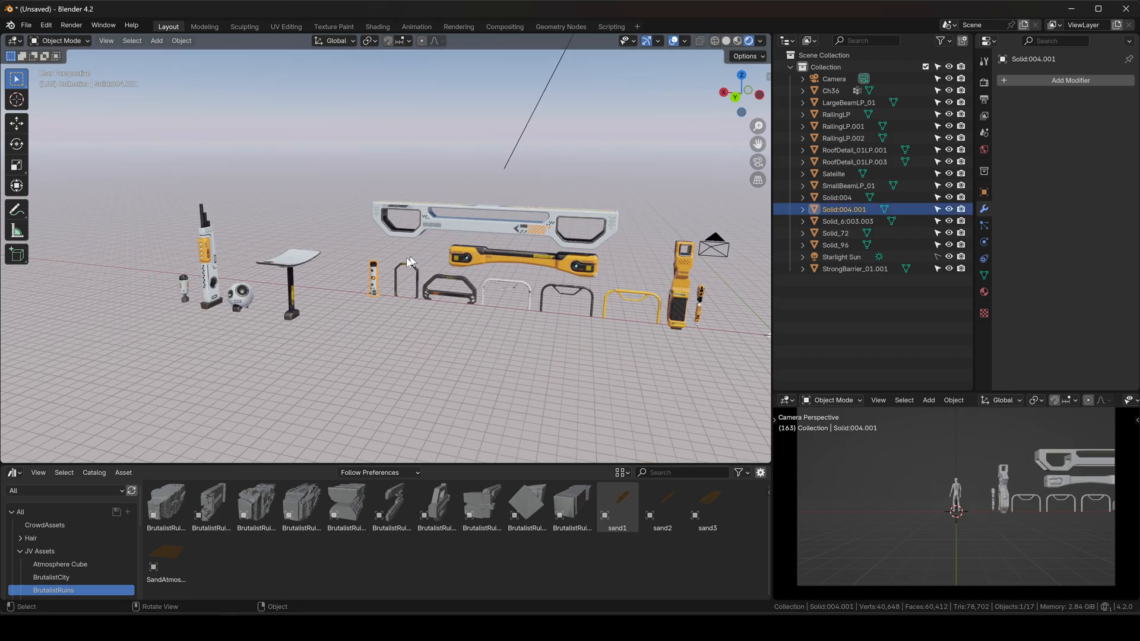
left_click(255, 306)
Step: Select all kit pieces and move them along the global X axis, well away from the mannequin
middle_click_drag(376, 376, 140, 213)
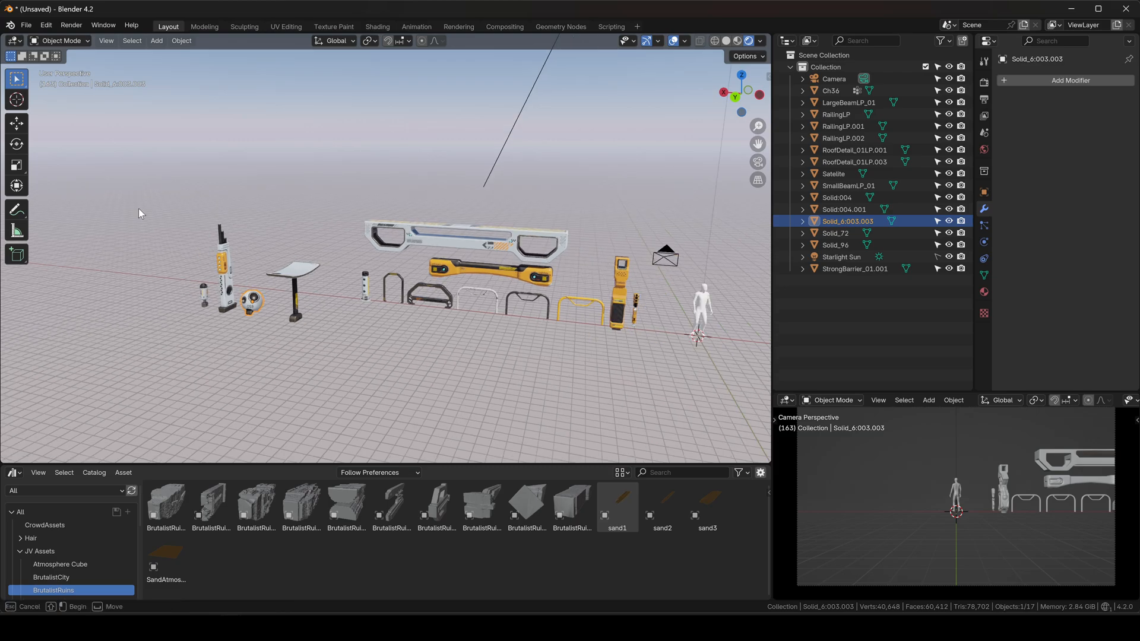
left_click_drag(589, 376, 639, 372)
key("g")
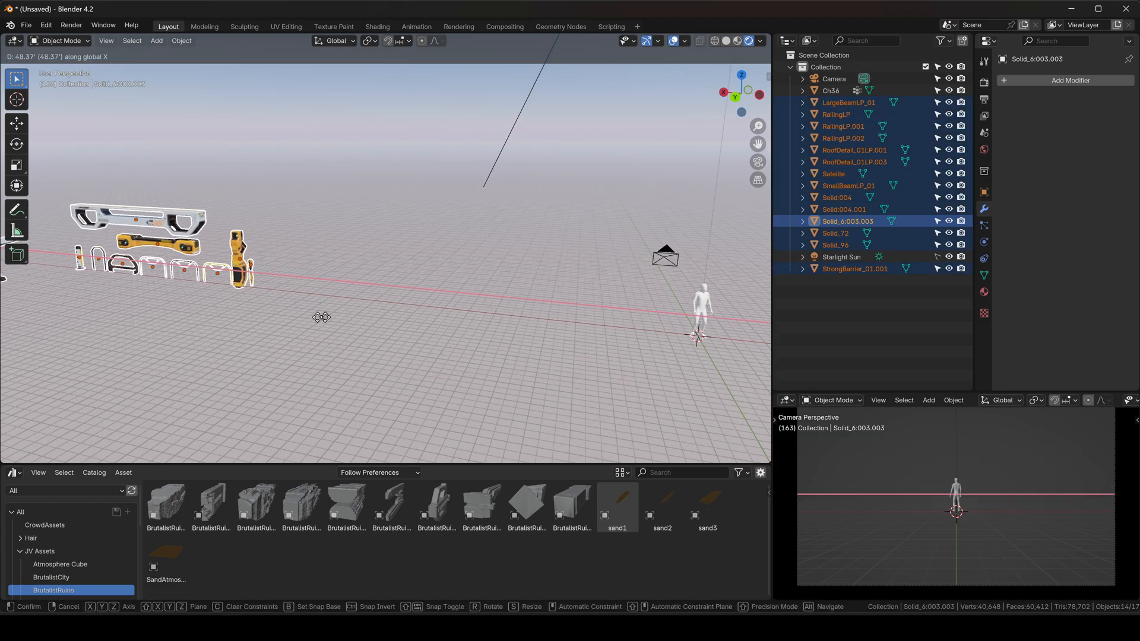
left_click(281, 313)
Step: Duplicate the large white beam and snap the copy to the 3D cursor at the mannequin's feet
middle_click_drag(310, 319, 366, 301)
left_click(606, 224)
left_click(249, 220)
middle_click_drag(261, 254, 394, 305)
key("shift+d")
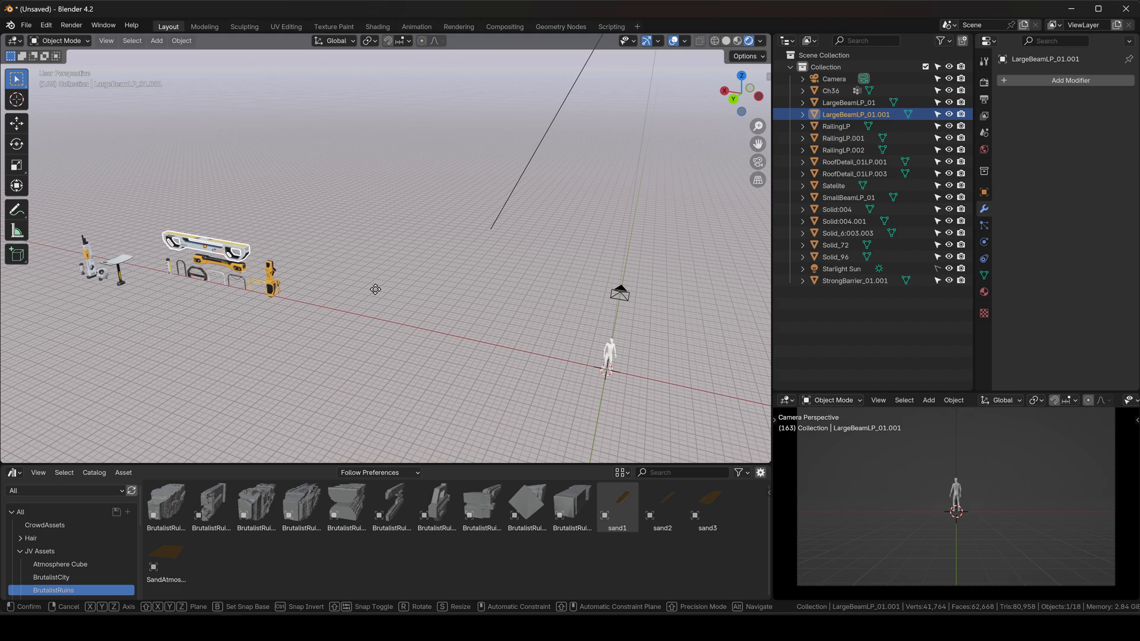
left_click(613, 318)
key("shift+s")
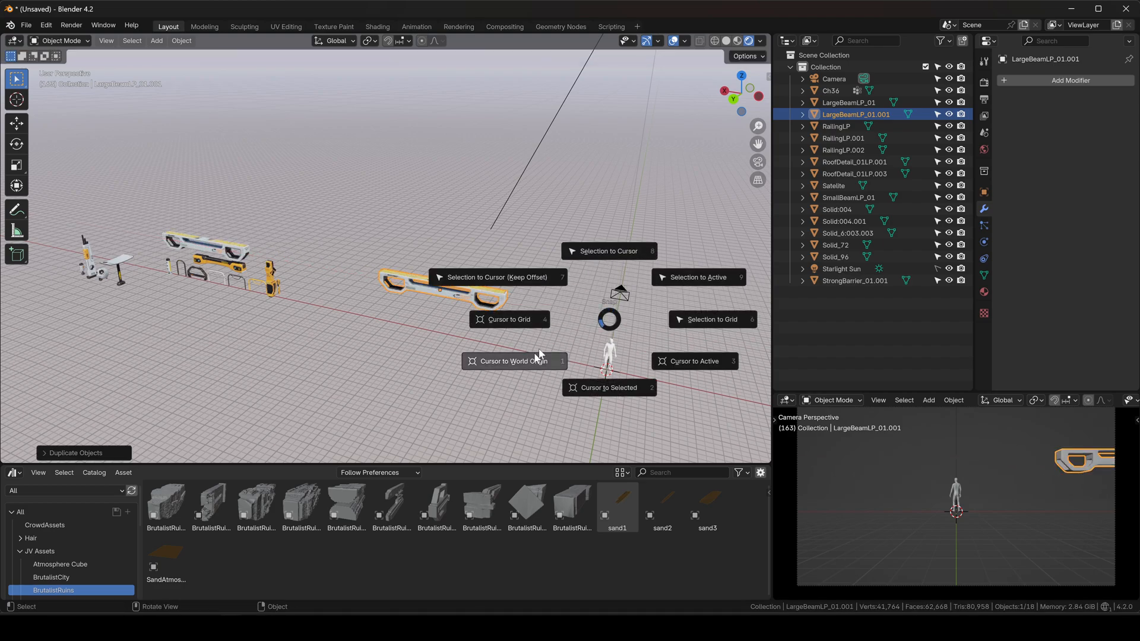
left_click(610, 253)
key("KP_Decimal")
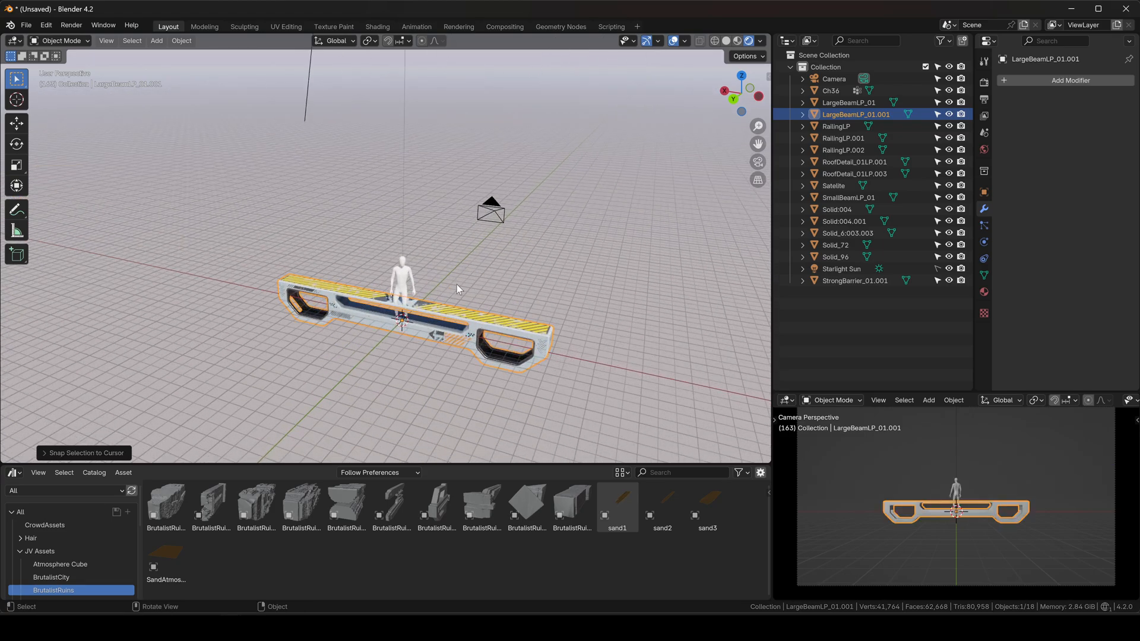
Step: Rotate the beam copy 90° about the Z axis and move it along X to one side of the mannequin
middle_click_drag(458, 283, 487, 296)
type("r90")
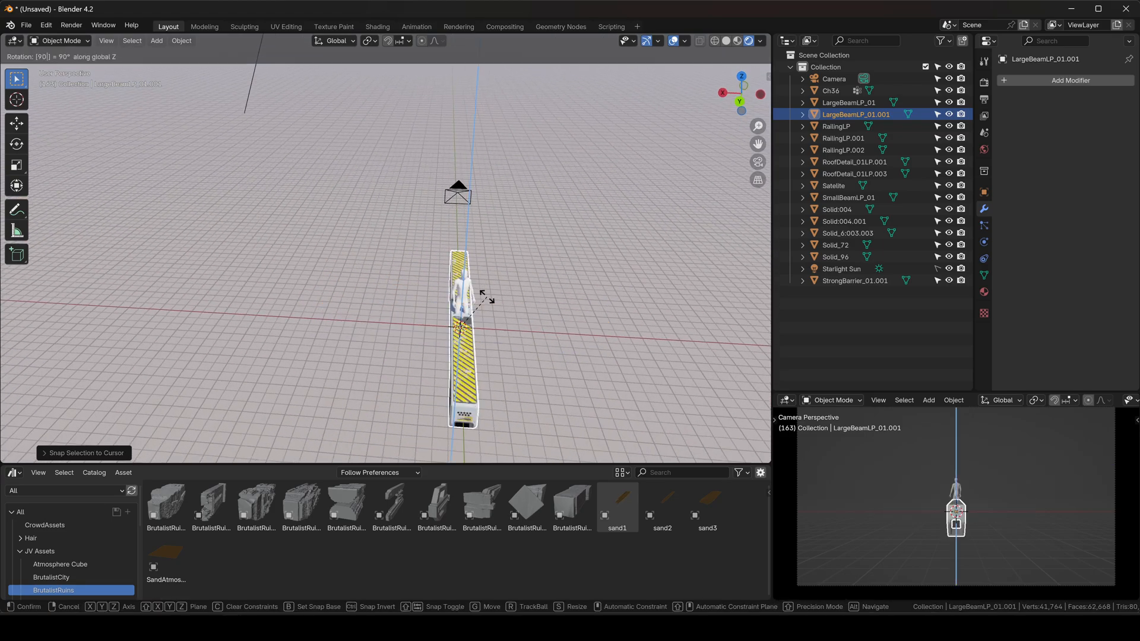
key("Return")
key("g")
key("x")
left_click(438, 296)
Step: Add a Plain Axes empty at the origin and scale it up well beyond the mannequin's size
mouse_move(468, 333)
middle_mouse_down()
mouse_move(445, 318)
mouse_move(483, 322)
middle_mouse_up()
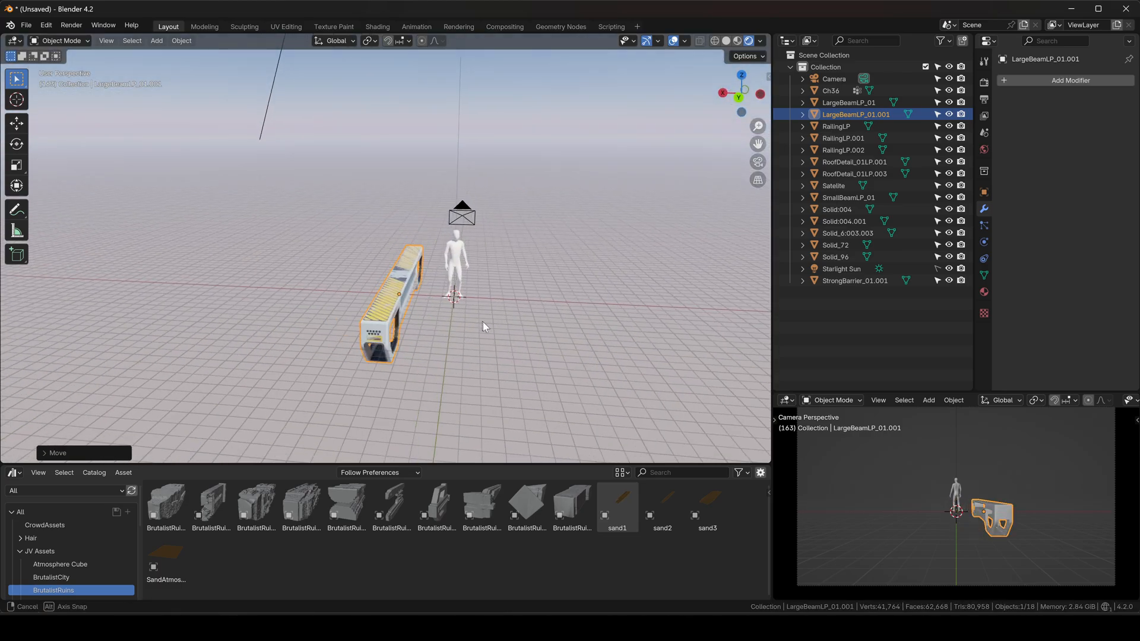
key("shift+a")
mouse_move(457, 455)
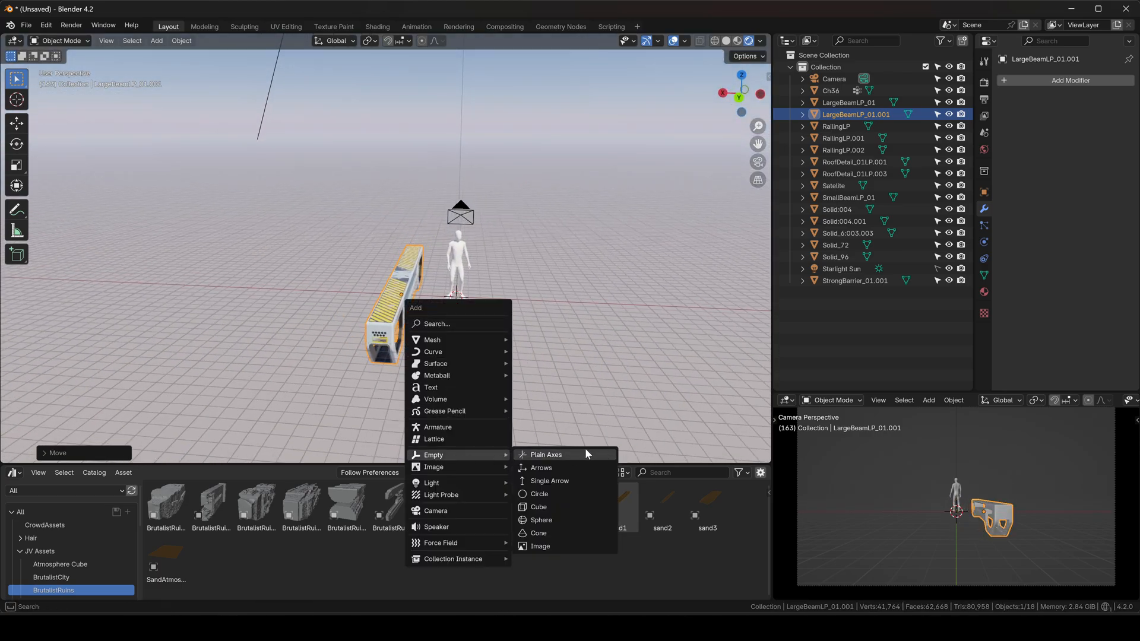
left_click(586, 452)
key("s")
left_click(534, 208)
Step: Add a Mirror modifier on the X axis to the beam copy, with the Empty as mirror object
middle_click_drag(534, 208, 505, 309)
left_click(432, 292)
middle_click_drag(431, 292, 388, 265)
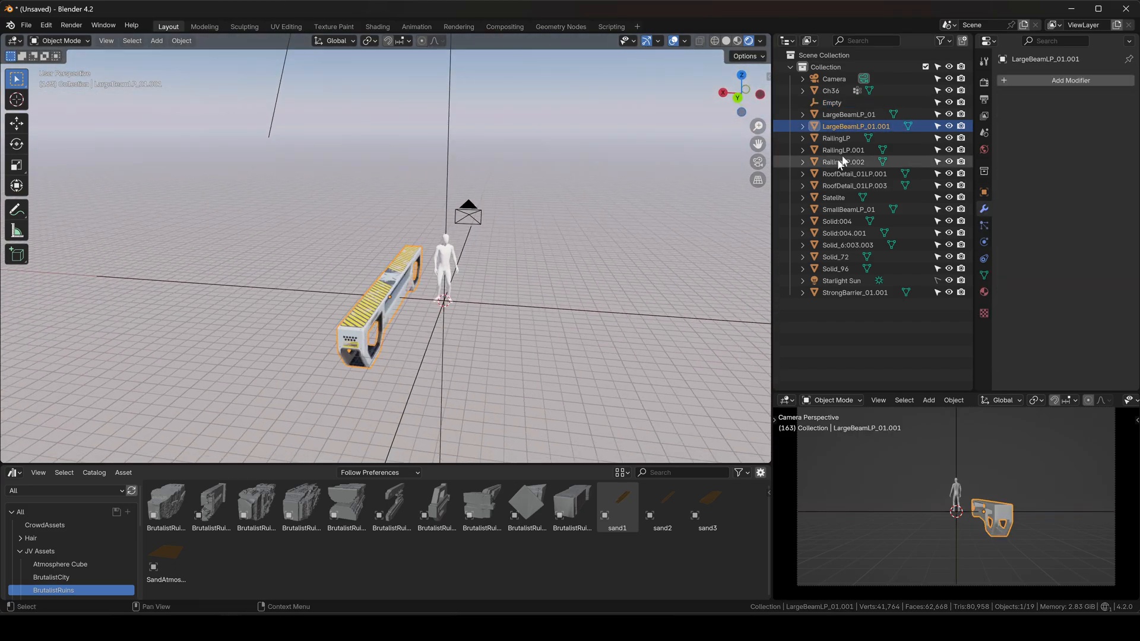
left_click(1040, 83)
type("mir")
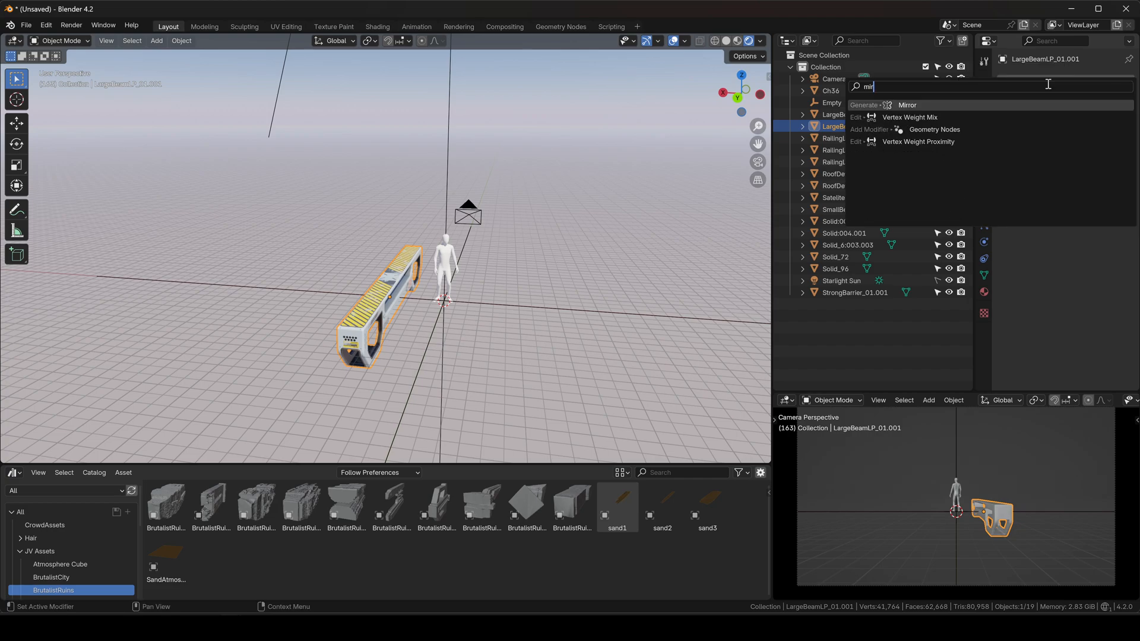
left_click(1004, 105)
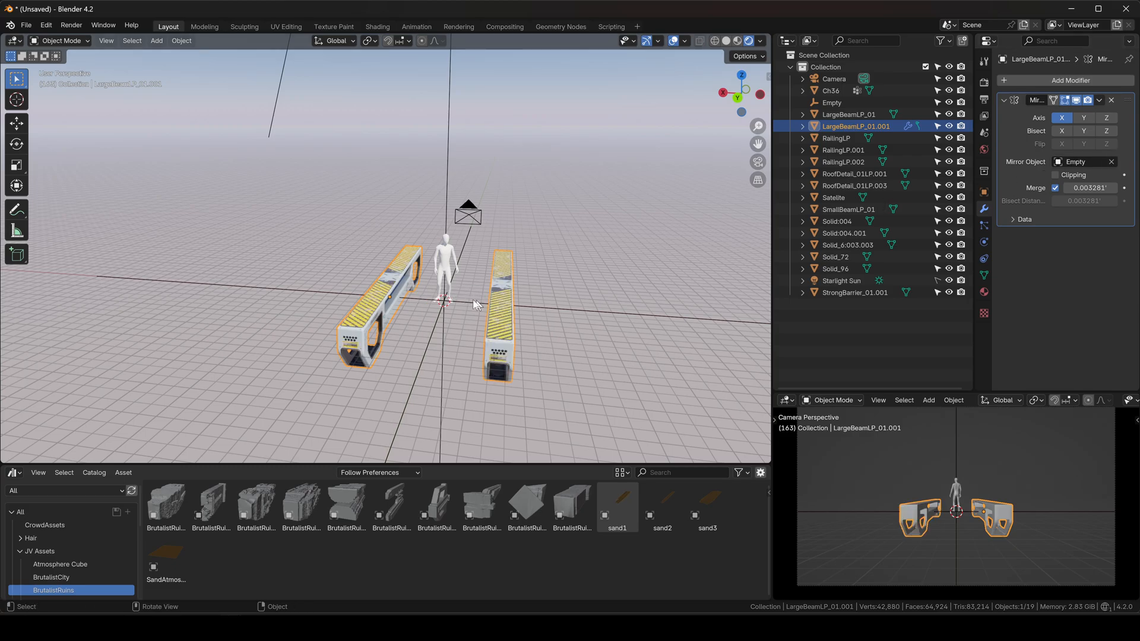
Step: In the back orthographic view, move the mirrored beams inward and down so their tops sit level with the mannequin's feet
scroll(473, 299, "up", 8)
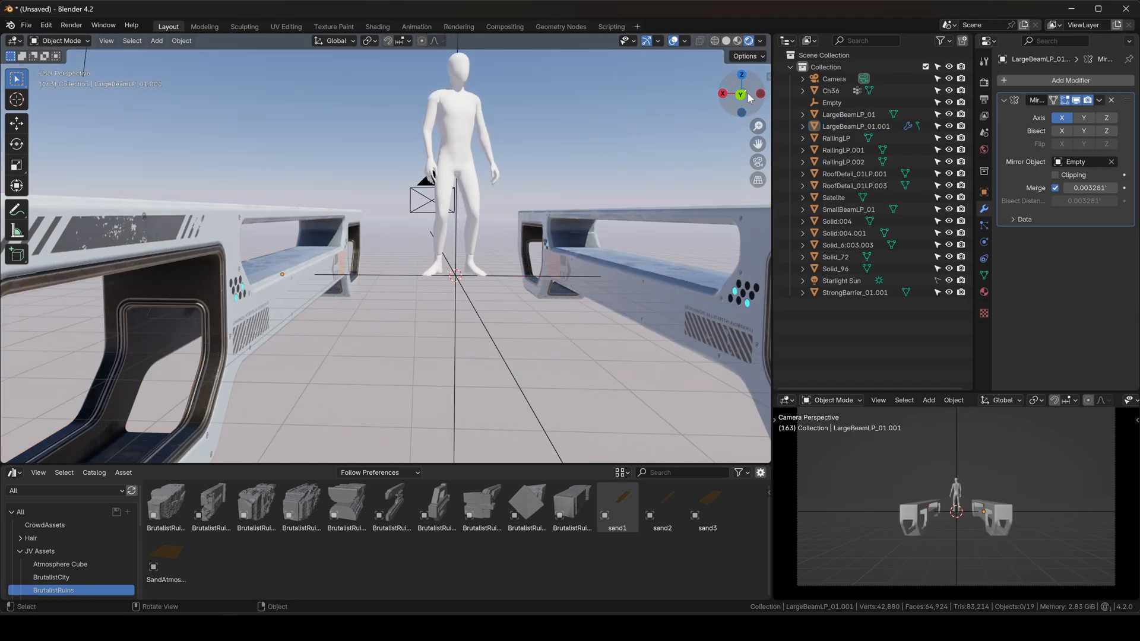
left_click(742, 95)
left_click(368, 224)
scroll(369, 223, "up", 2)
key("g")
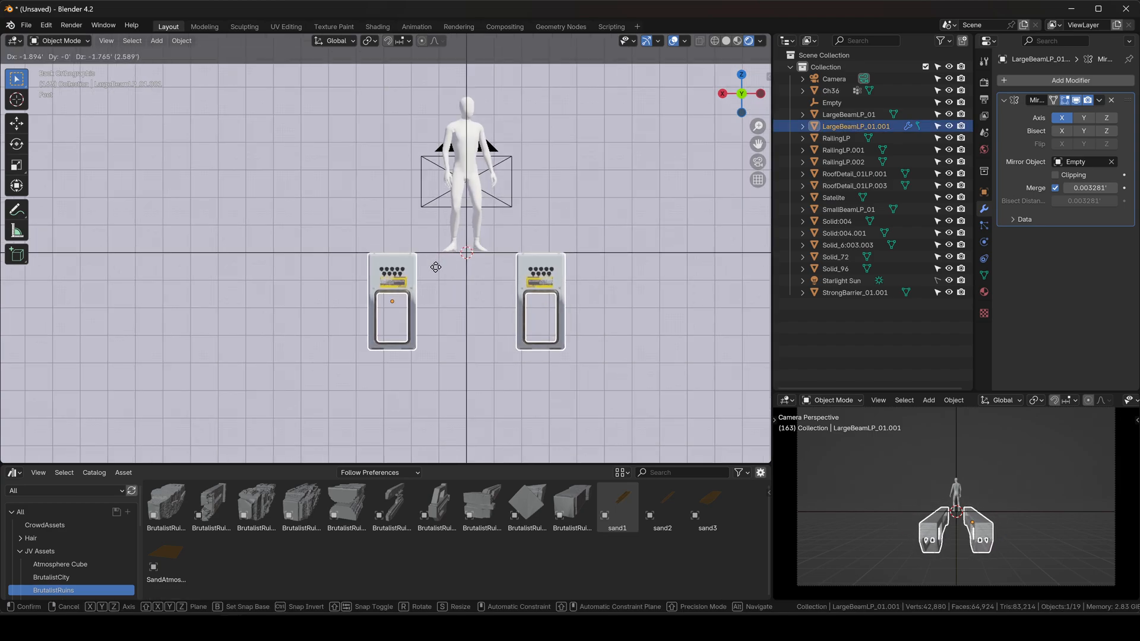
left_click(436, 268)
left_click(647, 219)
Step: Examine the mirrored beams from the side and look over the railings and other pieces in the kit lineup
middle_click_drag(646, 220, 557, 269)
scroll(557, 269, "down", 4)
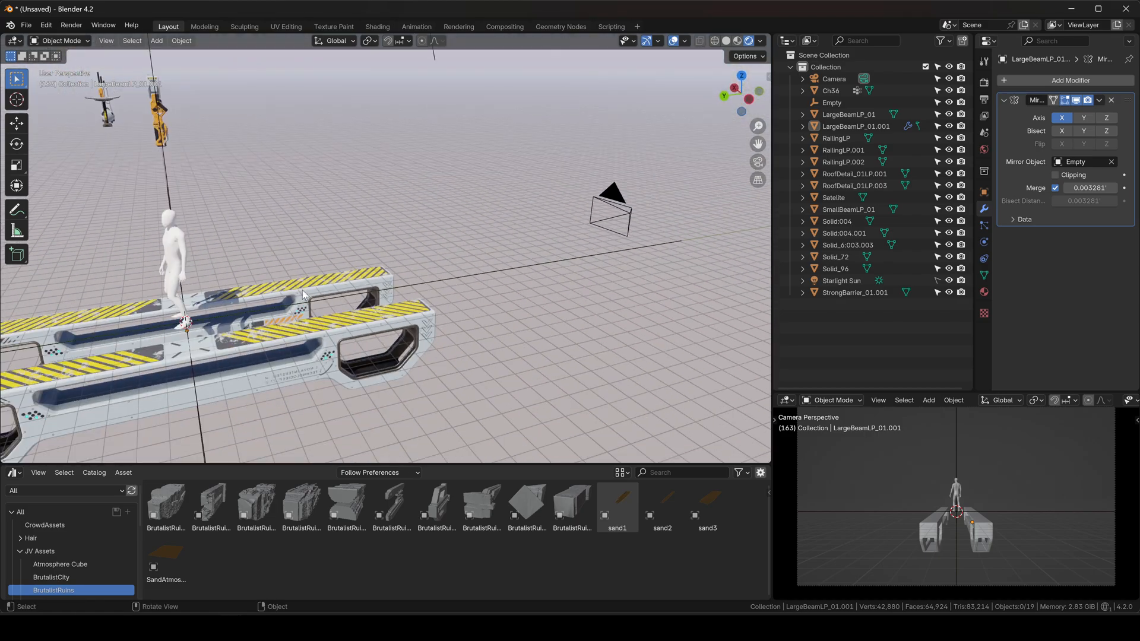
middle_click_drag(178, 265, 404, 270, "shift")
middle_click_drag(403, 270, 505, 315)
scroll(504, 315, "down", 6)
middle_click_drag(95, 261, 333, 281, "shift")
scroll(386, 268, "up", 6)
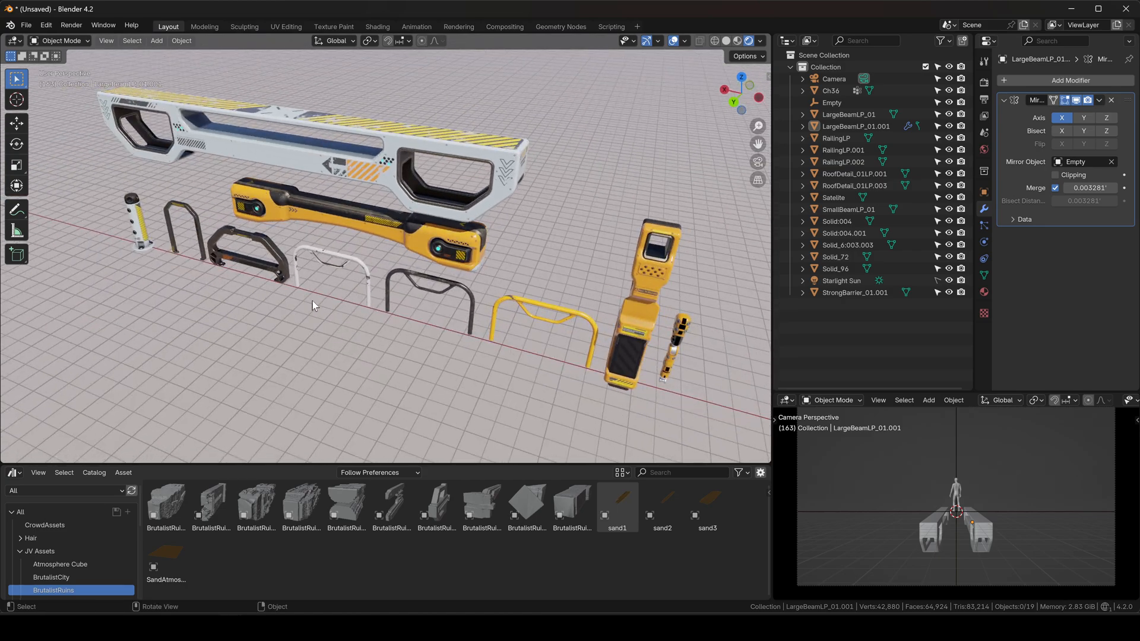
scroll(235, 320, "down", 4)
Step: Duplicate the tall narrow hoop railing and the cylindrical post, and place the copies between the kit lineup and the beams
middle_click_drag(190, 331, 260, 230)
left_click(259, 229)
left_click(233, 236, "shift")
scroll(297, 250, "down", 3)
middle_click_drag(498, 312, 280, 257, "shift")
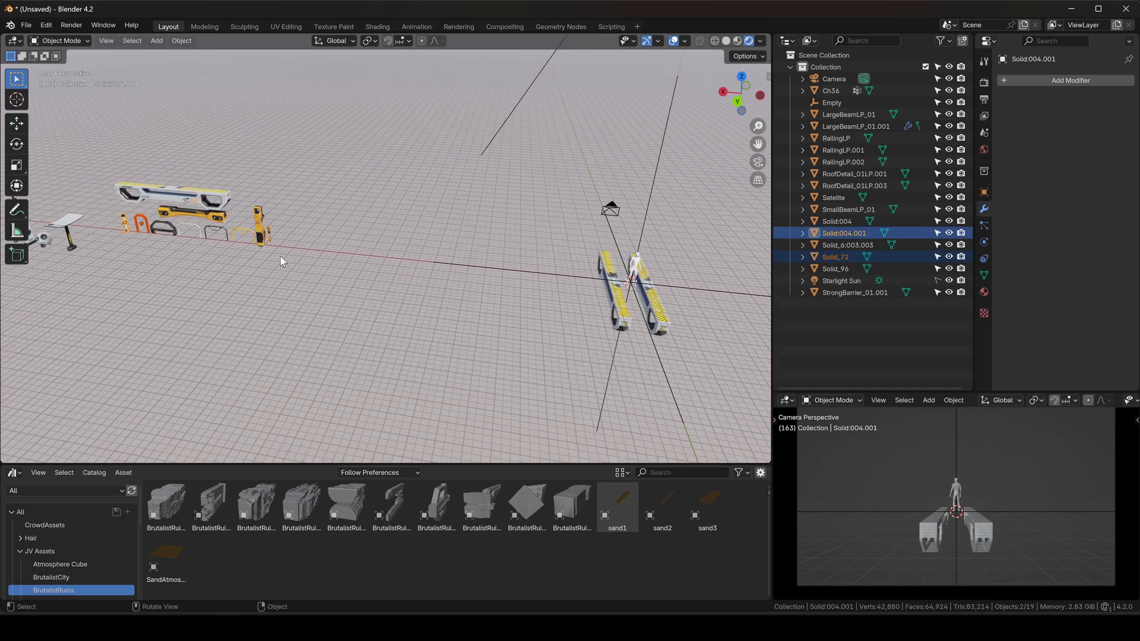
key("shift+d")
left_click(522, 270)
Step: Turn both copies a quarter-turn about the vertical axis and move the hoop railing horizontally onto the beam's striped top
scroll(558, 256, "up", 4)
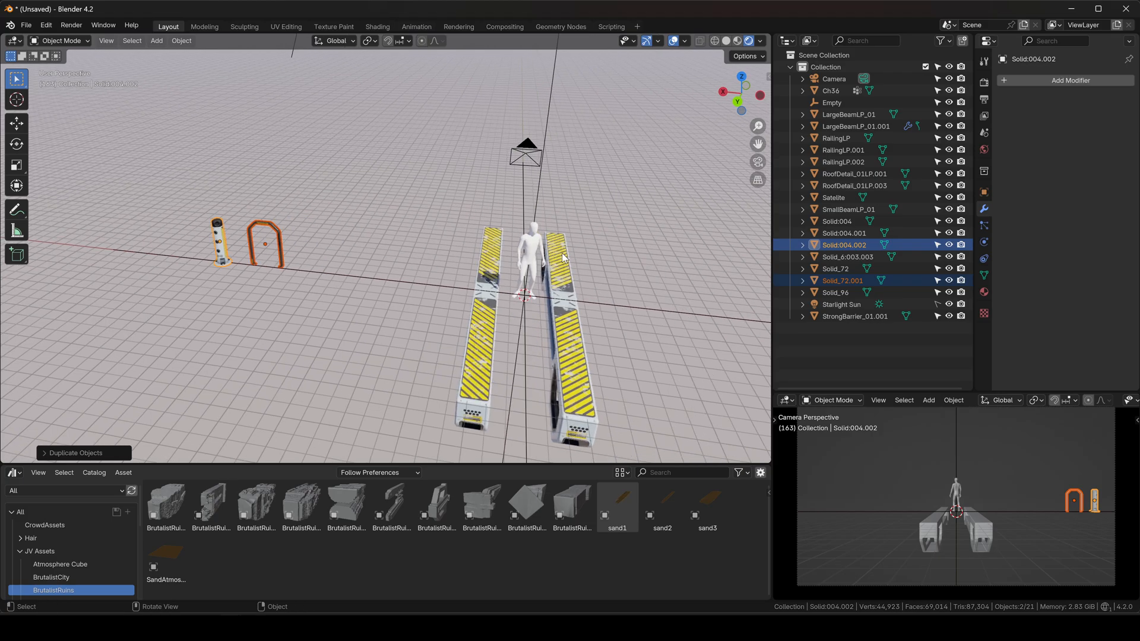
key("r")
key("Return")
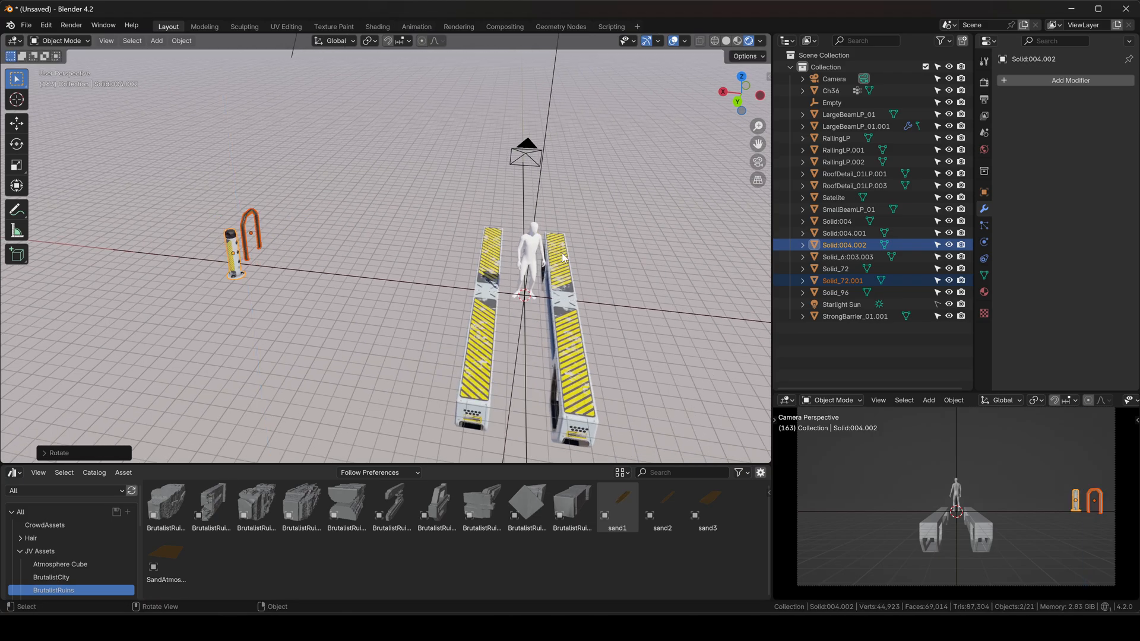
left_click(253, 211)
key("g")
key("shift+z")
left_click(566, 350)
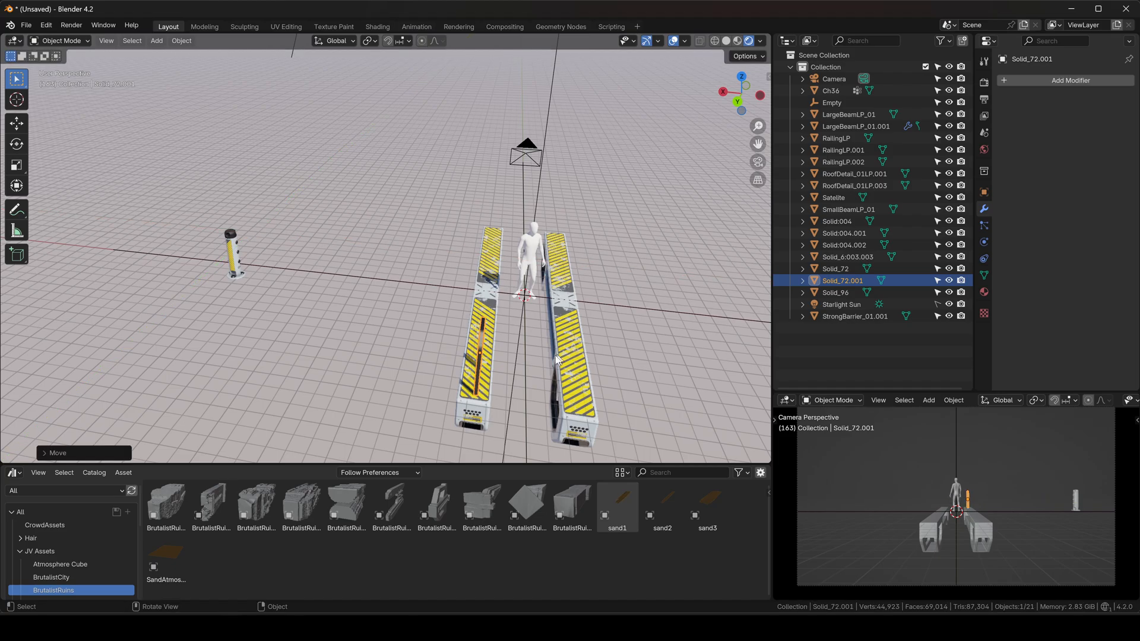
Step: Add an Array modifier to the hoop railing standing on the beam
middle_click_drag(531, 348, 504, 311)
key("KP_Decimal")
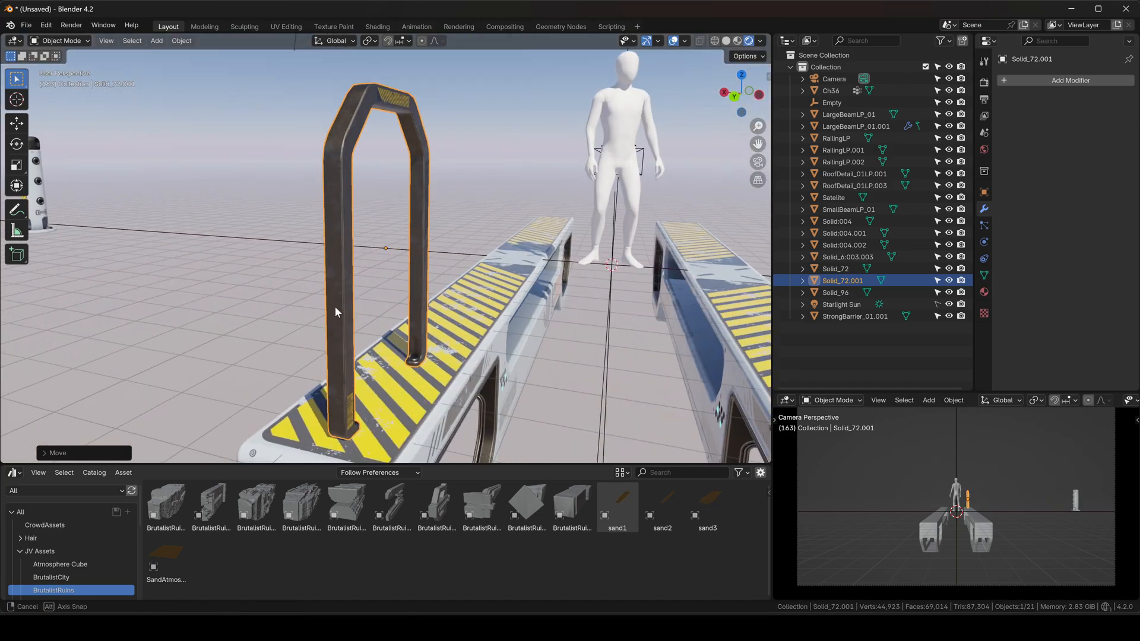
middle_click_drag(334, 305, 373, 352)
scroll(380, 326, "down", 5)
scroll(382, 330, "down", 1)
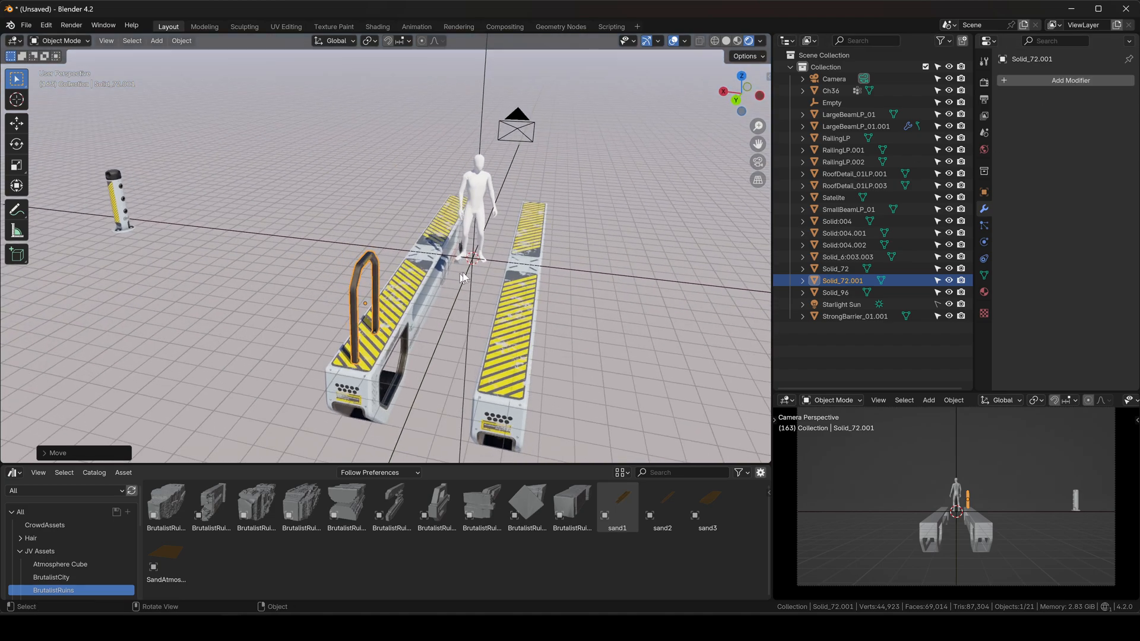
left_click(1044, 85)
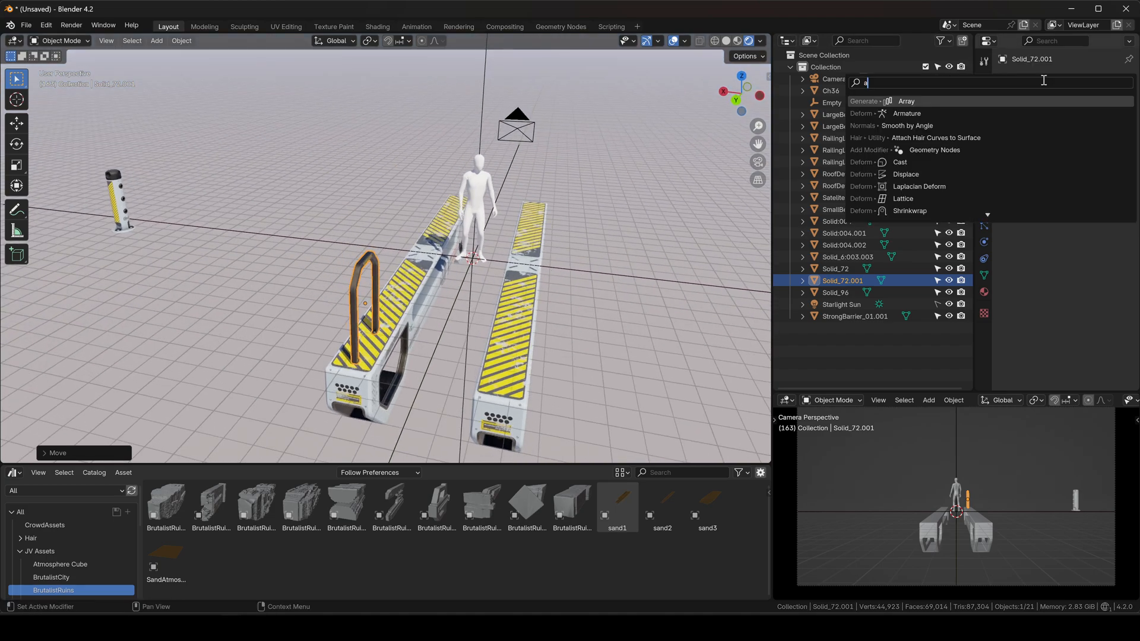
left_click(1044, 85)
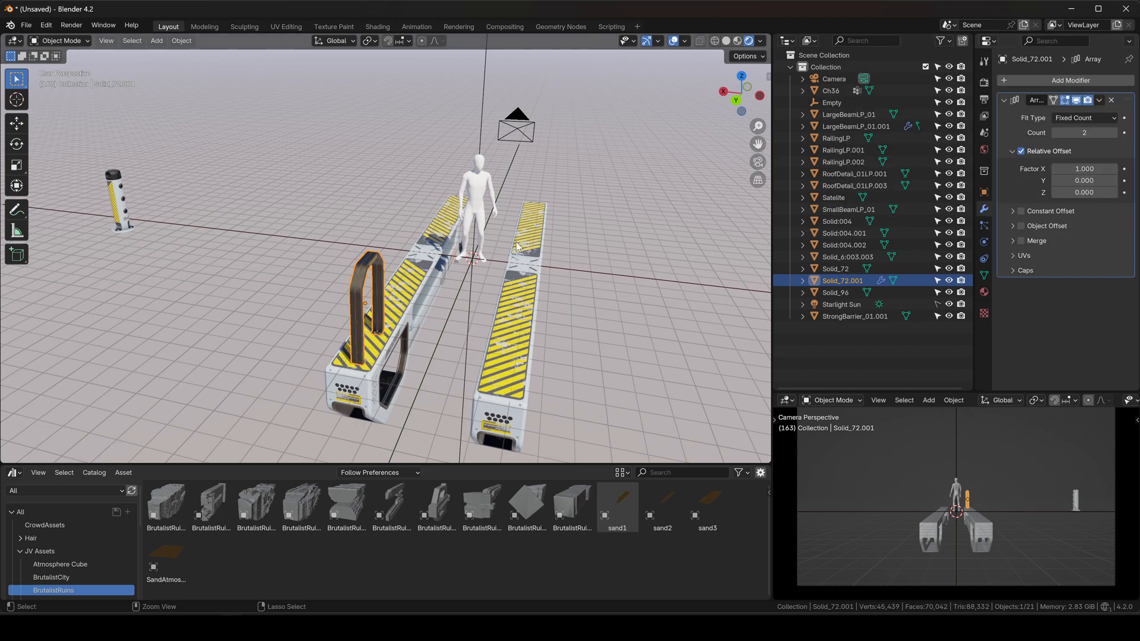
Step: Apply the hoop railing's object transform and array it along the beam with a count of 7 and relative offset X 0, Y -1.250
key("ctrl+a")
left_click(479, 276)
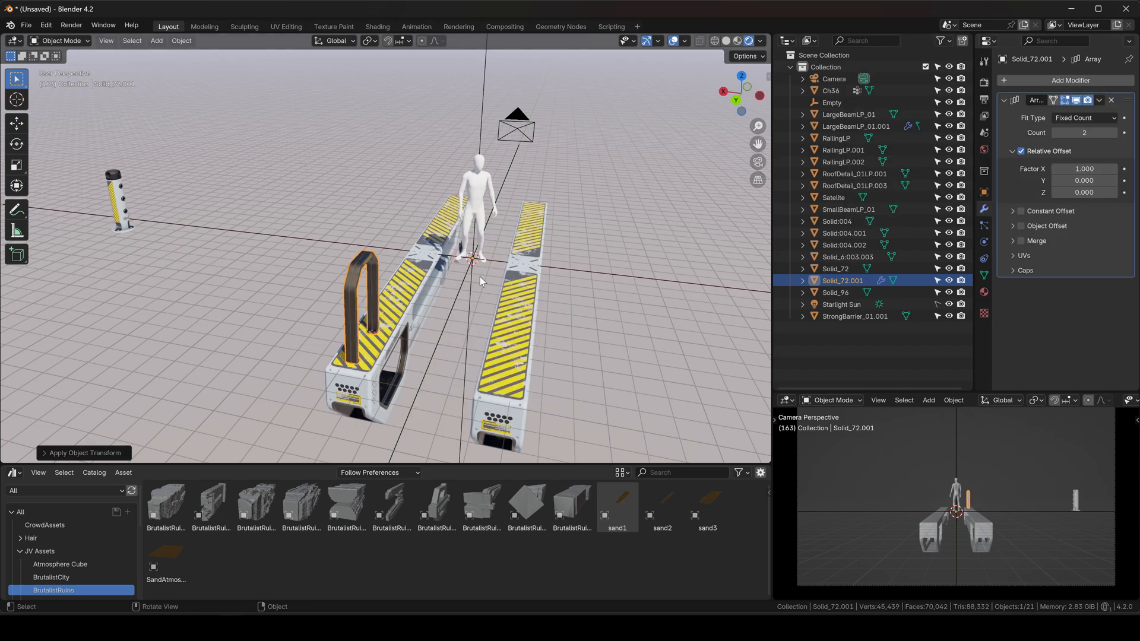
middle_click_drag(480, 277, 573, 266)
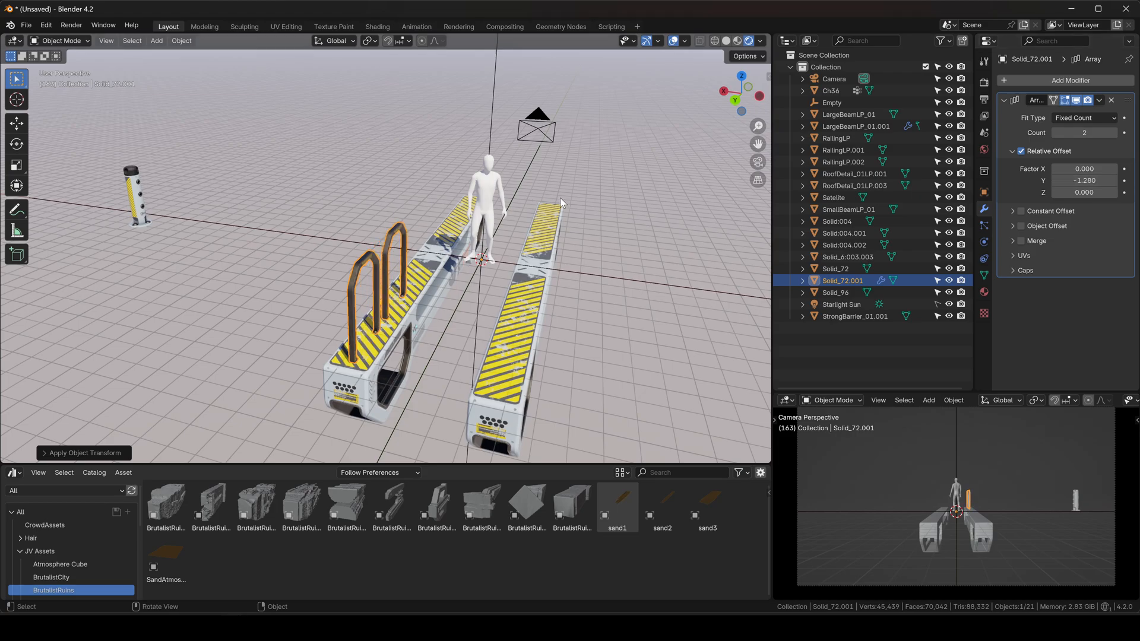
middle_click_drag(561, 197, 456, 248)
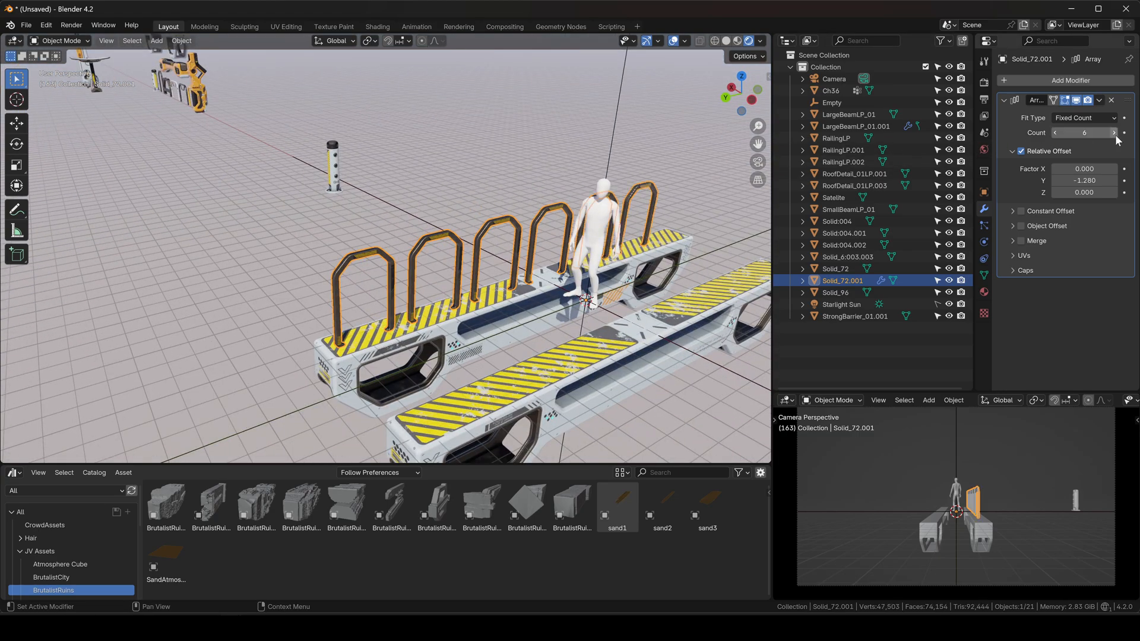
middle_click_drag(534, 196, 451, 214)
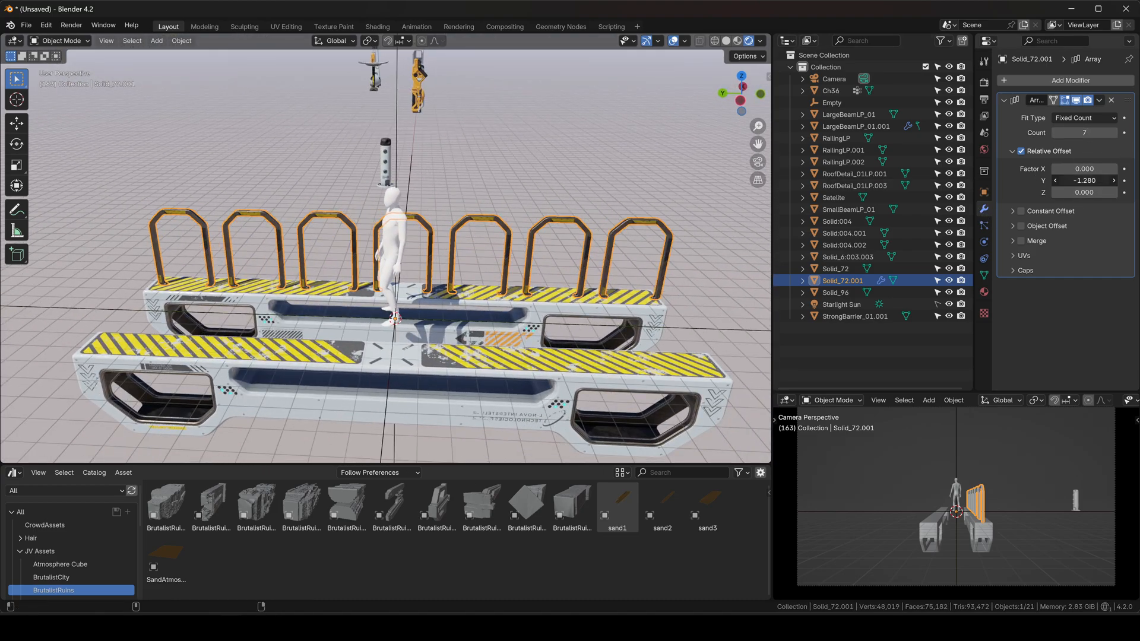
left_click_drag(1084, 180, 1096, 180)
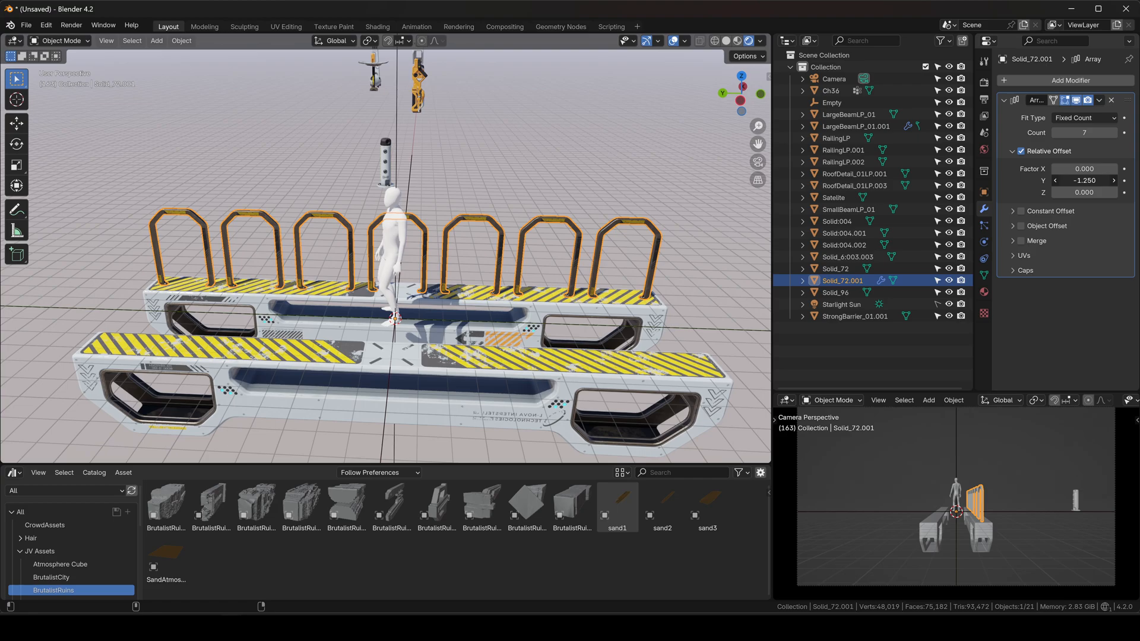
Step: Add a Mirror modifier on the X axis to the arrayed hoop railings
middle_click_drag(261, 249, 380, 282)
left_click(1004, 100)
left_click(1023, 80)
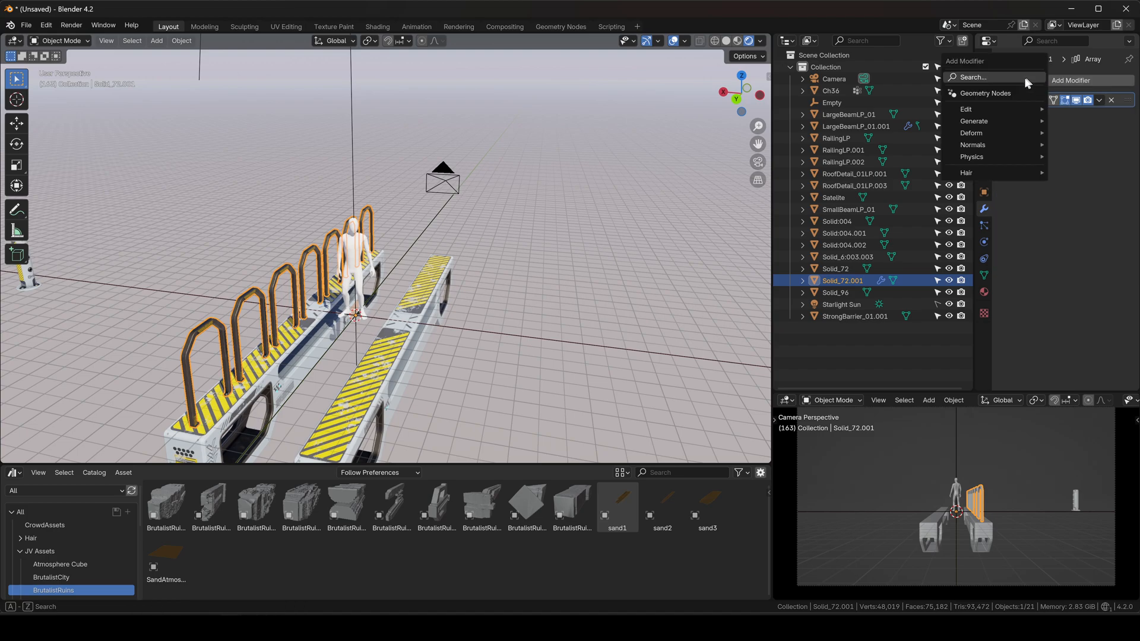
type("mir")
key("Return")
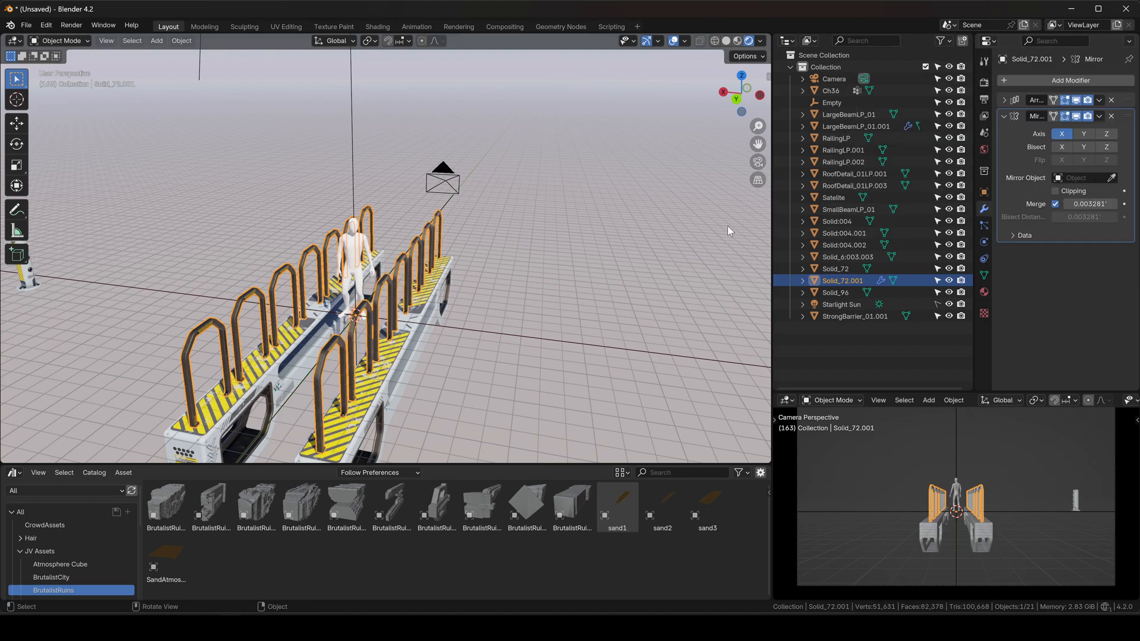
left_click(526, 317)
middle_click_drag(526, 318, 394, 215)
mouse_move(348, 157)
left_mouse_down()
mouse_move(453, 157)
mouse_move(353, 156)
left_mouse_up()
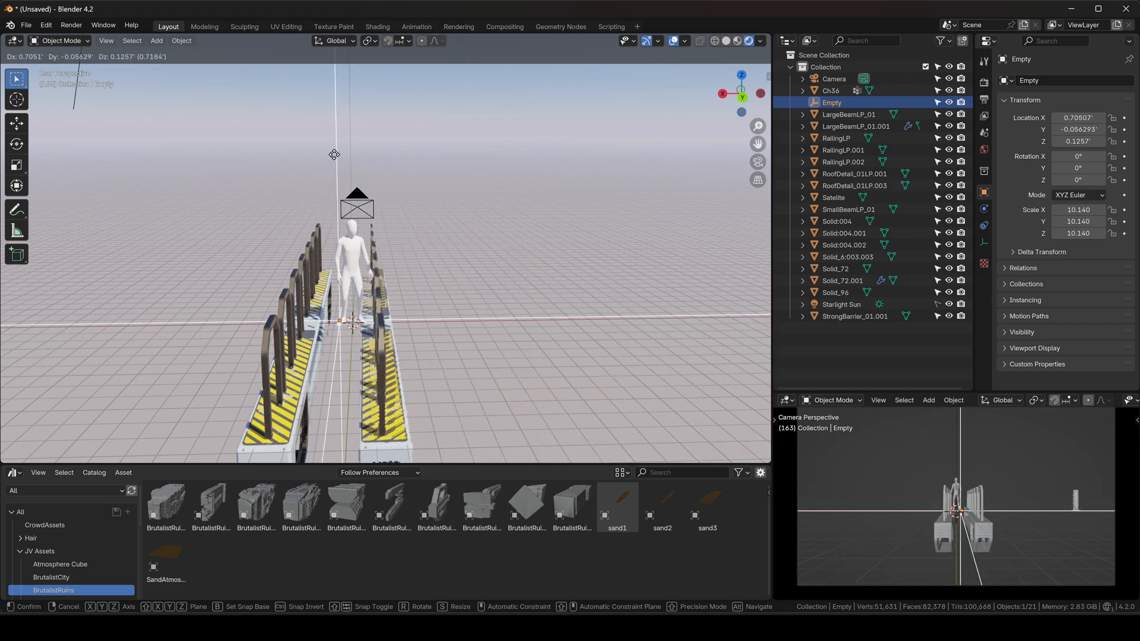
right_click(347, 154)
left_click(512, 241)
Step: Move the cylindrical post copy horizontally to the near end of the railed beam, keeping its height
middle_click_drag(512, 241, 265, 221)
scroll(264, 221, "up", 3)
left_click(219, 188)
scroll(219, 188, "down", 4)
key("g")
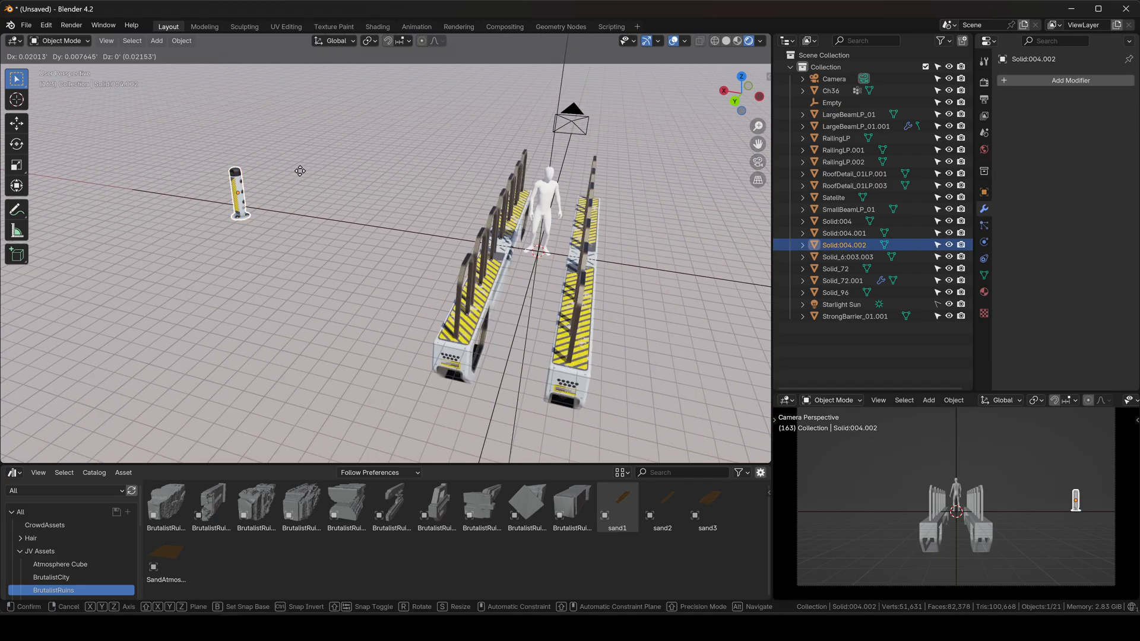
key("shift+z")
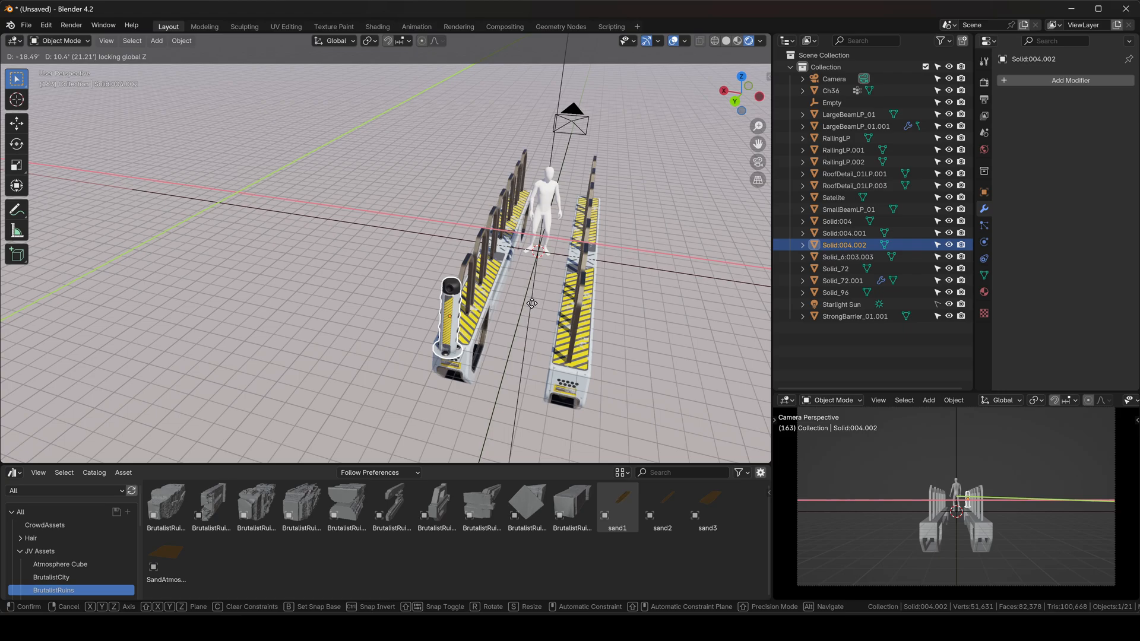
left_click(532, 303)
Step: Move the post copy away from the beam along X and place it horizontally beside the kit lineup
middle_click_drag(532, 304, 535, 273)
key("g")
key("x")
left_click(231, 271)
scroll(232, 270, "down", 3)
middle_click_drag(232, 270, 517, 215)
key("g")
key("shift+z")
left_click(158, 199)
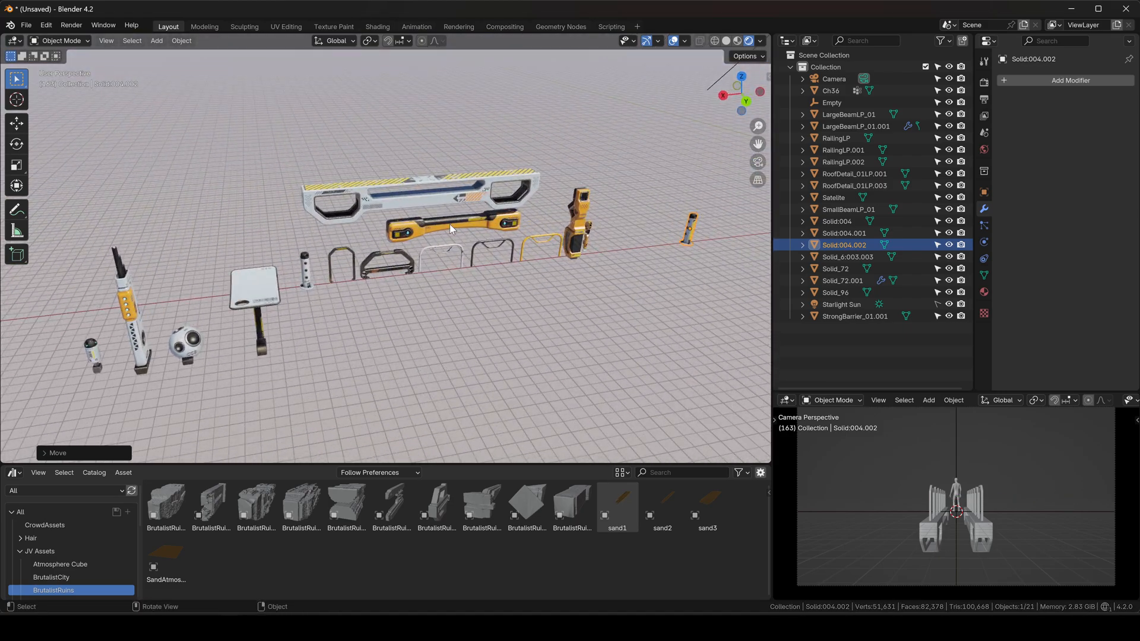
Step: Duplicate the small orange beam from the kit lineup and snap the copy to the 3D cursor at the mannequin's feet
left_click(450, 223)
scroll(458, 228, "down", 2)
middle_click_drag(576, 256, 315, 262, "shift")
key("shift+d")
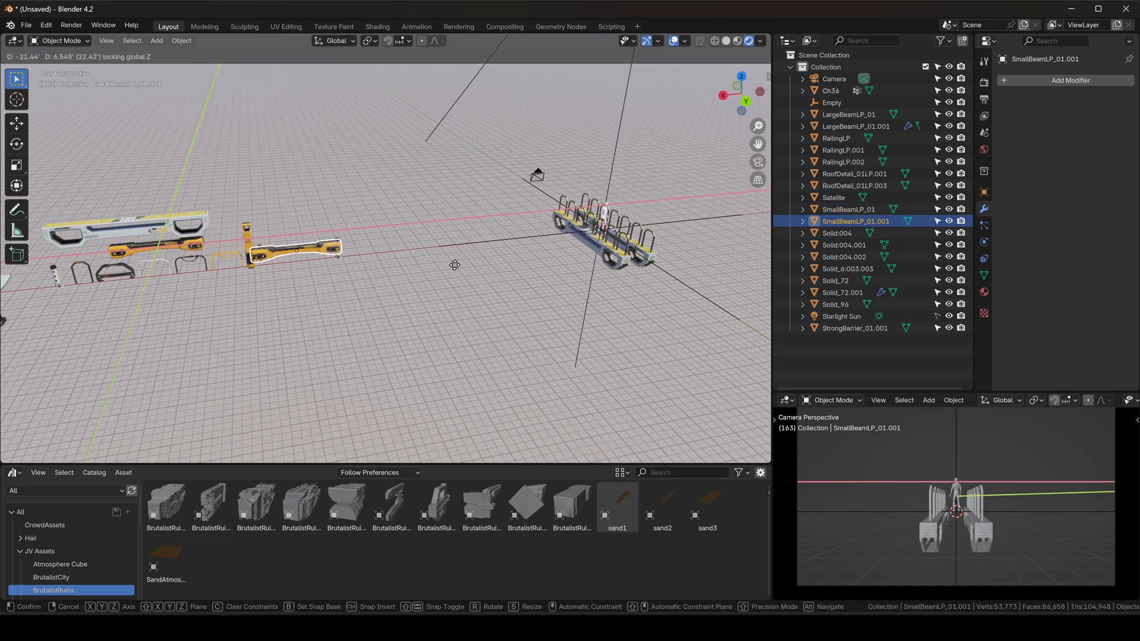
left_click(519, 267)
key("shift+s")
left_click(520, 202)
scroll(629, 205, "up", 5)
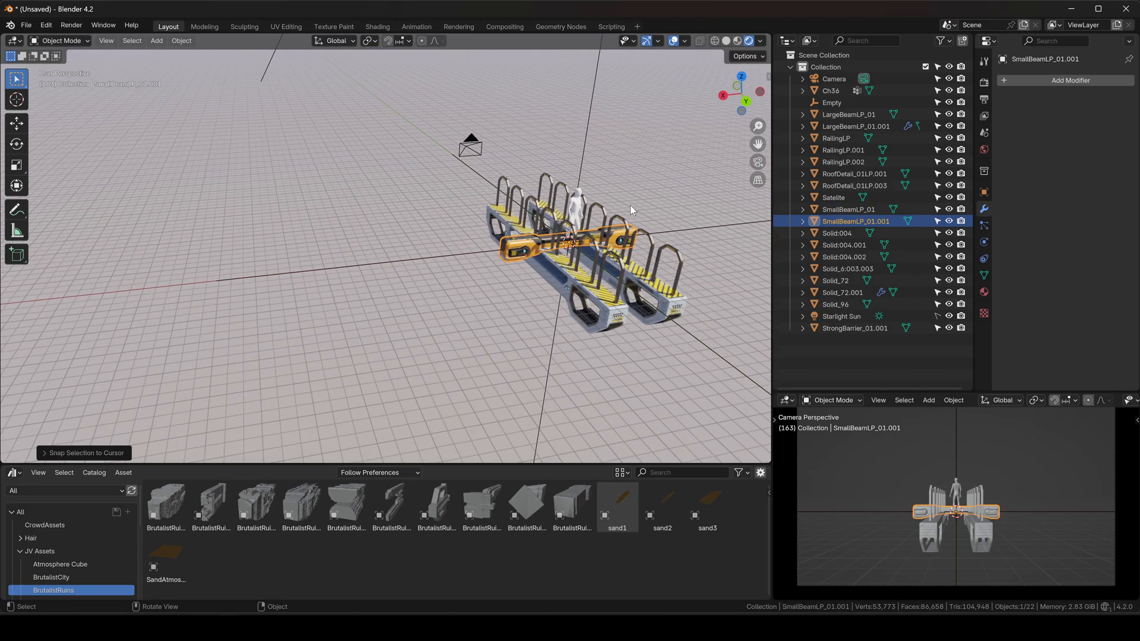
Step: Lower the orange beam along Z beneath the mannequin so it crosses the two large beams just below their striped tops
left_click(745, 104)
key("g")
key("z")
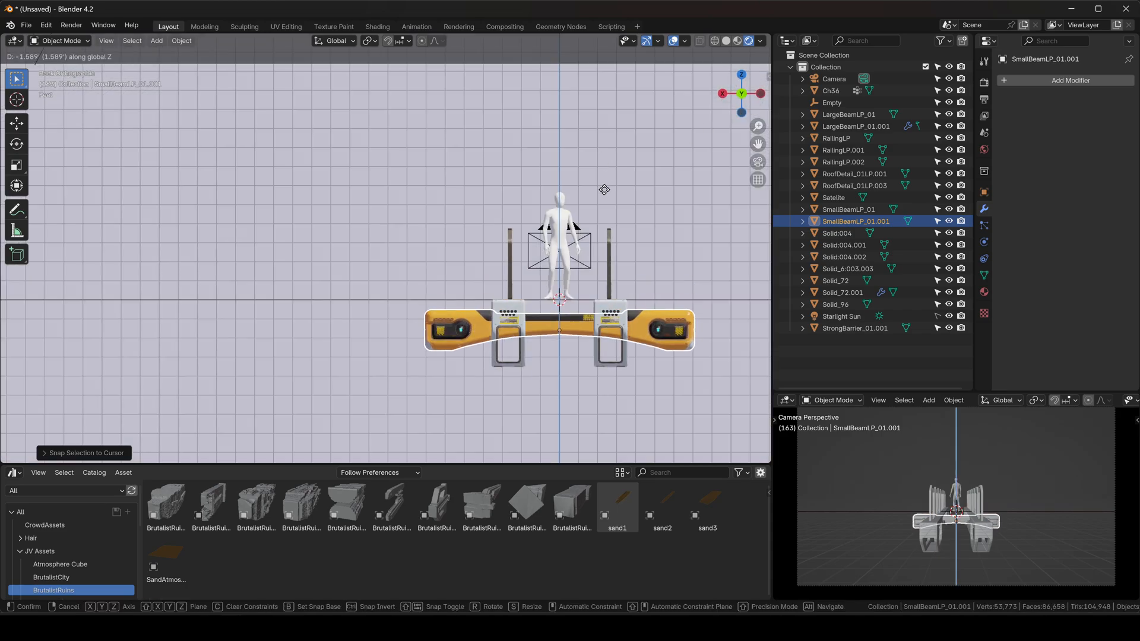
left_click(607, 192)
middle_click_drag(624, 199, 565, 244)
key("g")
key("z")
left_click(558, 178)
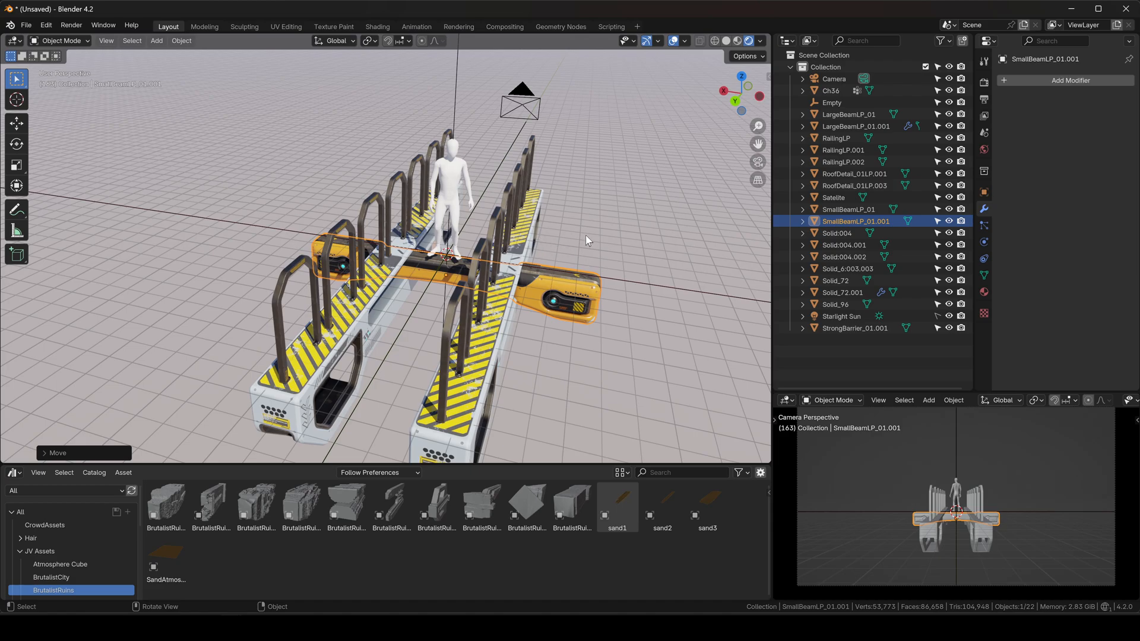
Step: Examine the orange crossbeam from both sides and up close where its ends protrude through the large beams
left_click(587, 235)
middle_click_drag(587, 235, 480, 259)
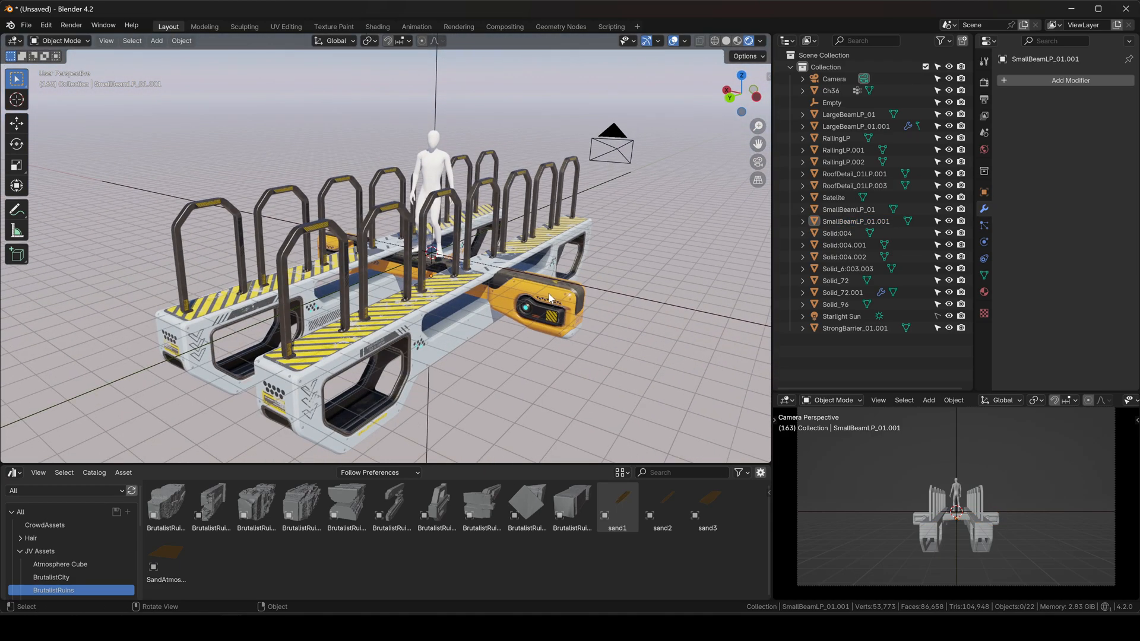
middle_click_drag(333, 206, 451, 186)
scroll(383, 181, "up", 3)
scroll(386, 294, "down", 2)
left_click(422, 391)
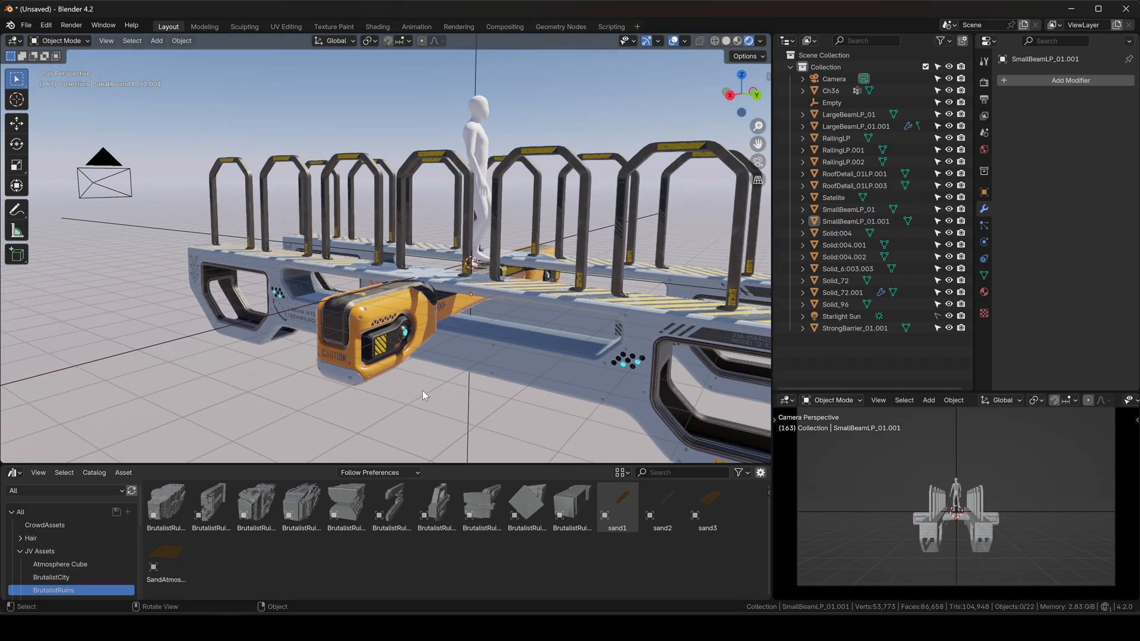
middle_click_drag(423, 391, 469, 211)
left_click(415, 295)
middle_click_drag(449, 205, 442, 203)
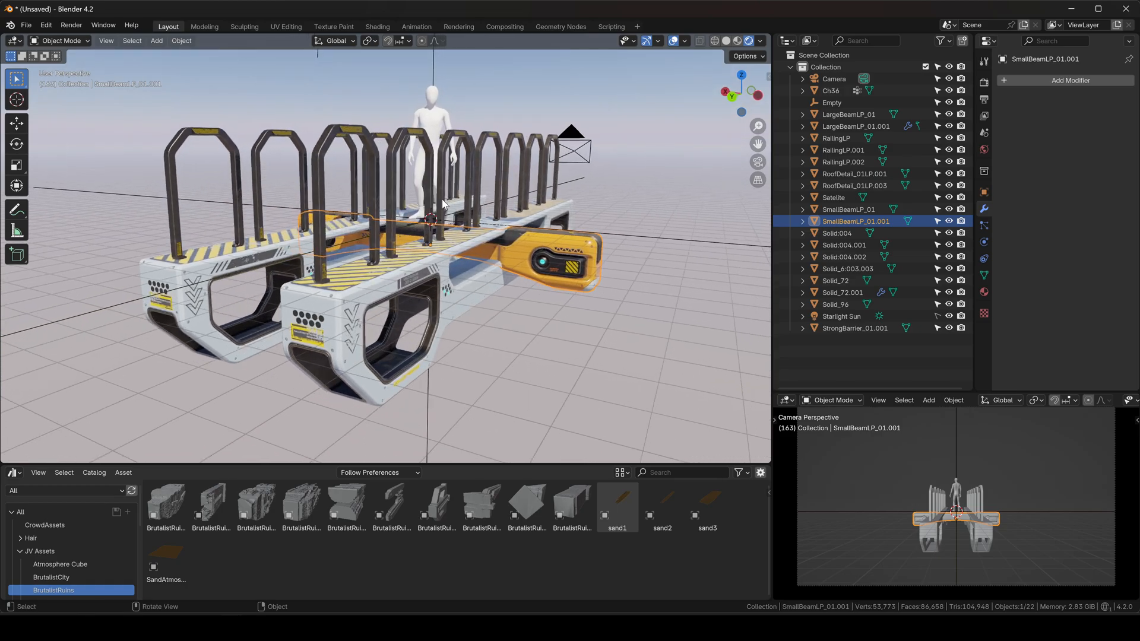
middle_click_drag(282, 182, 466, 264)
scroll(466, 262, "up", 5)
middle_click_drag(364, 264, 535, 209)
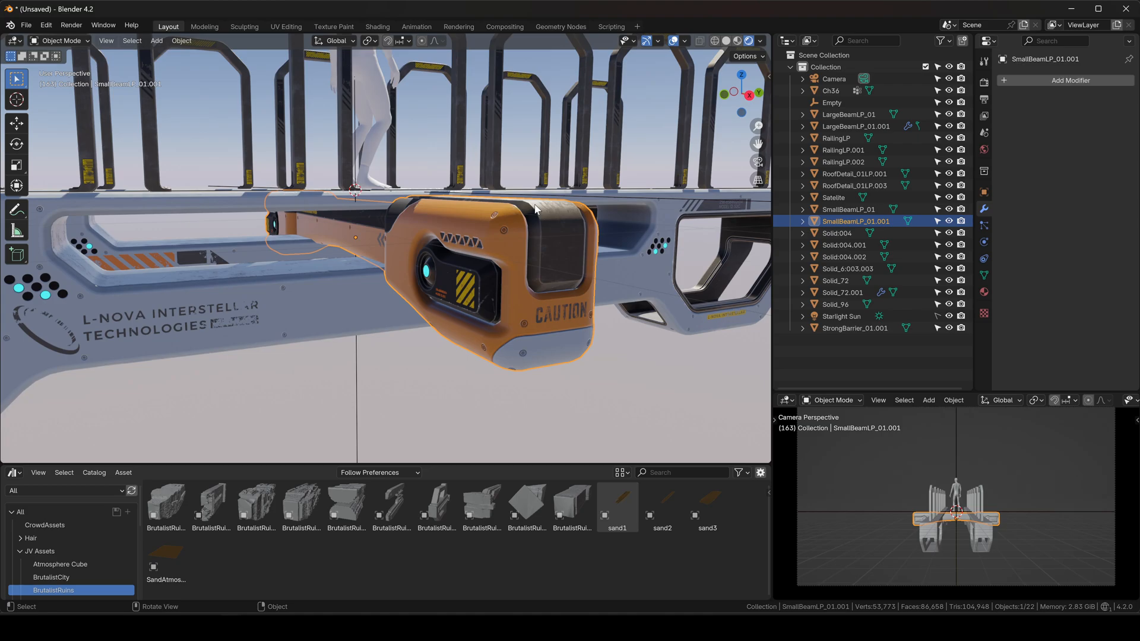
middle_click_drag(569, 235, 556, 280)
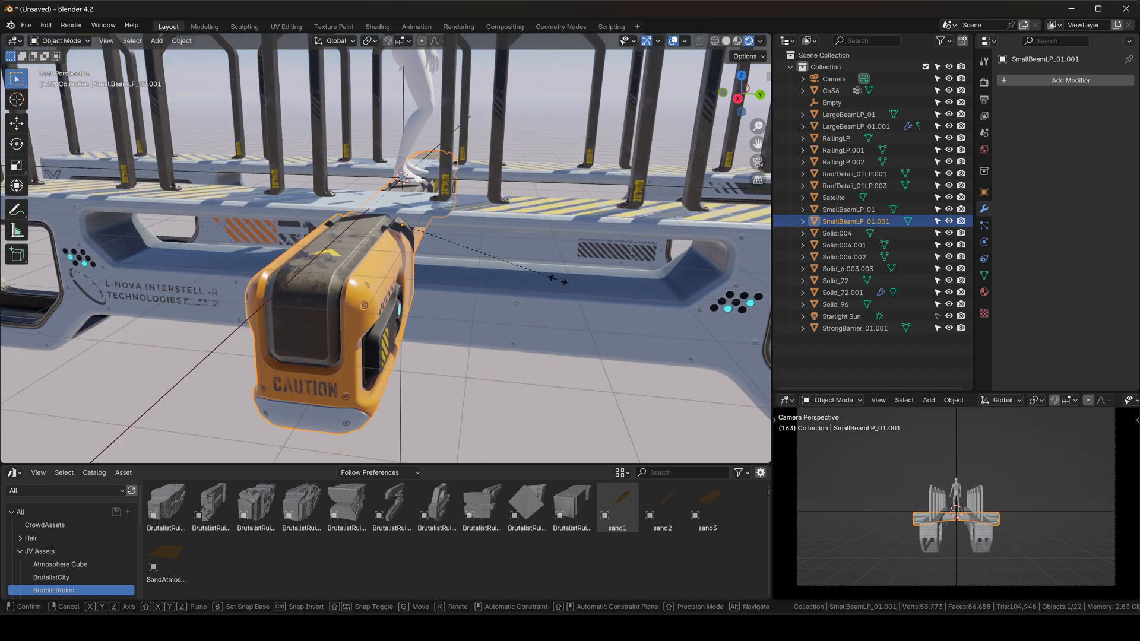
key("s")
key("y")
mouse_move(450, 252)
right_click(522, 240)
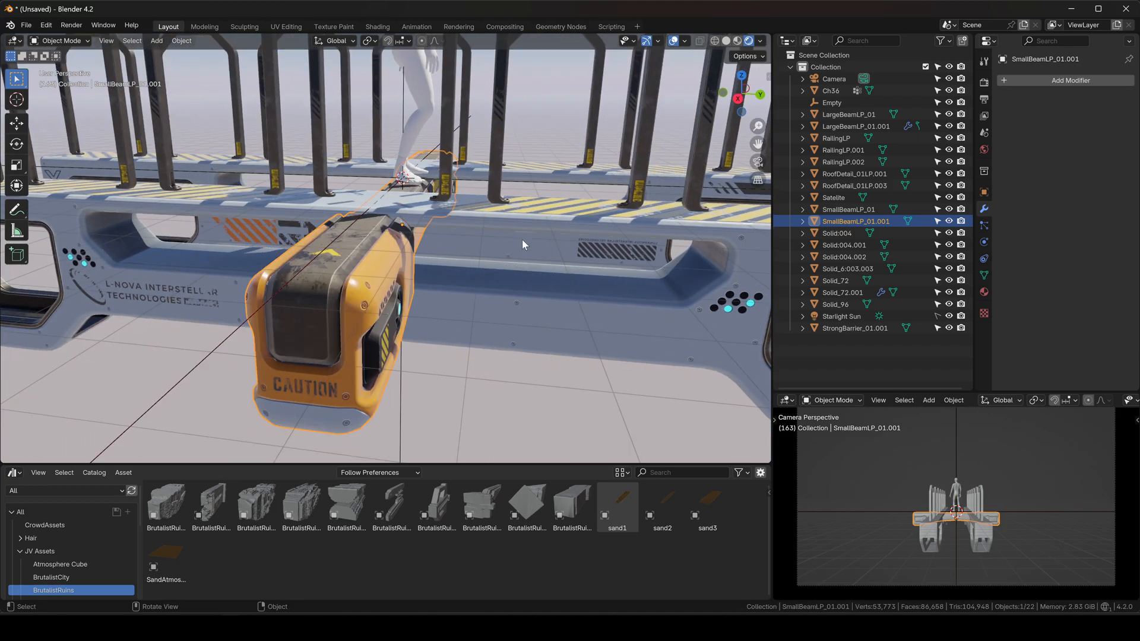
Step: Scale the orange crossbeam along Y to make it thinner
middle_click_drag(522, 240, 483, 239)
key("s")
key("y")
left_click(511, 235)
Step: Shift the orange crossbeam along X to bring one end into the large beam, then adjust its size and height to fit
key("g")
key("x")
mouse_move(569, 236)
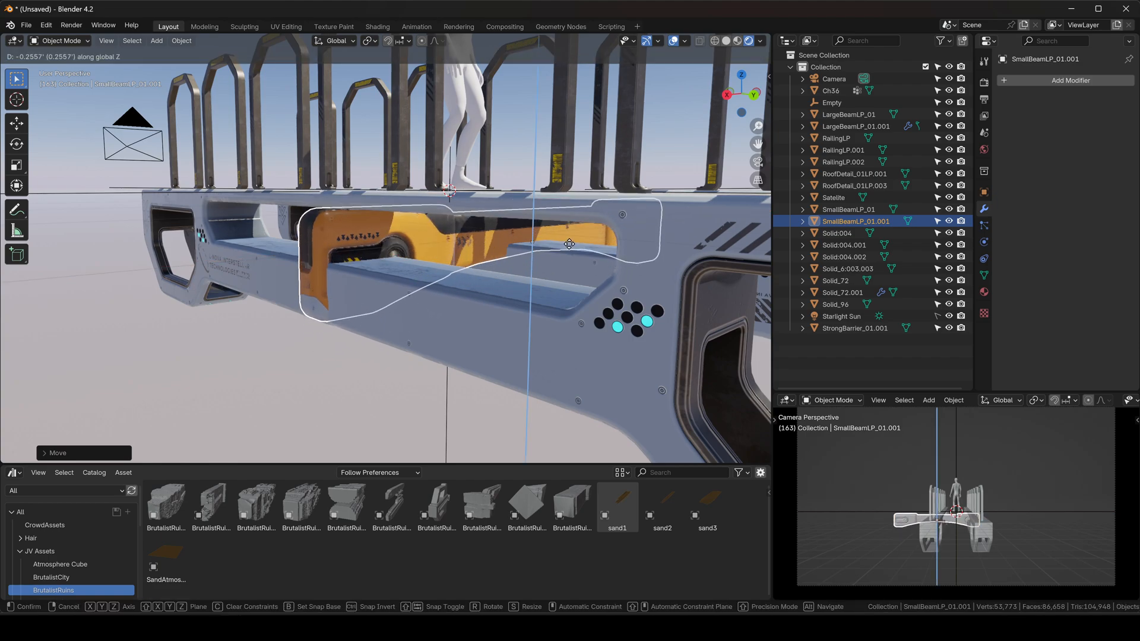
key("s")
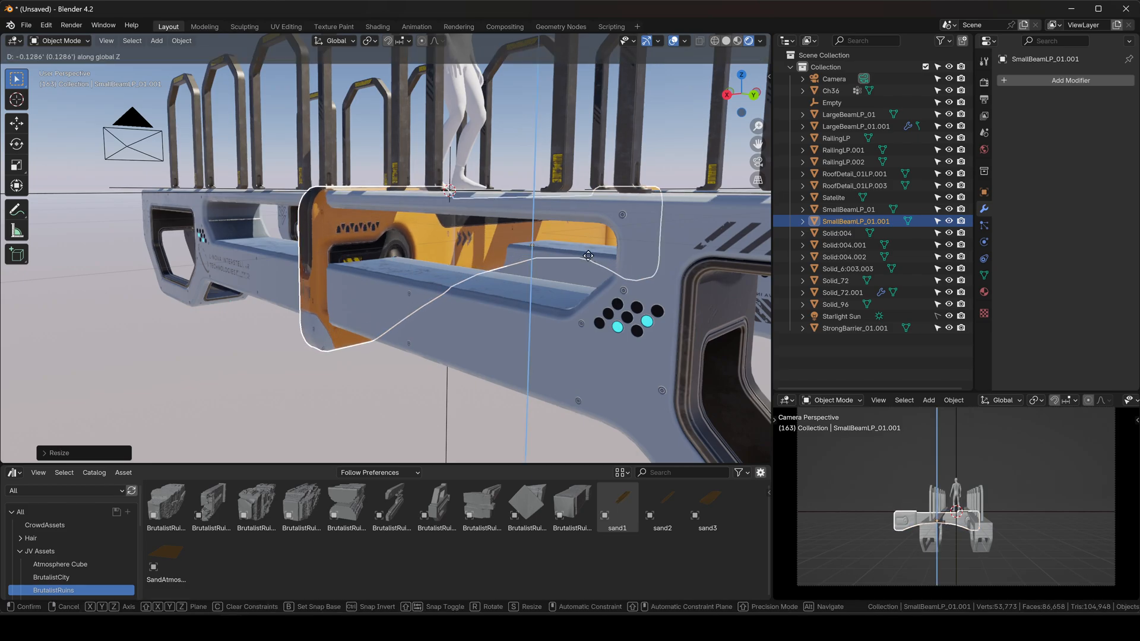
left_click(417, 286)
mouse_move(417, 281)
middle_mouse_down()
mouse_move(433, 276)
mouse_move(421, 281)
middle_mouse_up()
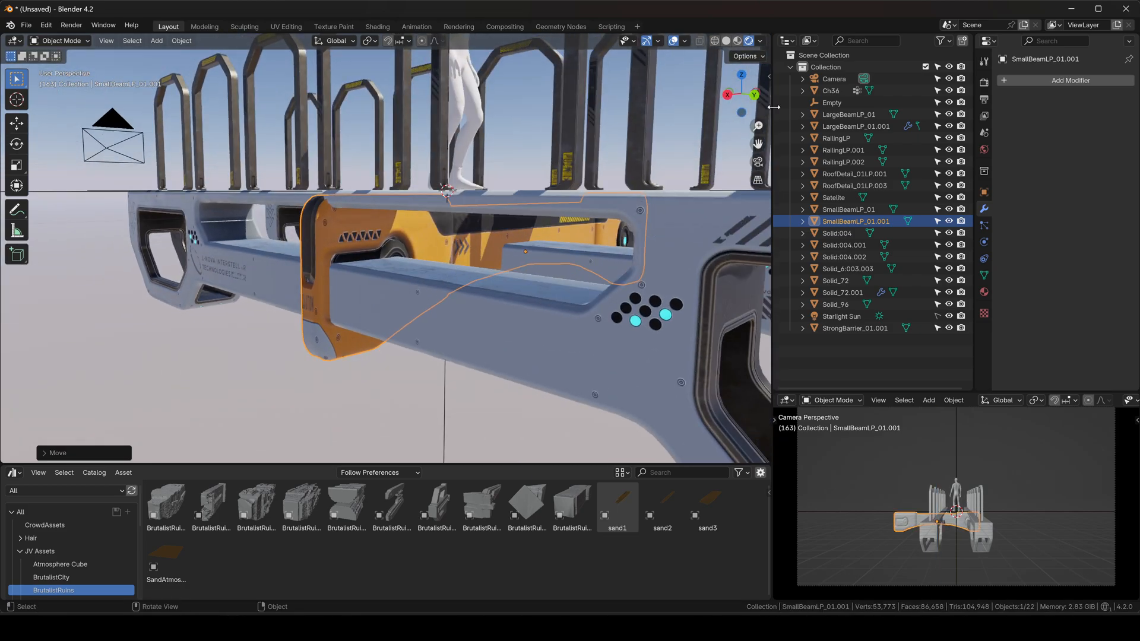
Step: Open the orange crossbeam's mesh for editing in back view and set up the Bisect tool with Fill and Clear Outer
left_click(756, 97)
key("ctrl+Tab")
left_click(588, 244)
scroll(513, 239, "down", 4)
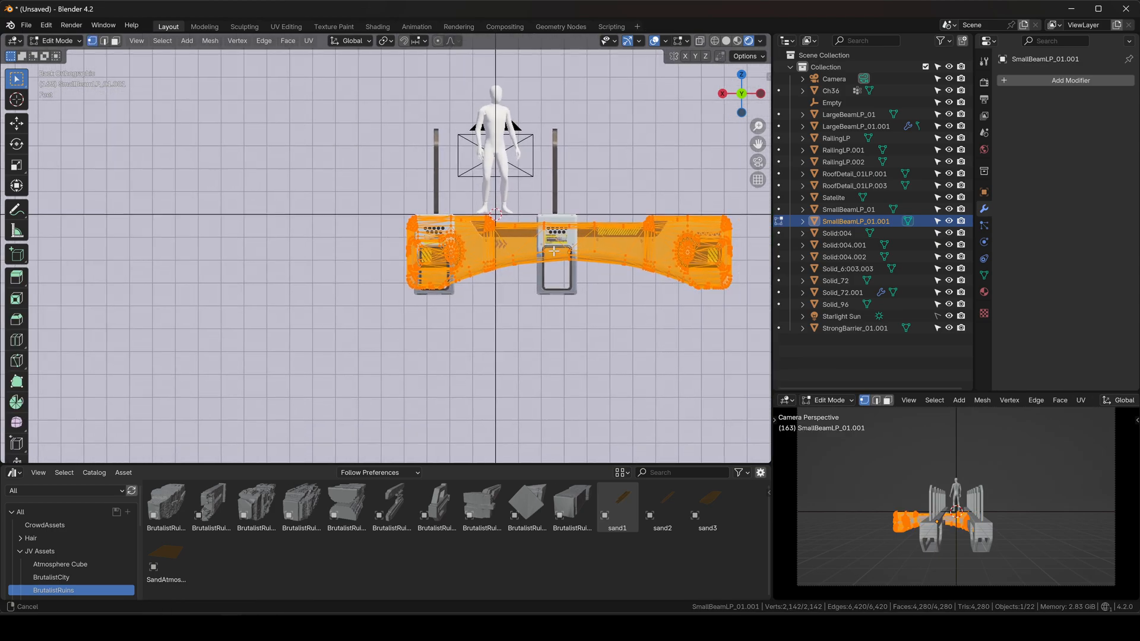
scroll(511, 240, "up", 5)
scroll(534, 231, "down", 4)
mouse_move(534, 232)
middle_mouse_down("shift")
mouse_move(289, 209)
mouse_move(533, 210)
middle_mouse_up("shift")
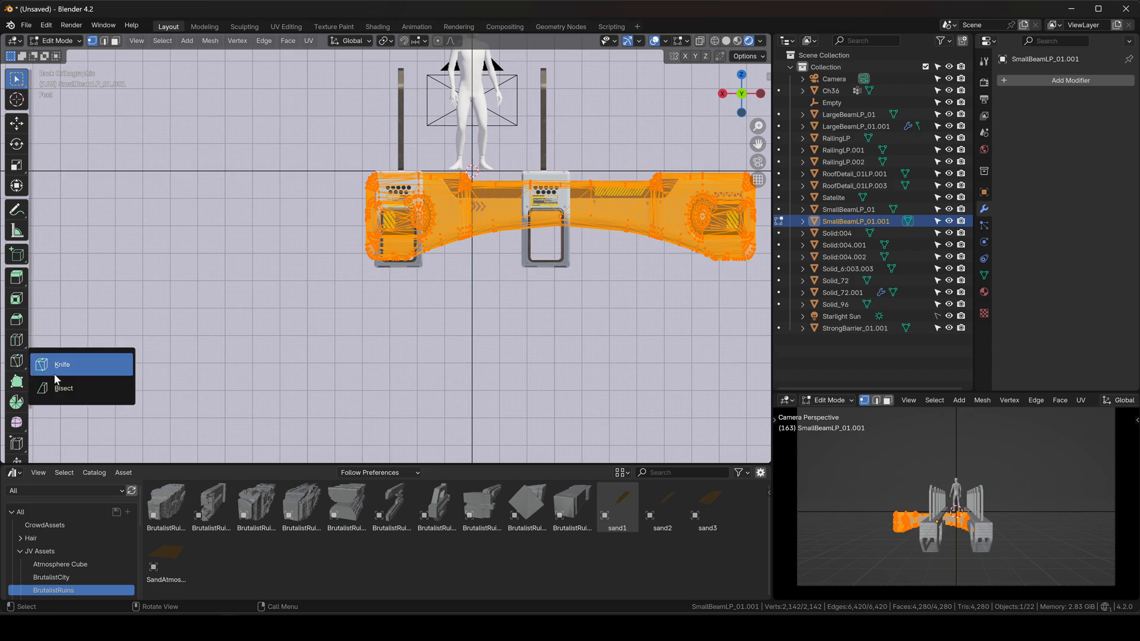
left_click(62, 389)
left_click(986, 62)
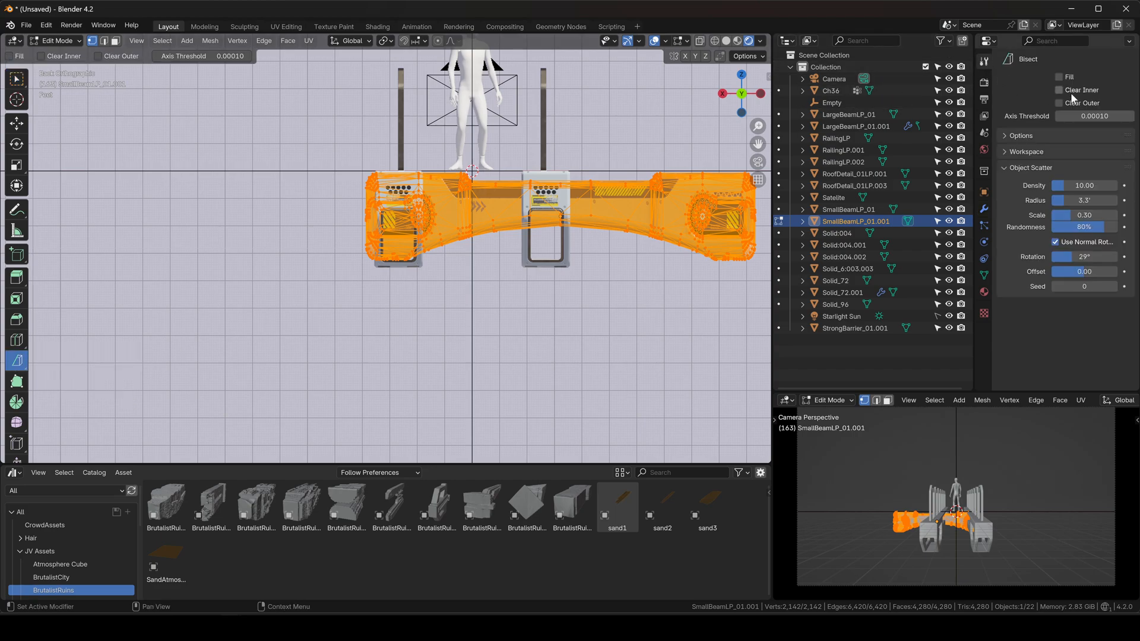
left_click(1063, 105)
Step: Bisect the orange crossbeam with a vertical cut, keeping only the end at the large beam, and return to Object Mode
scroll(357, 204, "up", 5)
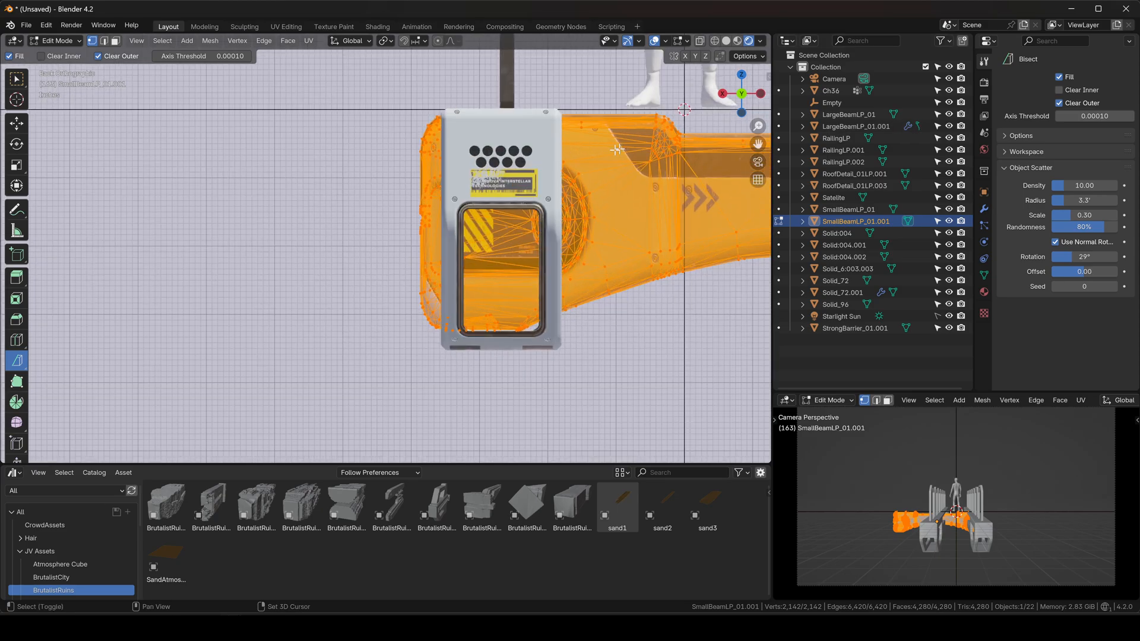
middle_click_drag(618, 150, 596, 155, "shift")
left_click_drag(575, 137, 573, 321)
key("ctrl+Tab")
left_click(440, 281)
Step: Move the trimmed orange piece about 4.9 ft along Y toward the large beam's end opening and check its fit from below
mouse_move(440, 240)
middle_mouse_down()
mouse_move(511, 251)
mouse_move(448, 246)
middle_mouse_up()
key("g")
key("y")
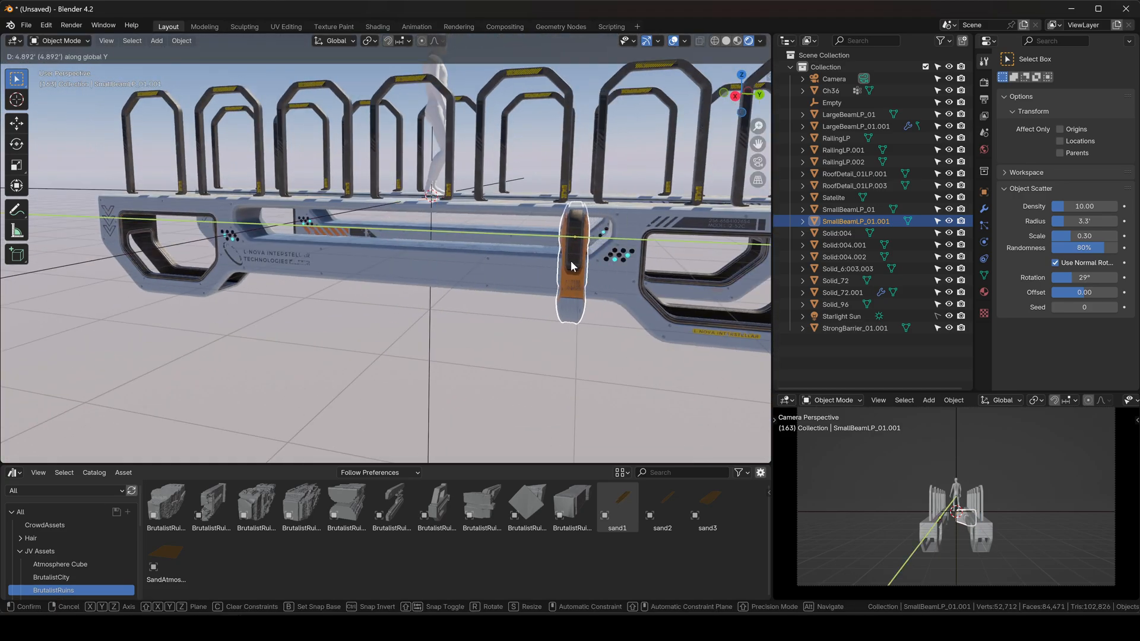
left_click(573, 266)
middle_click_drag(573, 265, 486, 287)
middle_click_drag(371, 340, 380, 288)
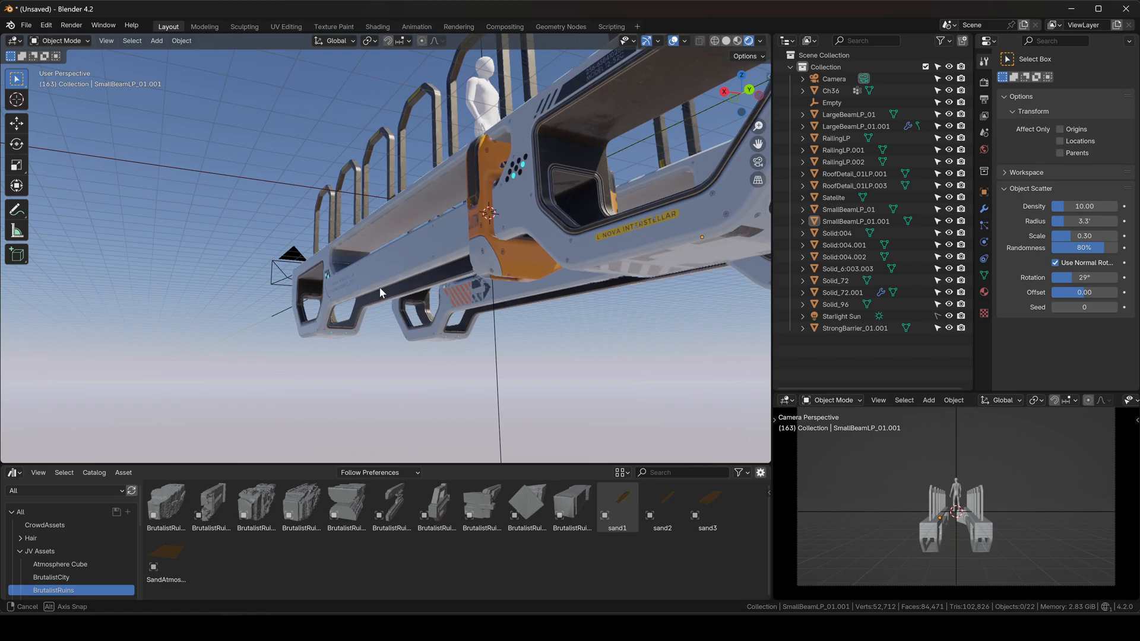
Step: Copy the modifiers from the arrayed hoop railing to the trimmed orange piece
left_click(523, 256)
middle_click_drag(523, 256, 558, 313)
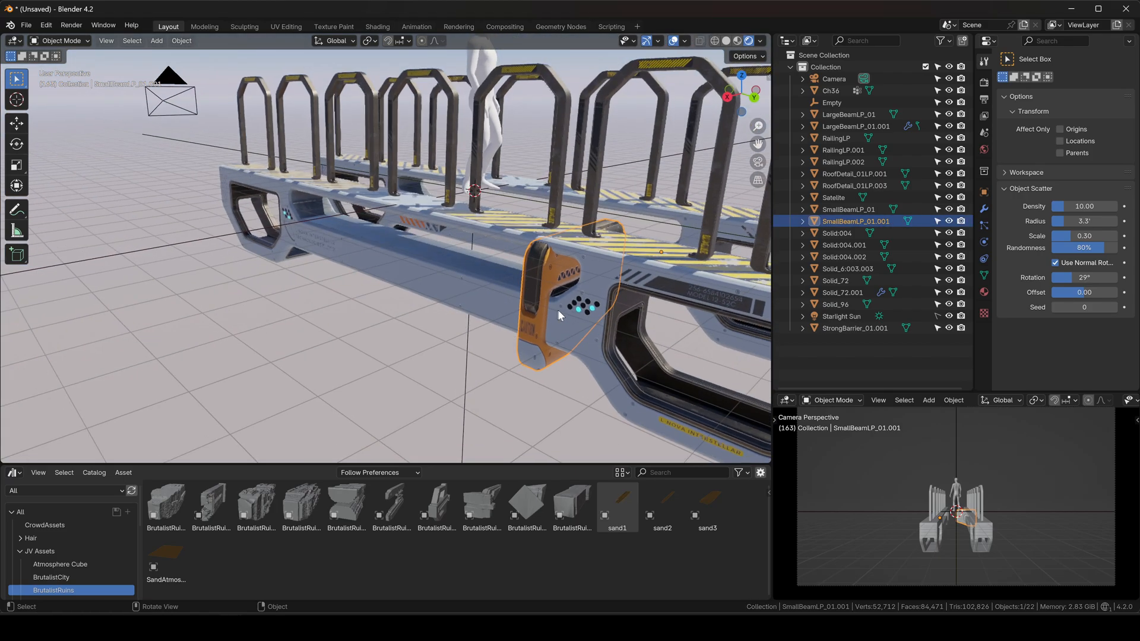
left_click(606, 115, "shift")
middle_click_drag(606, 115, 568, 146)
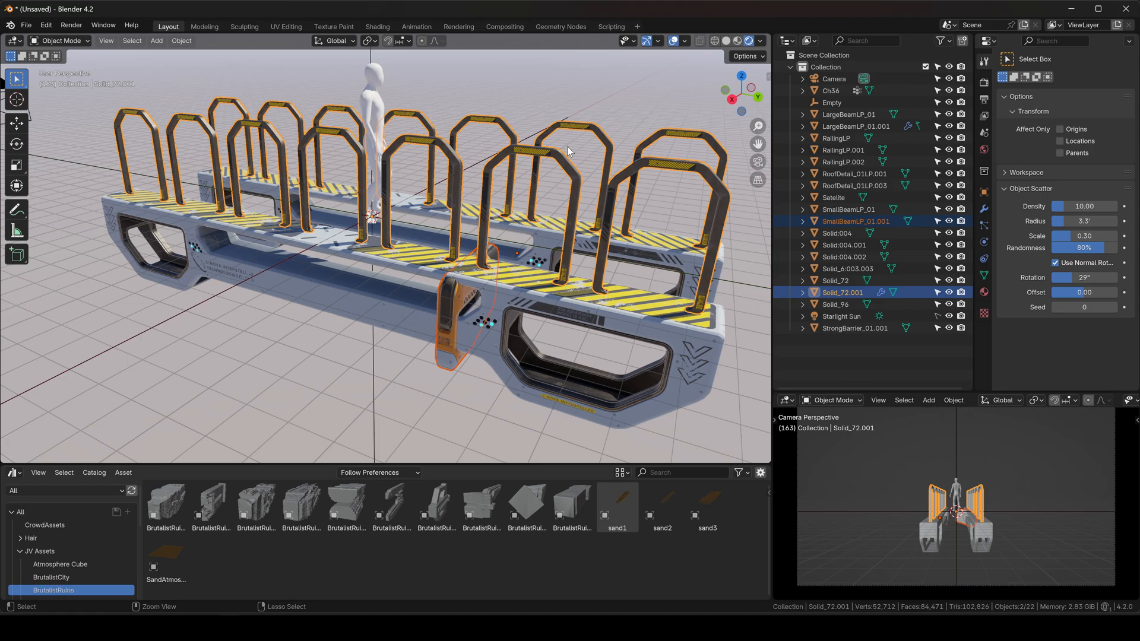
key("ctrl+l")
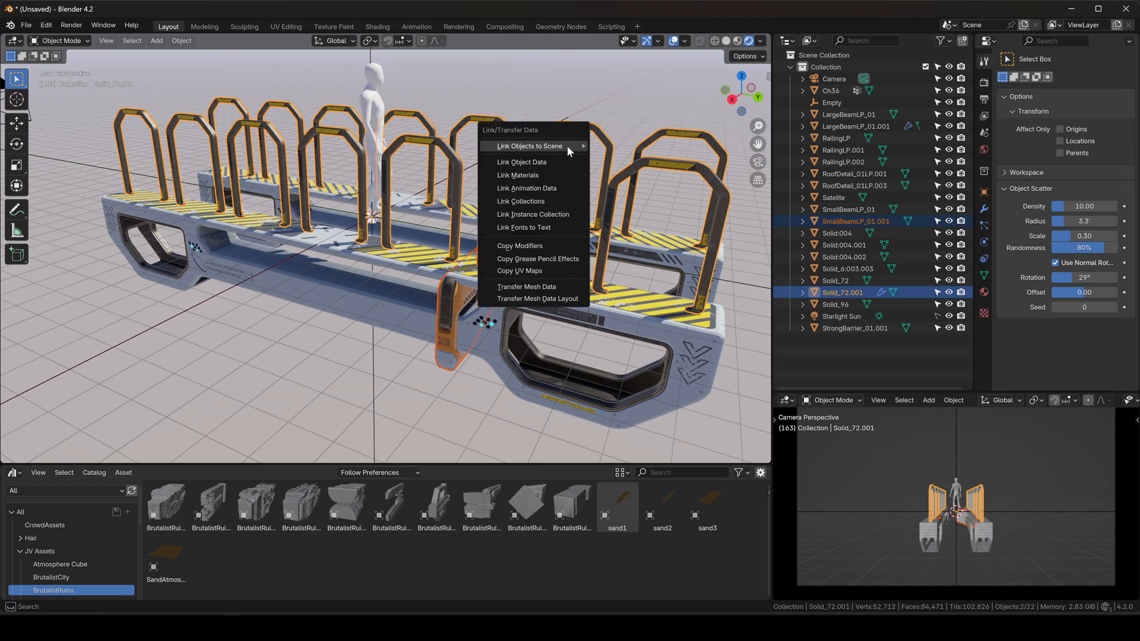
left_click(533, 245)
Step: Select only the orange piece and apply its object transform
left_click(455, 301)
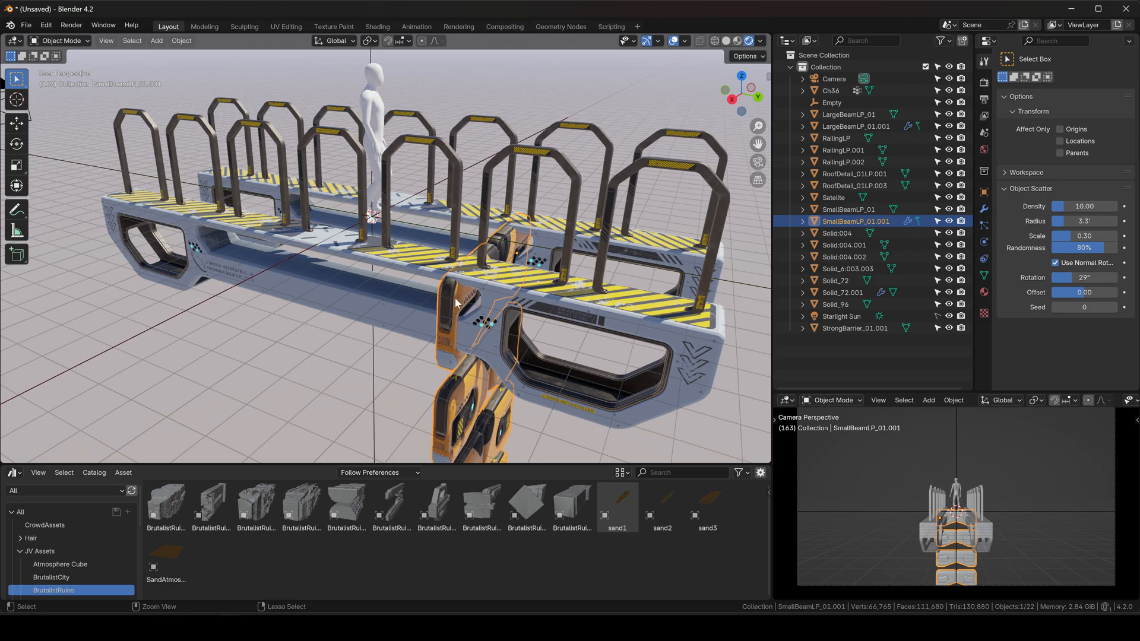
key("ctrl+a")
left_click(454, 301)
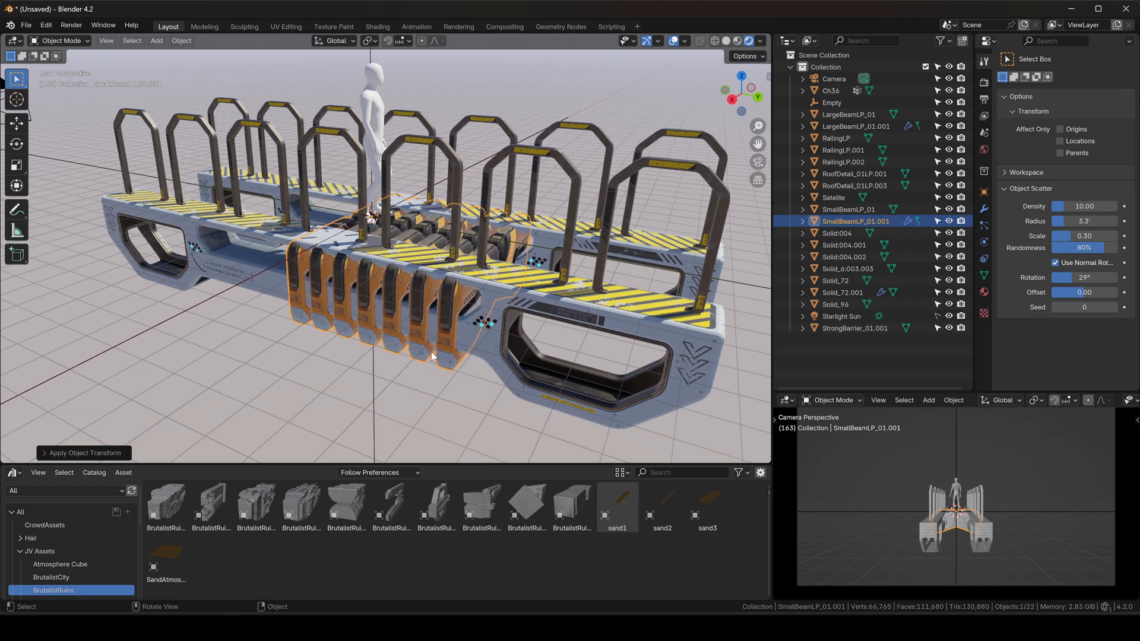
Step: Set the orange piece's Array relative offset to -2.050 along Y to spread the supports along the walkway
left_click(984, 209)
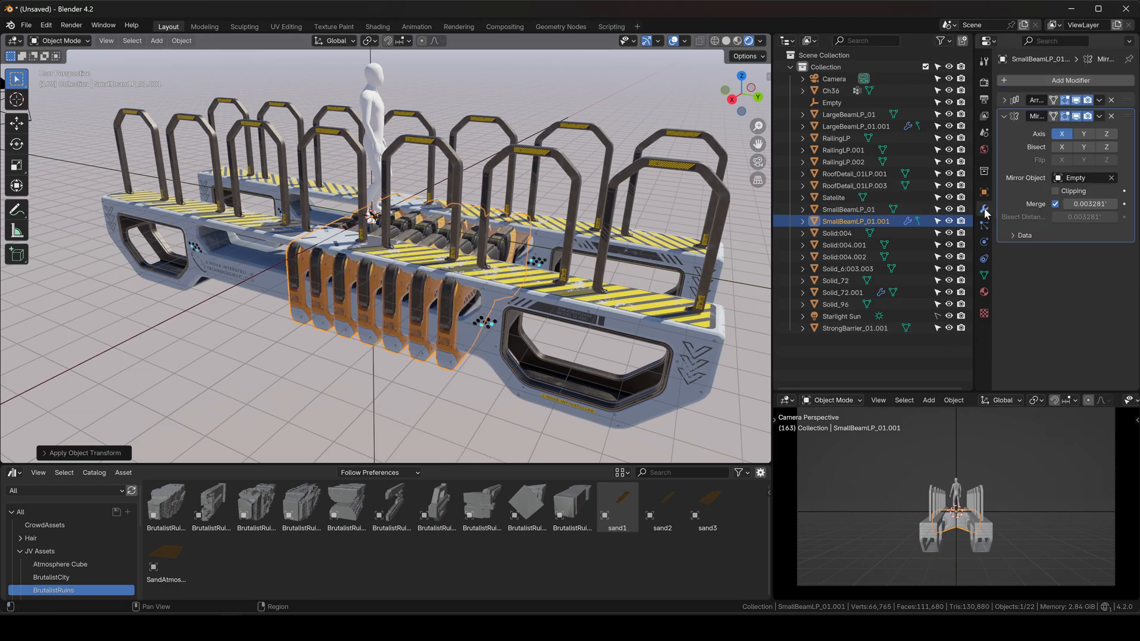
left_click(1005, 99)
left_click_drag(1075, 180, 1038, 180)
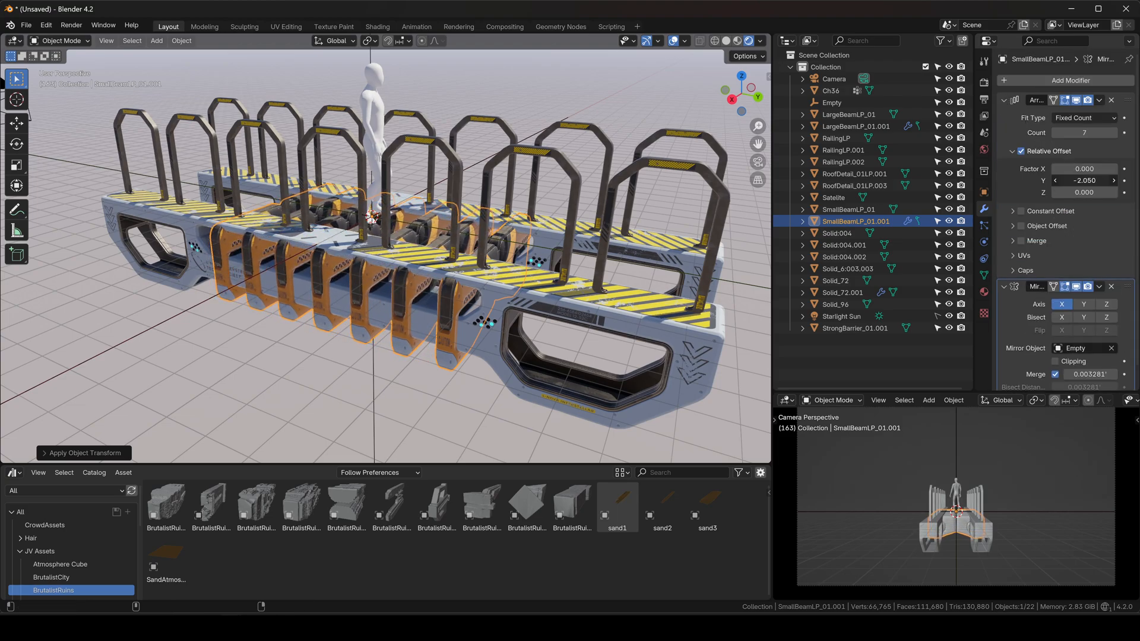
middle_click_drag(534, 213, 398, 203)
left_click(677, 203)
middle_click_drag(676, 203, 482, 213)
Step: Place a copy of the mirrored large beam low between the two walkway beams and remove its Mirror modifier
left_click(438, 255)
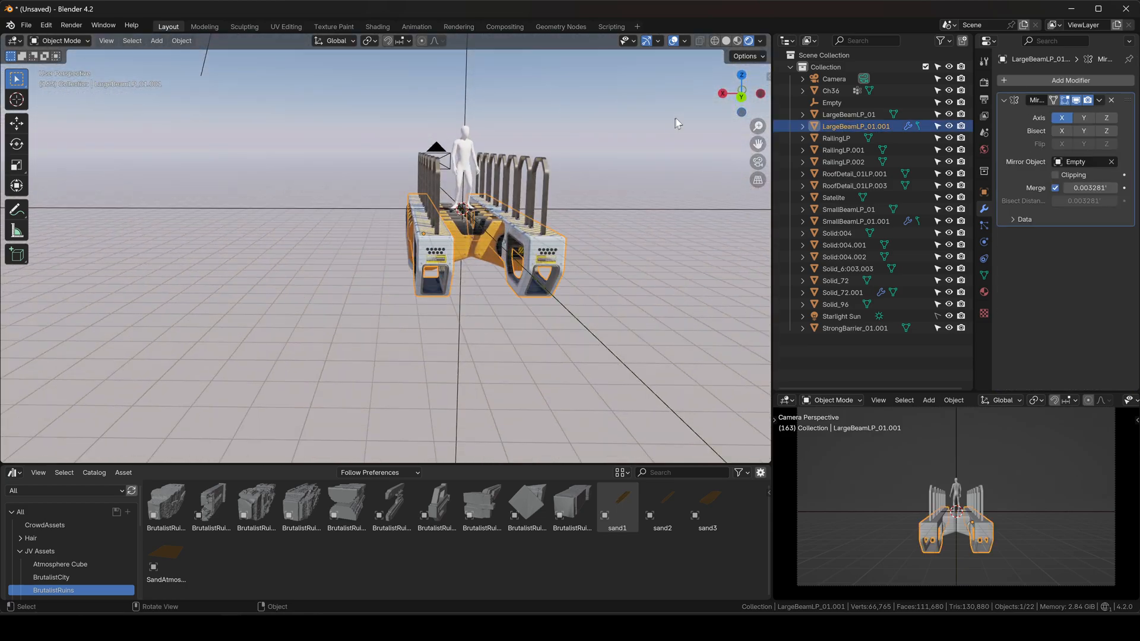
left_click(742, 99)
key("shift+d")
left_click(478, 256)
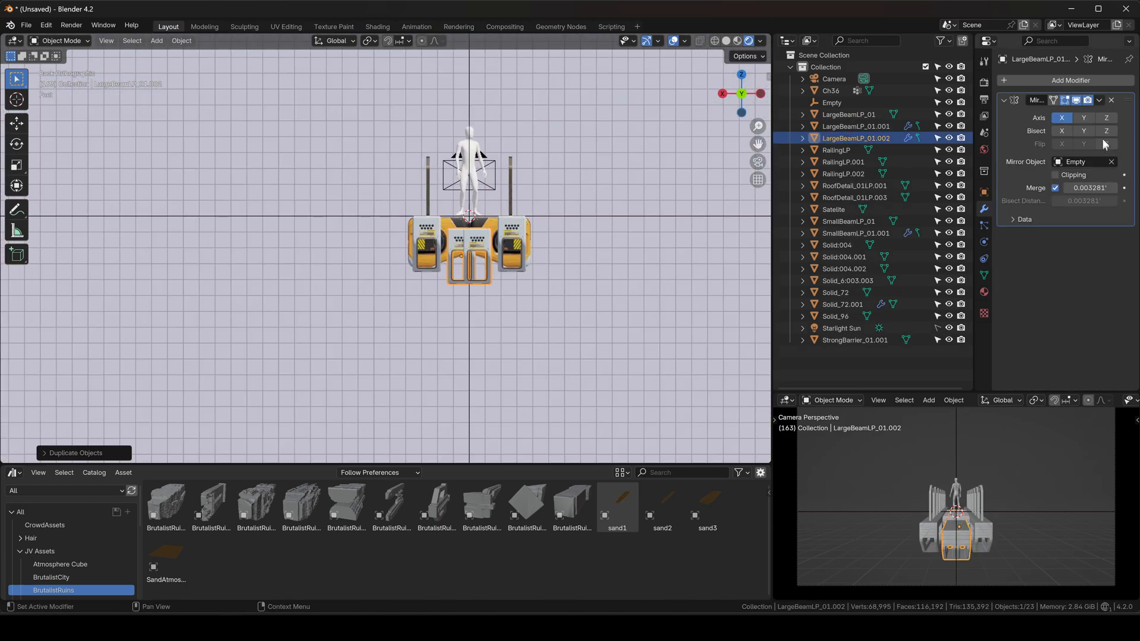
left_click(1112, 101)
Step: Snap the beam copy to the 3D cursor and lower it along Z beneath the walkway's centre
scroll(454, 247, "up", 4)
key("shift+s")
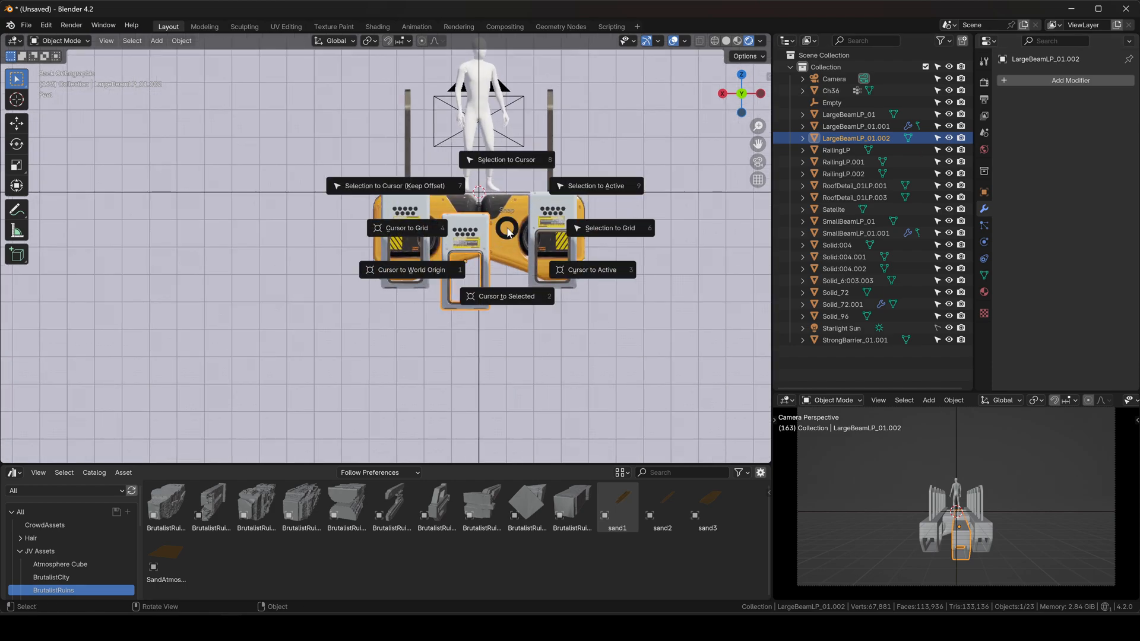
left_click(518, 155)
key("g")
key("z")
left_click(509, 258)
Step: Enlarge the central beam copy uniformly, and shorten it along Y to roughly match the side beams' length
key("s")
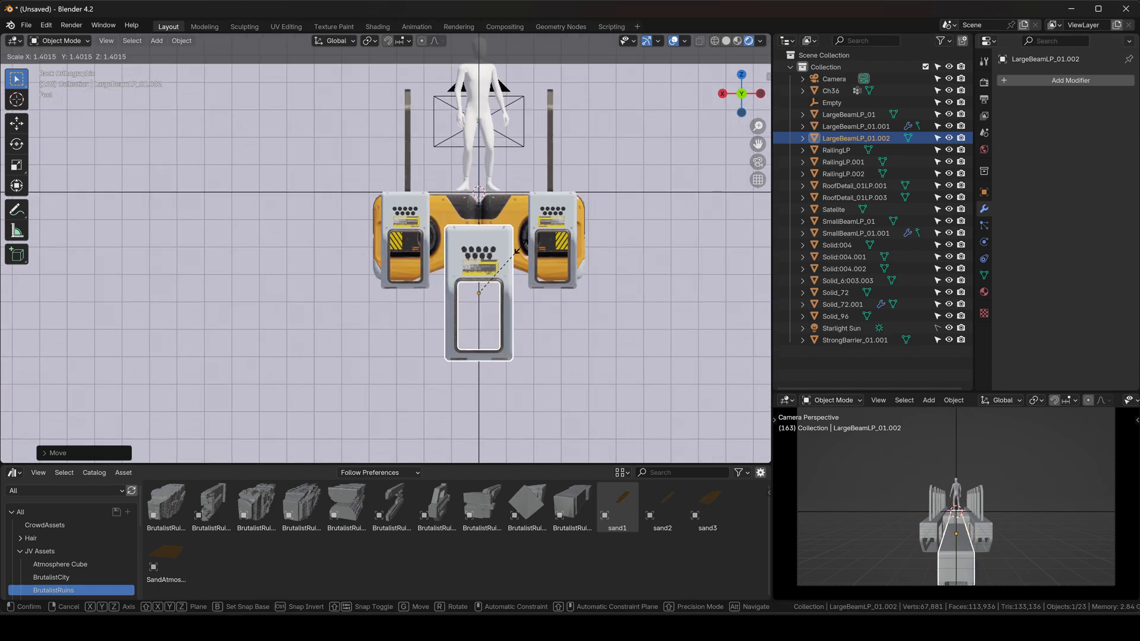
left_click(532, 237)
middle_click_drag(533, 238, 585, 185)
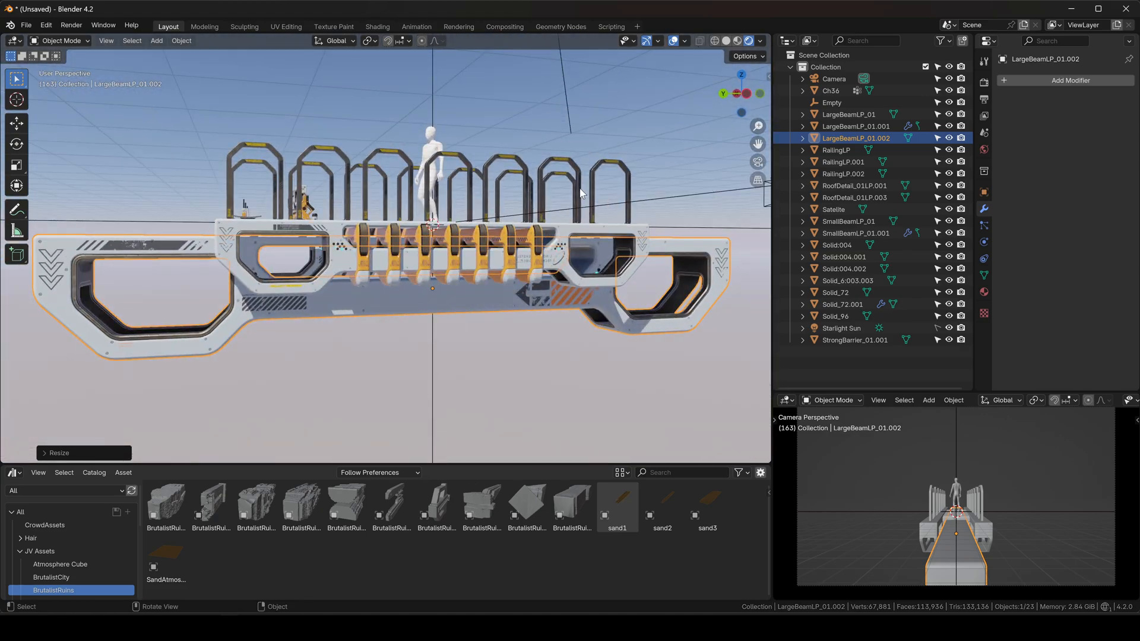
key("s")
key("y")
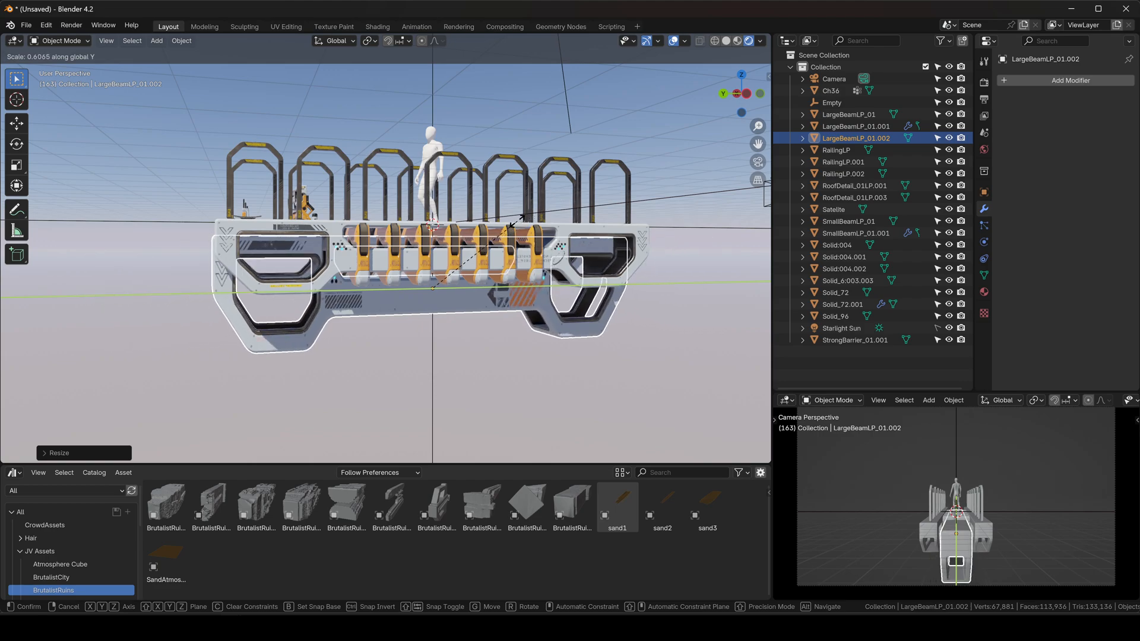
left_click(517, 223)
left_click(746, 95)
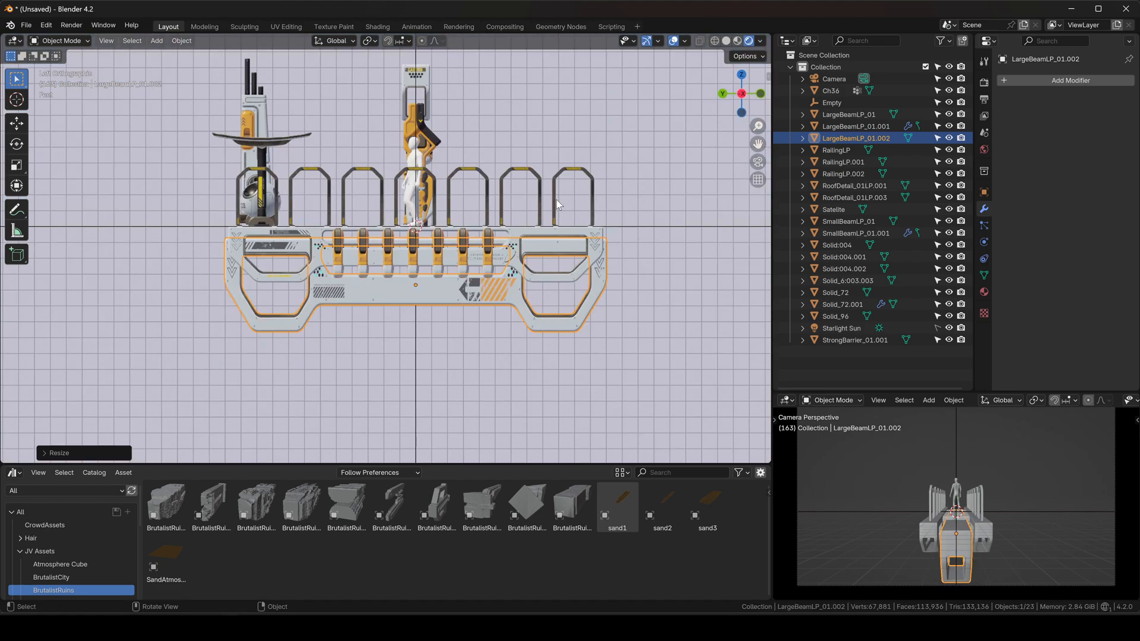
key("s")
key("y")
left_click(552, 200)
middle_click_drag(552, 200, 585, 270)
left_click(665, 301)
middle_click_drag(662, 301, 576, 316)
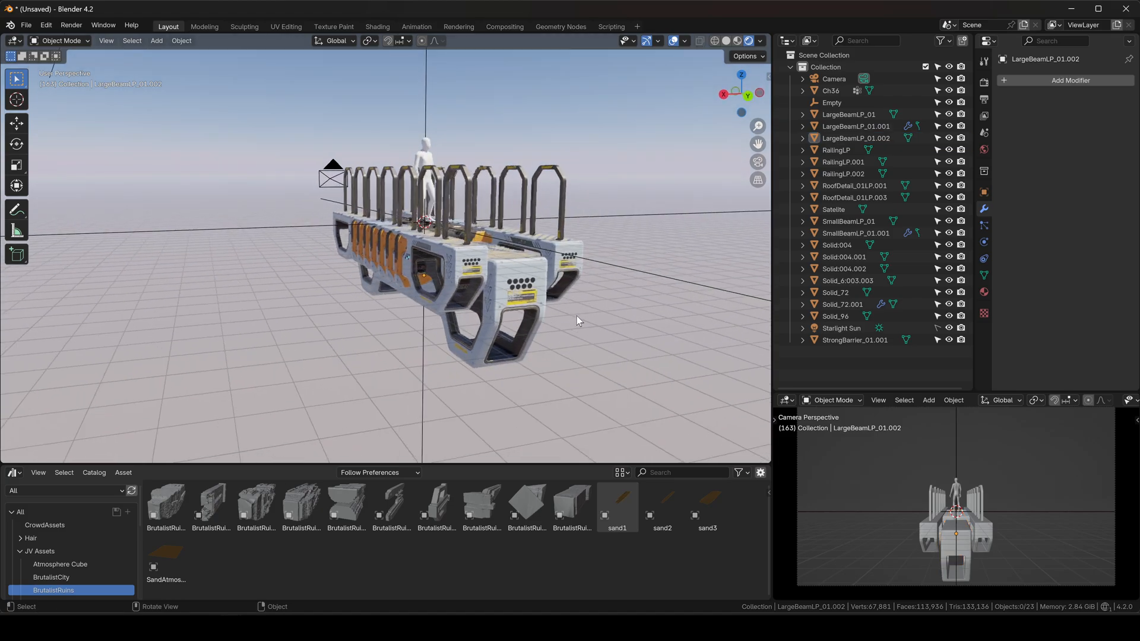
Step: Look over the spare kitbash pieces beside the walkway and the asset collection in MarsAssets_07.blend
scroll(576, 315, "down", 2)
middle_click_drag(193, 282, 344, 290, "shift")
middle_click_drag(113, 281, 252, 271, "shift")
middle_click_drag(324, 247, 54, 304)
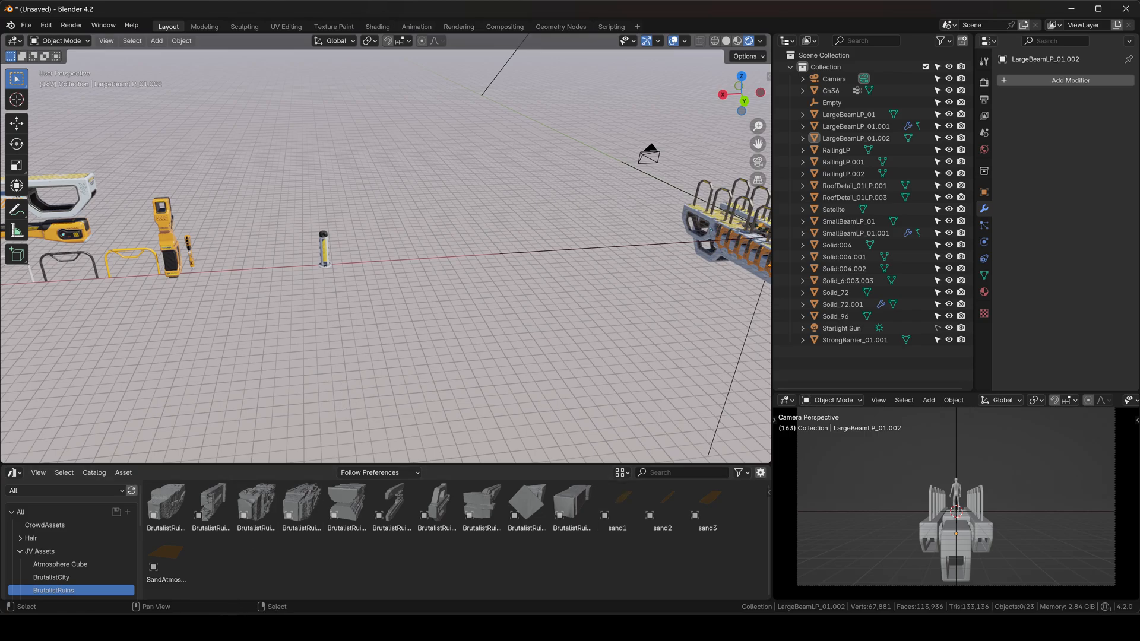
mouse_move(231, 627)
left_click(182, 575)
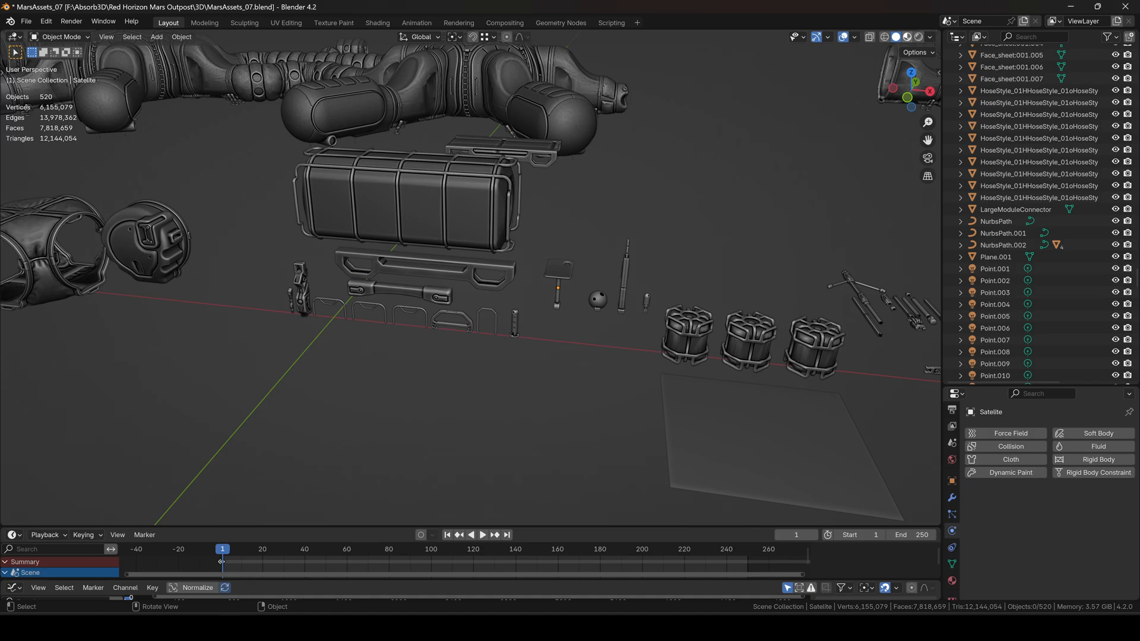
left_click(283, 569)
Step: Duplicate the spare large beam from the kitbash row and place the copy above the mannequin's walkway
middle_click_drag(296, 337, 344, 209)
scroll(374, 304, "up", 3)
key("shift+d")
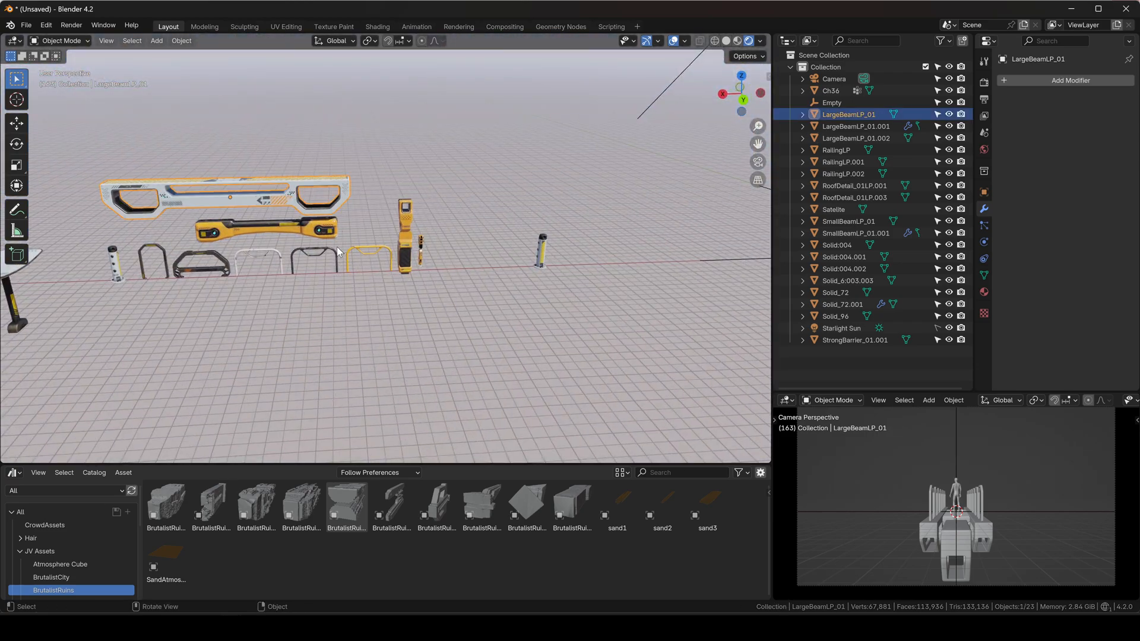
key("z")
left_click(710, 289)
middle_click_drag(710, 289, 435, 272, "shift")
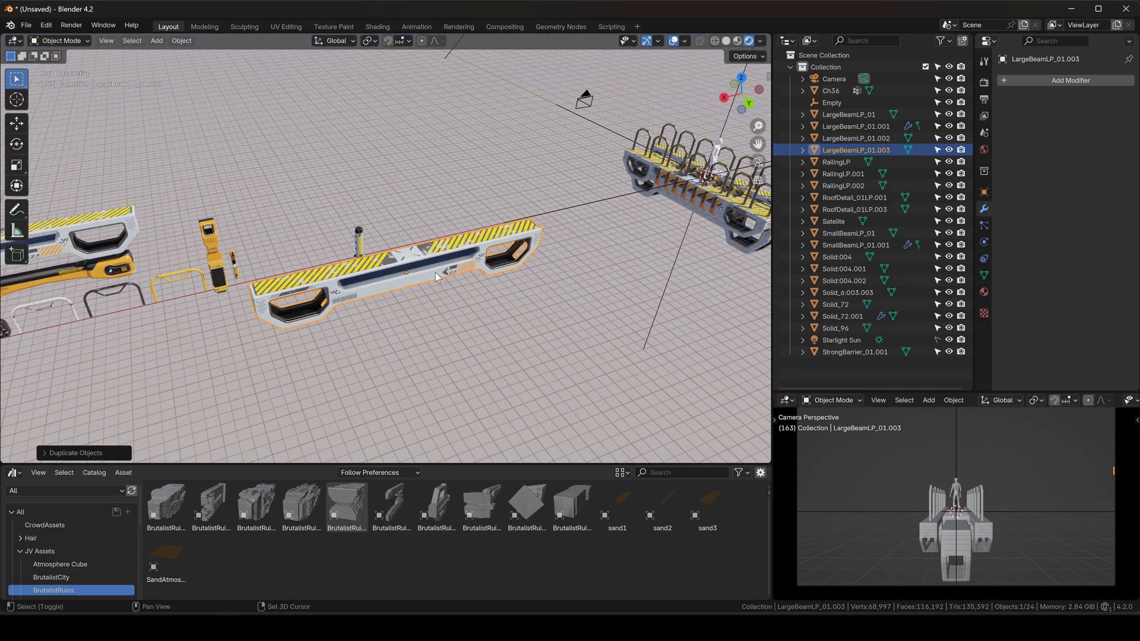
left_click(749, 104)
scroll(629, 326, "down", 5)
key("g")
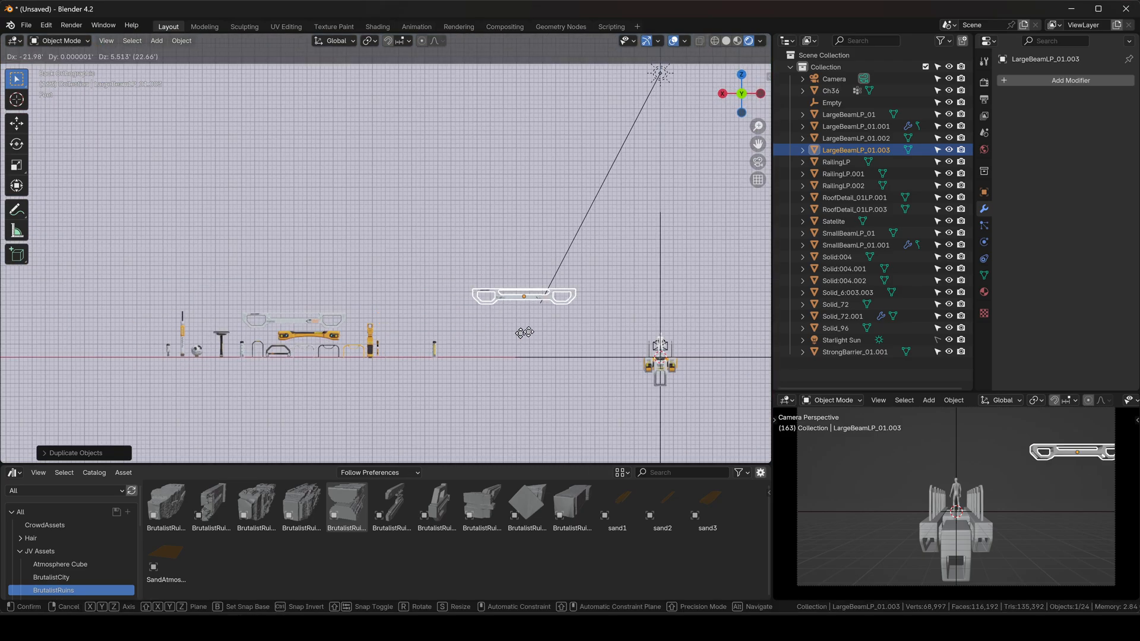
left_click(629, 326)
Step: Add a mesh plane and raise it along Z to just above the floating beam copy
key("shift+a")
mouse_move(612, 210)
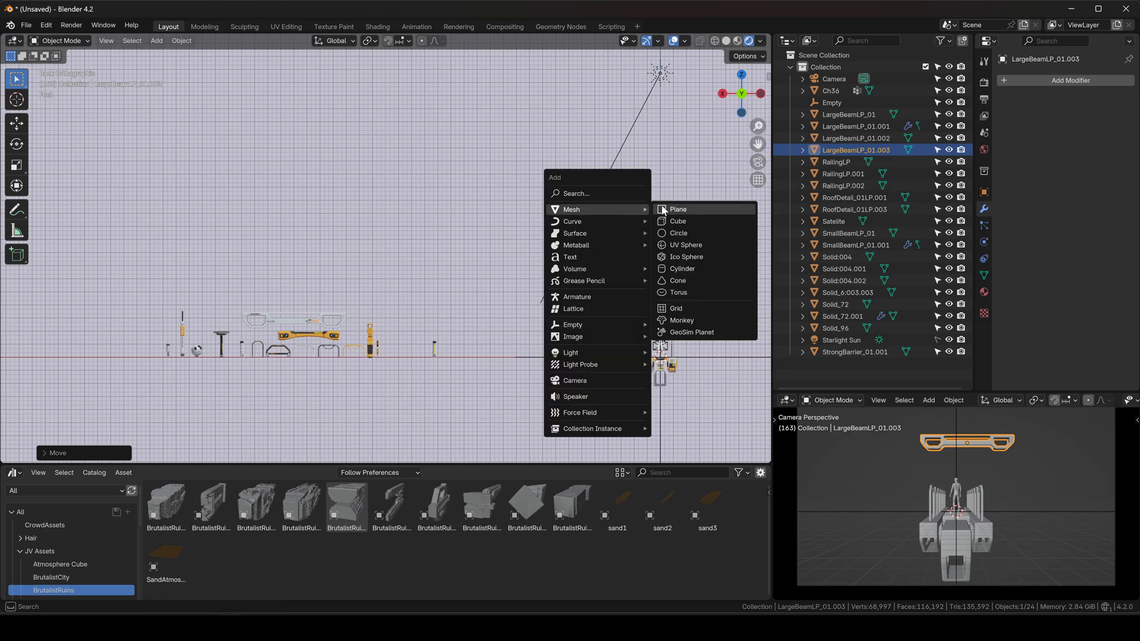
left_click(664, 211)
key("g")
key("z")
left_click(639, 302)
Step: Rotate the plane 90° about X to stand it upright, and enlarge it uniformly
type("r")
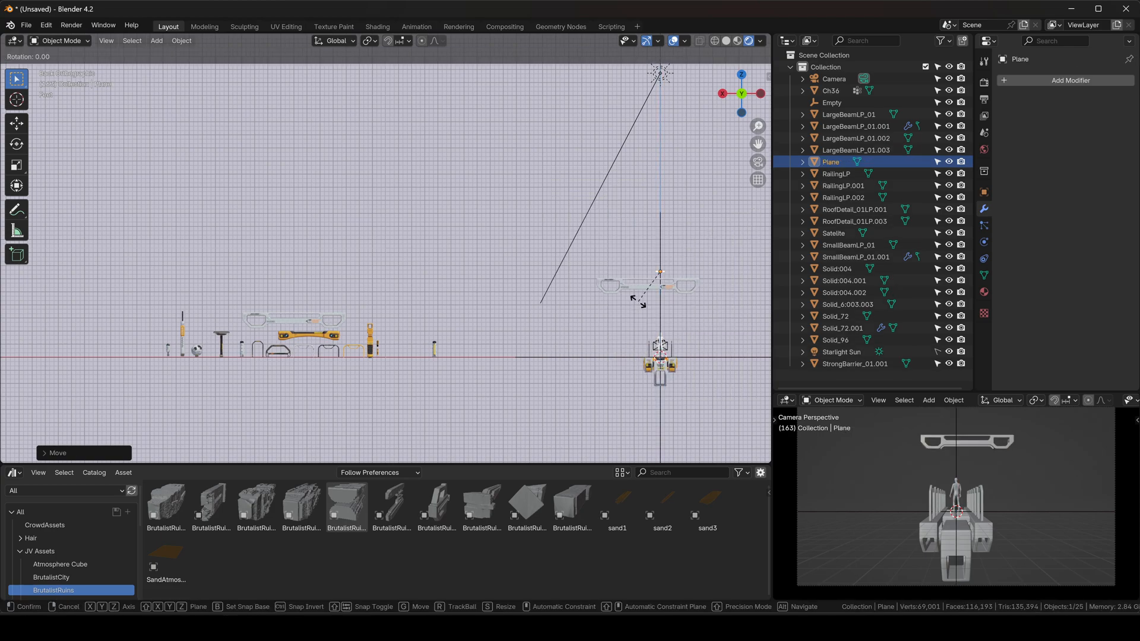
type("x90")
key("Return")
key("s")
left_click(388, 373)
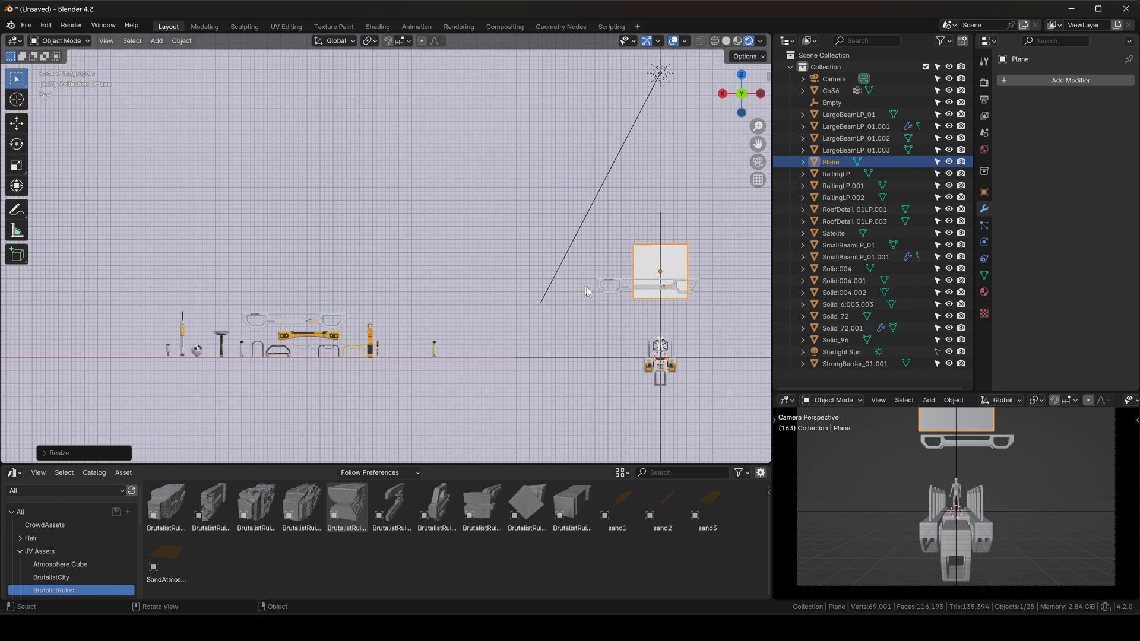
Step: Give the plane the floating beam's LargeBeam_01 material
scroll(586, 291, "up", 4)
left_click(526, 275, "shift")
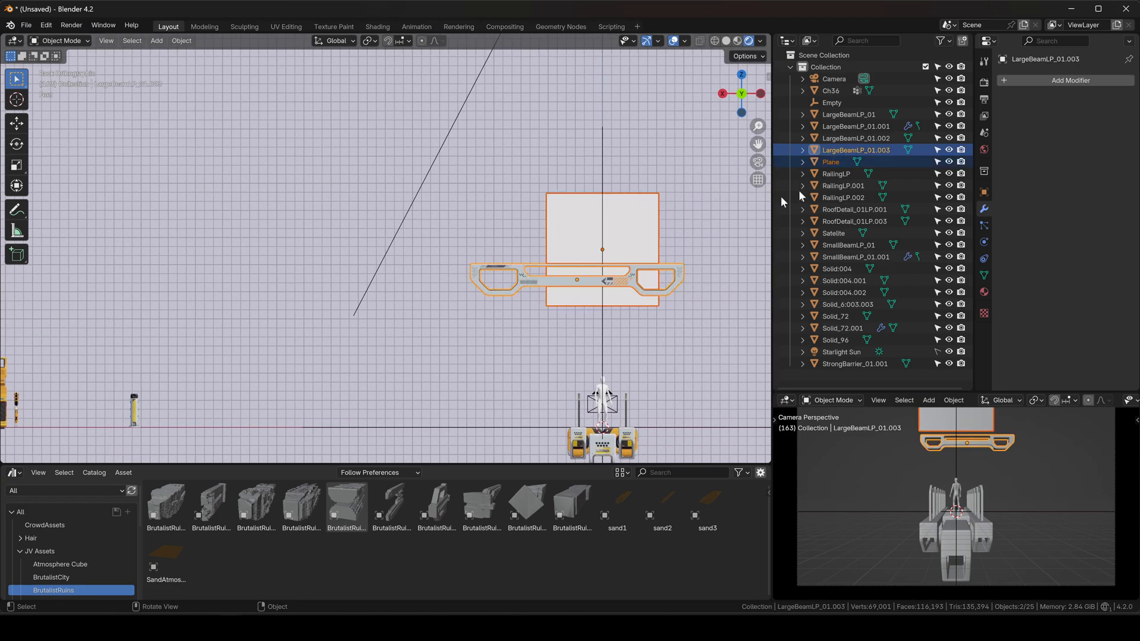
left_click(984, 292)
left_click(1091, 136)
left_click(492, 220)
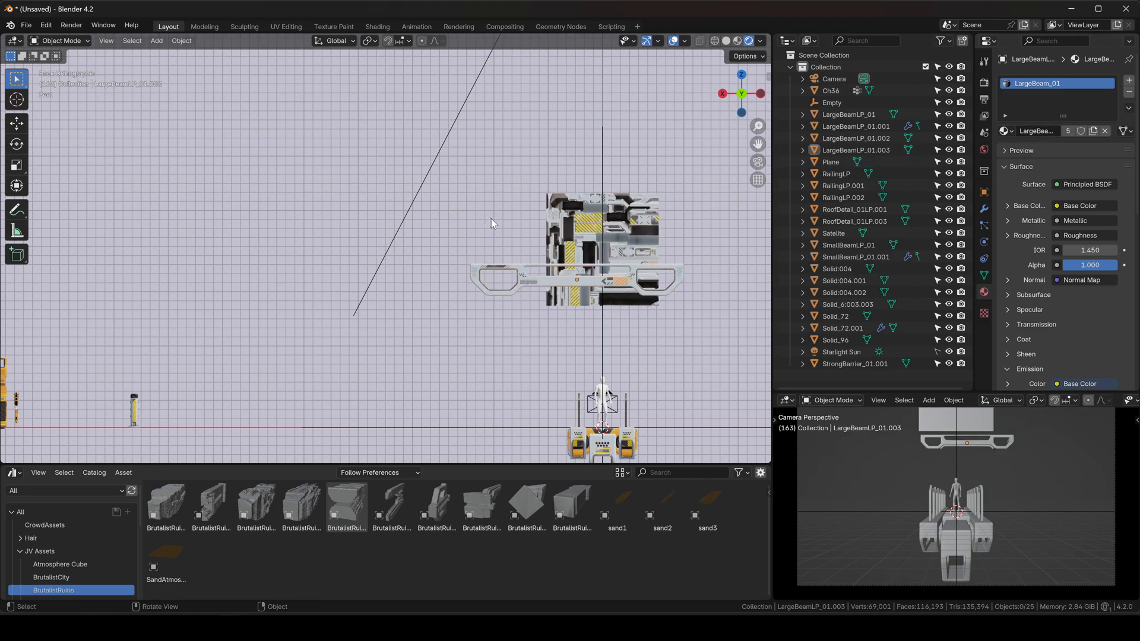
Step: Put the plane in Edit Mode and replace the Asset Browser with an enlarged UV Editor showing the whole texture
middle_click_drag(552, 234, 487, 204, "shift")
scroll(562, 208, "up", 4)
left_click(545, 212)
key("Tab")
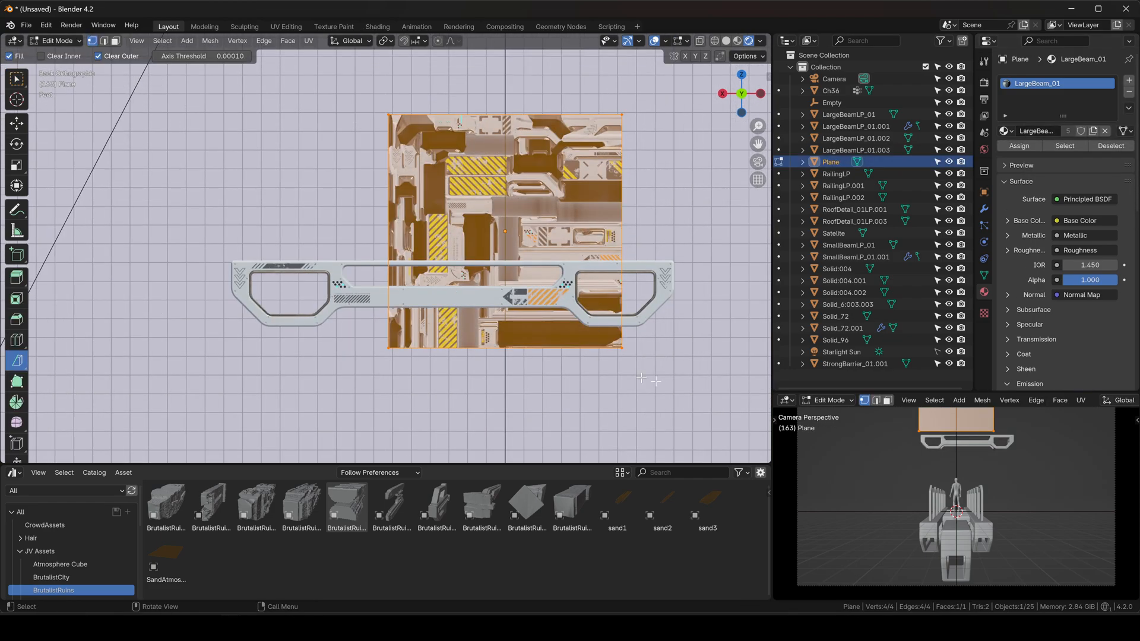
left_click_drag(471, 465, 473, 391)
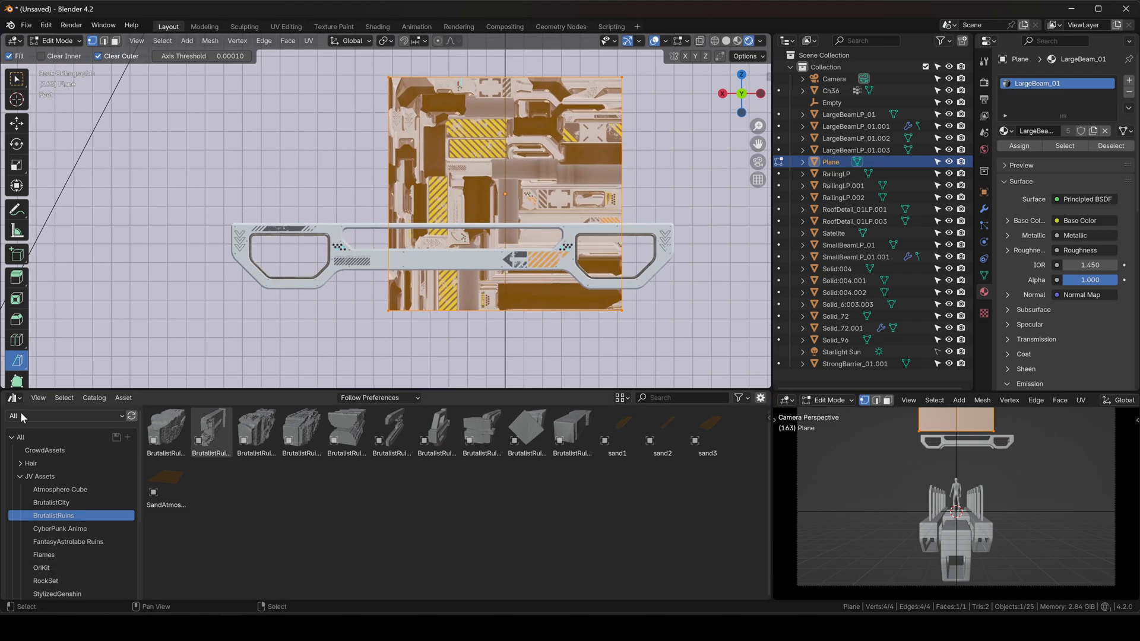
left_click(13, 397)
left_click(30, 457)
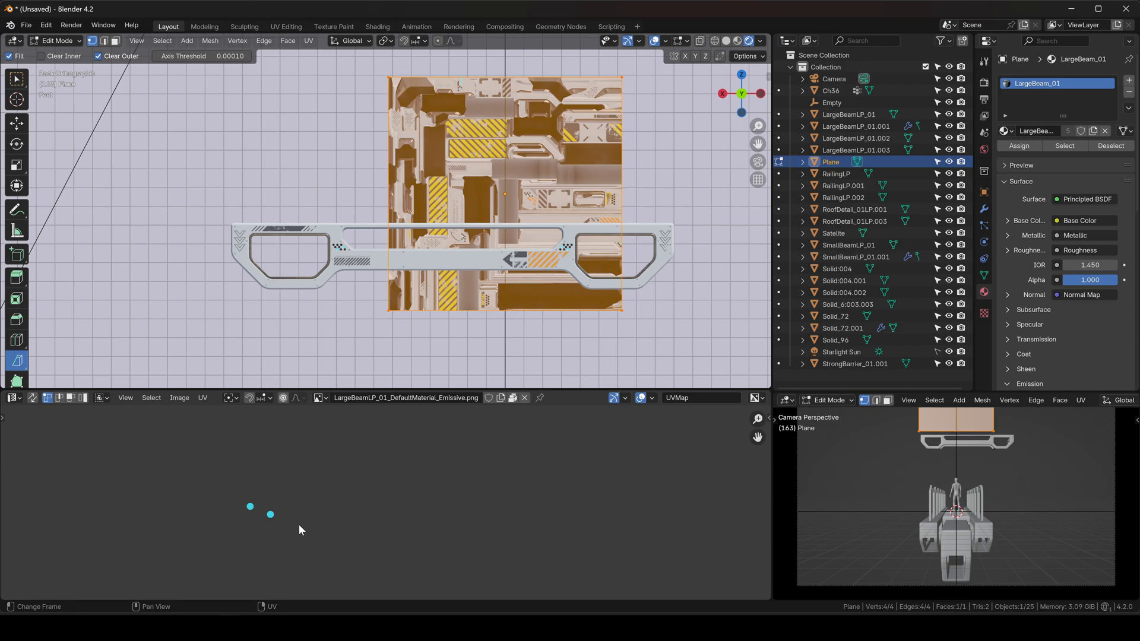
key("Home")
Step: Shrink the plane's UVs and move them onto the chevron-marked panels near the texture's upper right edge
key("s")
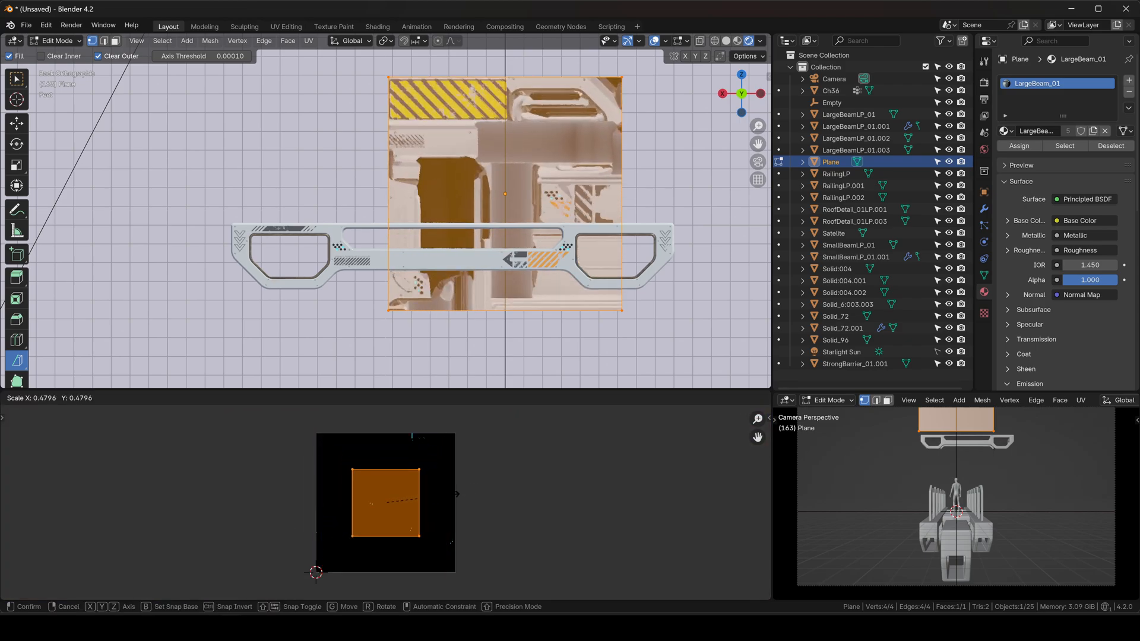
left_click(425, 501)
key("g")
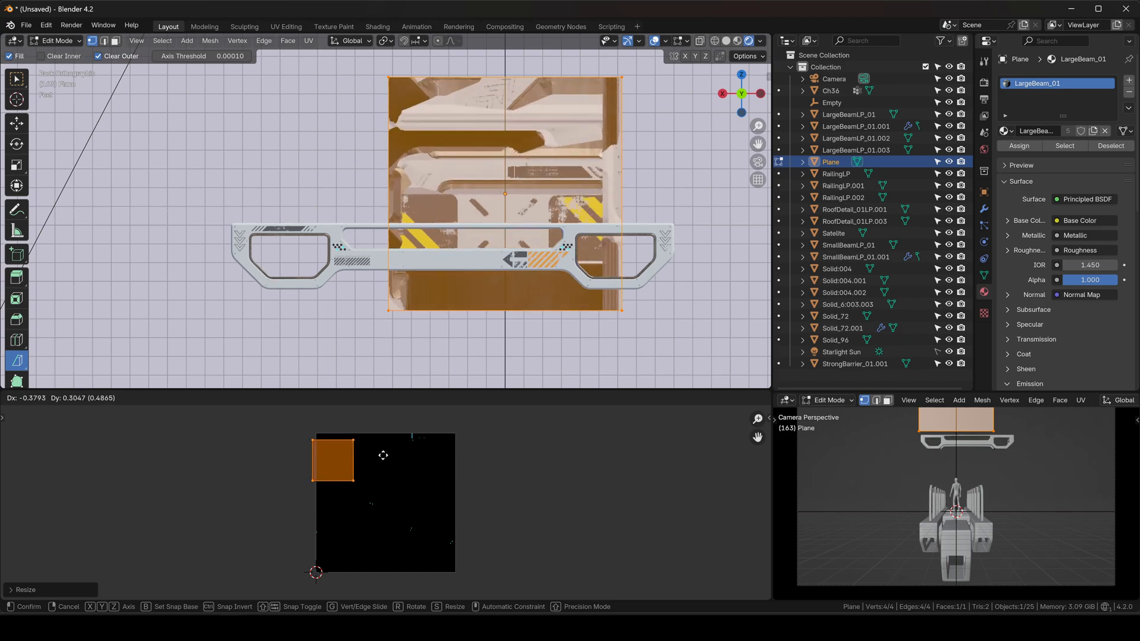
left_click(407, 491)
key("s")
left_click(410, 492)
key("g")
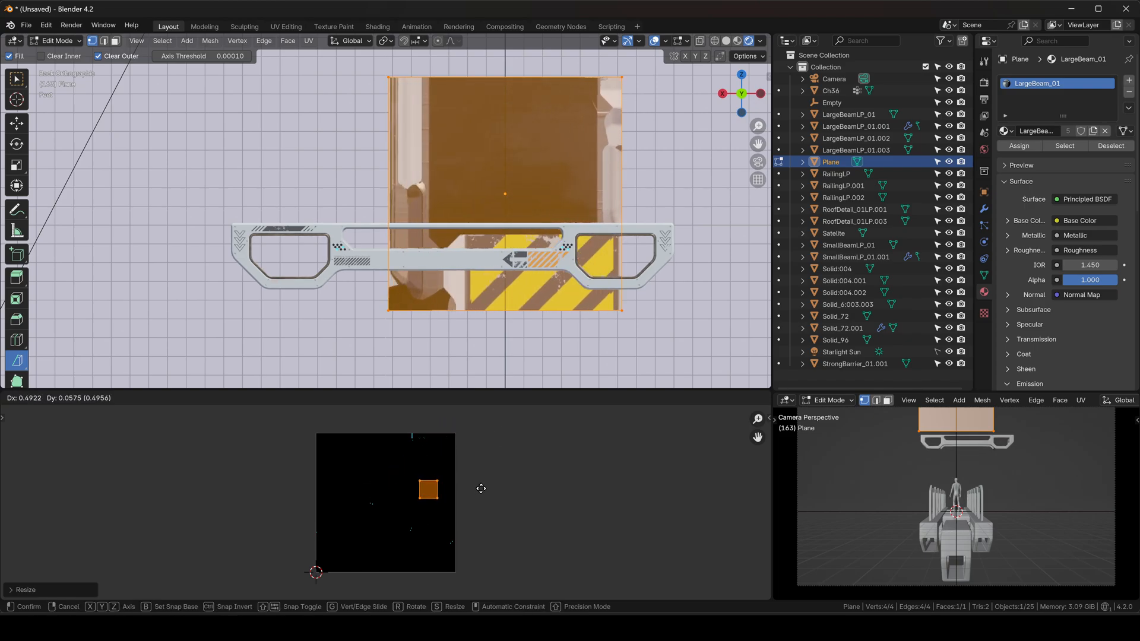
left_click(498, 460)
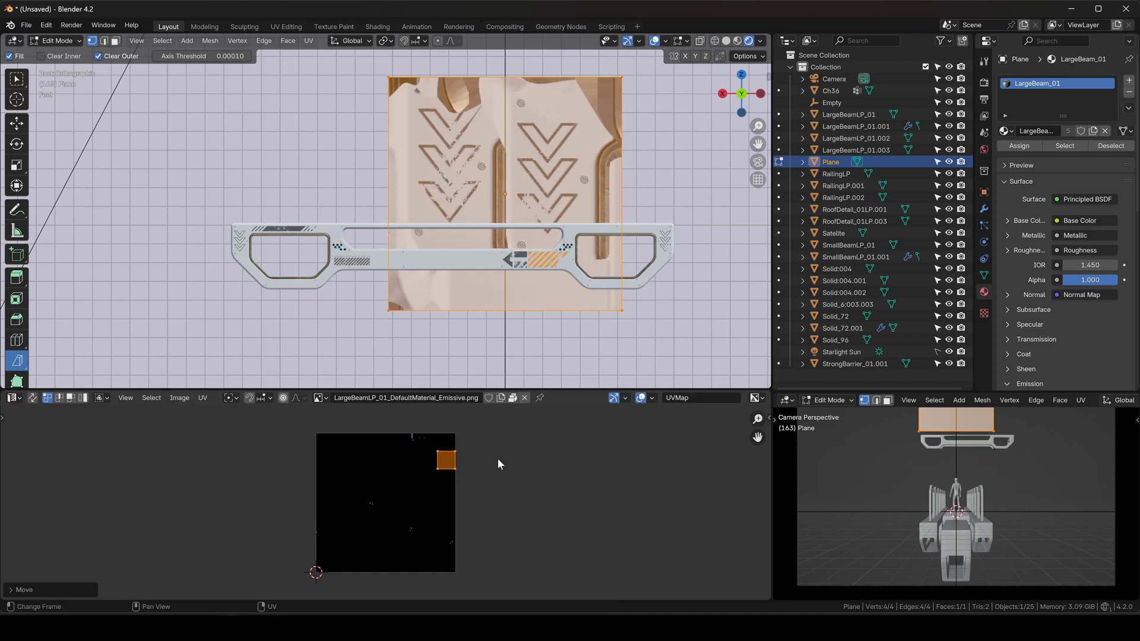
Step: Return to Object Mode and narrow the plane to about 0.42 of its width along X
left_click(461, 250)
key("s")
key("x")
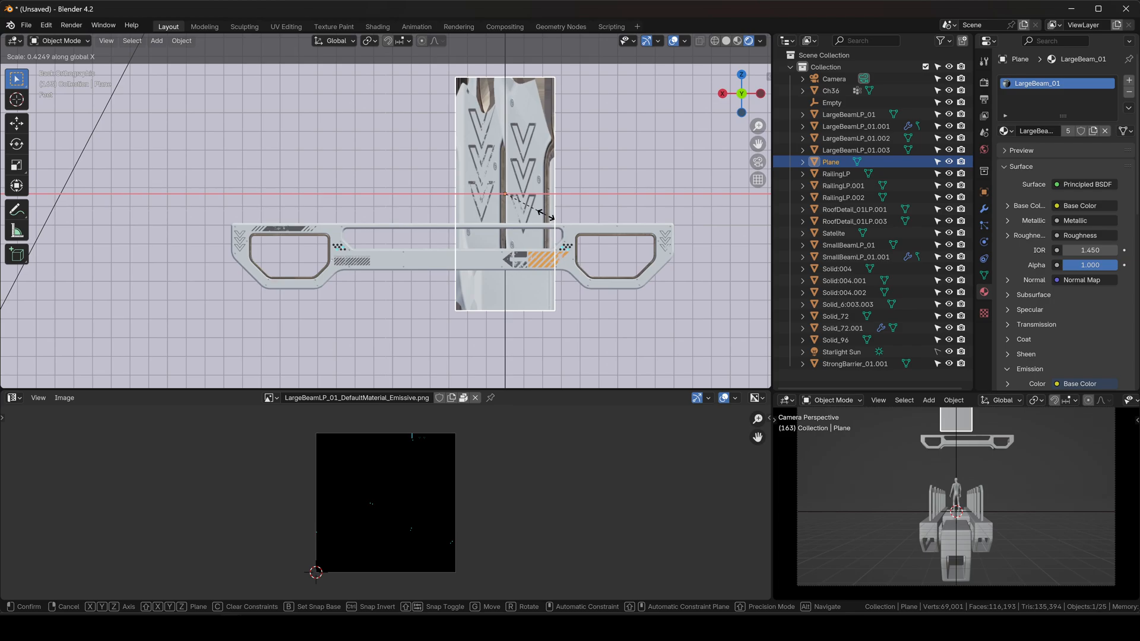
left_click(554, 218)
Step: Narrow the plane's UVs along X and shift them to frame a single chevron column, then return to Object Mode
key("Tab")
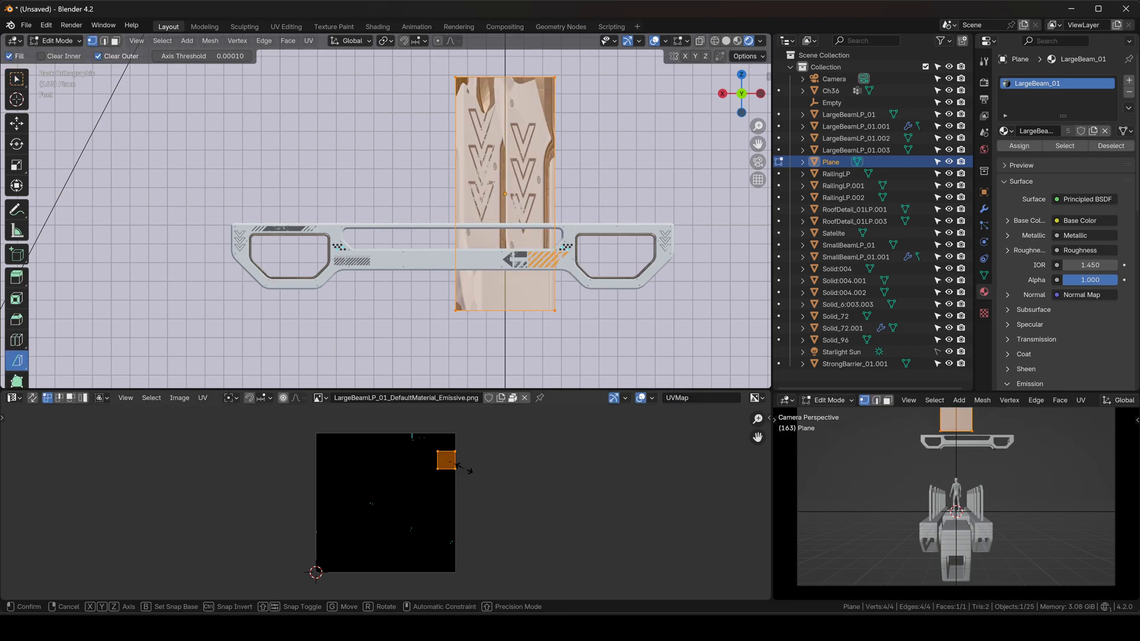
key("x")
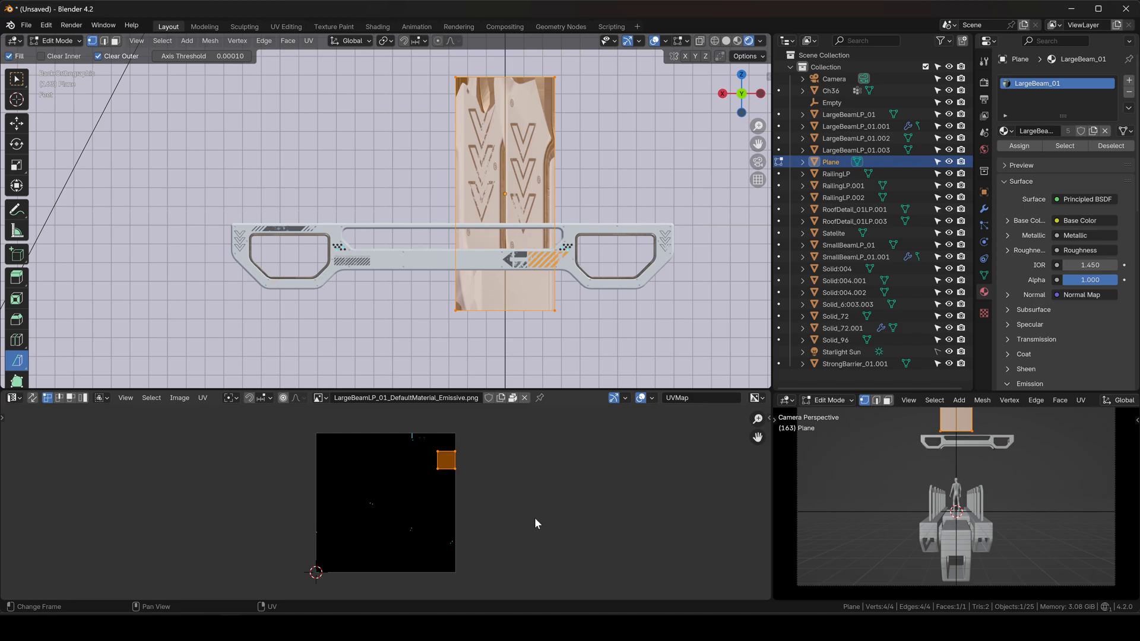
left_click(453, 508)
key("g")
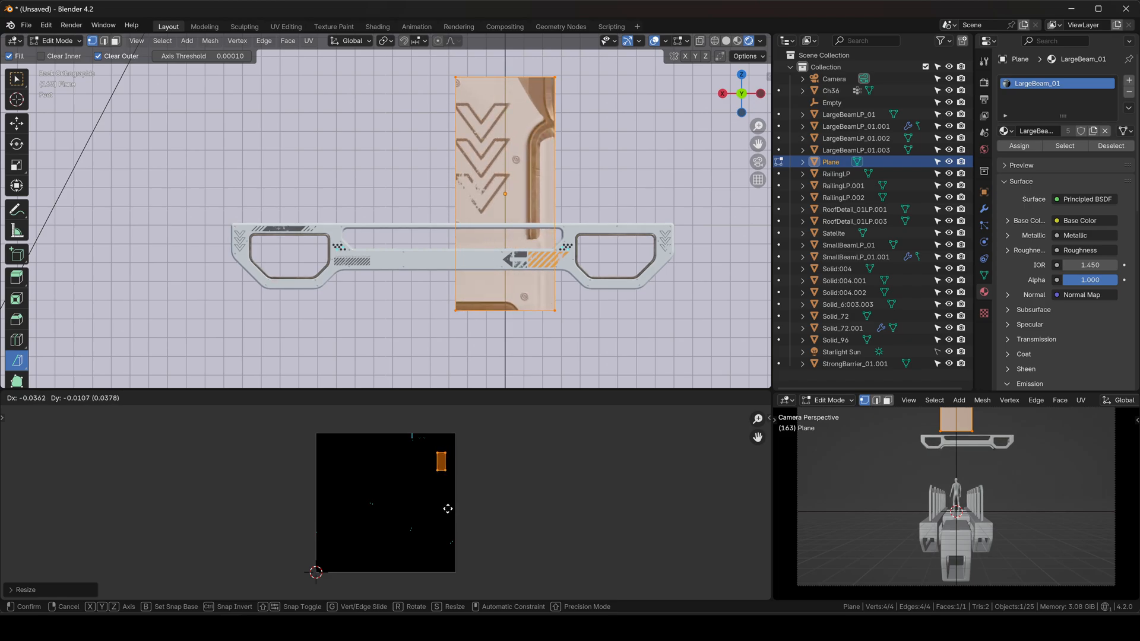
left_click(450, 508)
key("g")
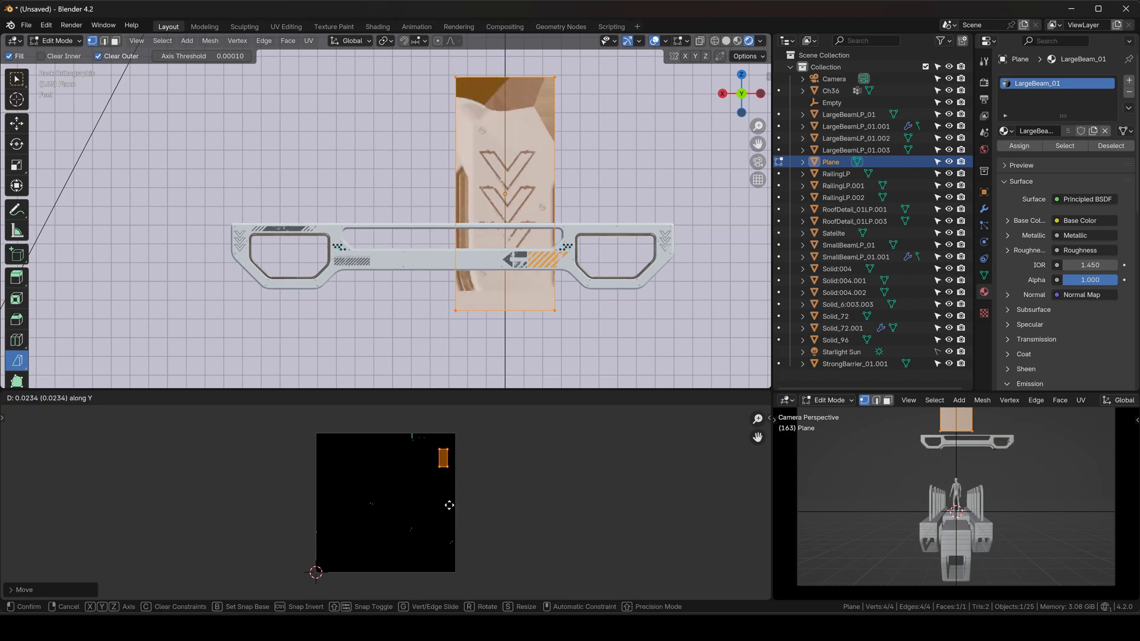
key("y")
left_click(450, 512)
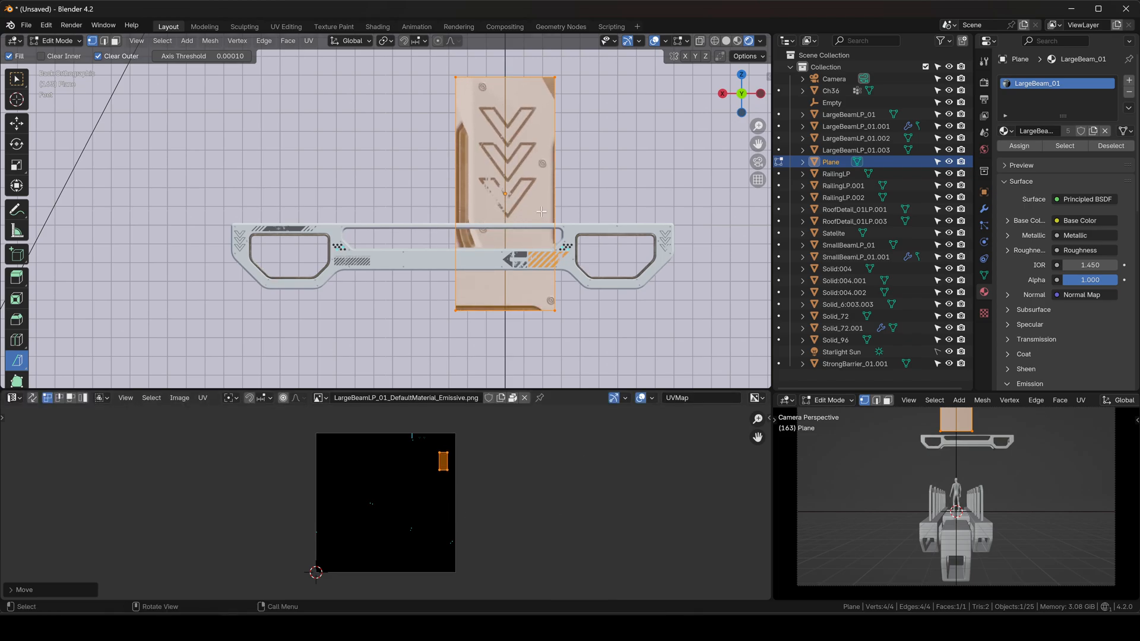
key("Tab")
Step: Return to Object Mode, move the chevron plane near the hanging beam and rotate it 90 degrees about X to lie flat
left_click(576, 130)
middle_click_drag(575, 131, 321, 148)
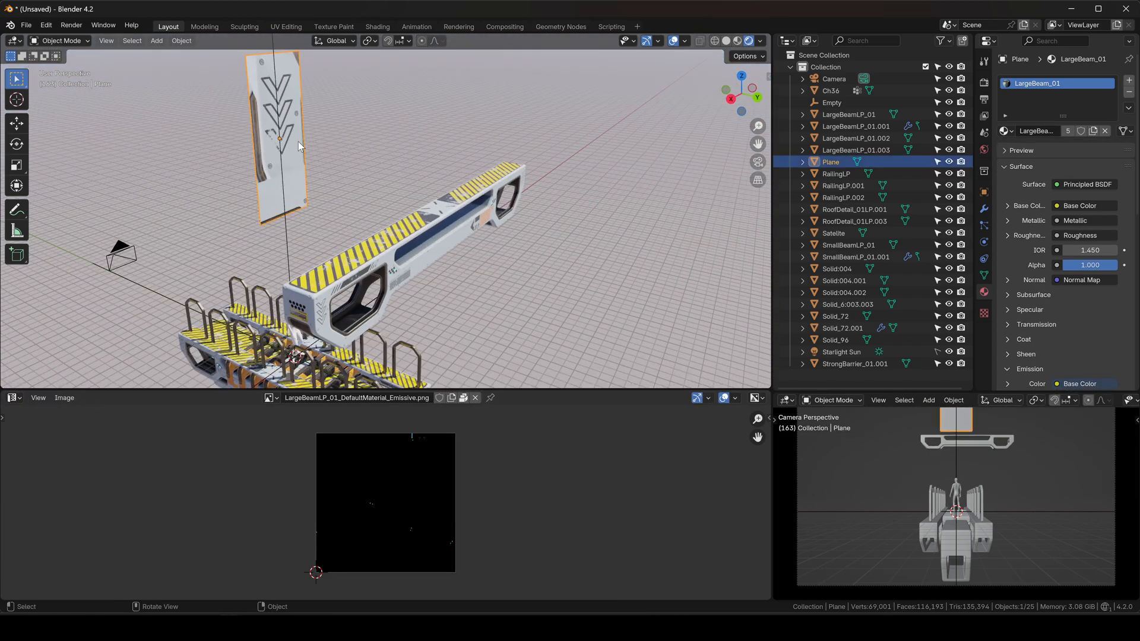
key("g")
left_click(511, 224)
type("r")
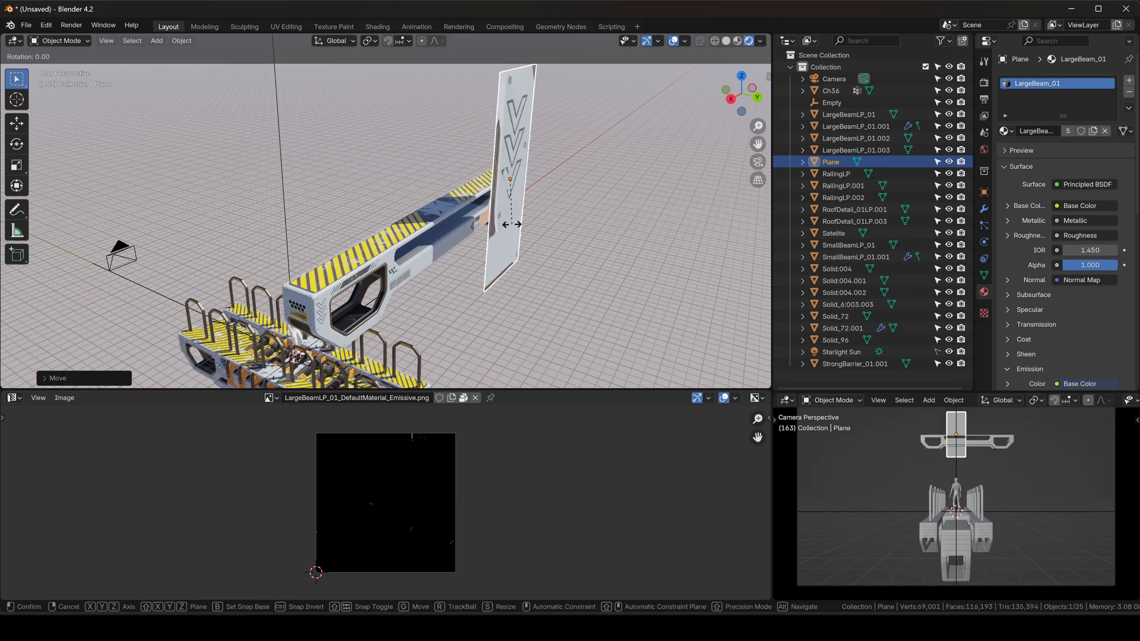
type("x90")
key("Return")
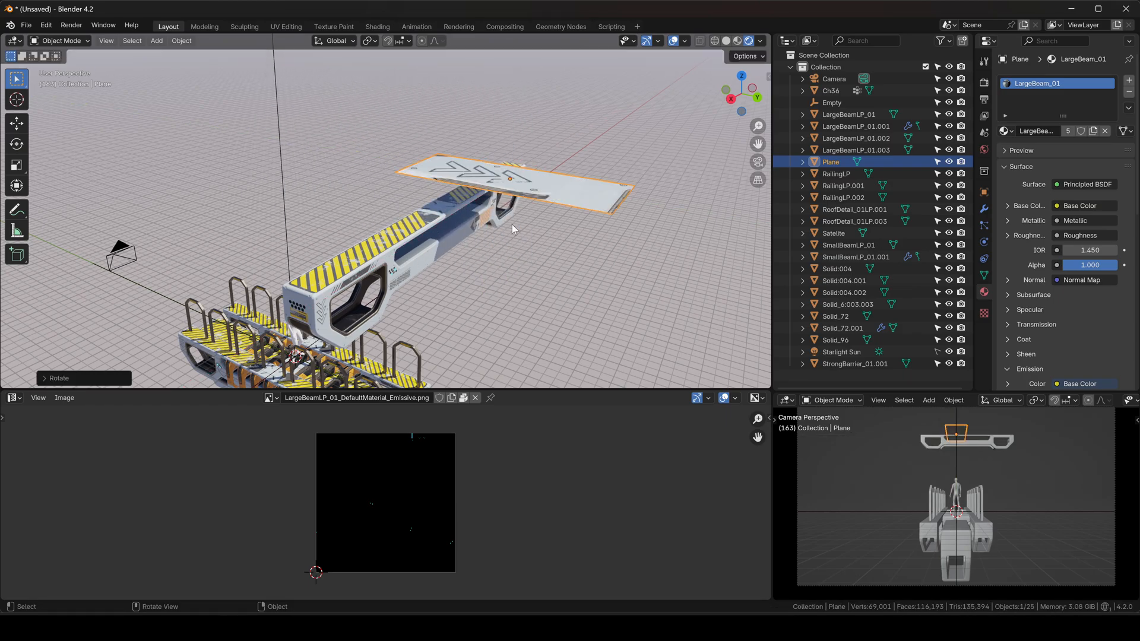
Step: In the axis-aligned elevation view, move the flat plane down to deck level, centred between the two railing beams
left_click(754, 100)
middle_click_drag(519, 221, 580, 127, "shift")
key("g")
left_click(476, 312)
middle_click_drag(487, 303, 551, 148, "shift")
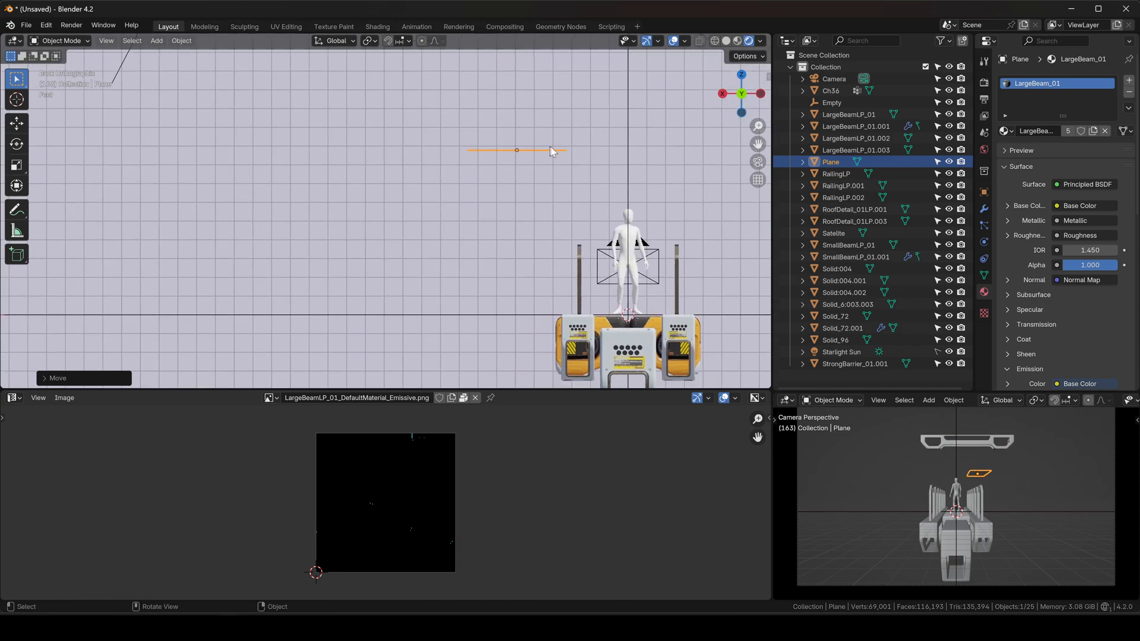
key("g")
left_click(662, 313)
Step: Slide the chevron plane along Y into the gap between the side beams, towards one end of the walkway
middle_click_drag(661, 313, 555, 191)
key("g")
key("y")
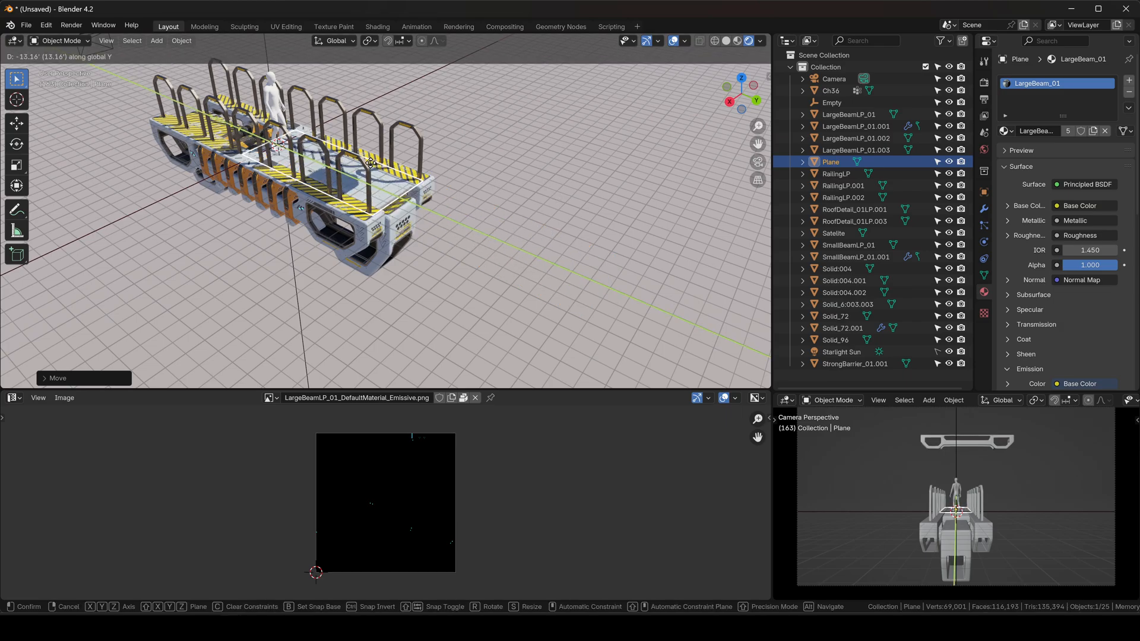
left_click(272, 143)
middle_click_drag(272, 143, 305, 184)
key("g")
key("y")
left_click(436, 253)
Step: Edit the plane's mesh and stretch its end edge about 11.3' along Y to the walkway's other end
key("Tab")
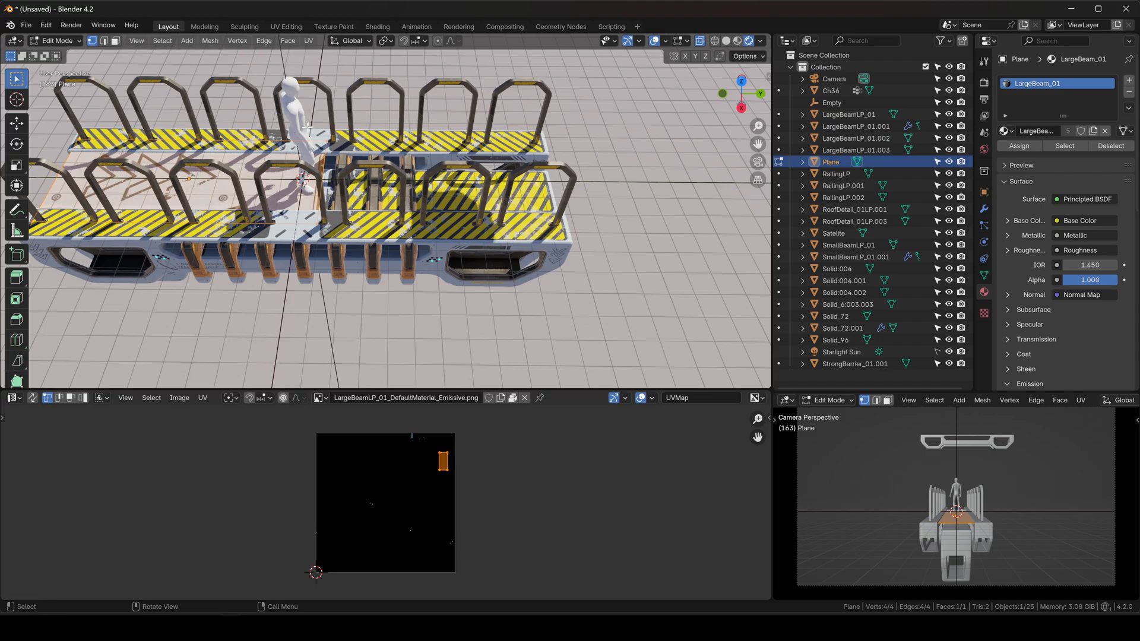
left_click_drag(411, 257, 411, 257)
middle_click_drag(412, 256, 398, 209)
key("g")
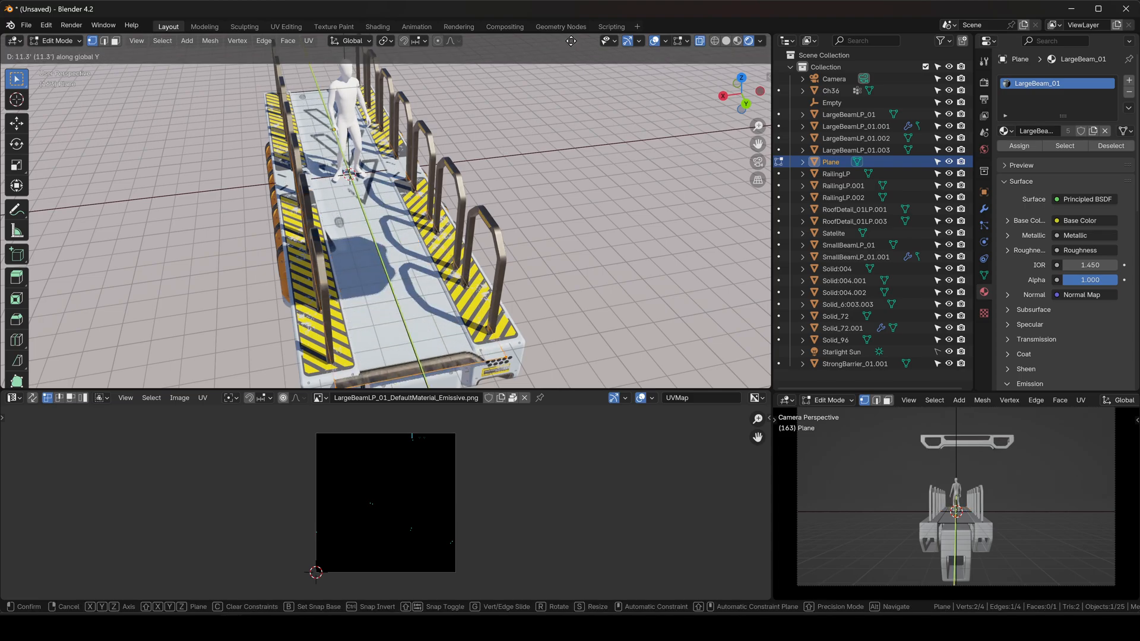
left_click(557, 216)
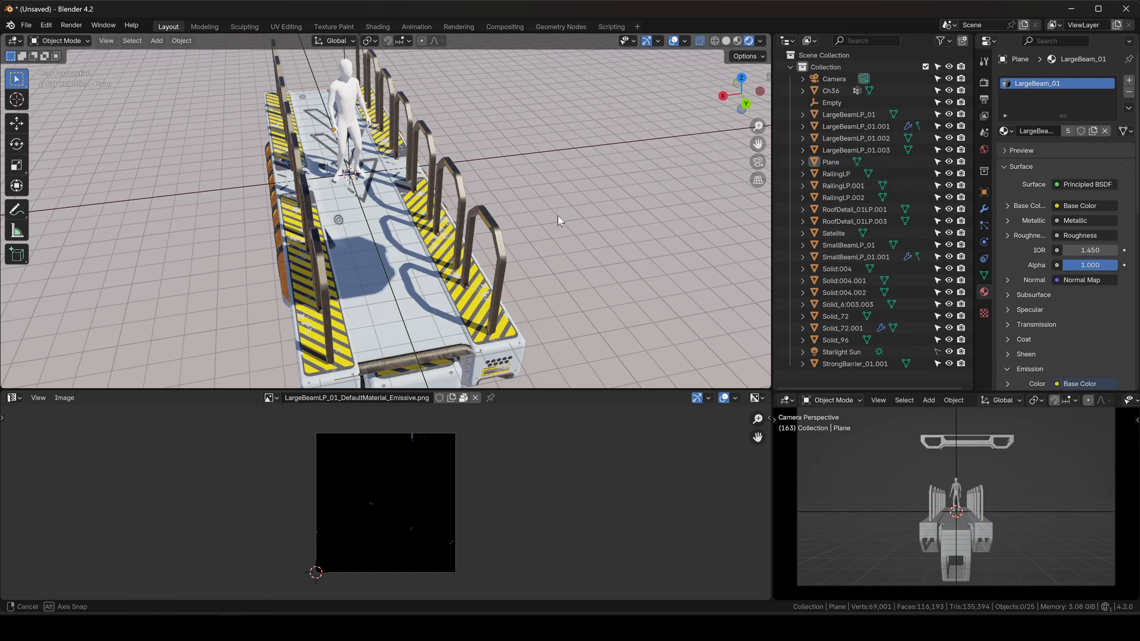
Step: Lower the floor plane slightly along Z to align it with the tops of the side beams
middle_click_drag(558, 216, 412, 216)
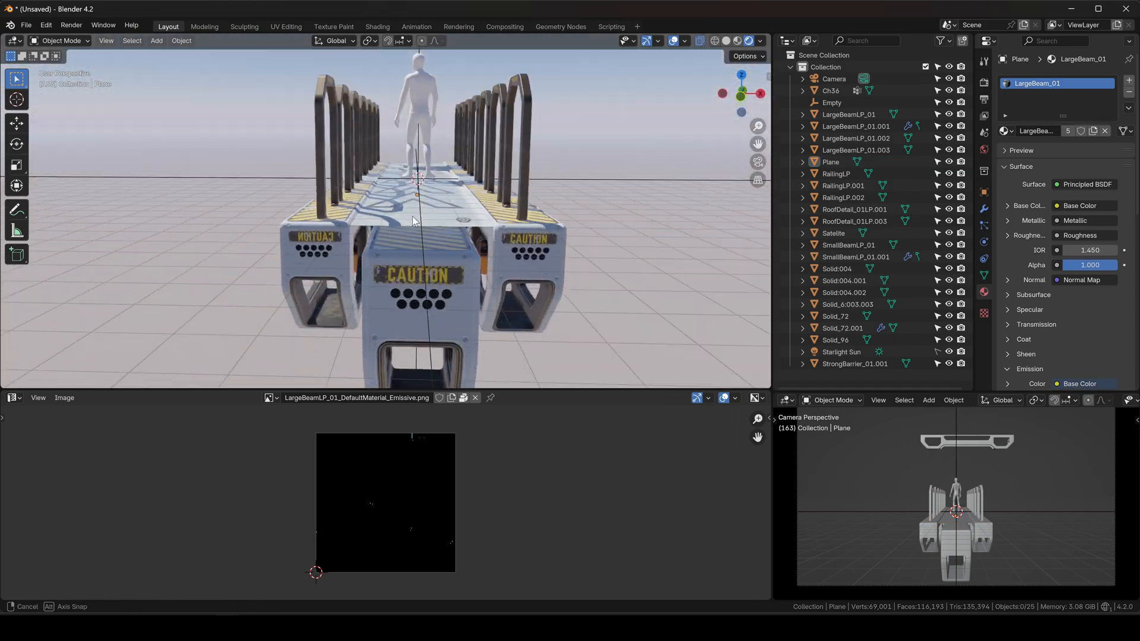
scroll(404, 218, "up", 4)
left_click(417, 221)
key("g")
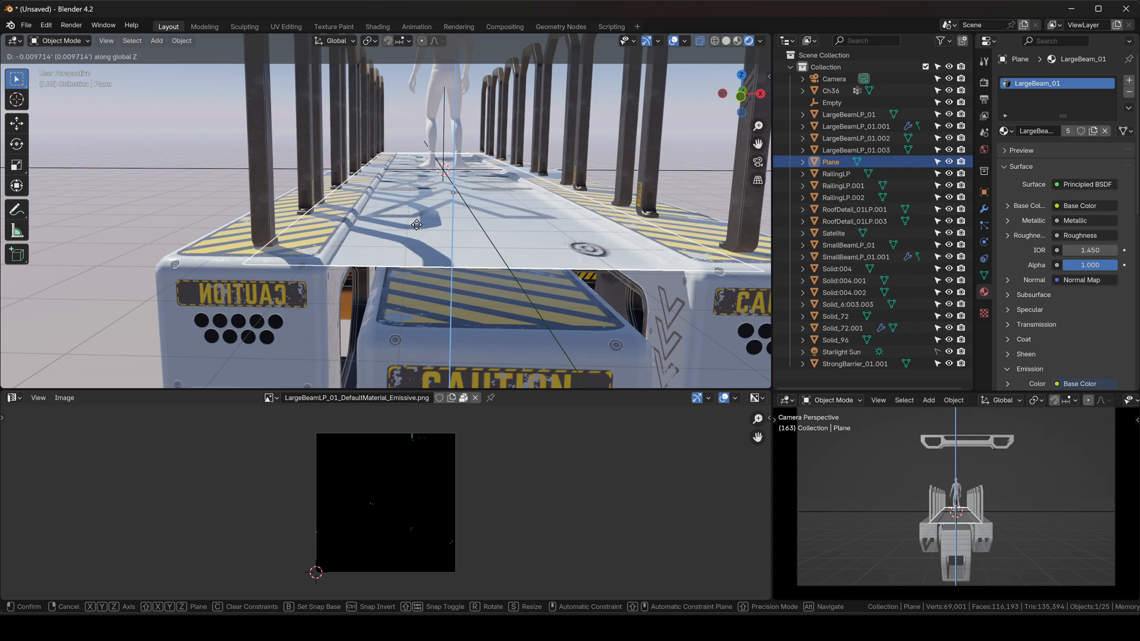
left_click(417, 225)
Step: Delete the central lower beam beneath the walkway floor
scroll(410, 224, "down", 7)
left_click(238, 220)
middle_click_drag(238, 220, 515, 212)
left_click(363, 260)
key("Delete")
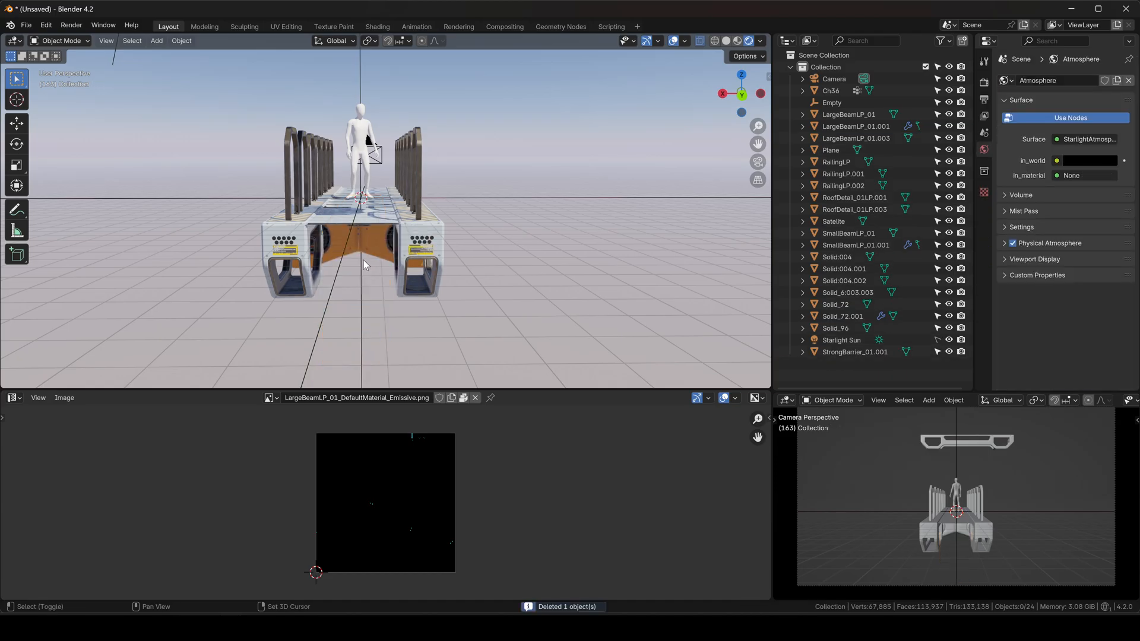
Step: Select the mannequin and all walkway pieces, raise them together along Z, and clear the selection
middle_click_drag(363, 260, 307, 172)
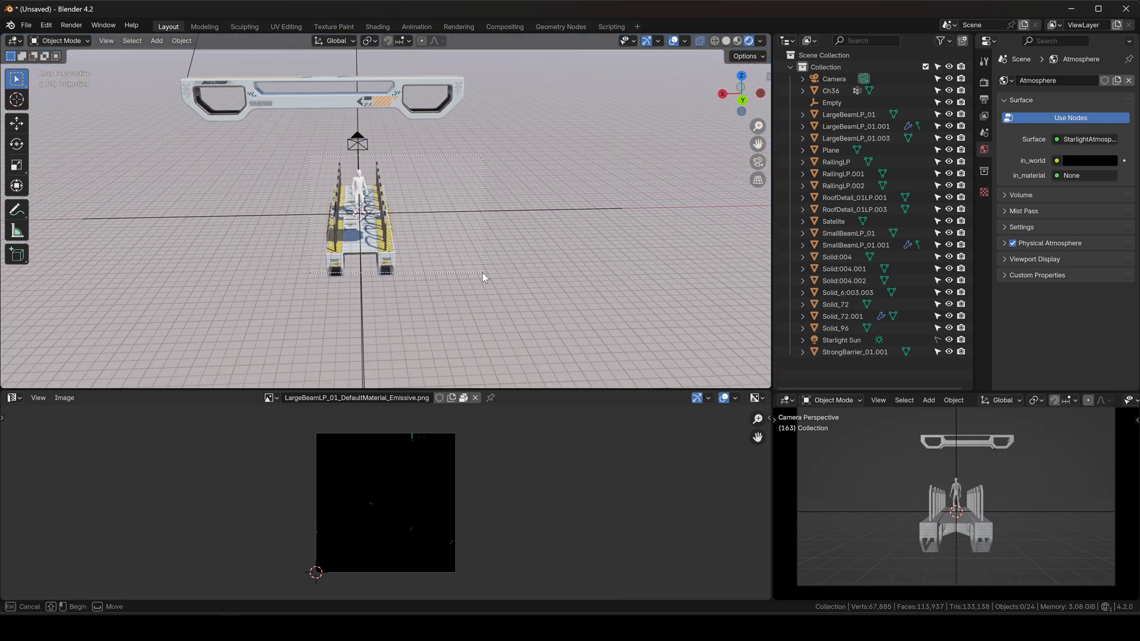
left_click_drag(483, 273, 484, 274)
left_click(451, 209, "shift")
scroll(450, 209, "up", 6)
middle_click_drag(459, 222, 449, 206)
key("g")
key("z")
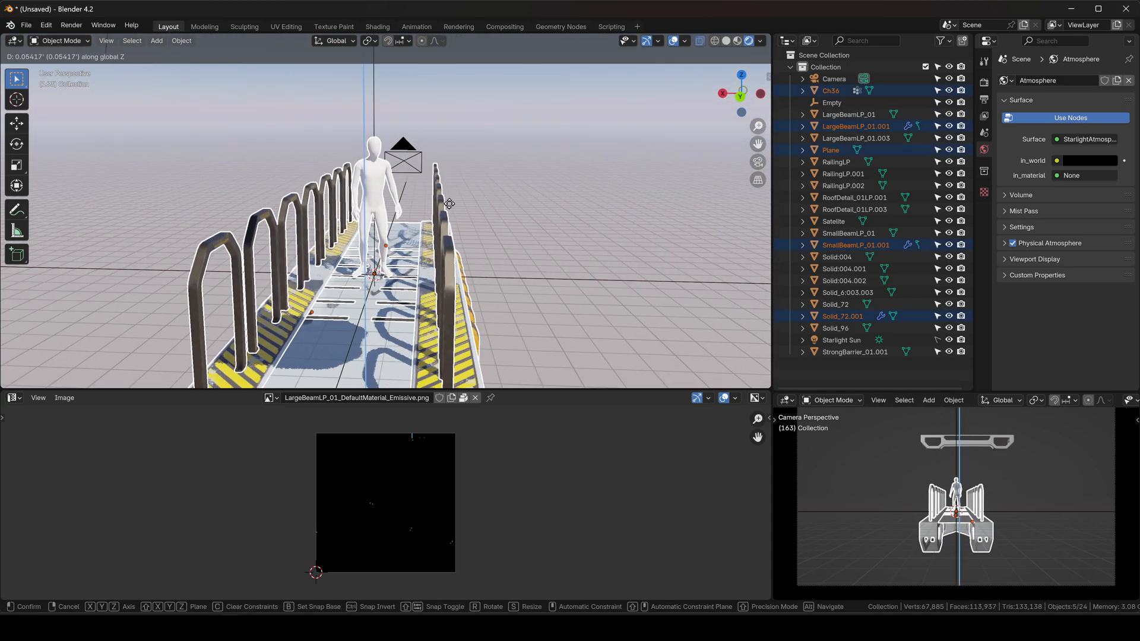
left_click(451, 198)
left_click(561, 208)
middle_click_drag(561, 207, 490, 205)
Step: Switch to the MarsAssets_07 Blender file and copy the trim sheet plane below the coloured canisters
mouse_move(258, 628)
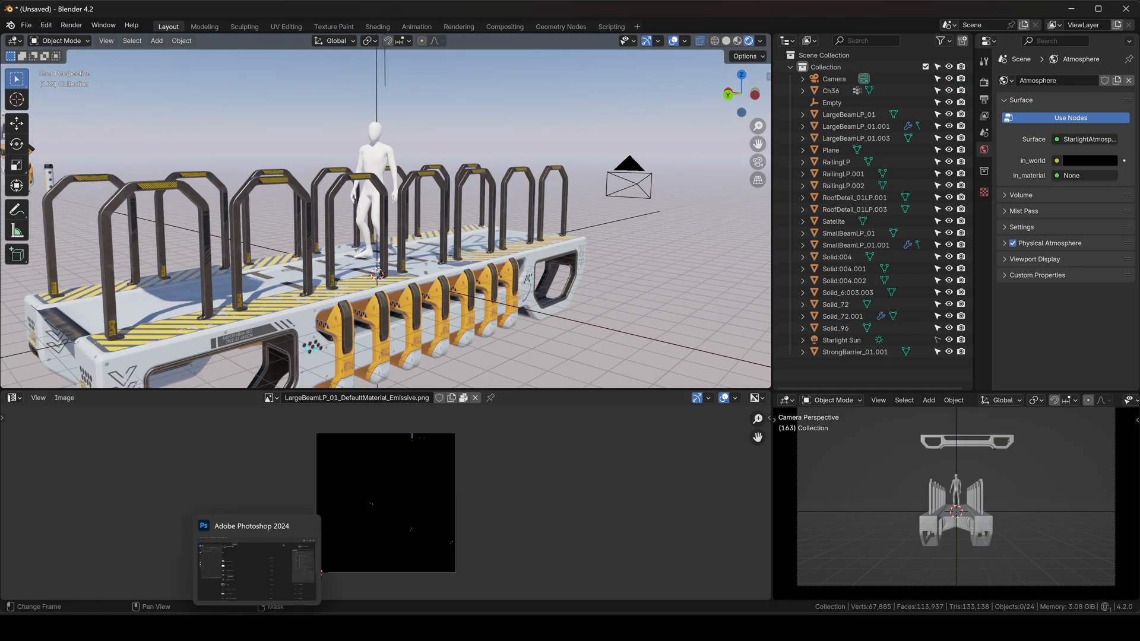
left_click(191, 576)
middle_click_drag(469, 280, 504, 320)
scroll(505, 324, "up", 4)
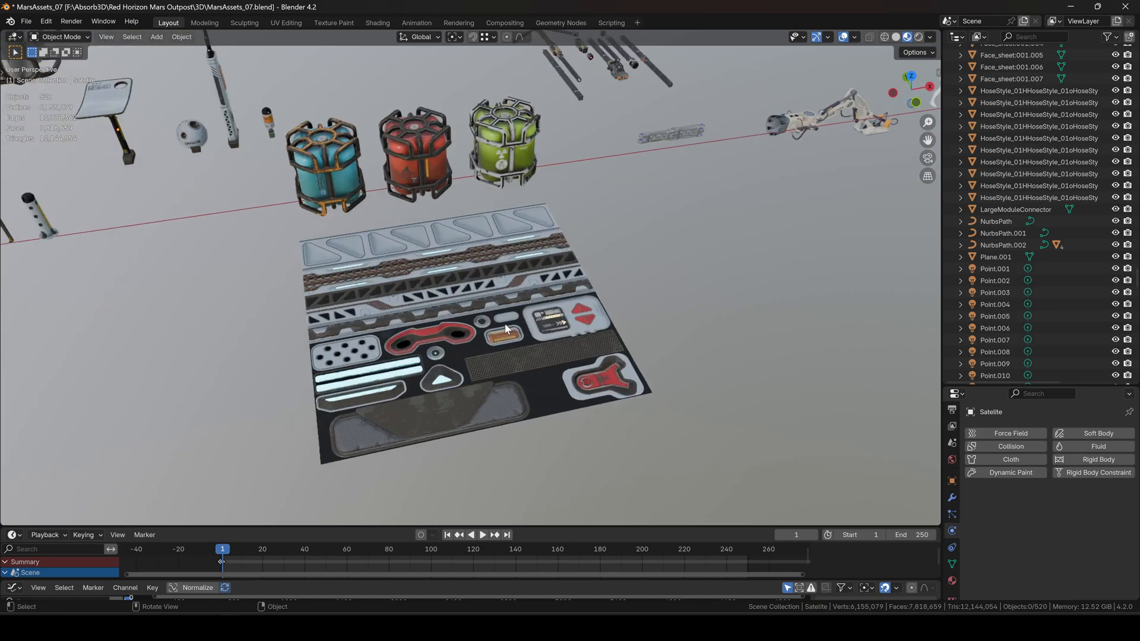
left_click(437, 398)
scroll(517, 326, "up", 4)
middle_click_drag(541, 261, 555, 333)
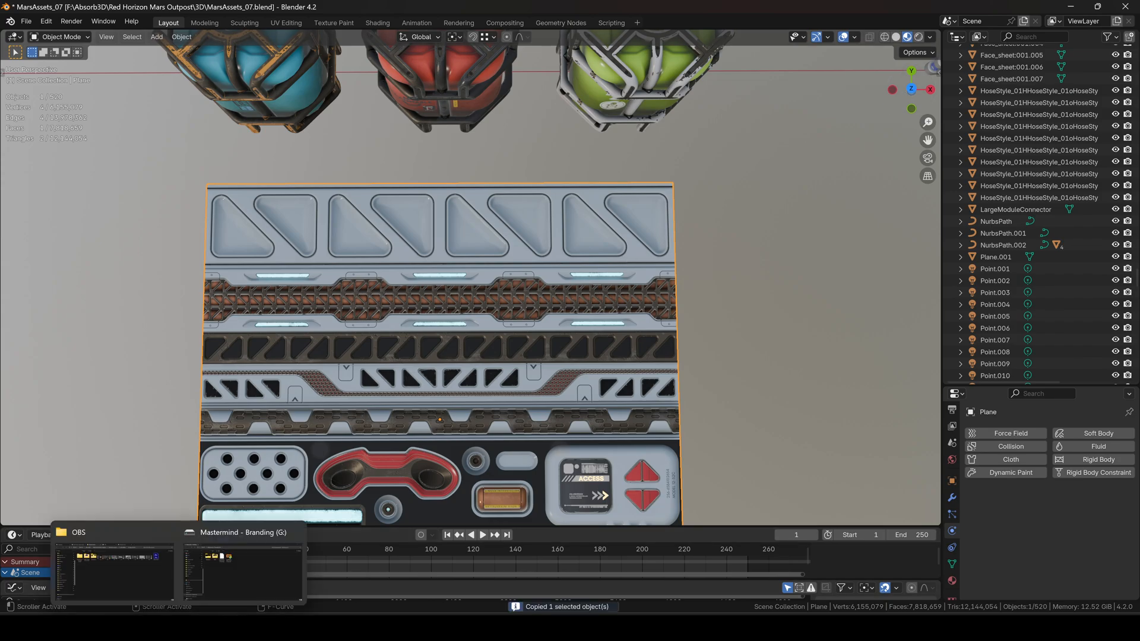
Step: Return to the walkway scene, paste the trim sheet plane, and place a duplicate nearer the walkway with Z locked
left_click(282, 554)
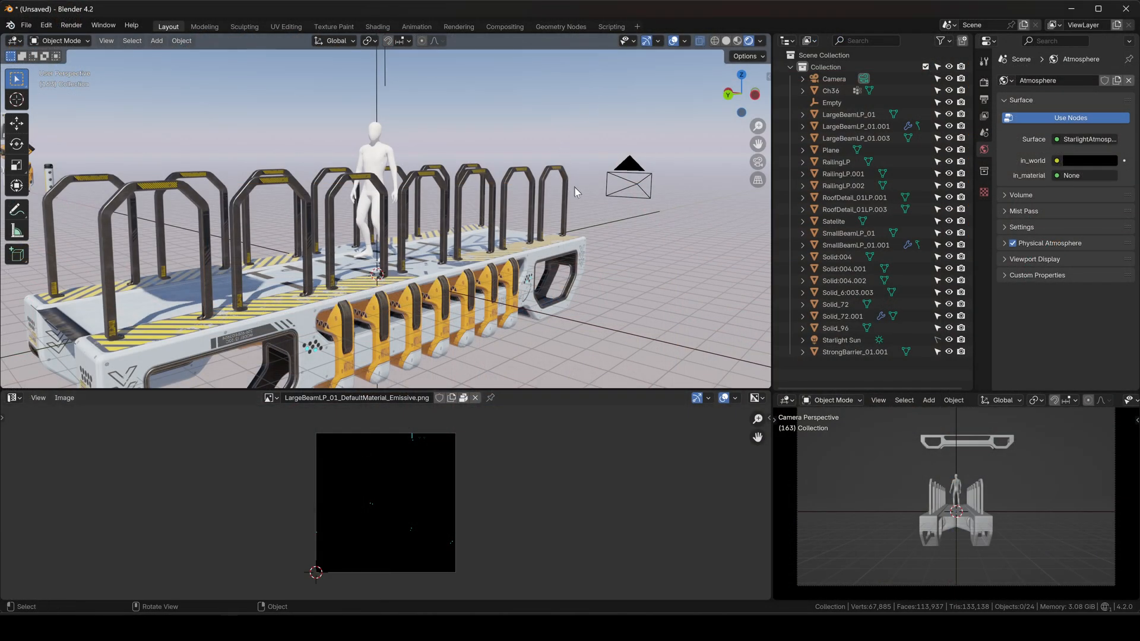
key("ctrl+v")
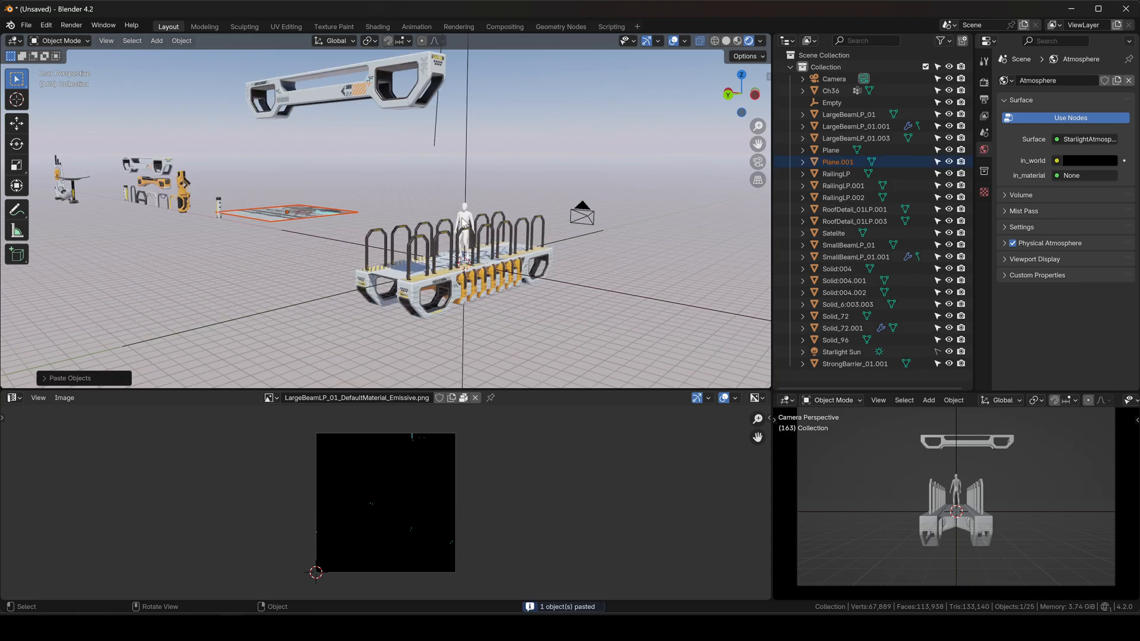
middle_click_drag(463, 221, 362, 191)
key("shift+d")
key("shift+z")
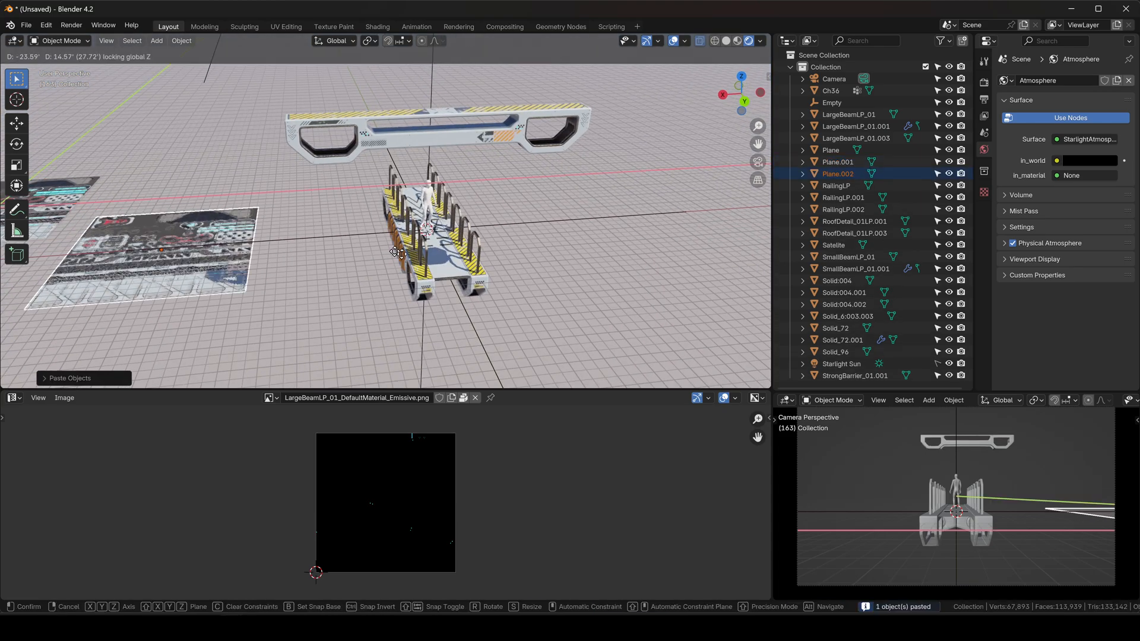
left_click(358, 289)
Step: Raise the duplicated trim sheet plane about 2' along Z
middle_click_drag(361, 290, 430, 184)
scroll(430, 183, "up", 4)
key("g")
key("z")
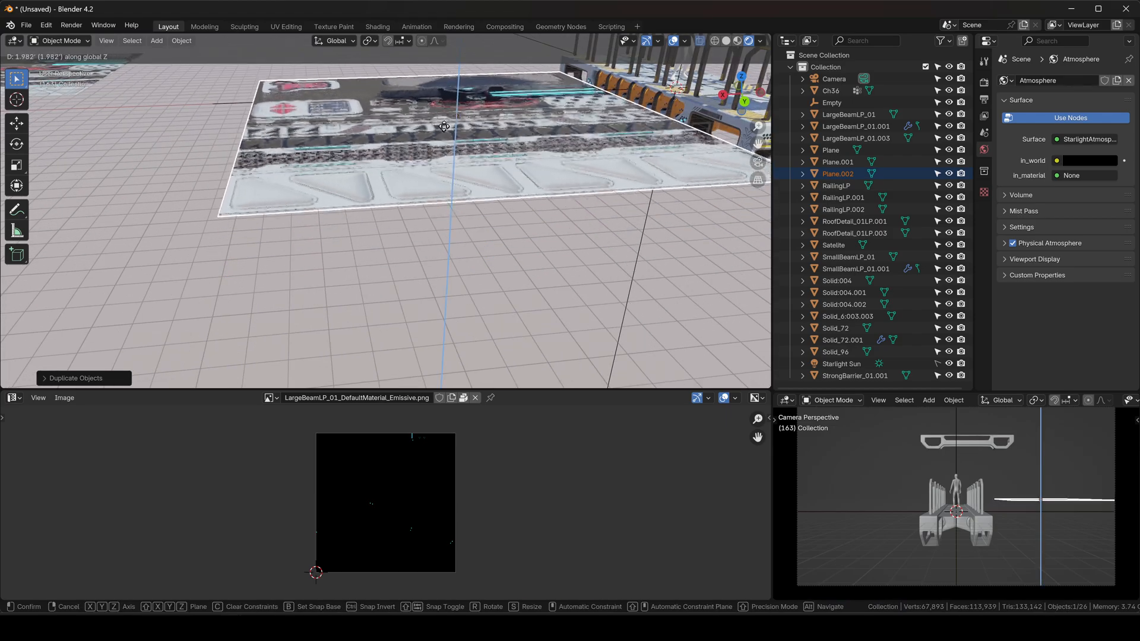
left_click(444, 125)
middle_click_drag(444, 126, 715, 229)
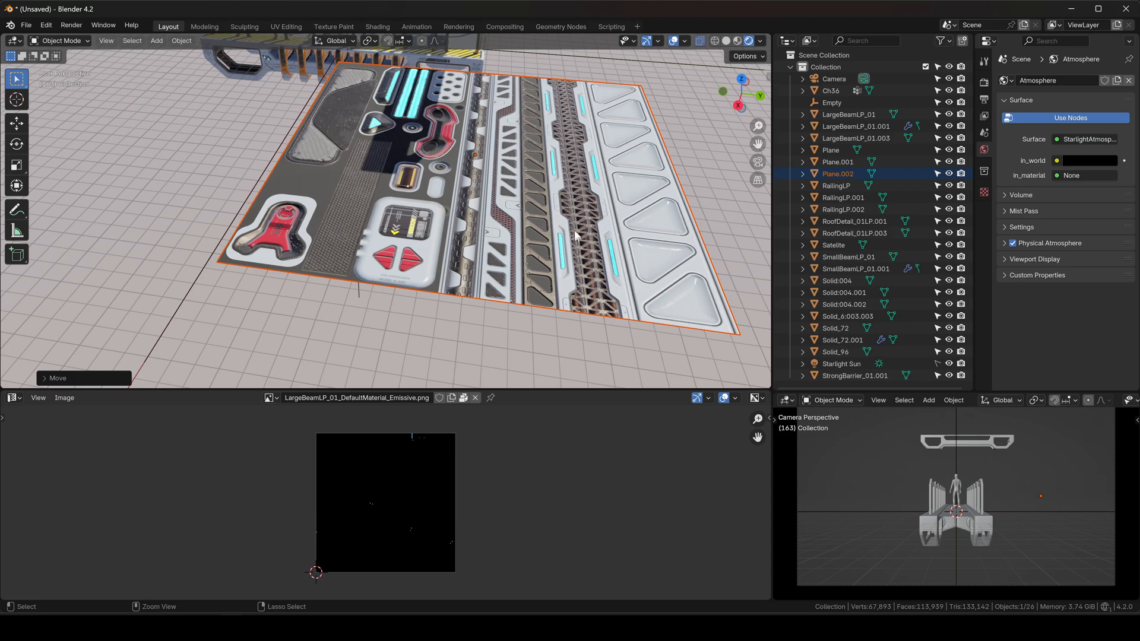
right_click(545, 89)
key("ctrl+Tab")
left_click(596, 171)
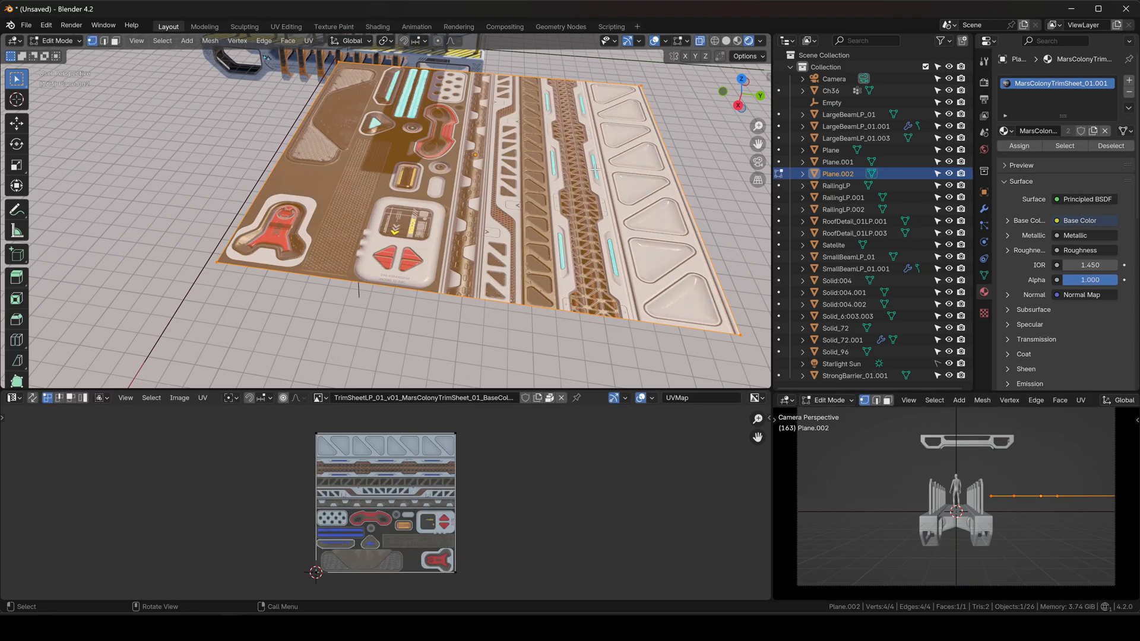
key("ctrl+r")
left_click(545, 80)
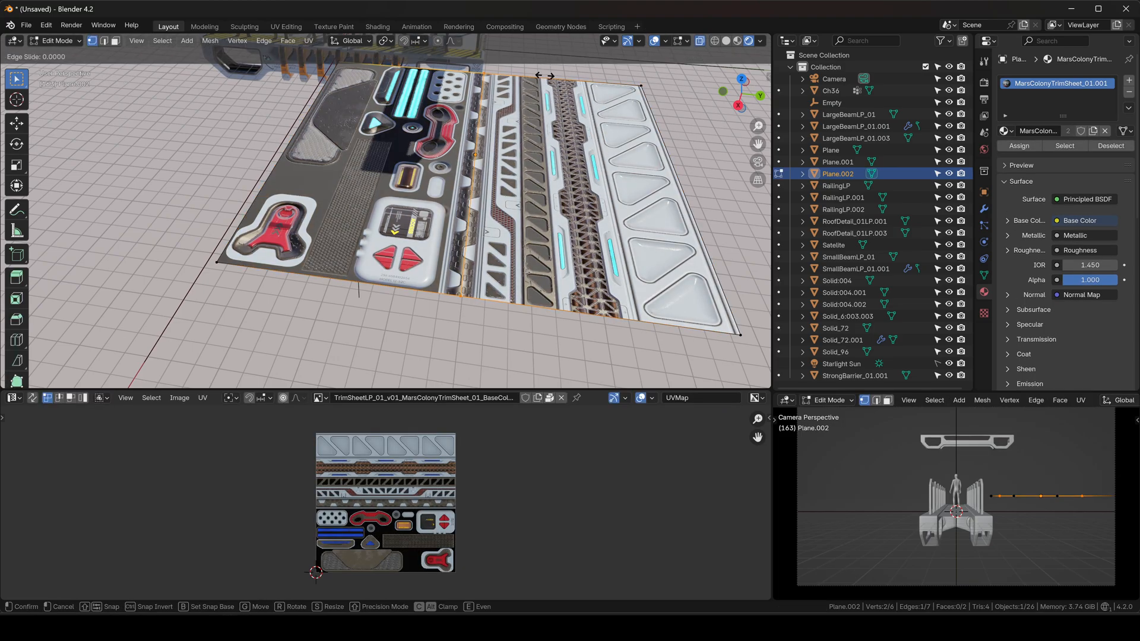
right_click(544, 76)
key("ctrl+z")
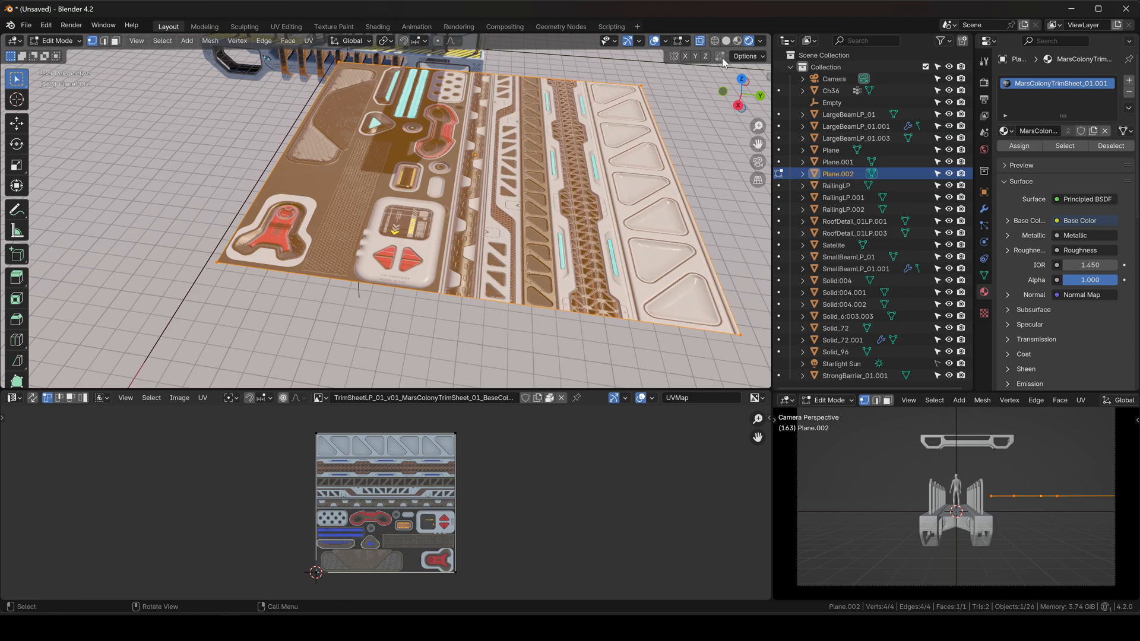
key("Tab")
Step: View the scene from above and move the trim sheet duplicate farther from the walkway
left_click(741, 79)
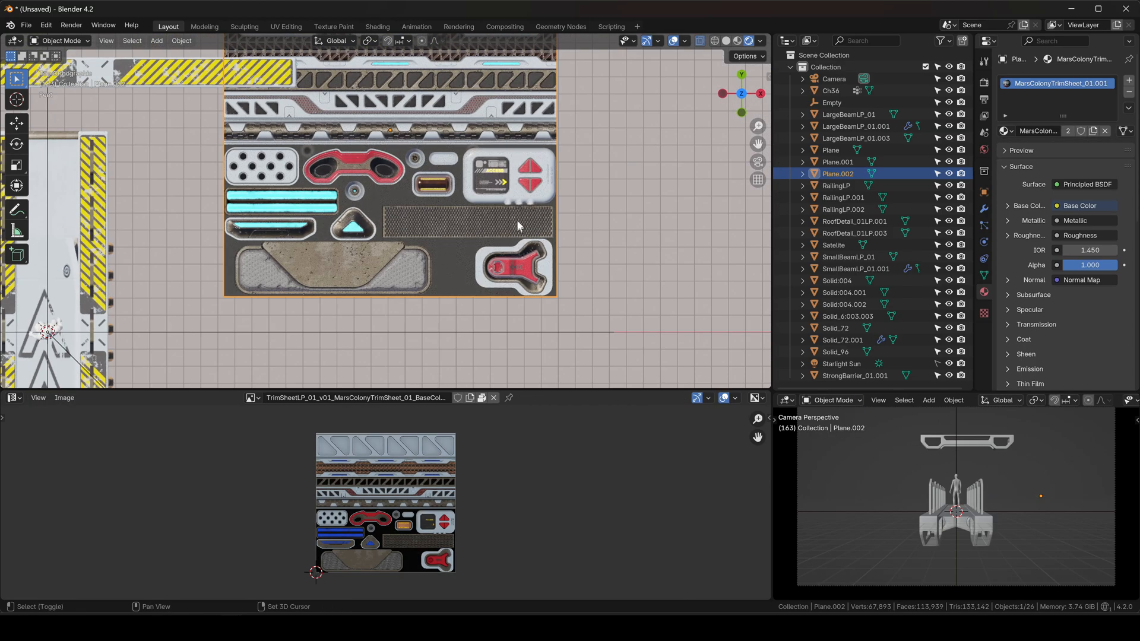
scroll(457, 196, "down", 3)
left_click_drag(458, 195, 528, 232)
scroll(608, 204, "up", 3)
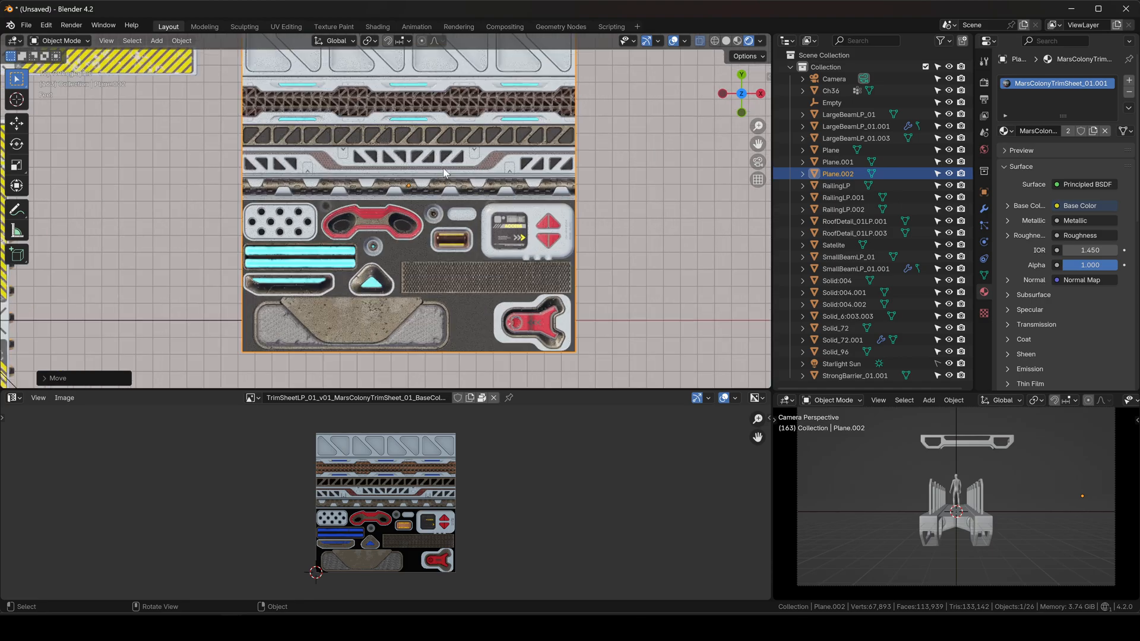
Step: Add two horizontal loop cuts to the trim sheet plane, enclosing the brown and dark truss strips, and return to Object Mode
key("Tab")
scroll(608, 203, "up", 2)
key("ctrl+r")
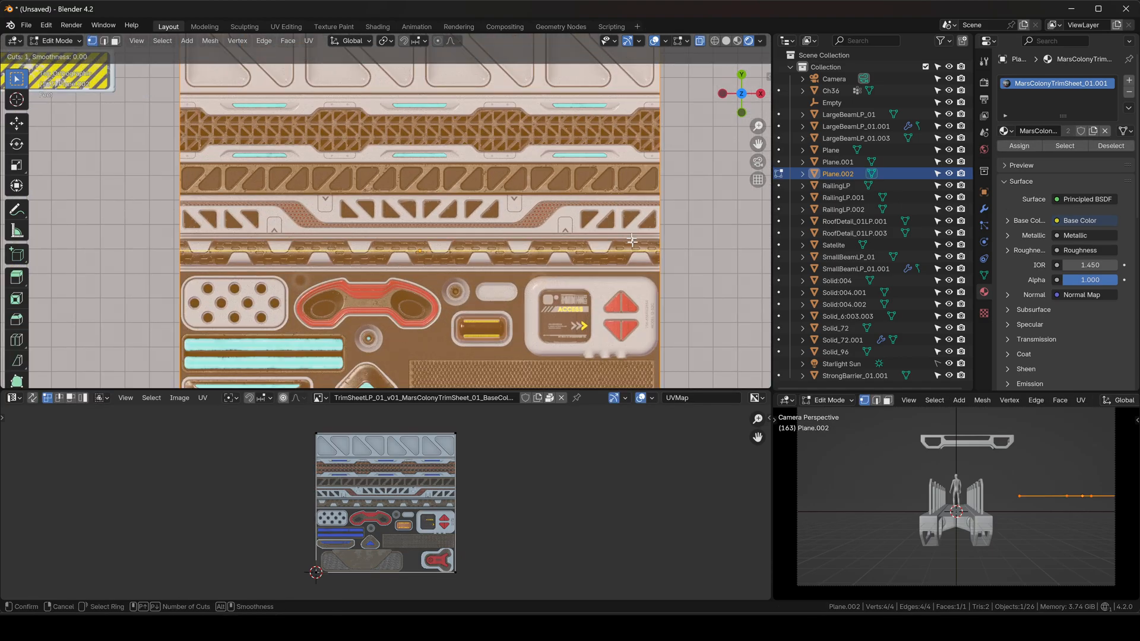
left_click(632, 242)
left_click(639, 205)
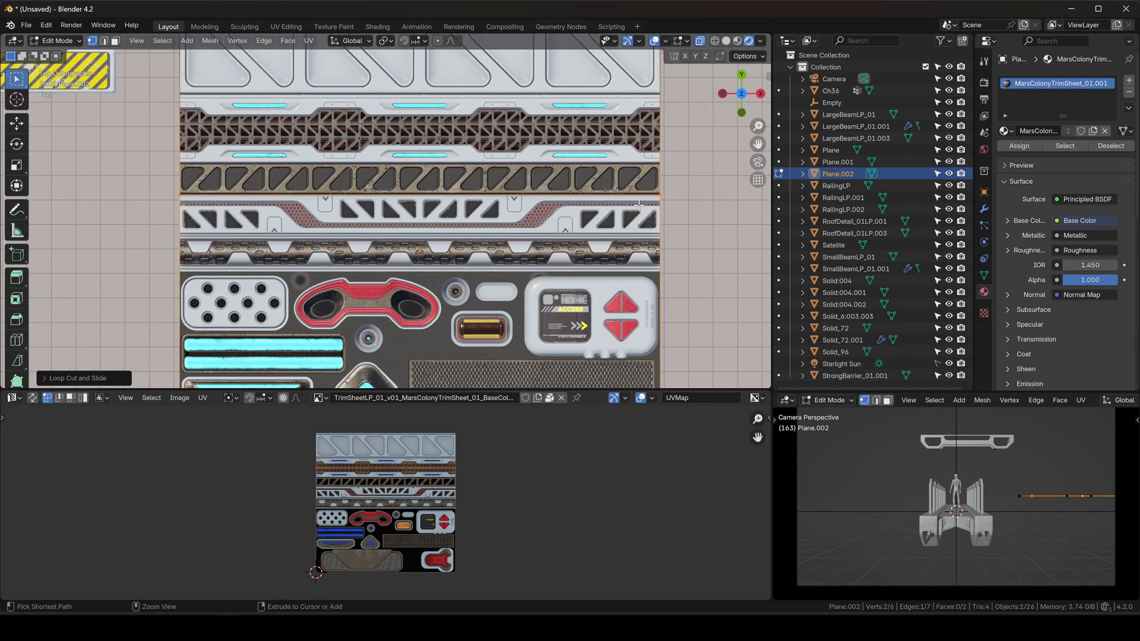
key("ctrl+r")
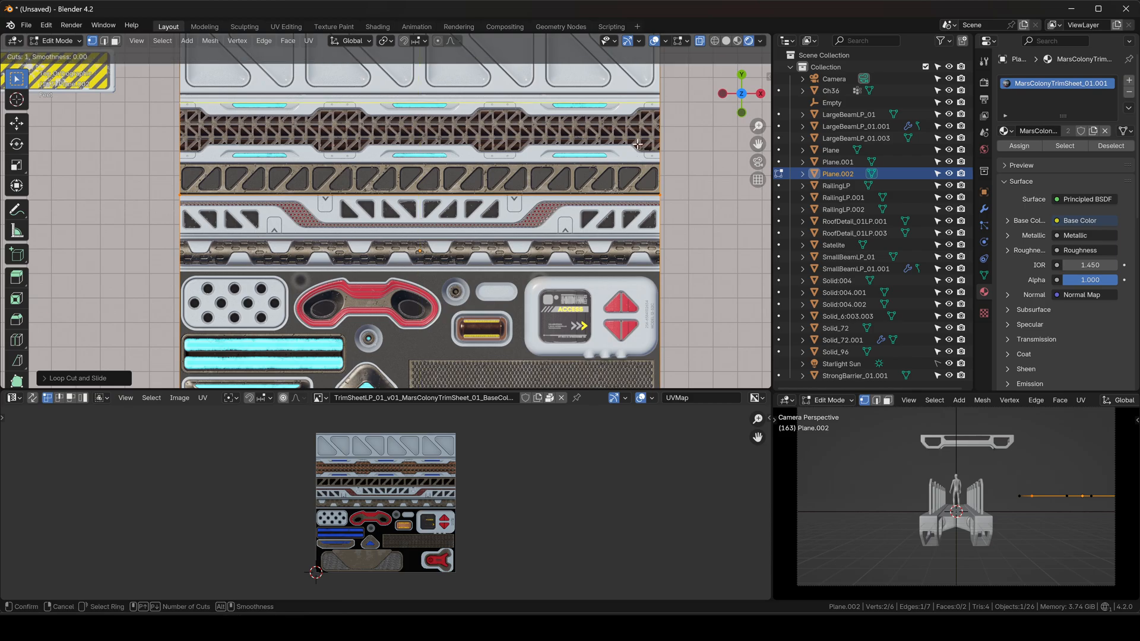
left_click(637, 124)
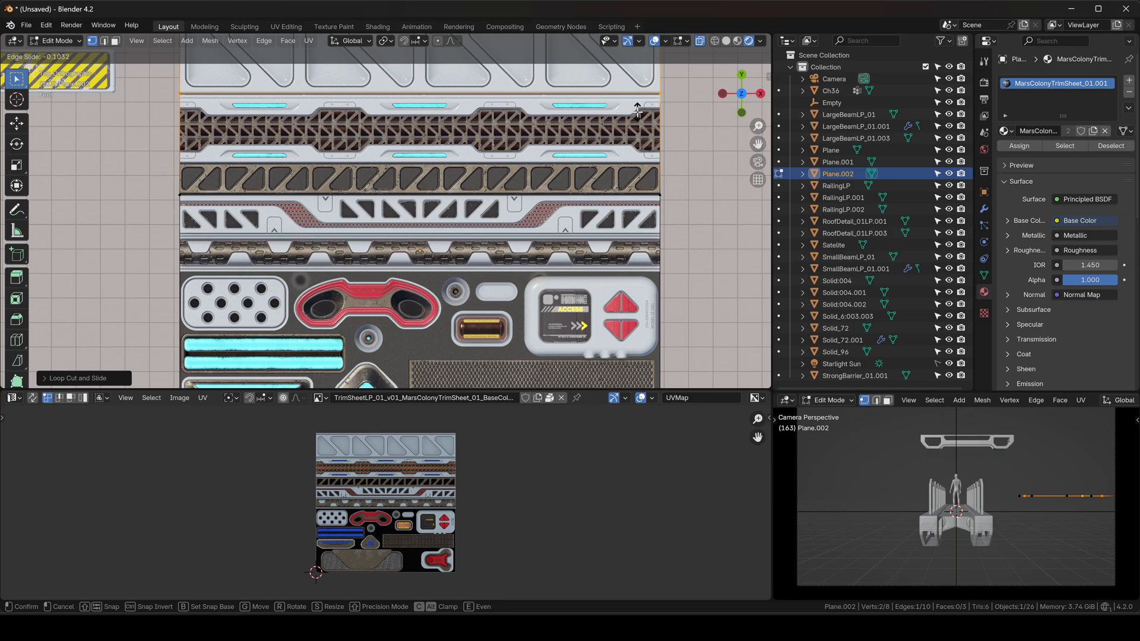
left_click(637, 109)
key("Tab")
scroll(452, 199, "down", 3)
middle_click_drag(451, 201, 546, 201, "shift")
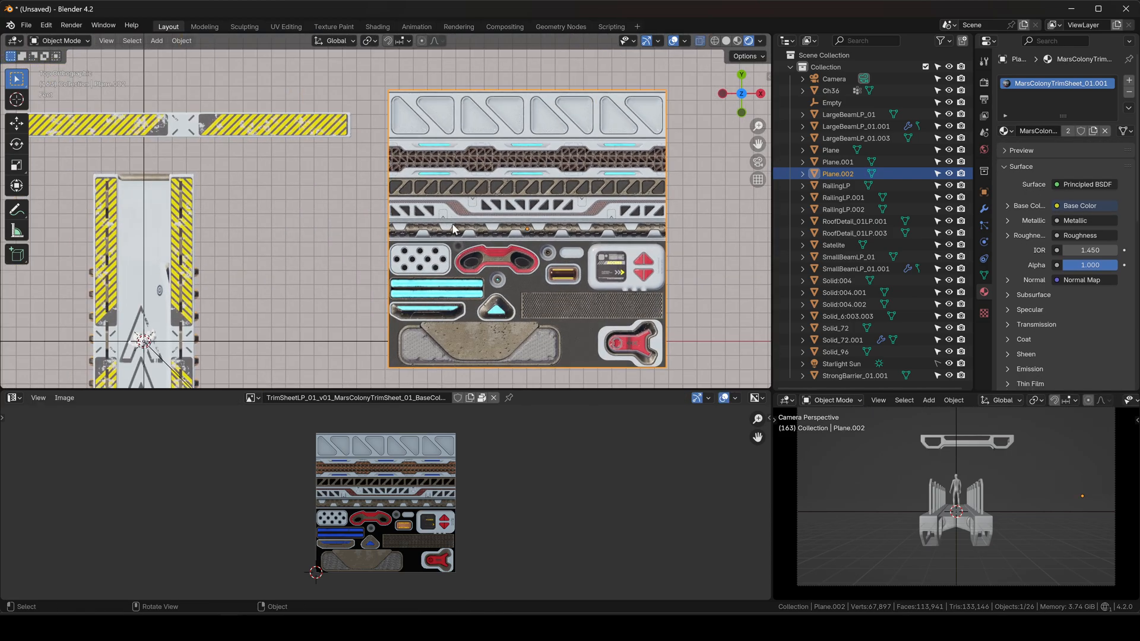
key("Tab")
key("e")
right_click(590, 212)
key("ctrl+z")
key("Tab")
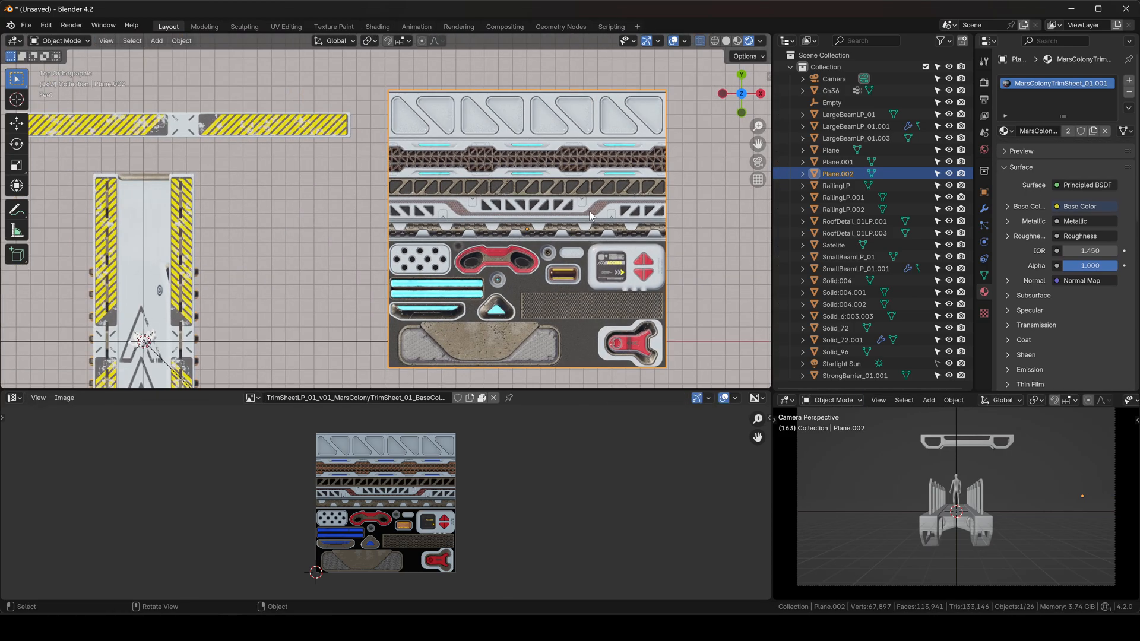
Step: Duplicate the truss strip face of the trim sheet, place the copy beyond the walkway's end, and separate it into its own object
key("Tab")
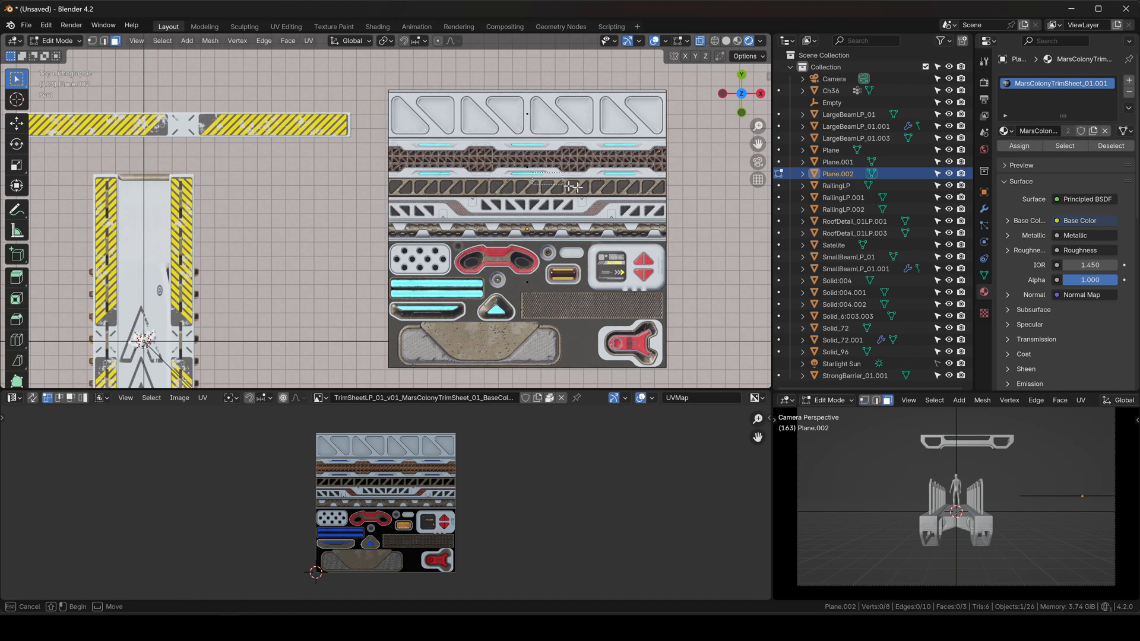
left_click(493, 167)
scroll(540, 176, "up", 4)
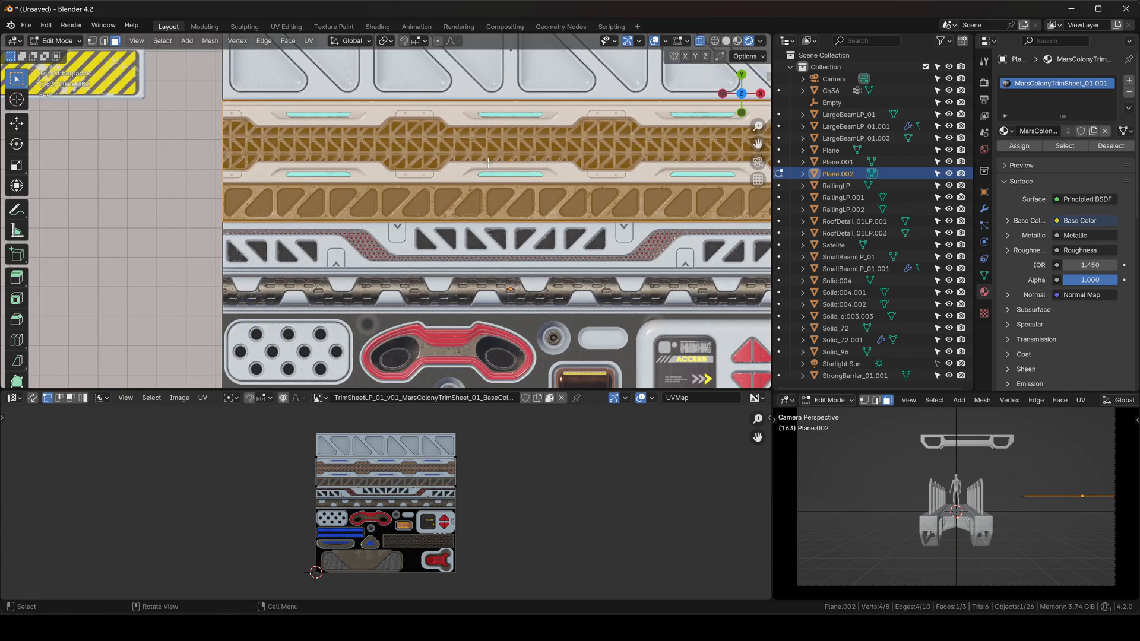
scroll(537, 231, "down", 5)
key("shift+d")
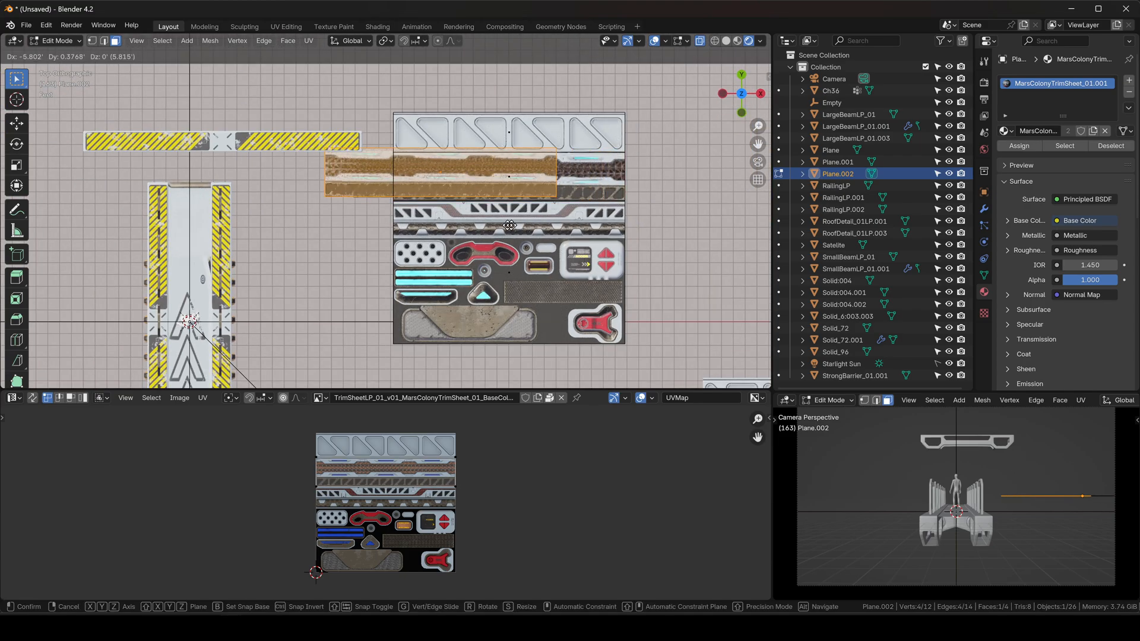
left_click(294, 139)
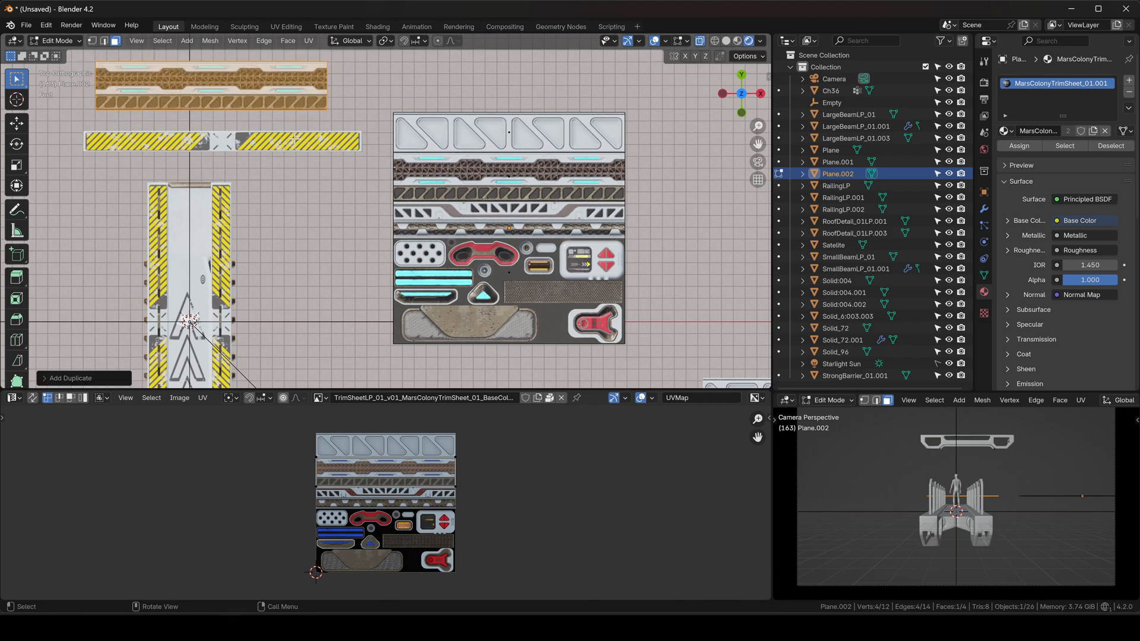
left_click(294, 139)
key("Tab")
left_click(256, 95)
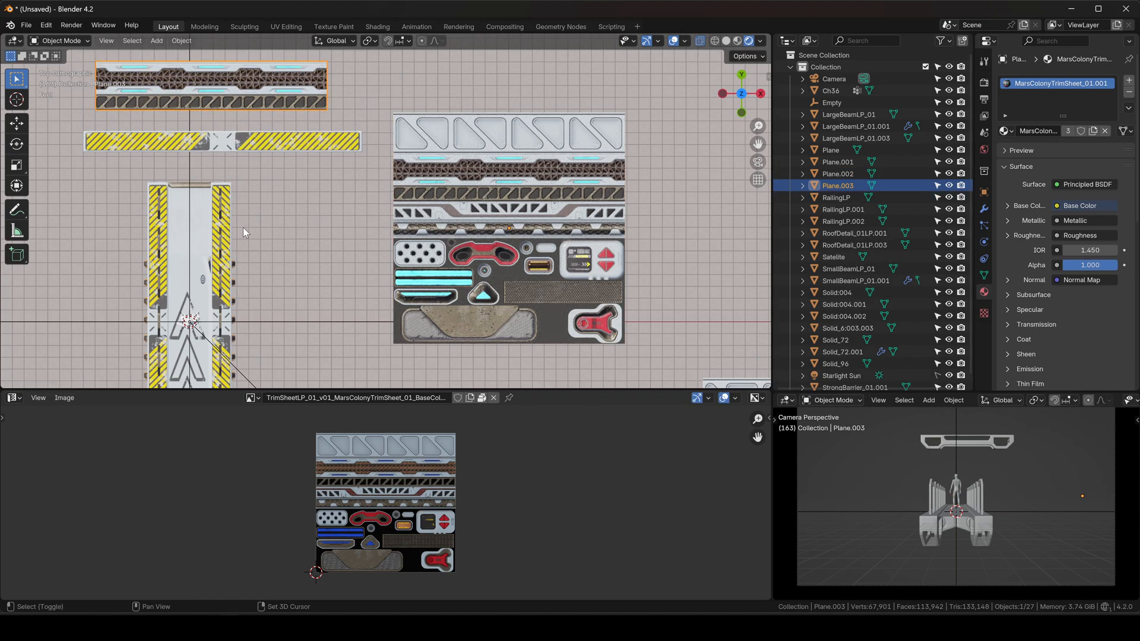
Step: Move the separated truss strip across the walkway and set its origin to its geometry
middle_click_drag(247, 206, 492, 166, "shift")
key("g")
left_click(489, 342)
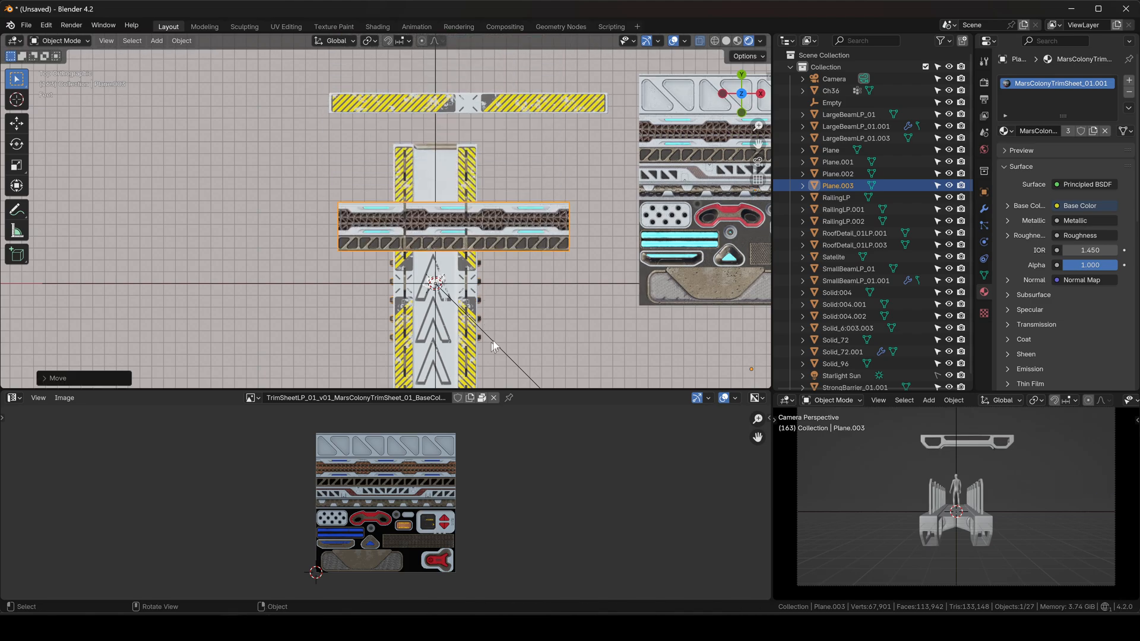
key("s")
right_click(525, 221)
right_click(525, 221)
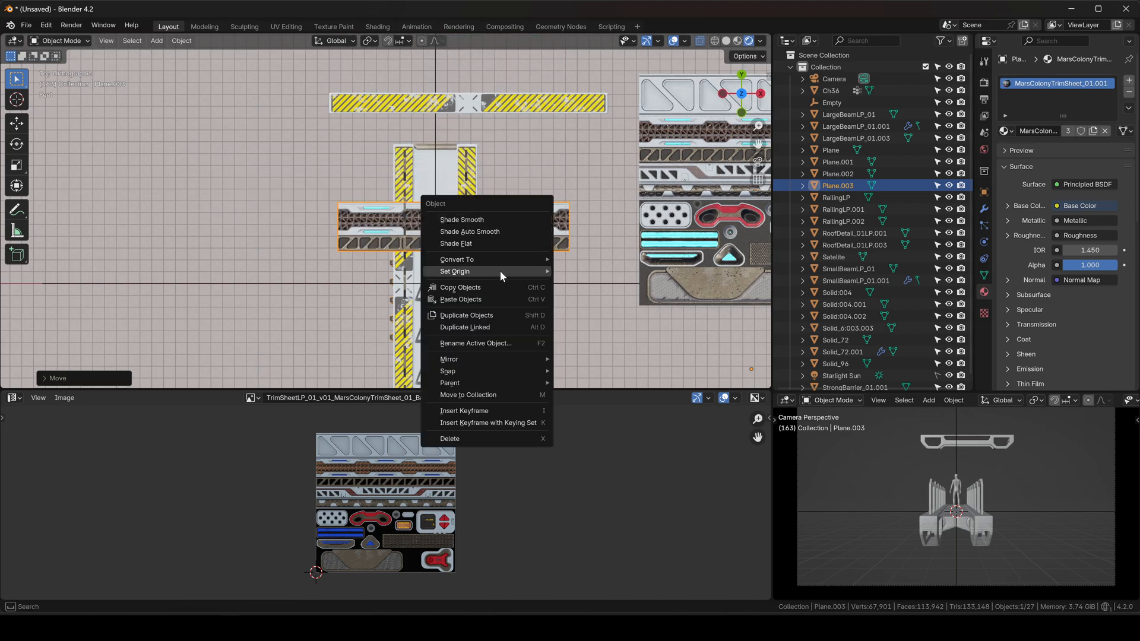
mouse_move(500, 271)
left_click(575, 284)
Step: Scale the truss strip down and rotate it 90° so it runs lengthwise along the walkway
key("s")
left_click(522, 230)
type("r9")
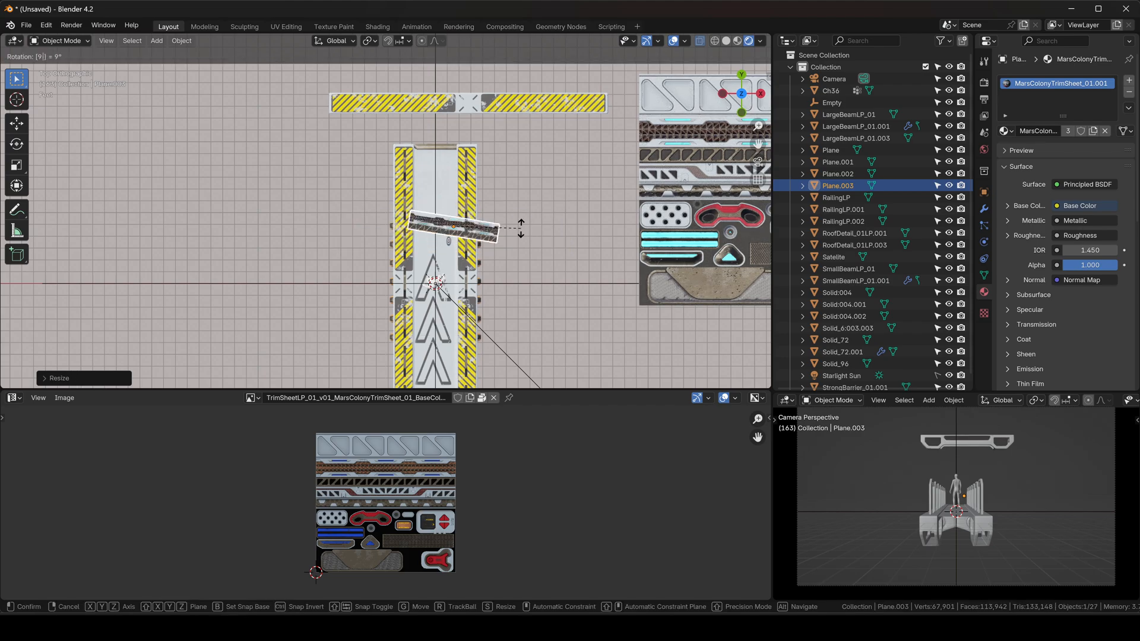
type("0")
key("Return")
Step: Move the truss strip to the walkway's far end, alongside the inner edge of the hazard-striped border
scroll(448, 217, "up", 6)
key("g")
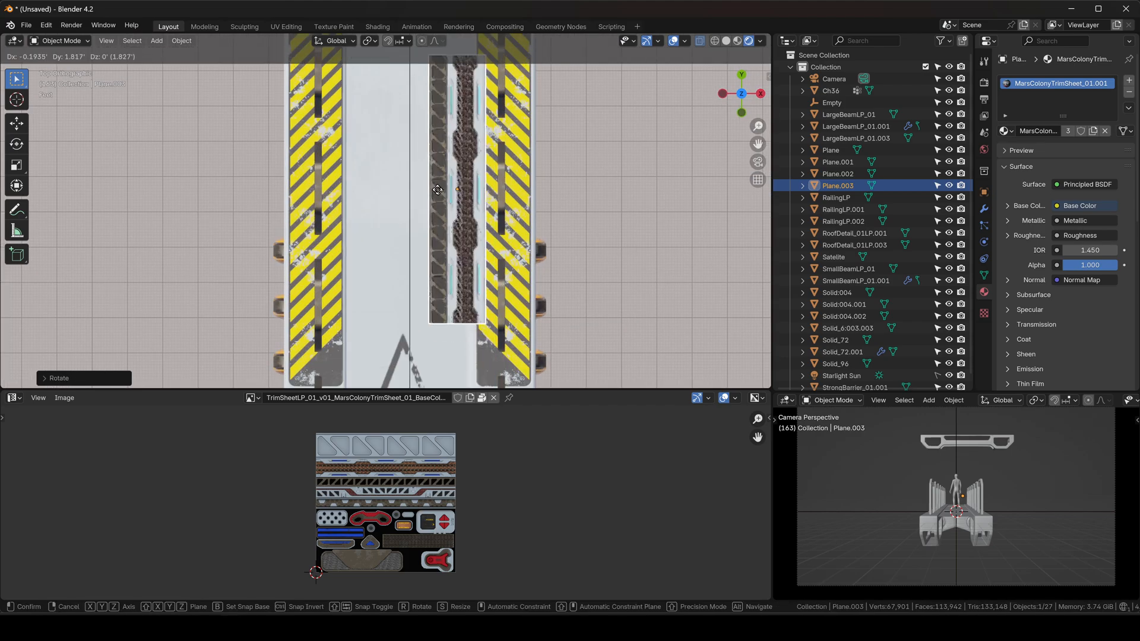
left_click(432, 182)
middle_click_drag(436, 177, 493, 288, "shift")
key("g")
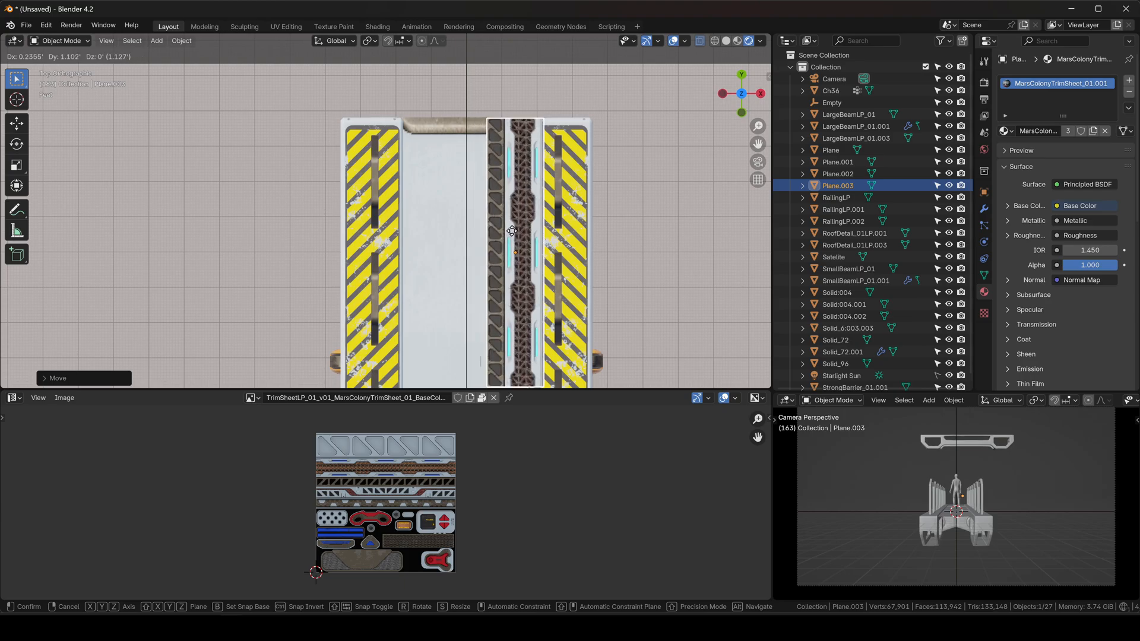
left_click(508, 231)
Step: Lower the truss strip along Z onto the walkway floor
middle_click_drag(508, 233, 548, 189)
key("g")
key("z")
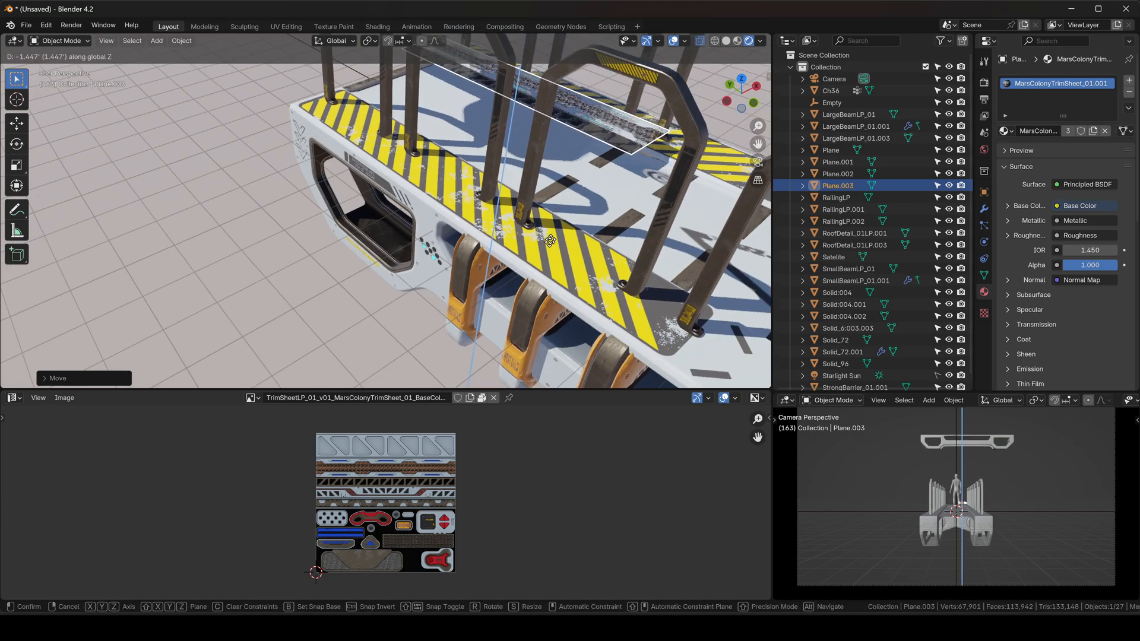
left_click(584, 219)
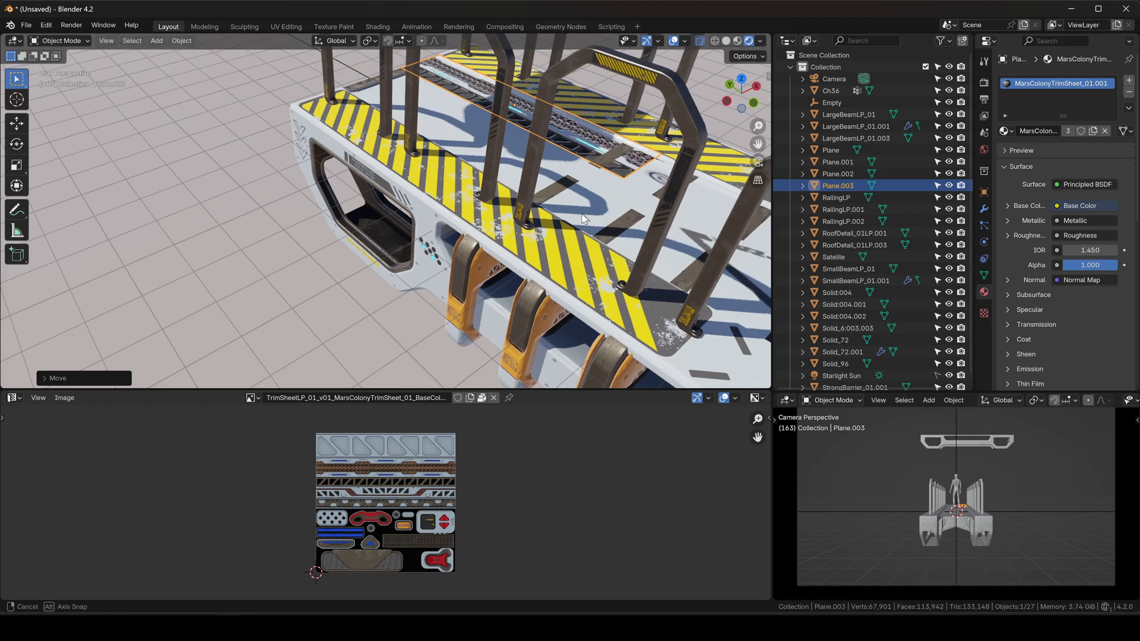
Step: Move the small cross beams down so they sit beneath the walkway floor
middle_click_drag(584, 218, 505, 197)
scroll(508, 197, "up", 2)
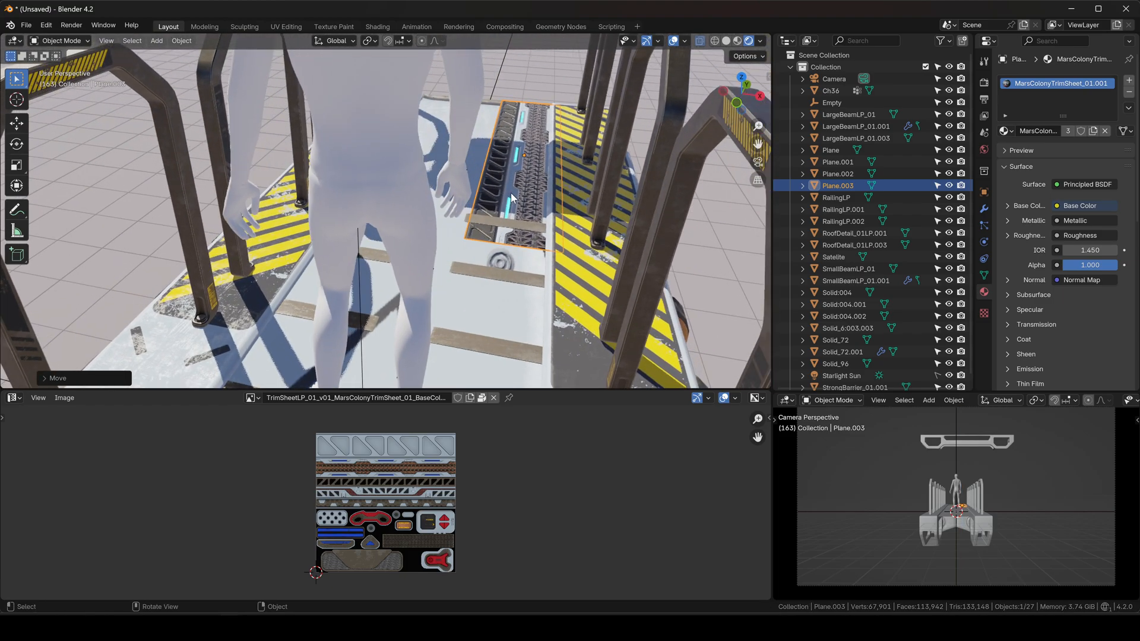
left_click(505, 225)
key("g")
left_click(518, 225)
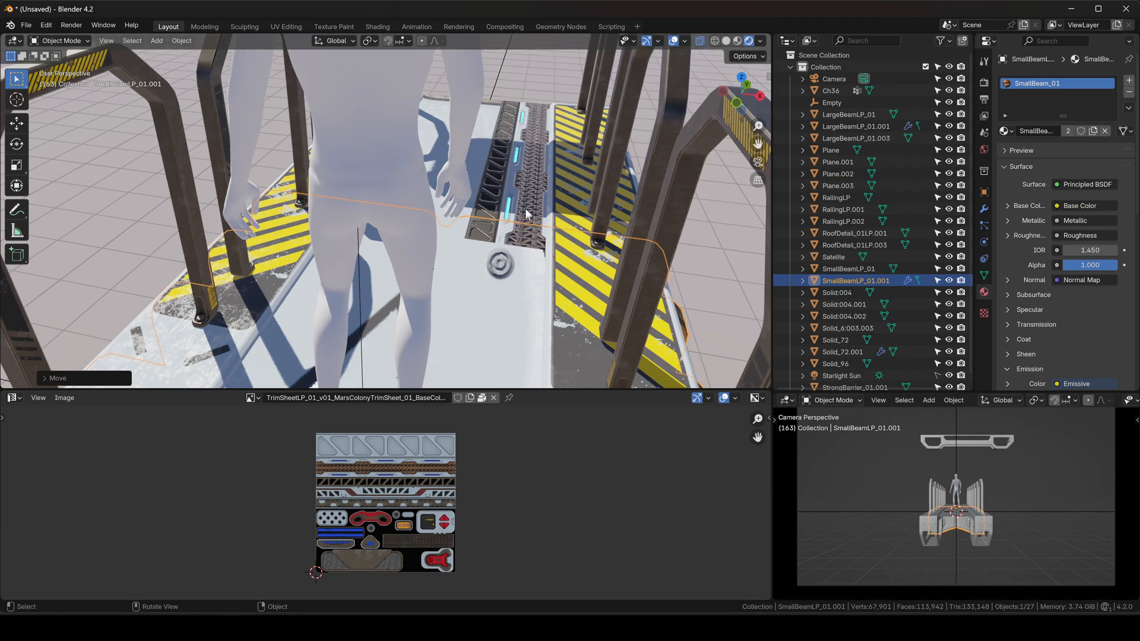
Step: Scale the truss strip along X and shift it along X against the hazard-striped border
left_click(520, 181)
middle_click_drag(520, 180, 490, 197)
key("s")
key("x")
left_click(491, 196)
key("g")
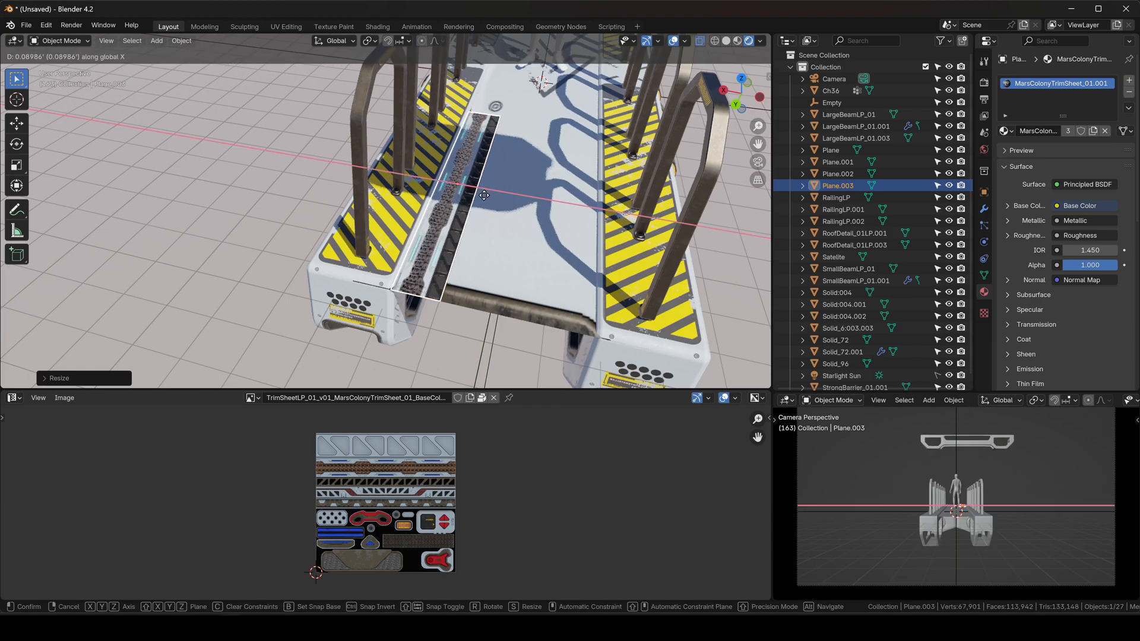
left_click(495, 191)
middle_click_drag(495, 188, 471, 240, "shift")
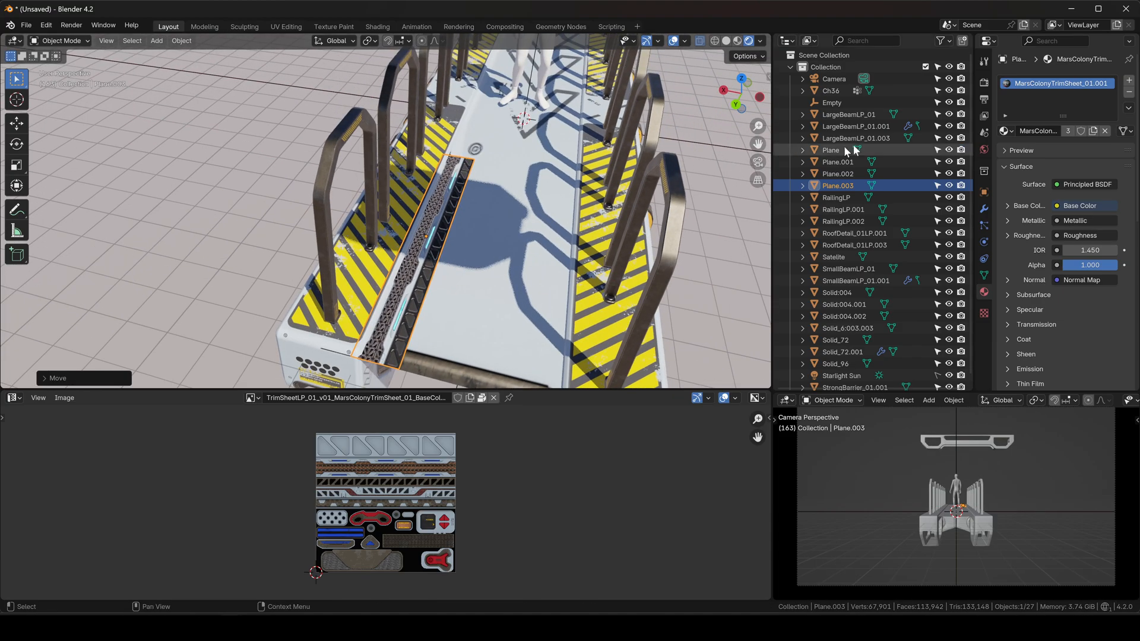
Step: Add an Array modifier to the truss strip with a count of 3 and a relative X factor of 1
left_click(984, 209)
left_click(1049, 77)
type("ar")
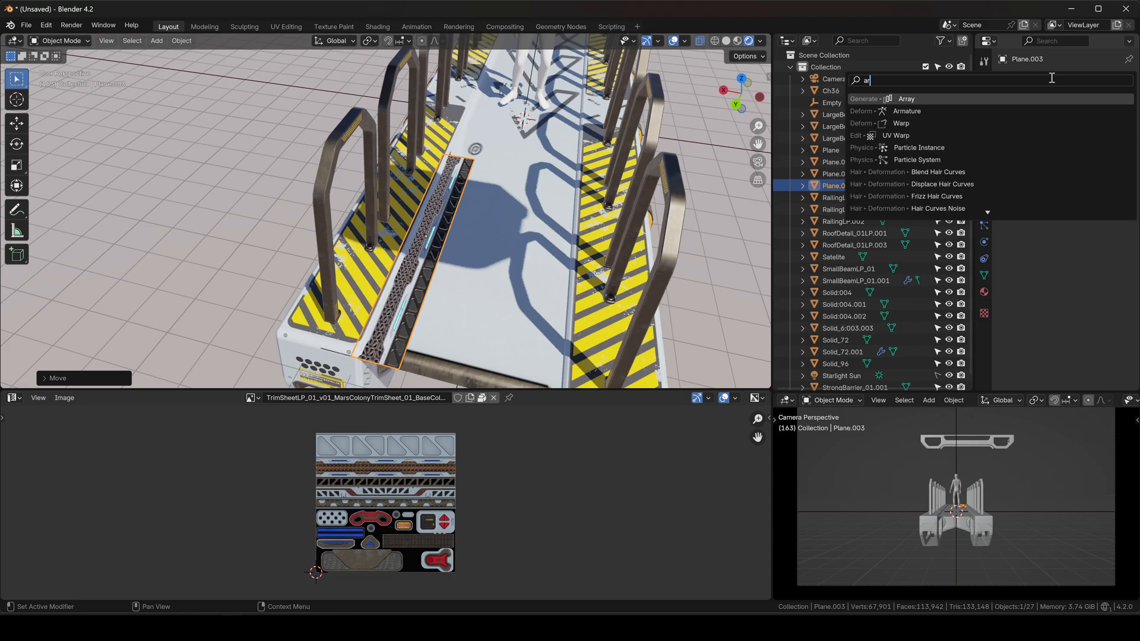
key("Return")
middle_click_drag(627, 163, 785, 201)
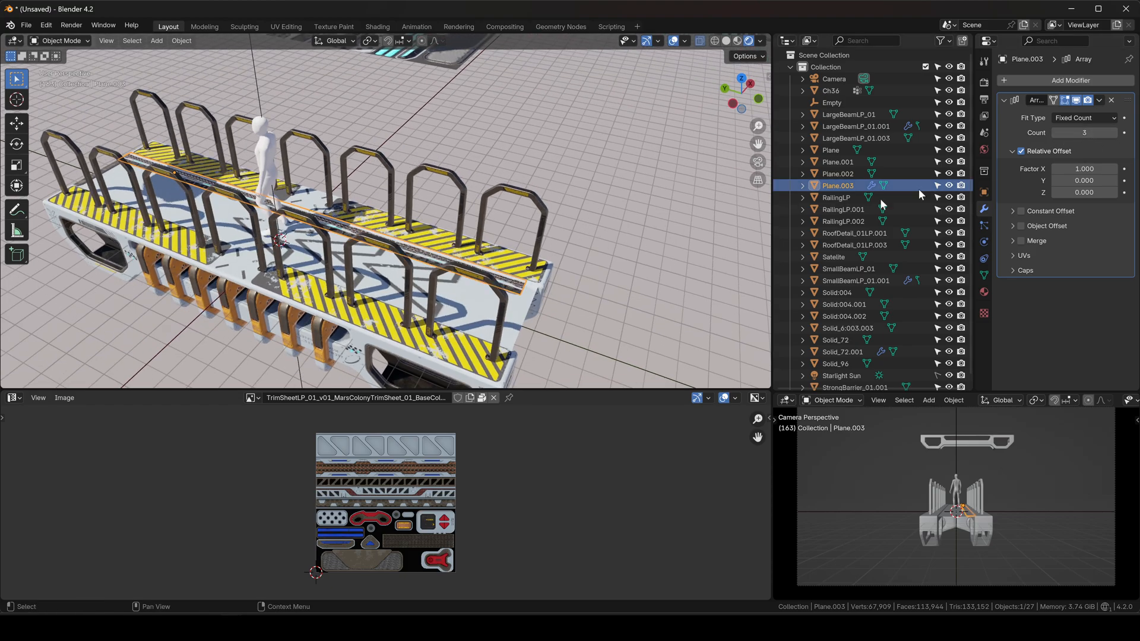
scroll(463, 203, "up", 2)
Step: Scale and shift the arrayed truss strip along Y so it spans the walkway's full length
key("s")
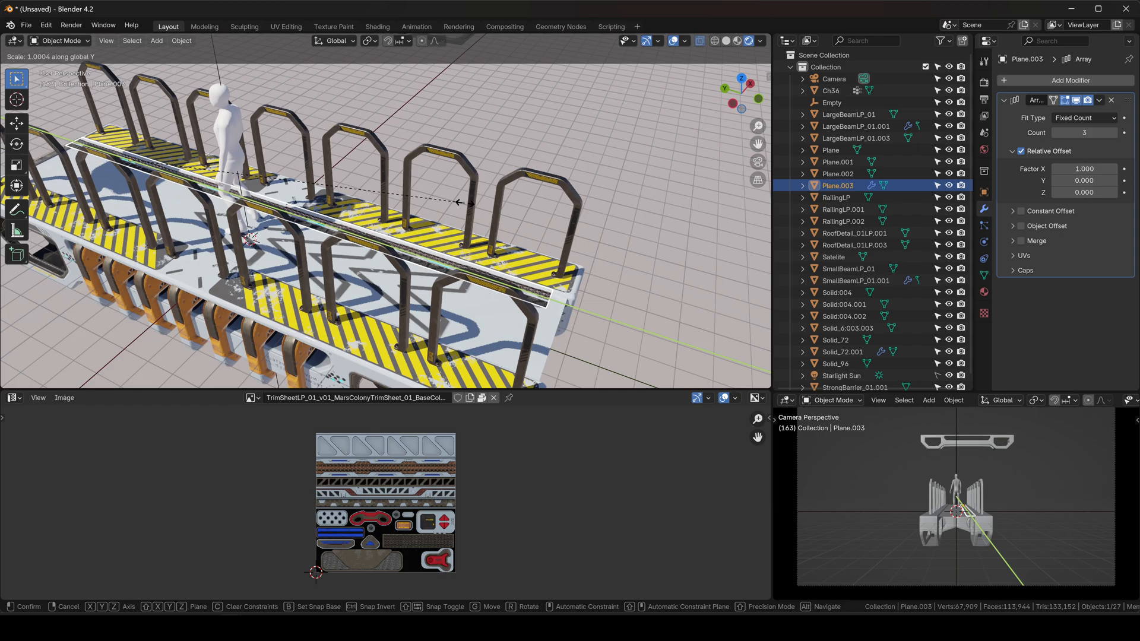
left_click(493, 210)
key("g")
key("y")
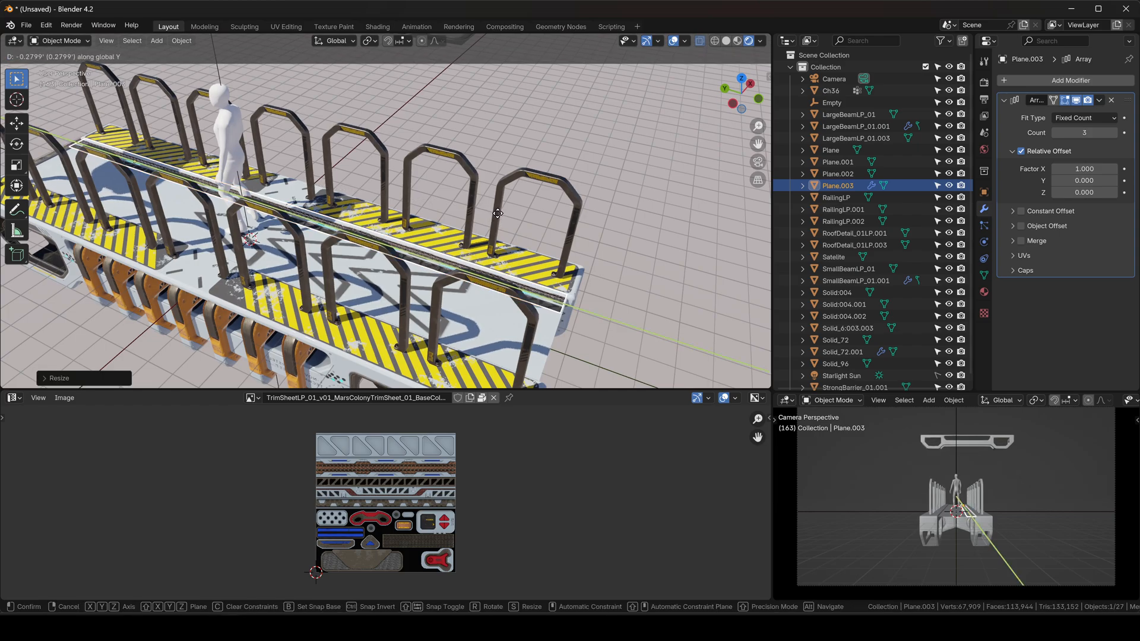
left_click(499, 218)
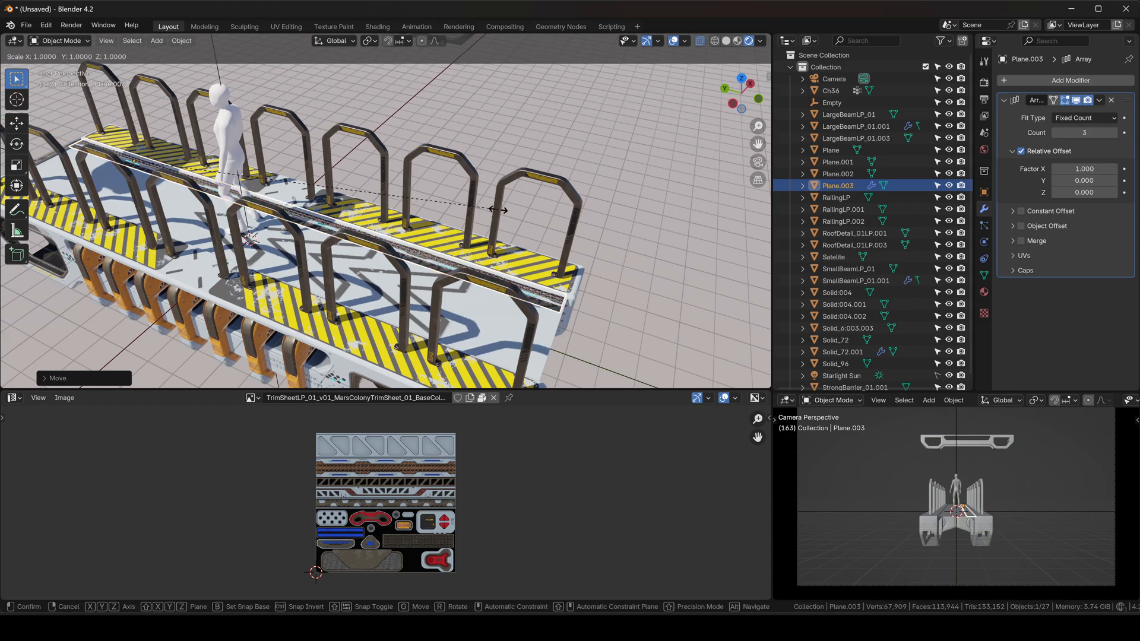
key("y")
left_click(501, 210)
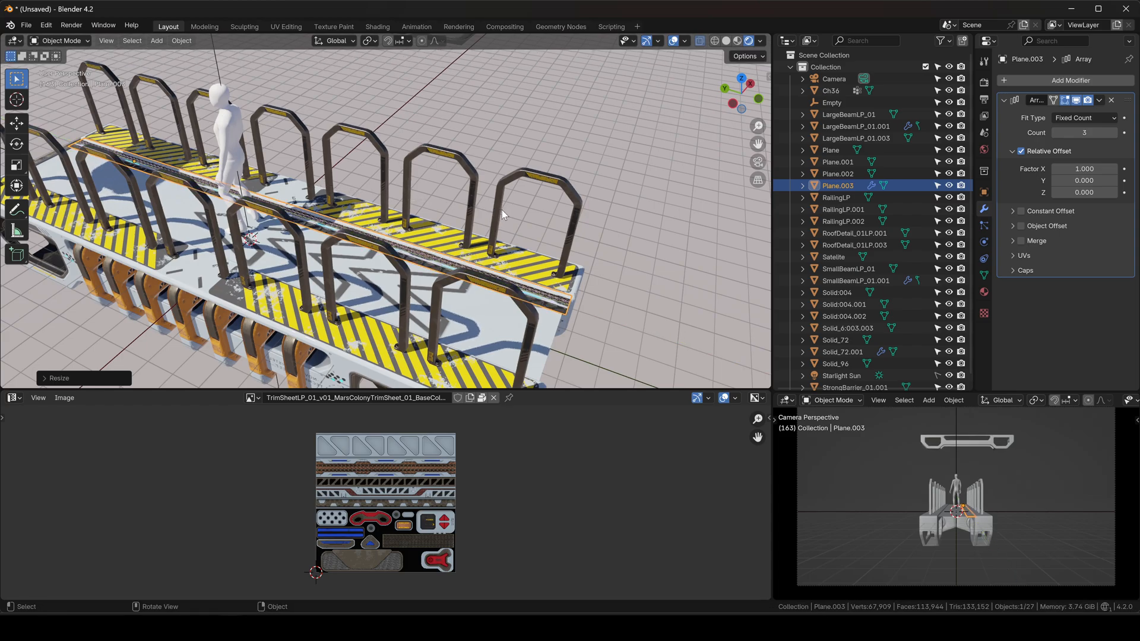
key("g")
key("y")
left_click(502, 209)
Step: Add a Mirror modifier on the X axis to the truss strip, using the Empty as the mirror object
left_click(652, 197)
middle_click_drag(652, 198, 410, 275)
left_click(471, 263)
left_click(435, 275)
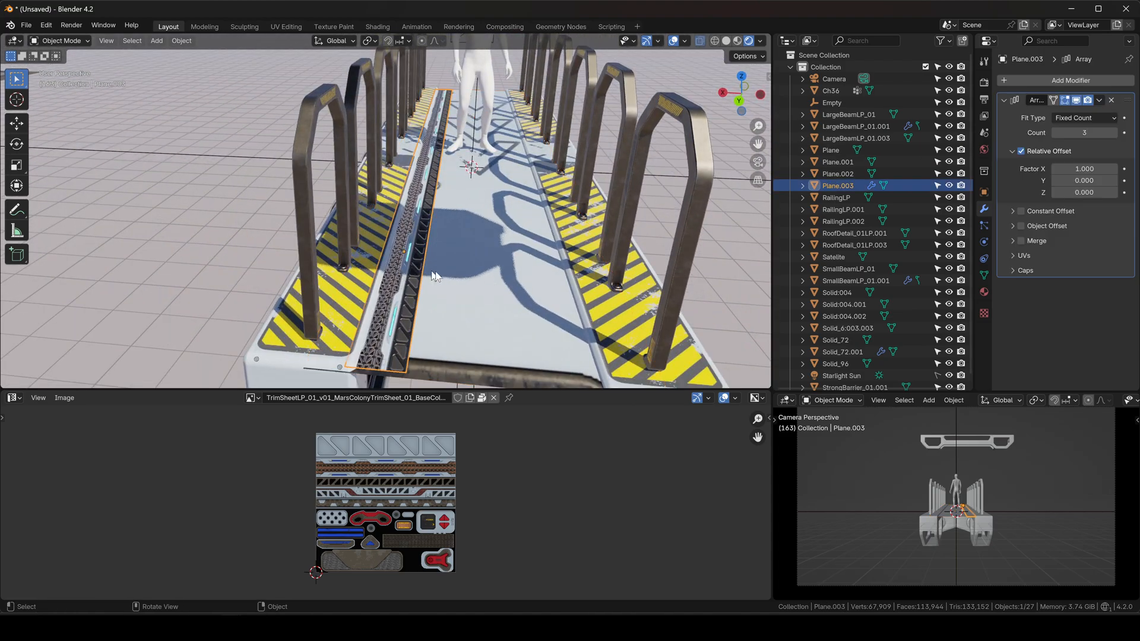
scroll(435, 275, "down", 5)
left_click(1003, 100)
left_click(1019, 81)
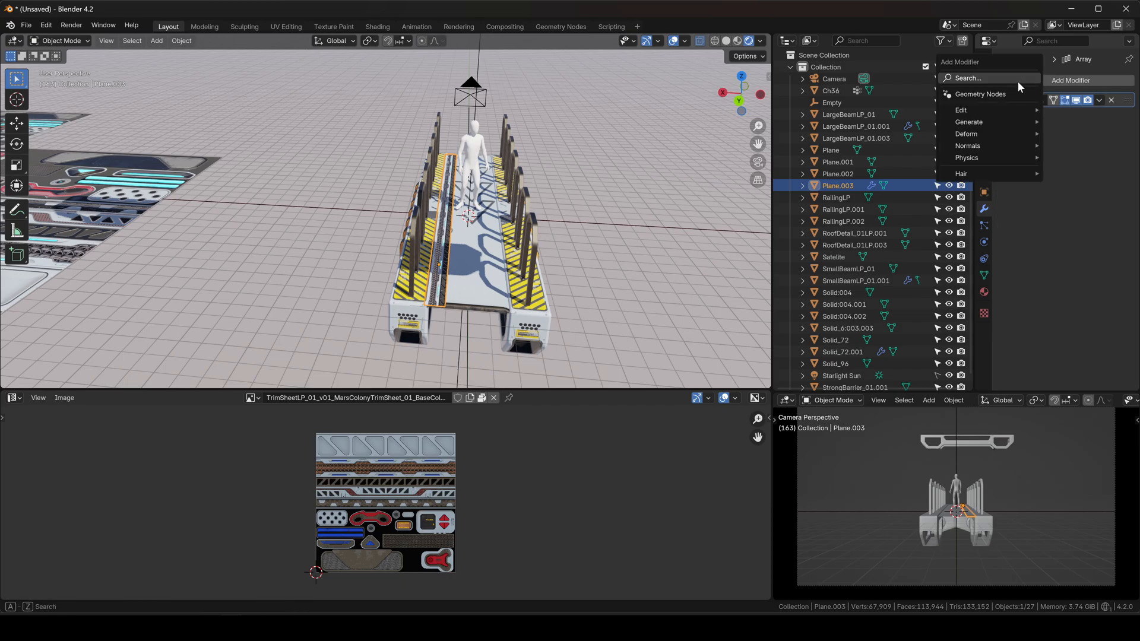
type("mir")
key("Return")
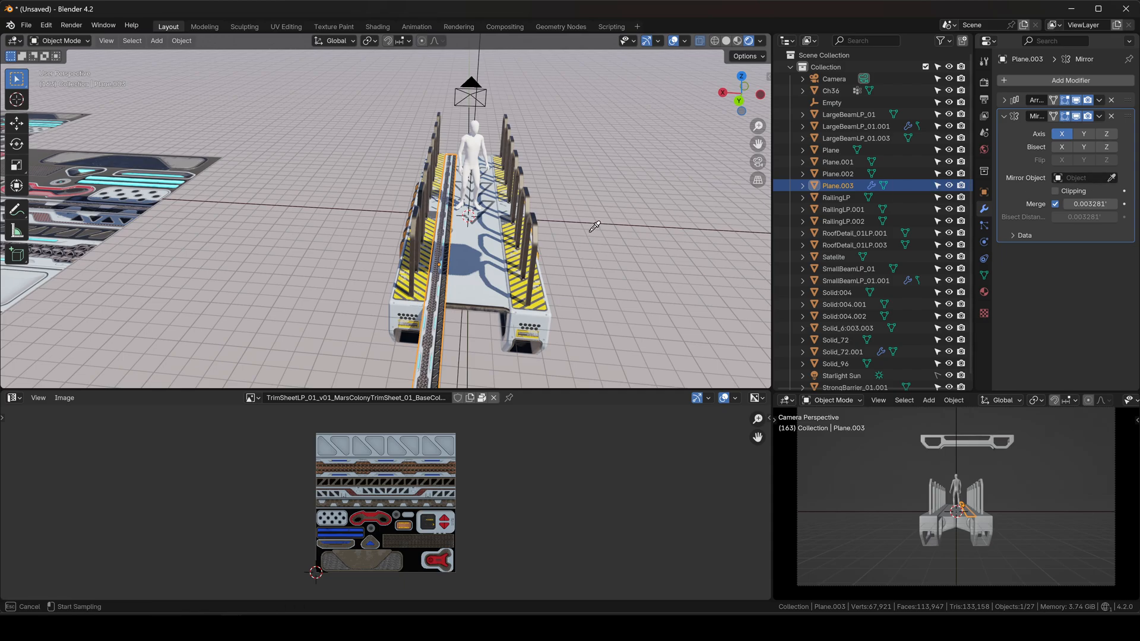
left_click(596, 180)
Step: In a side view, select the upper vertices of the railing arch, lower them along Z, and return to Object Mode
middle_click_drag(593, 196, 509, 252)
left_click(505, 200)
key("Tab")
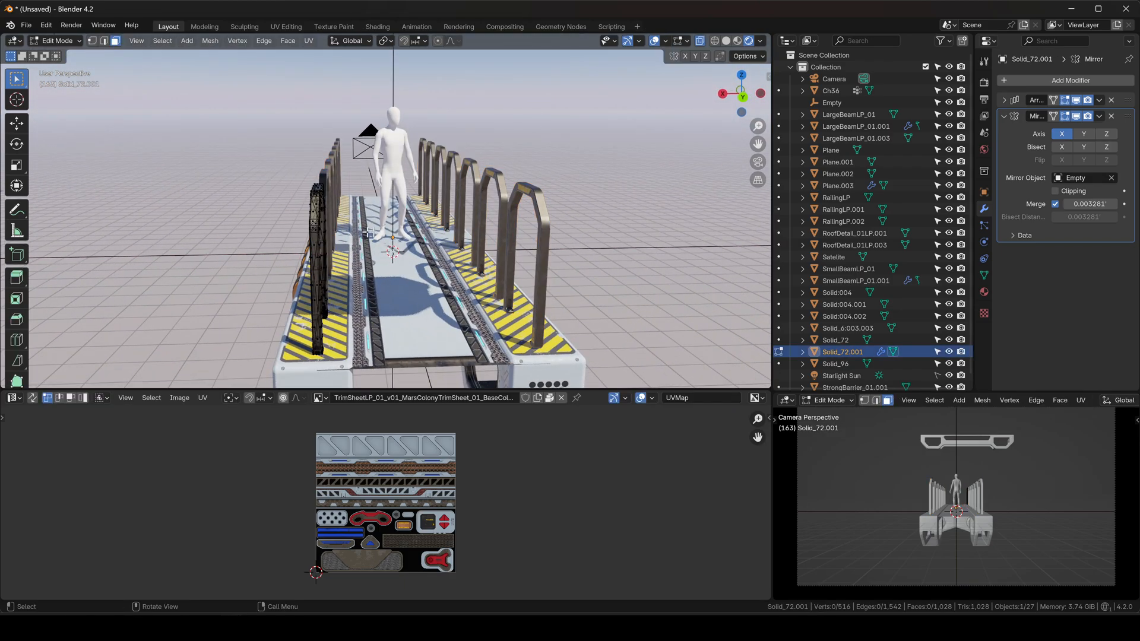
left_click(759, 94)
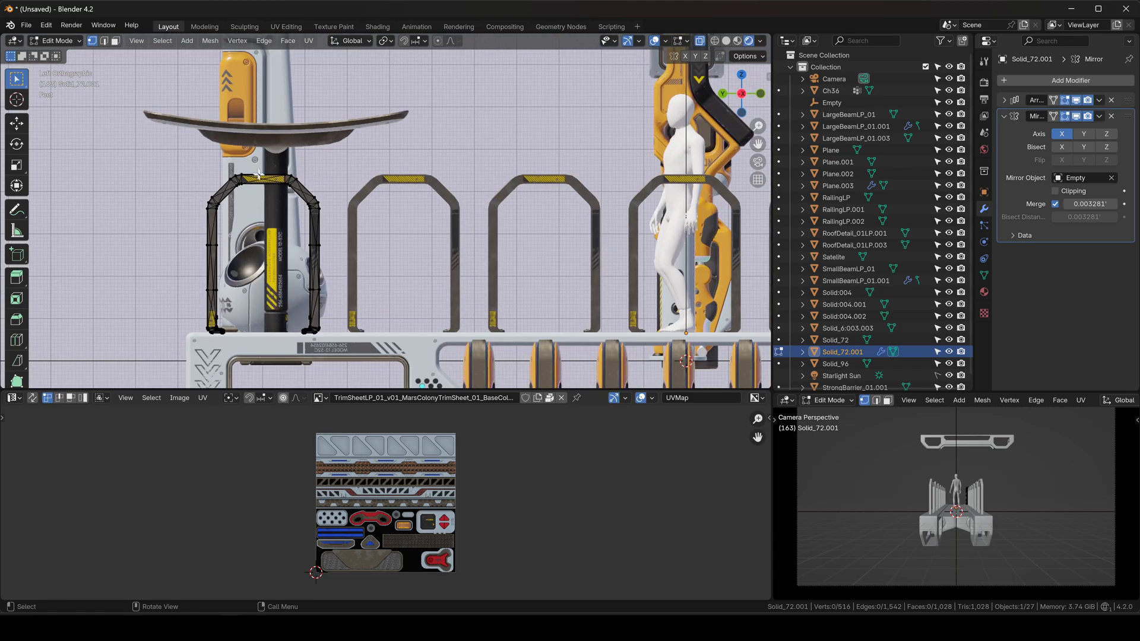
middle_click_drag(311, 179, 401, 157, "shift")
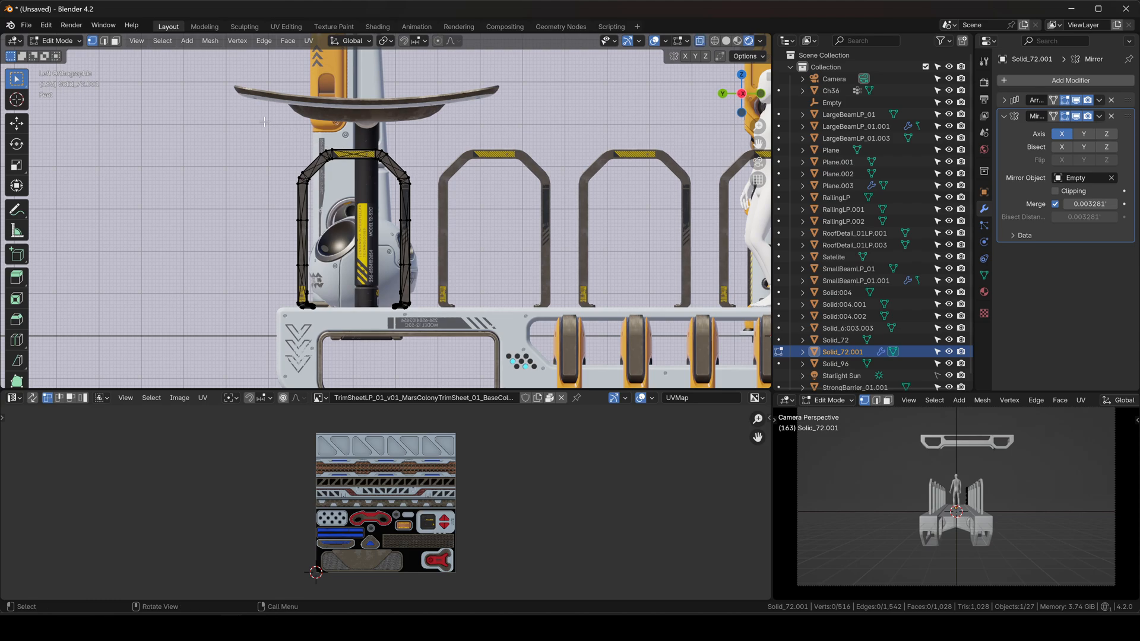
left_click_drag(264, 121, 487, 205)
key("g")
key("z")
left_click(490, 231)
scroll(491, 234, "down", 1)
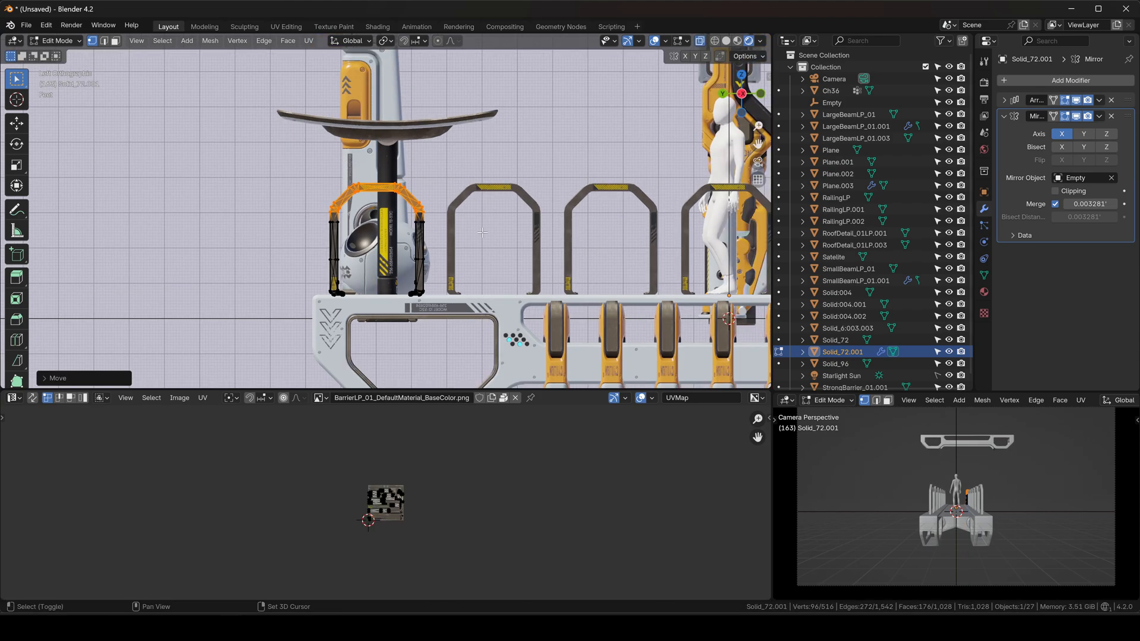
middle_click_drag(482, 233, 576, 217, "shift")
key("ctrl+Tab")
left_click(332, 187)
left_click(676, 282)
Step: Duplicate the strong barrier from the kitbash pieces onto the walkway's end with Z locked, and rotate it about Z to align with the railings
scroll(675, 283, "down", 3)
middle_click_drag(582, 299, 682, 273, "shift")
scroll(683, 273, "down", 3)
middle_click_drag(383, 221, 340, 227)
middle_click_drag(499, 240, 297, 184, "shift")
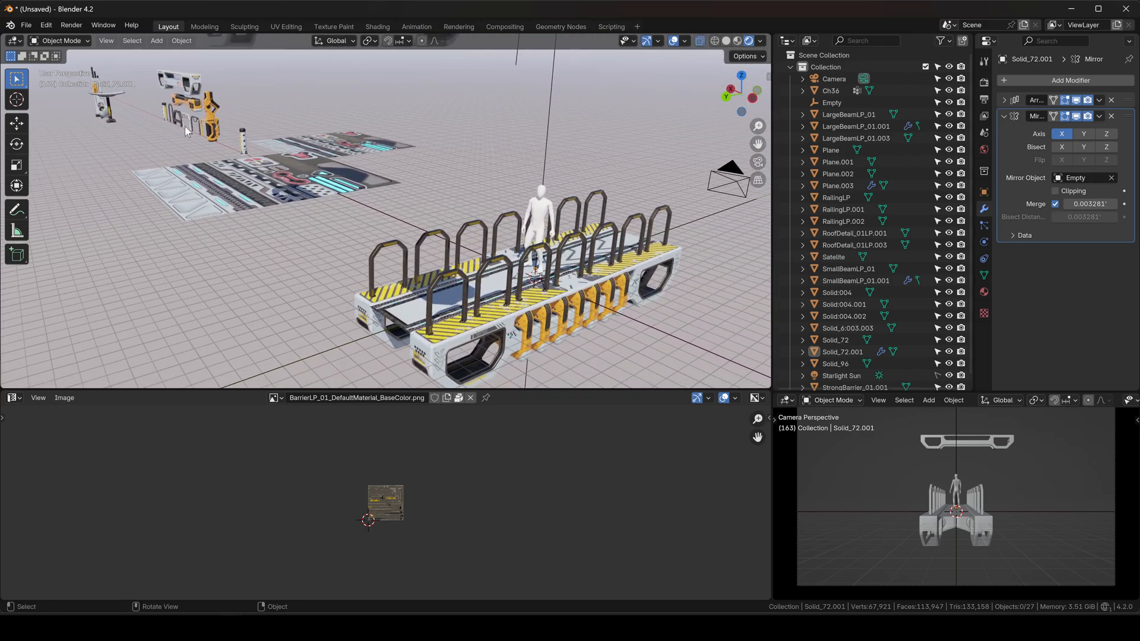
left_click(179, 119)
key("shift+d")
key("shift+z")
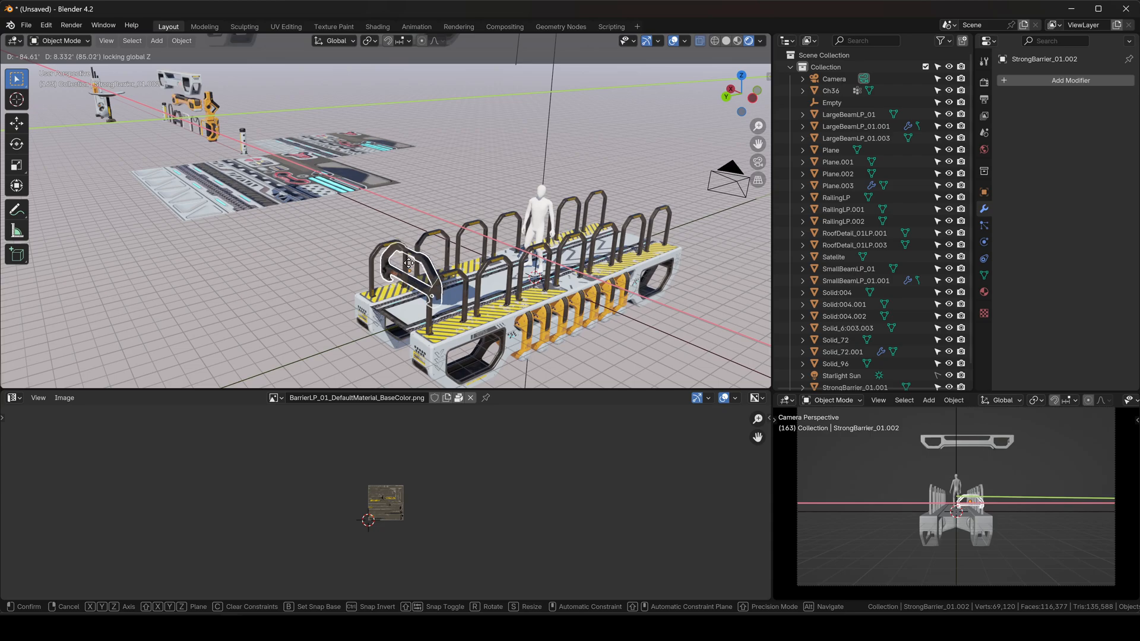
key("r")
key("z")
key("Return")
Step: Position the barrier at the end of the hazard-striped border with Z locked, and adjust its height along Z
scroll(410, 264, "up", 6)
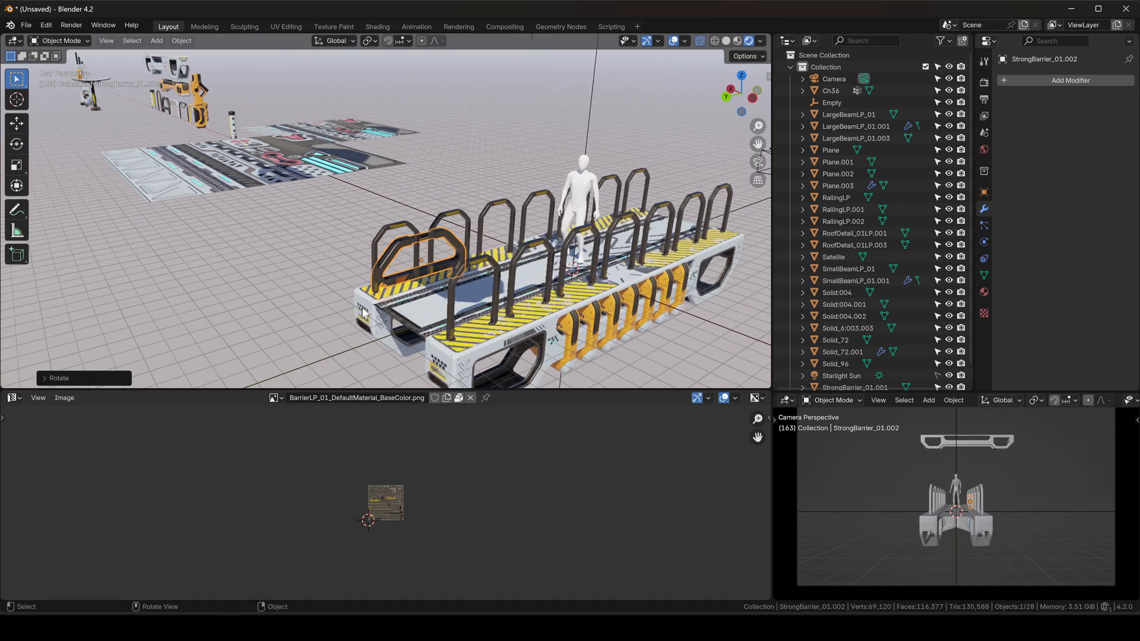
middle_click_drag(410, 264, 503, 244, "shift")
key("g")
key("shift+z")
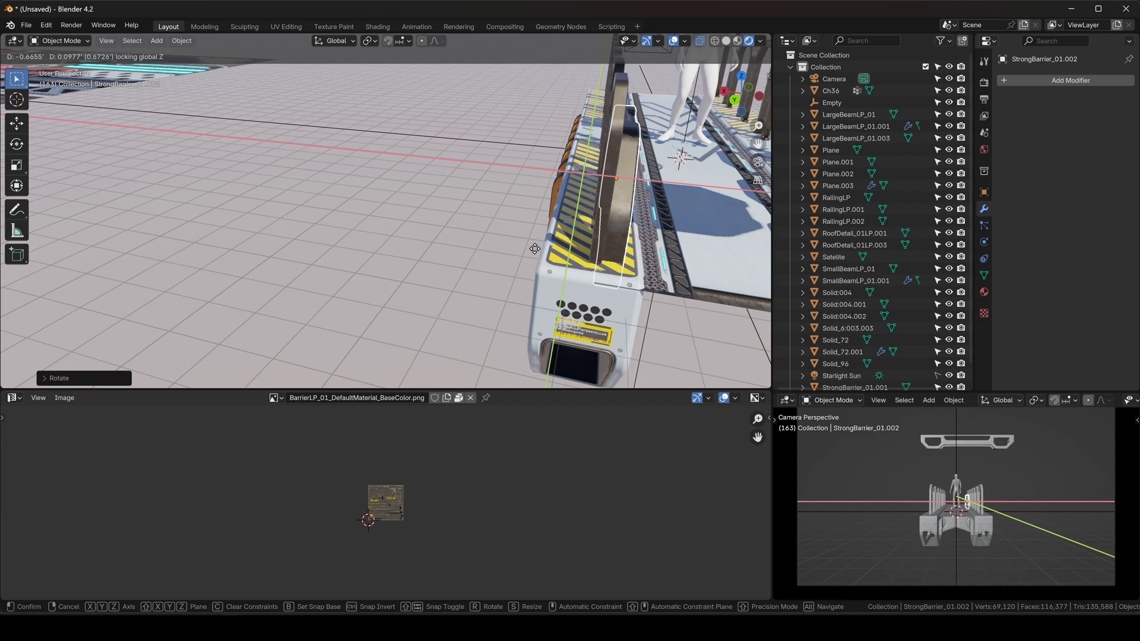
left_click(503, 249)
middle_click_drag(504, 248, 543, 224)
key("g")
key("z")
left_click(602, 180)
Step: Shift the barrier along X to the outer side of the railing arches
scroll(512, 249, "up", 3)
mouse_move(471, 255)
middle_mouse_down()
mouse_move(676, 243)
mouse_move(483, 255)
middle_mouse_up()
scroll(653, 244, "down", 4)
key("g")
key("x")
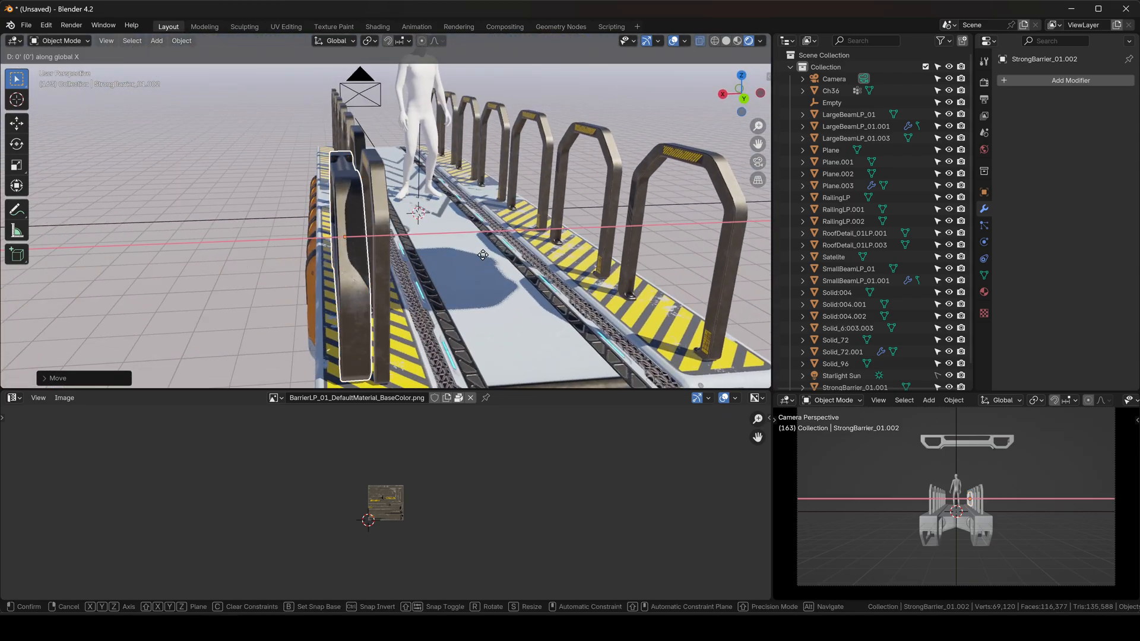
left_click(495, 255)
left_click(634, 129)
Step: Copy the array and mirror modifiers from the railing arches to the strong barrier, and select the barrier alone
middle_click_drag(645, 127, 528, 143)
middle_click_drag(463, 190, 404, 252, "shift")
middle_click_drag(404, 251, 358, 227)
scroll(352, 212, "down", 3)
left_click(365, 214, "shift")
key("ctrl+l")
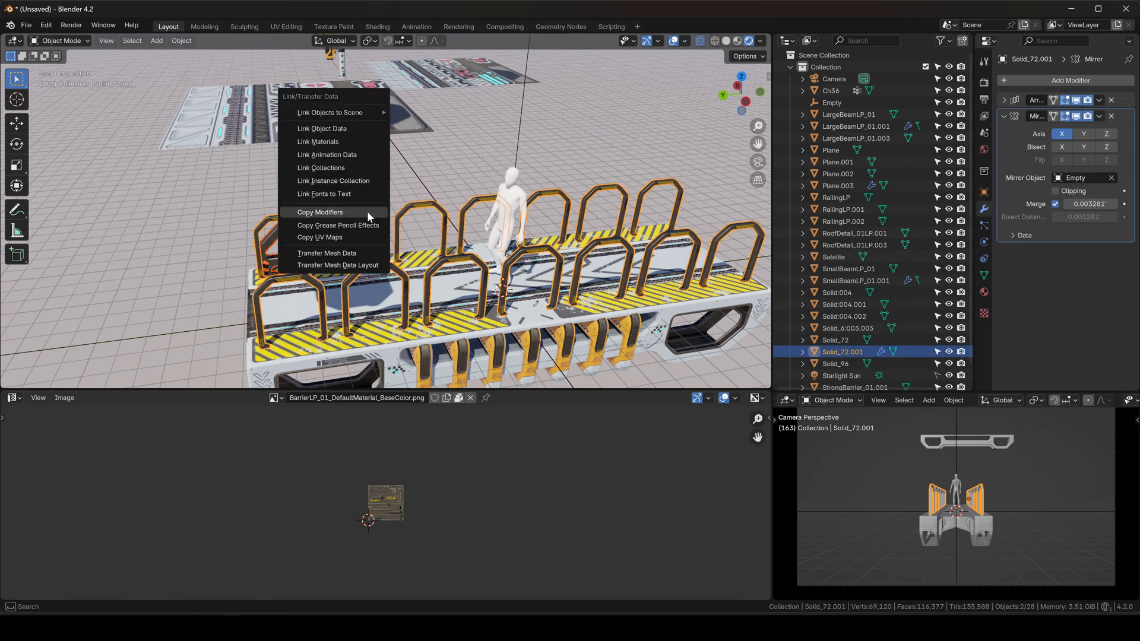
left_click(367, 211)
left_click(351, 229)
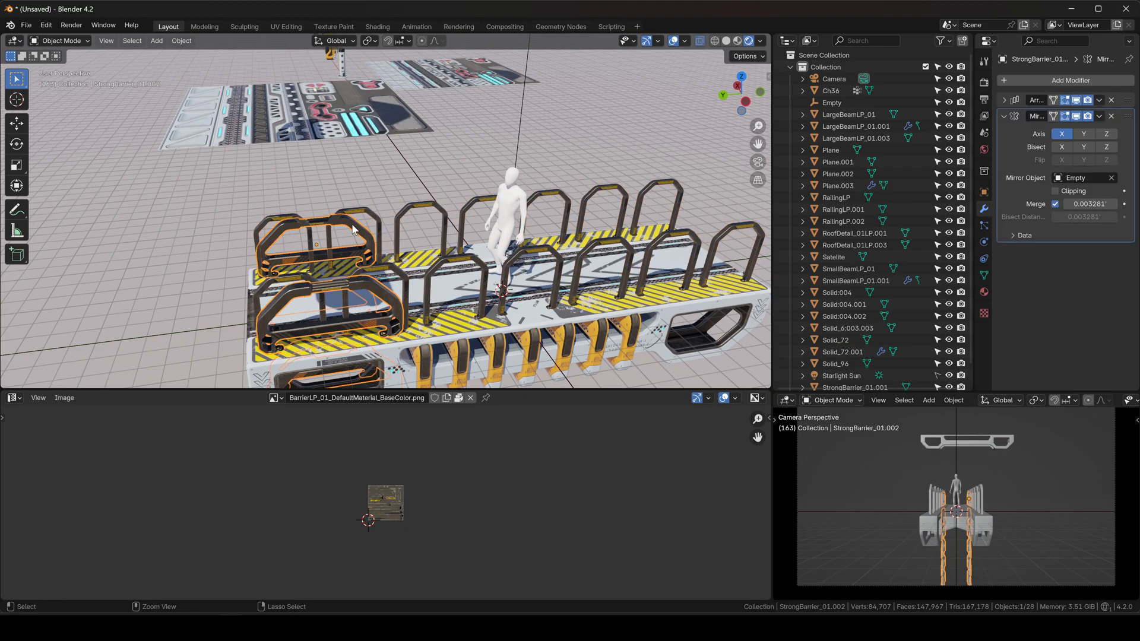
Step: Apply the barrier's object transform and set its array's relative Y offset to -0.500
key("ctrl+a")
left_click(351, 224)
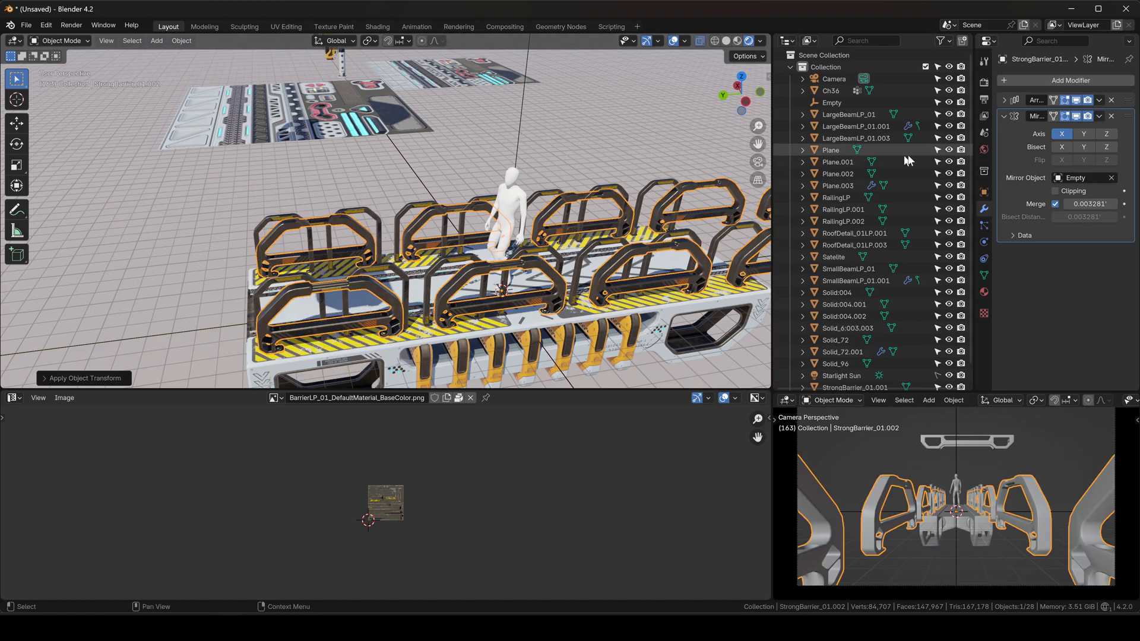
left_click(1003, 101)
middle_click_drag(665, 178, 548, 180, "shift")
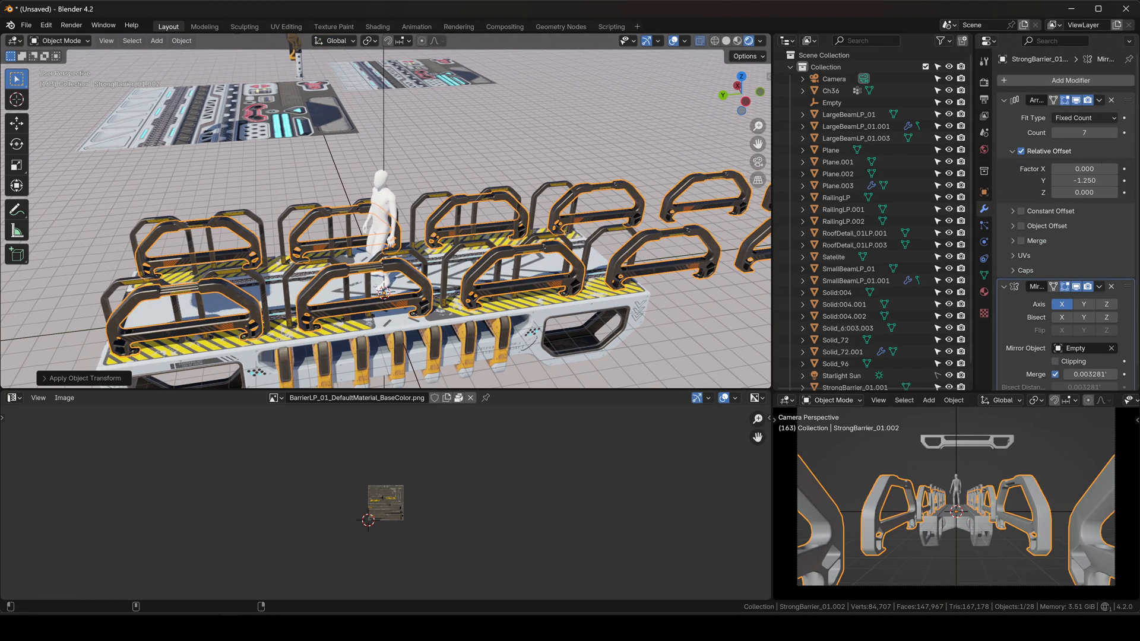
left_click_drag(1085, 180, 1125, 181)
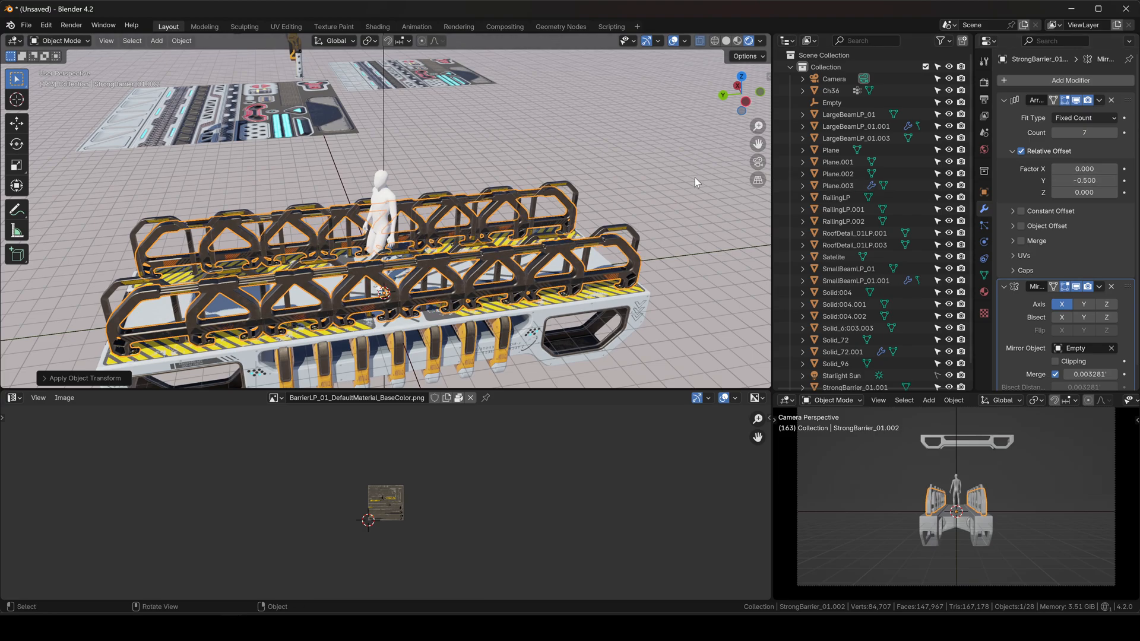
left_click(695, 177)
Step: Set the barrier array's count to 3 and its relative Y offset to -1.490
middle_click_drag(694, 177, 455, 231)
left_click(455, 231)
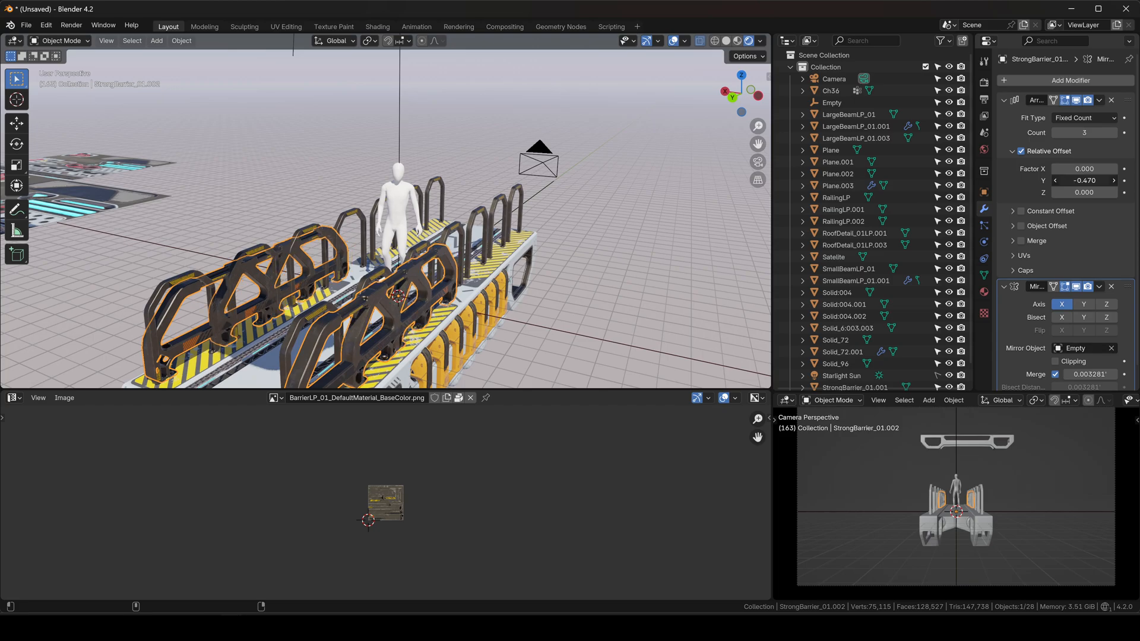
left_click_drag(1085, 180, 1081, 180)
middle_click_drag(575, 176, 506, 177)
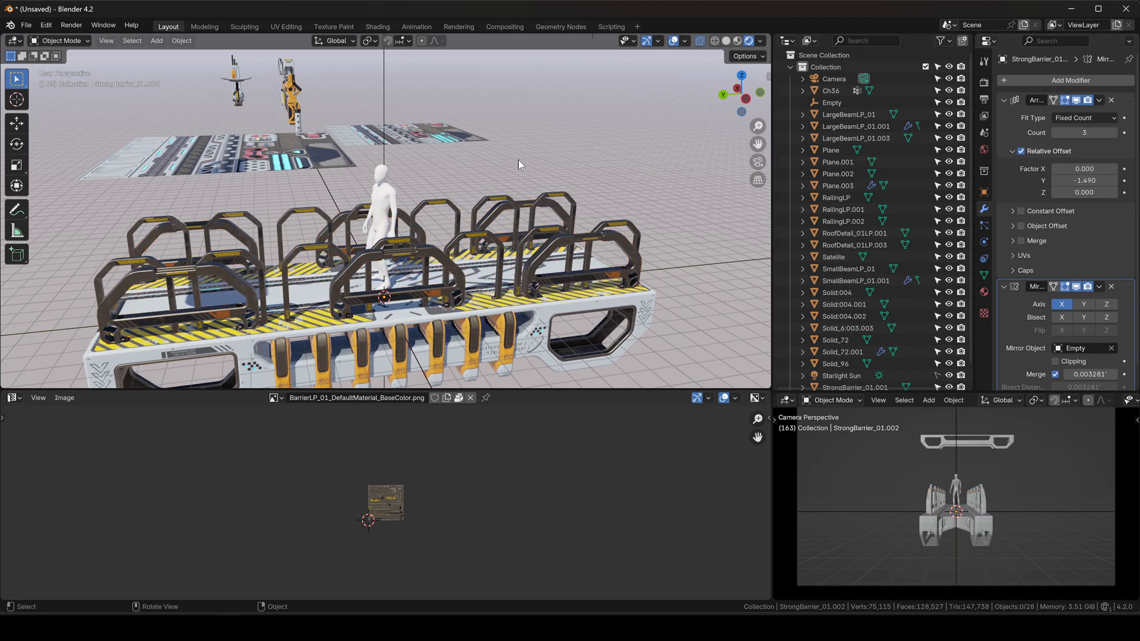
Step: Thin the barriers by scaling the barrier mesh along X in Edit Mode, and return to Object Mode
middle_click_drag(519, 159, 397, 181)
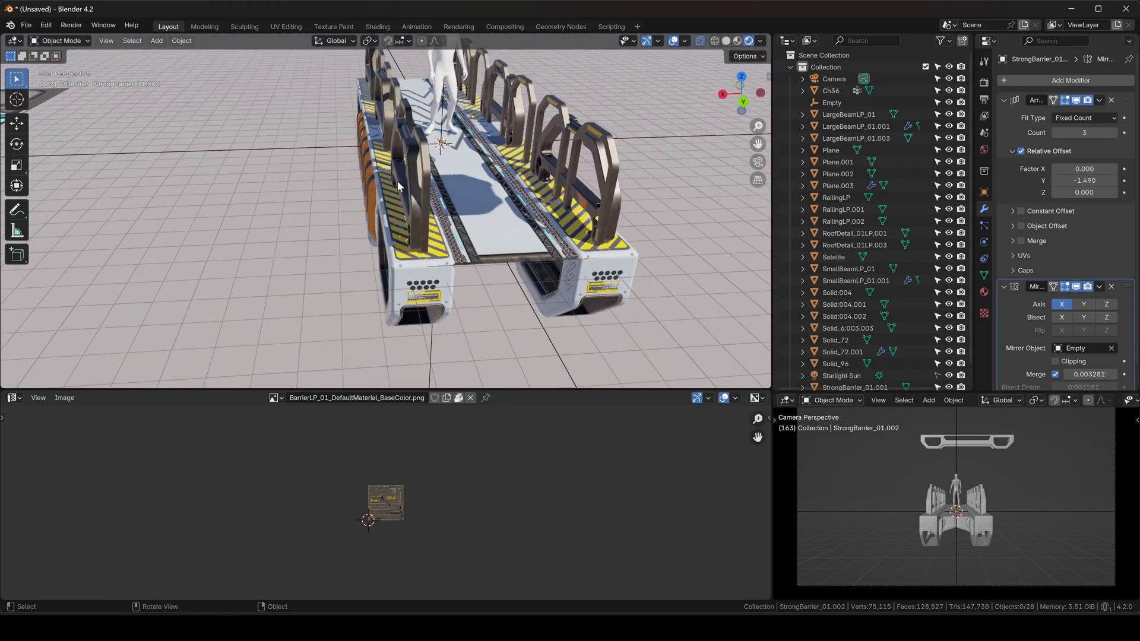
scroll(397, 181, "up", 2)
left_click(422, 161)
key("s")
key("x")
left_click(492, 155)
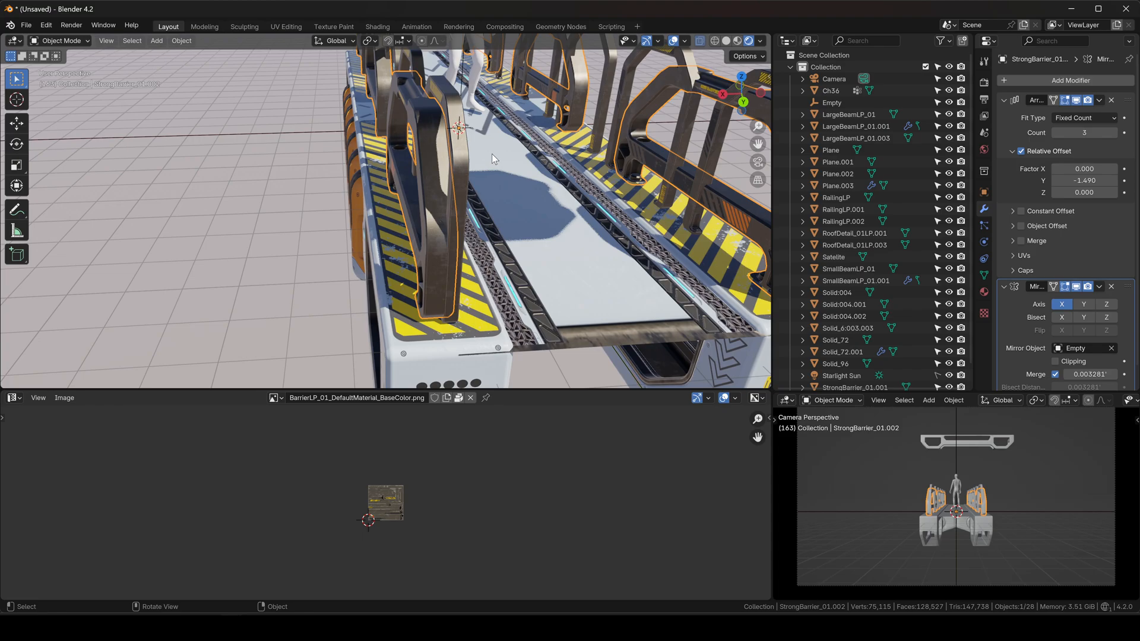
middle_click_drag(491, 154, 534, 175)
key("Tab")
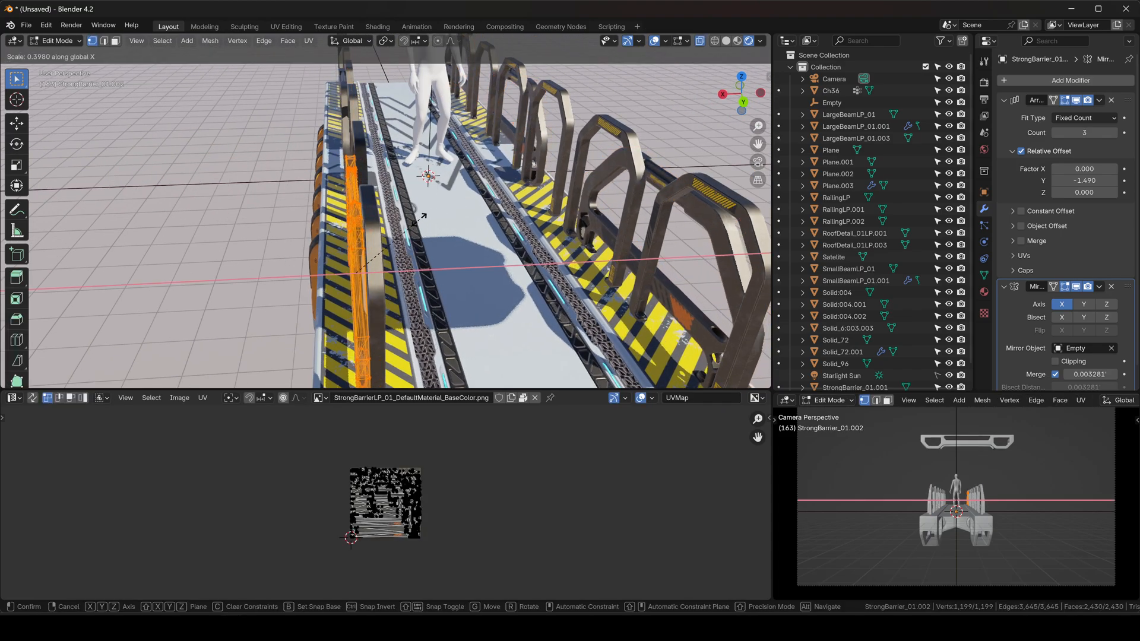
left_click(470, 205)
key("Tab")
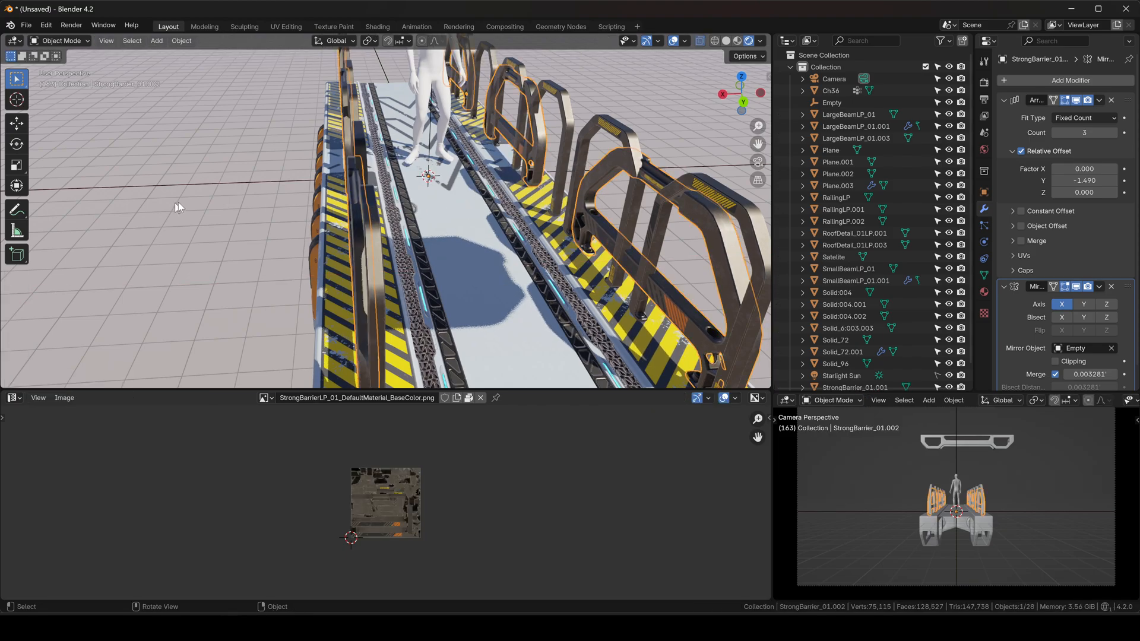
left_click(304, 145)
middle_click_drag(305, 145, 648, 236)
scroll(535, 236, "down", 4)
middle_click_drag(534, 237, 442, 172, "shift")
scroll(528, 211, "down", 3)
scroll(532, 238, "up", 5)
scroll(493, 234, "up", 3)
left_click(354, 198)
key("s")
key("x")
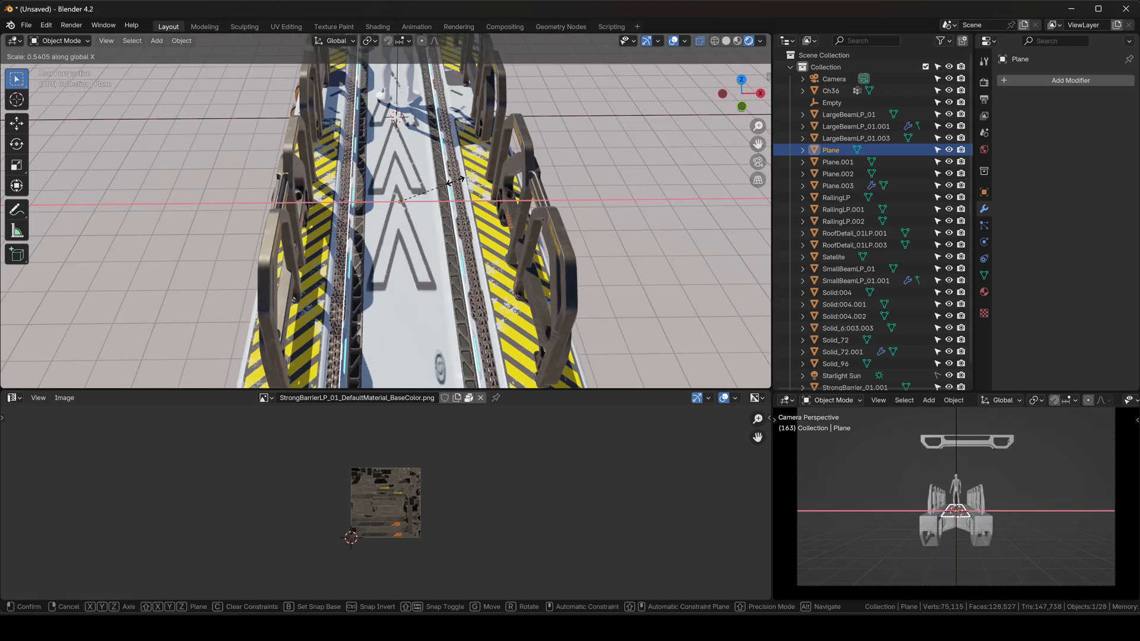
right_click(452, 184)
Step: Scale the walkway's floor plane along X so that it extends past both outer sides of the walkway
scroll(487, 190, "down", 3)
key("s")
key("x")
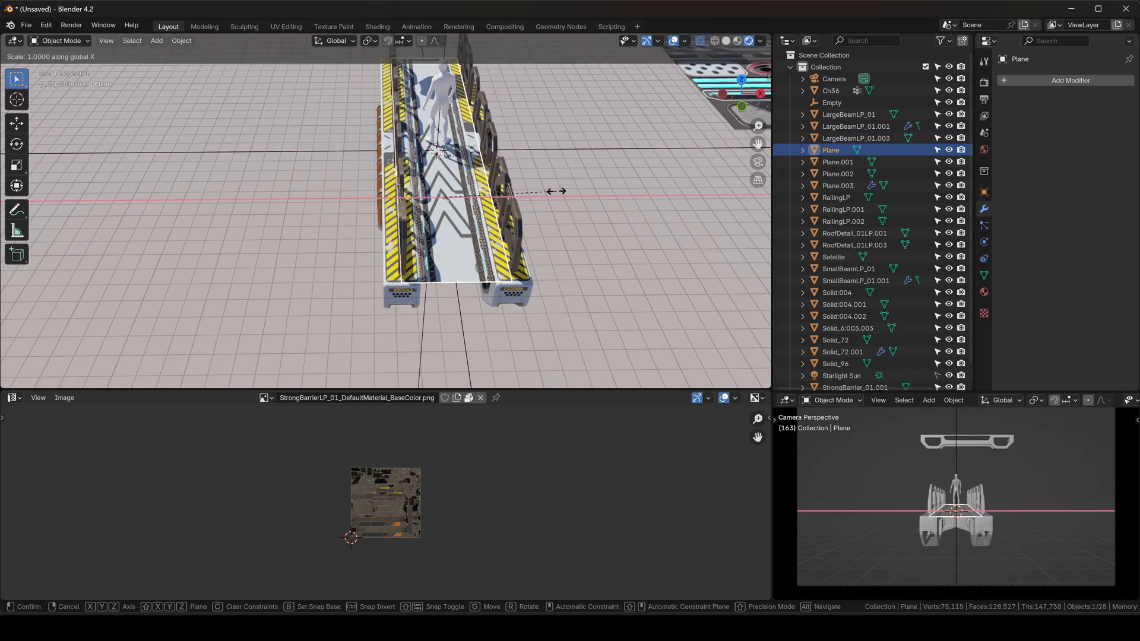
left_click(660, 176)
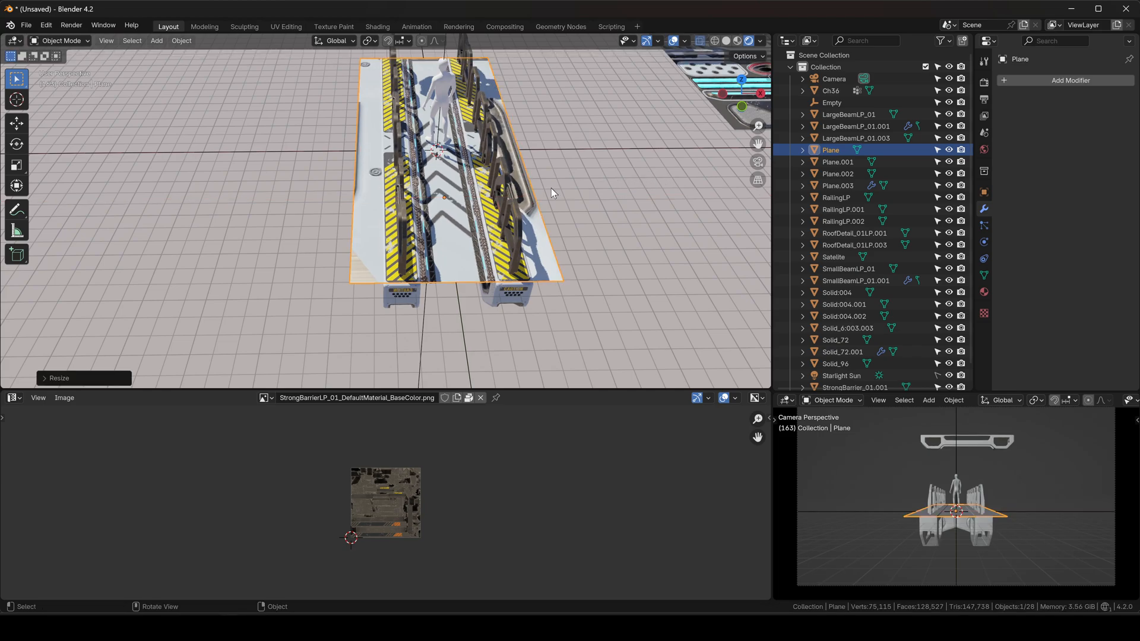
middle_click_drag(551, 188, 647, 89)
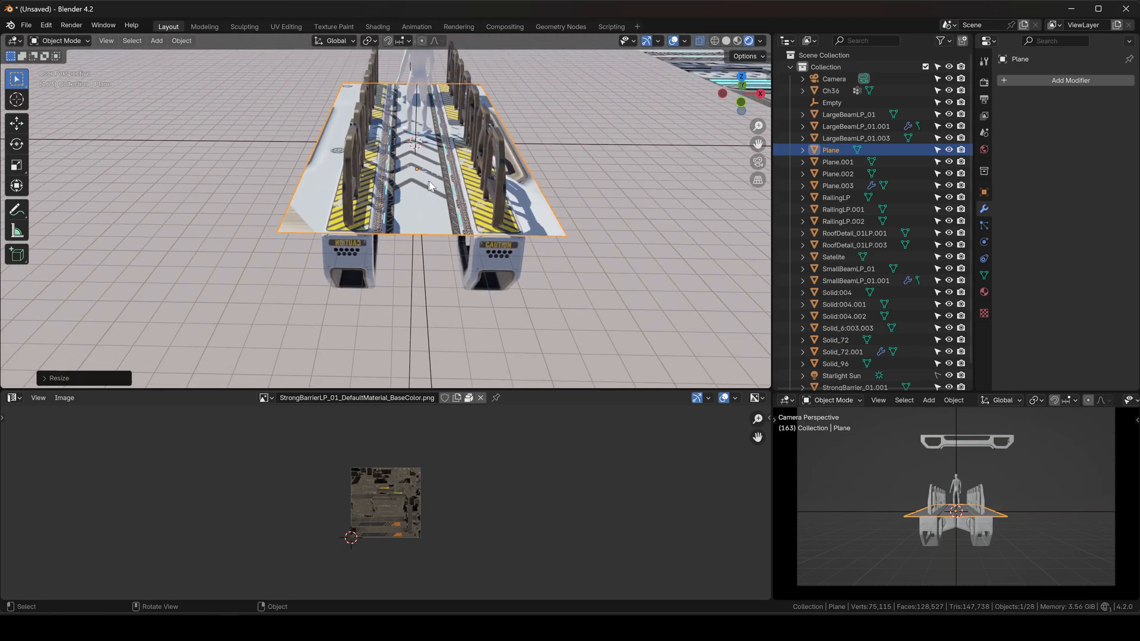
Step: Cut edge loops along both sides of the widened floor plane, delete the two outer faces, and return to Object Mode
key("Tab")
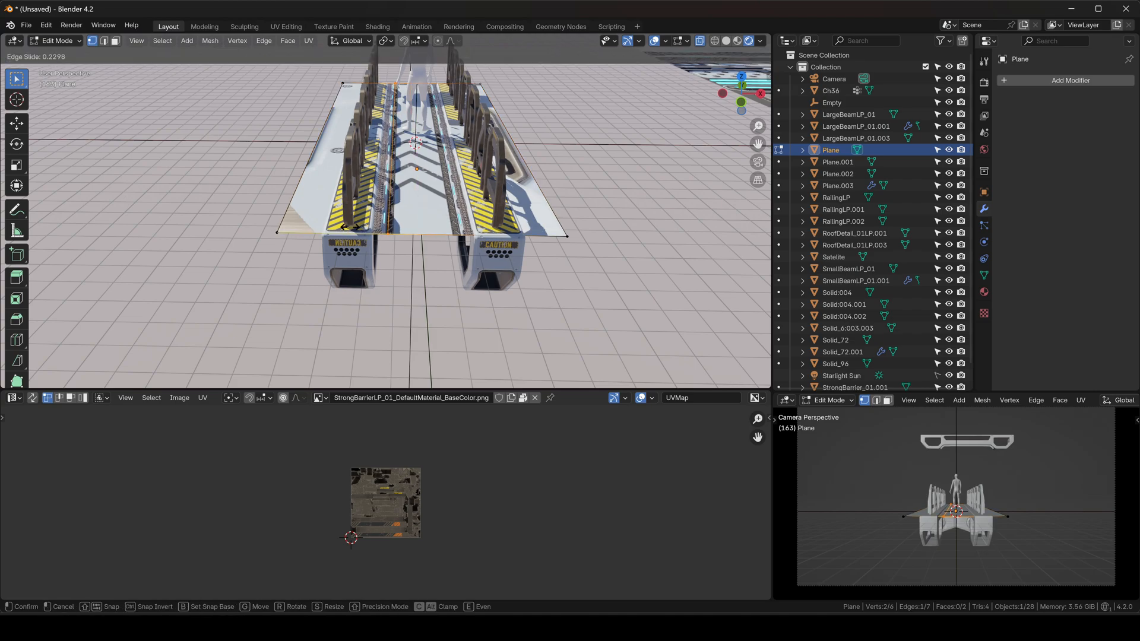
left_click(336, 226)
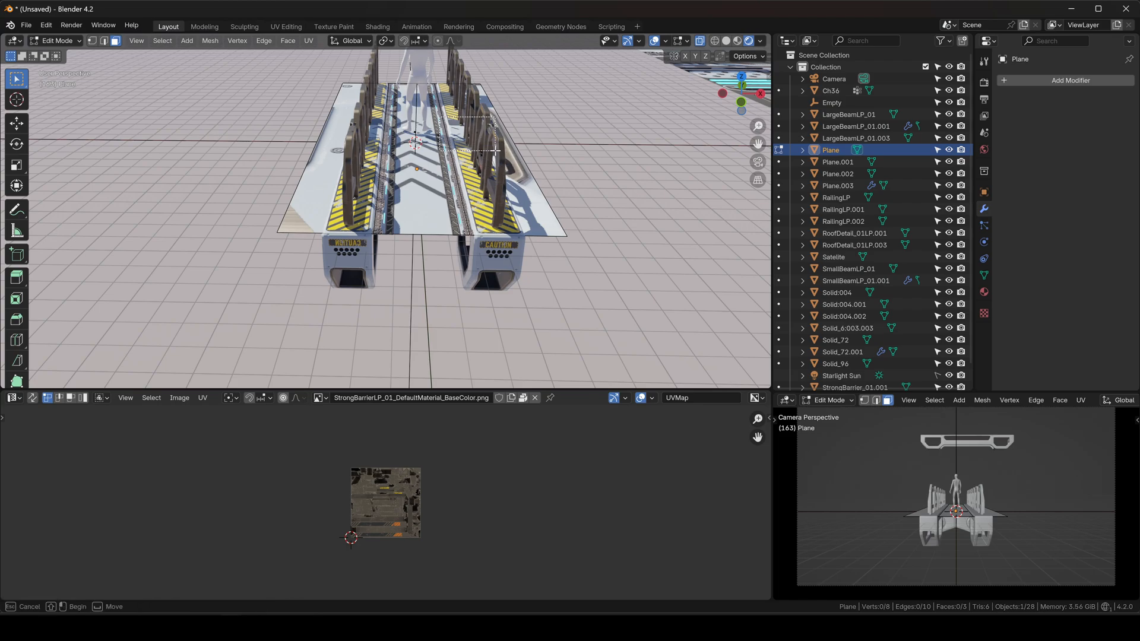
left_click_drag(495, 151, 493, 150)
key("x")
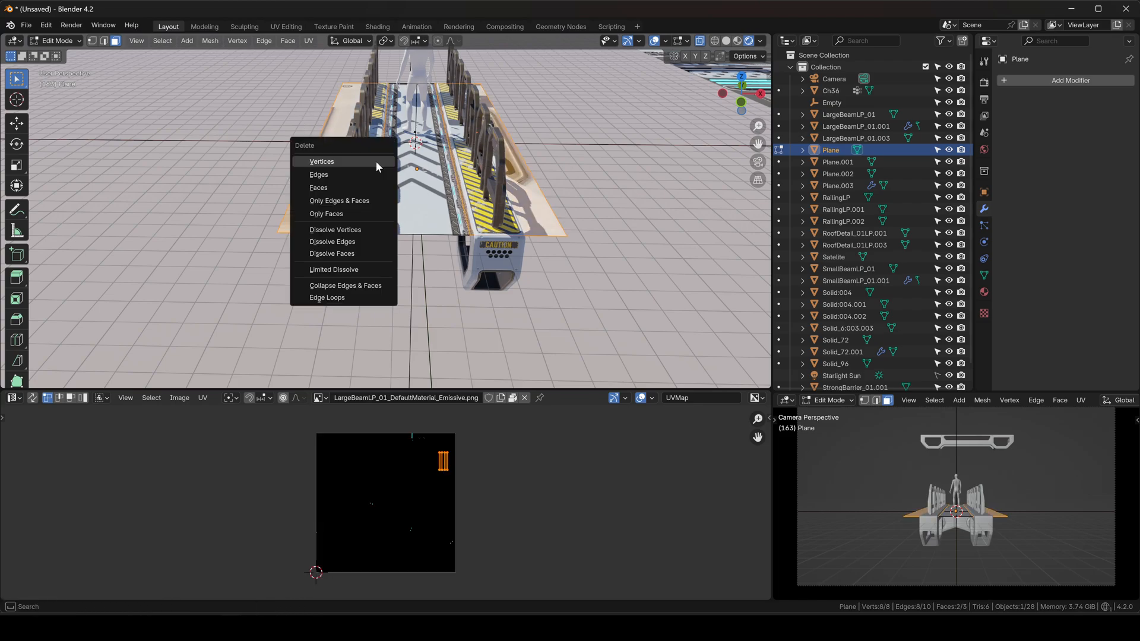
left_click(369, 187)
key("Tab")
left_click(255, 164)
Step: In the top view, shift the floor plane about 0.2' along X to center its chevrons between the trim strips
middle_click_drag(242, 226, 358, 224)
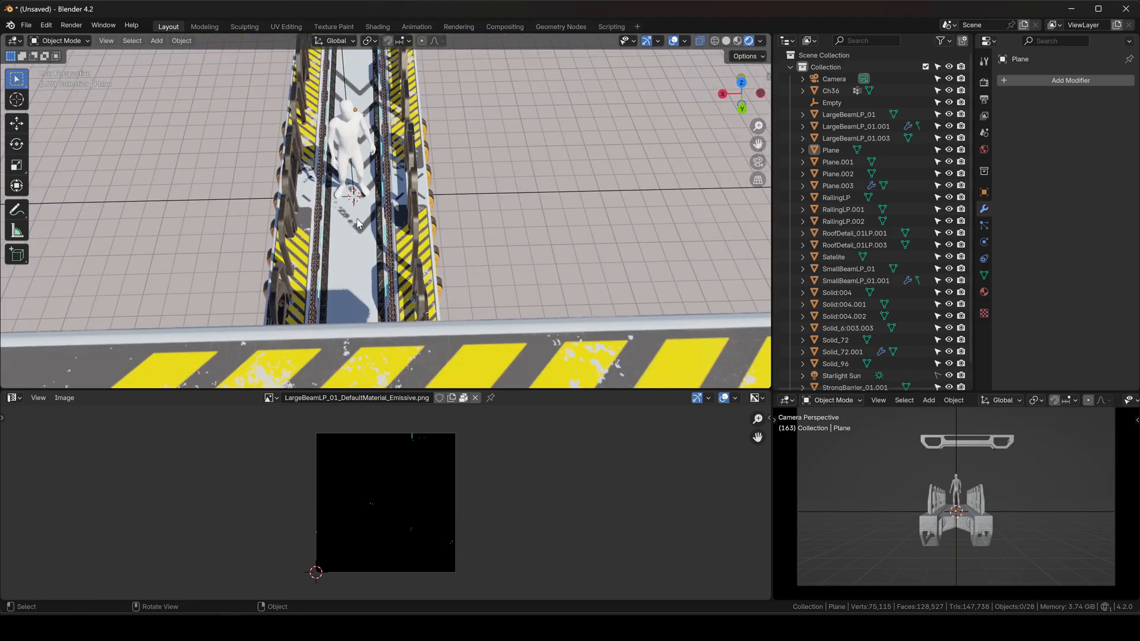
left_click(736, 86)
key("g")
key("x")
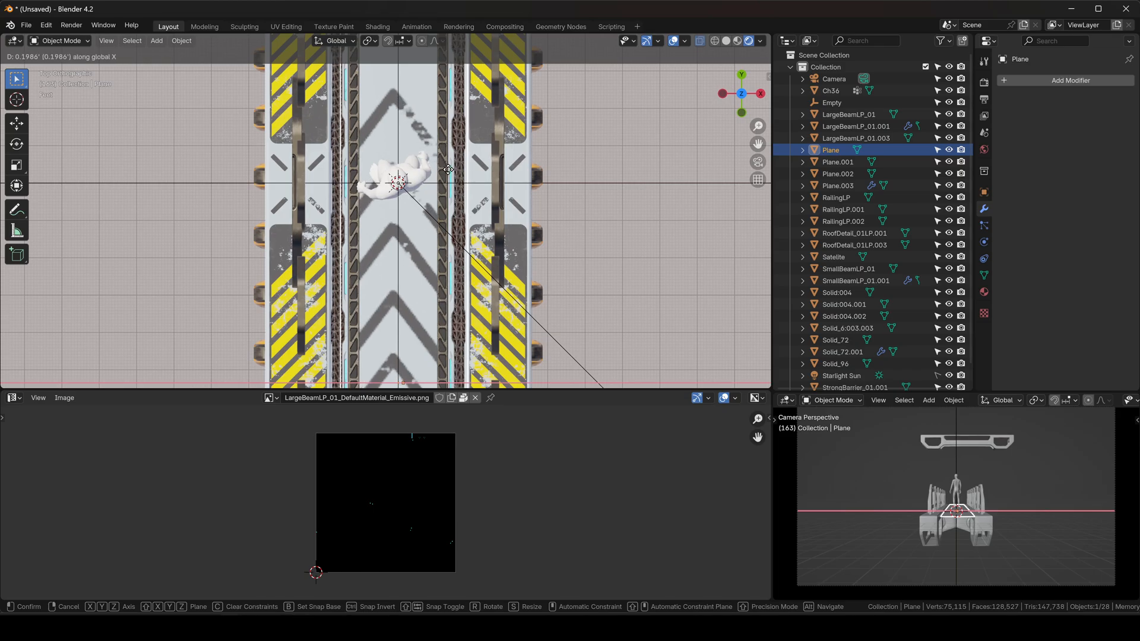
left_click(454, 171)
left_click(636, 135)
Step: Delete the arrayed strong barriers from both sides of the walkway
scroll(575, 180, "down", 4)
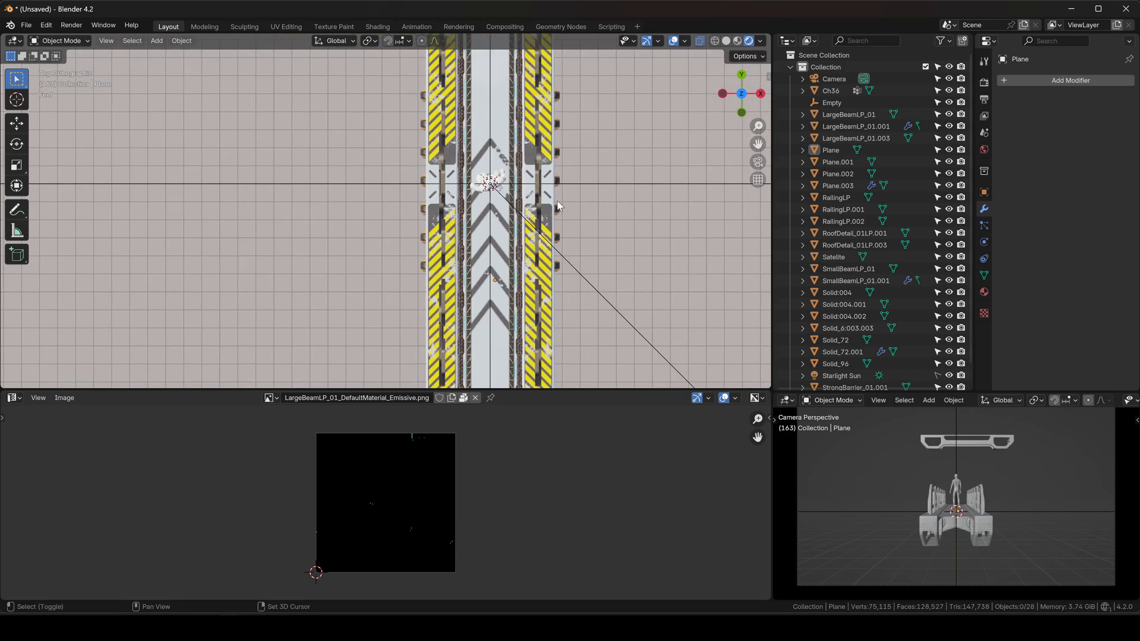
middle_click_drag(534, 211, 324, 163)
scroll(423, 186, "up", 5)
left_click(181, 134)
key("x")
left_click(180, 134)
Step: Select the upper part of the railing arch in Edit Mode, lower it about 0.5' along Z, and return to Object Mode
scroll(357, 160, "down", 5)
left_click(326, 167)
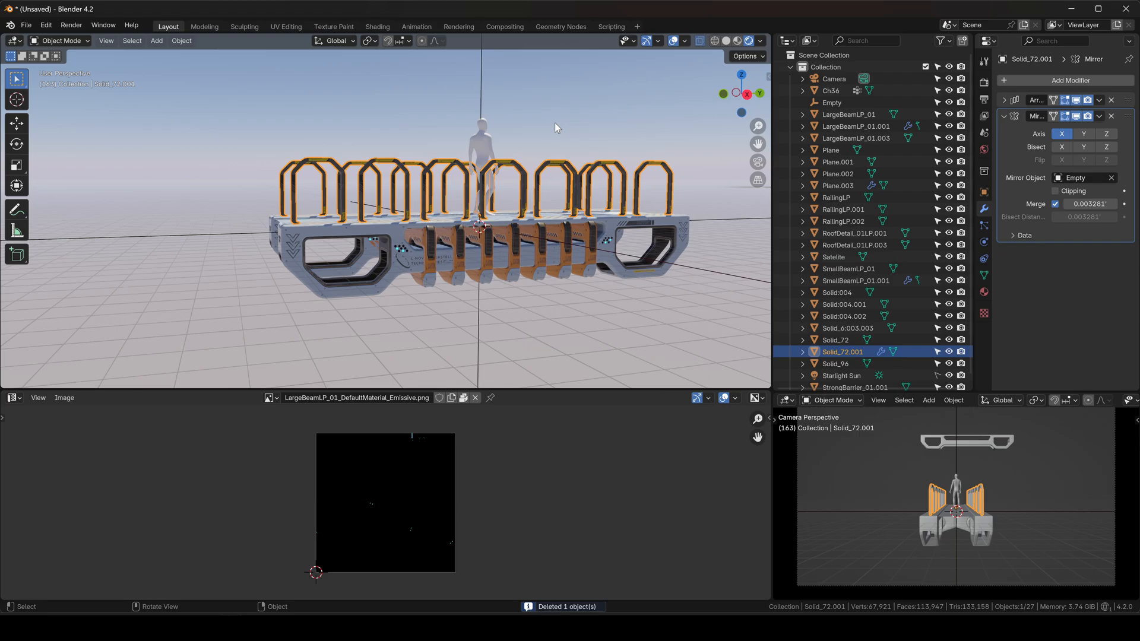
left_click(745, 95)
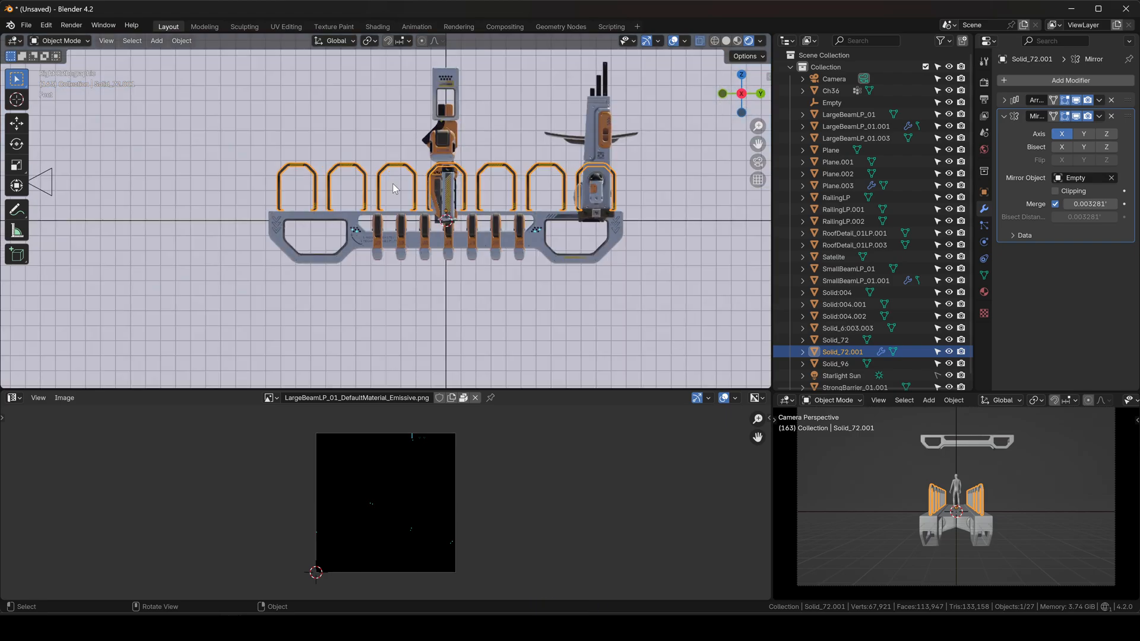
middle_click_drag(393, 183, 654, 189)
scroll(357, 199, "up", 3)
middle_click_drag(380, 188, 292, 199, "shift")
key("Tab")
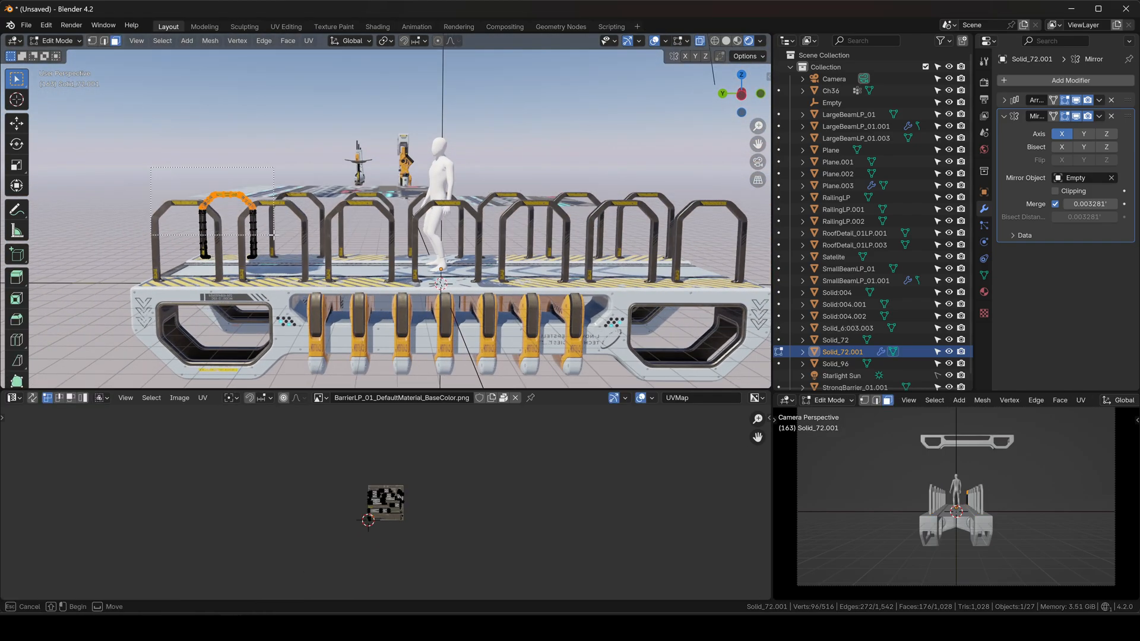
left_click_drag(273, 235, 273, 235)
key("g")
key("z")
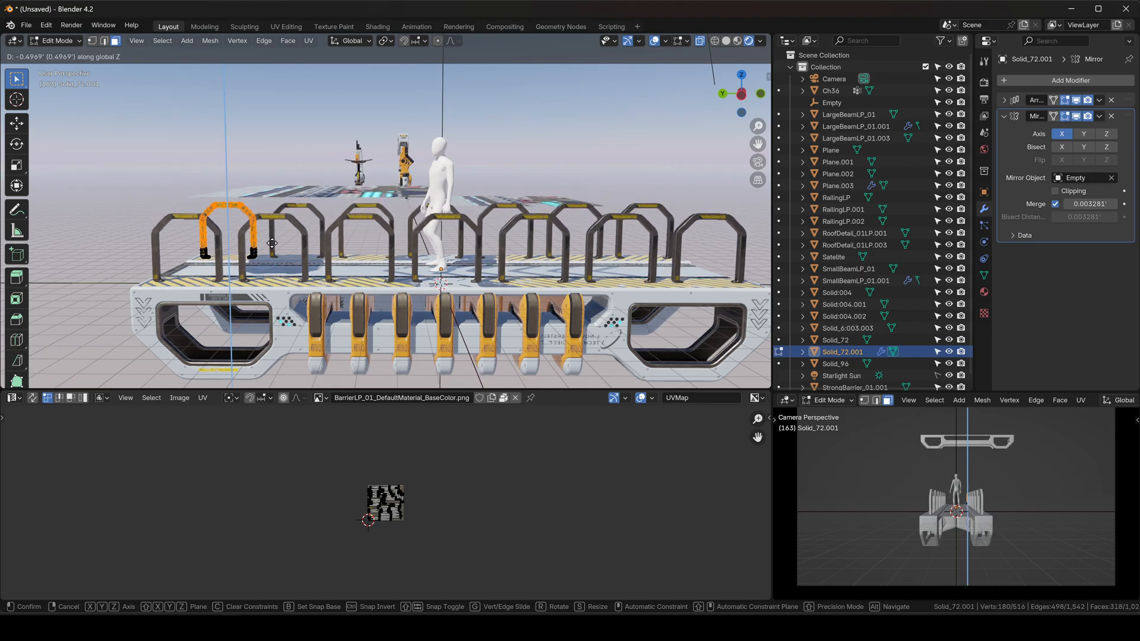
left_click(272, 241)
key("Tab")
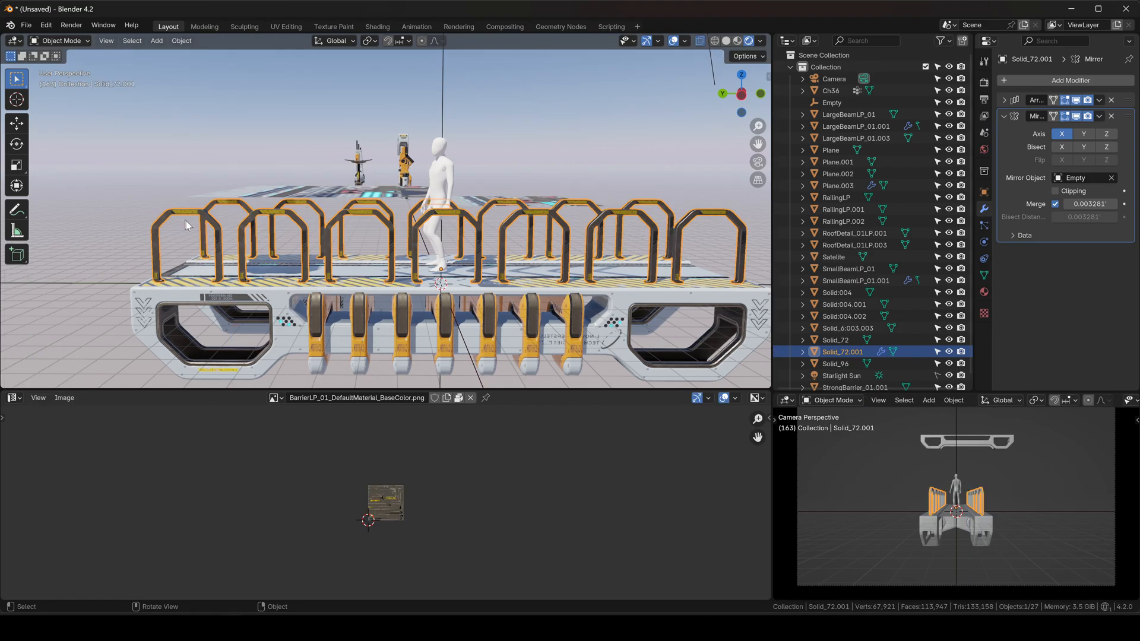
Step: Delete the large beam hanging above the walkway
middle_click_drag(272, 241, 432, 190)
scroll(437, 187, "down", 6)
left_click(419, 168)
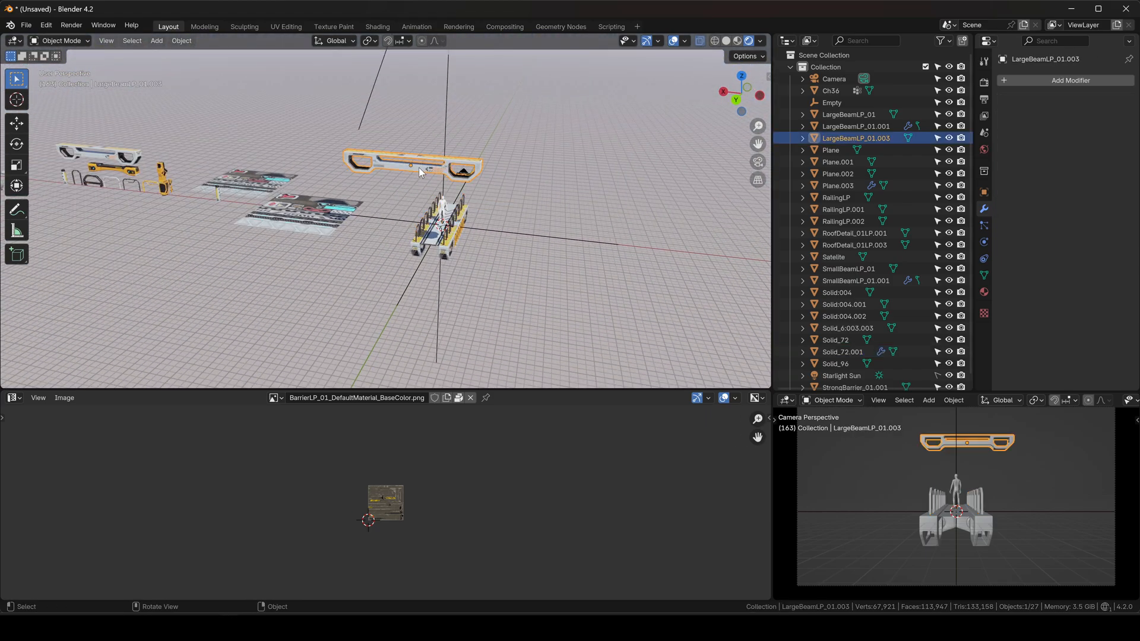
key("Delete")
Step: Move the mannequin about 14' along X, off the walkway toward the trim sheets
middle_click_drag(542, 204, 376, 209)
scroll(429, 228, "up", 2)
scroll(383, 244, "up", 6)
scroll(322, 244, "down", 6)
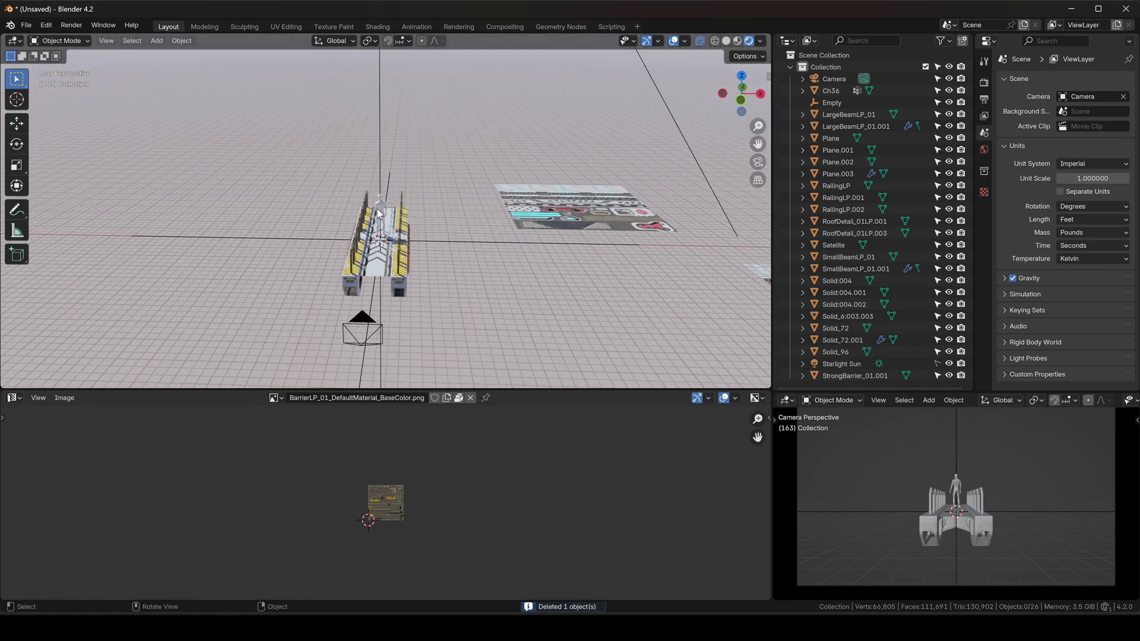
left_click(376, 205)
key("g")
key("x")
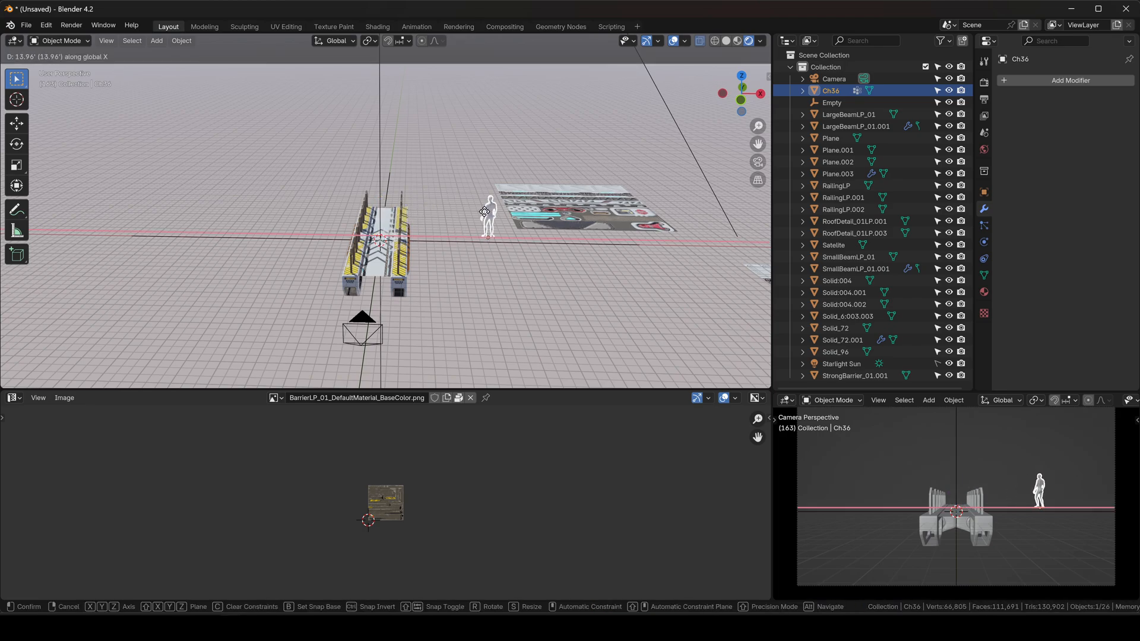
left_click(484, 212)
Step: Select all the walkway pieces with a railing arch as the active object, convert them to mesh, and join them
left_click_drag(420, 302, 421, 301)
scroll(404, 264, "up", 5)
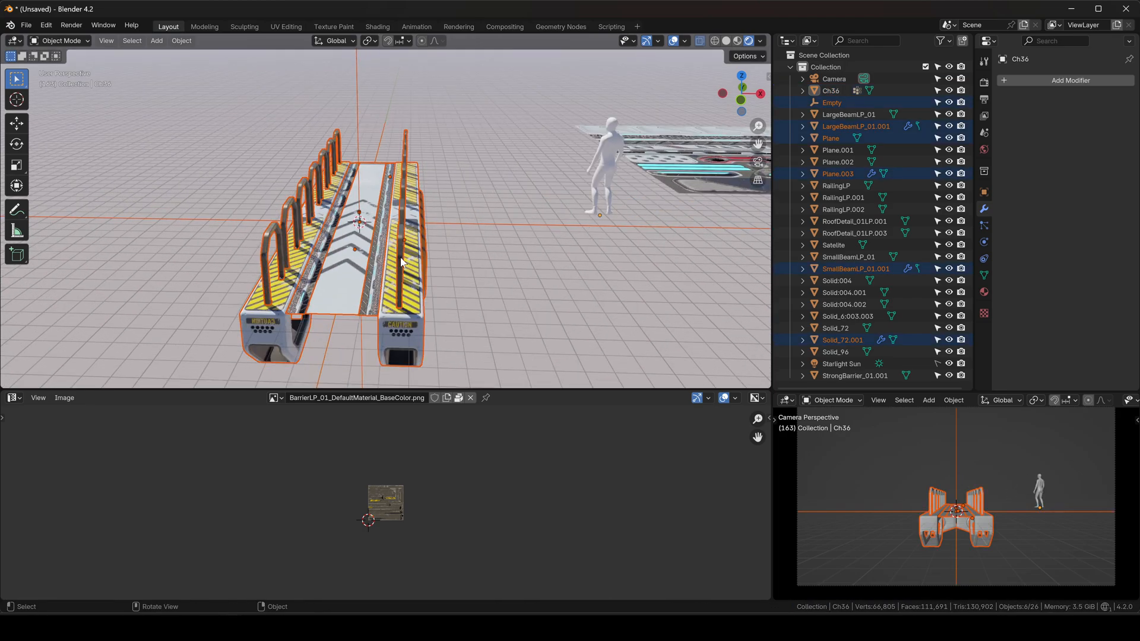
right_click(486, 192)
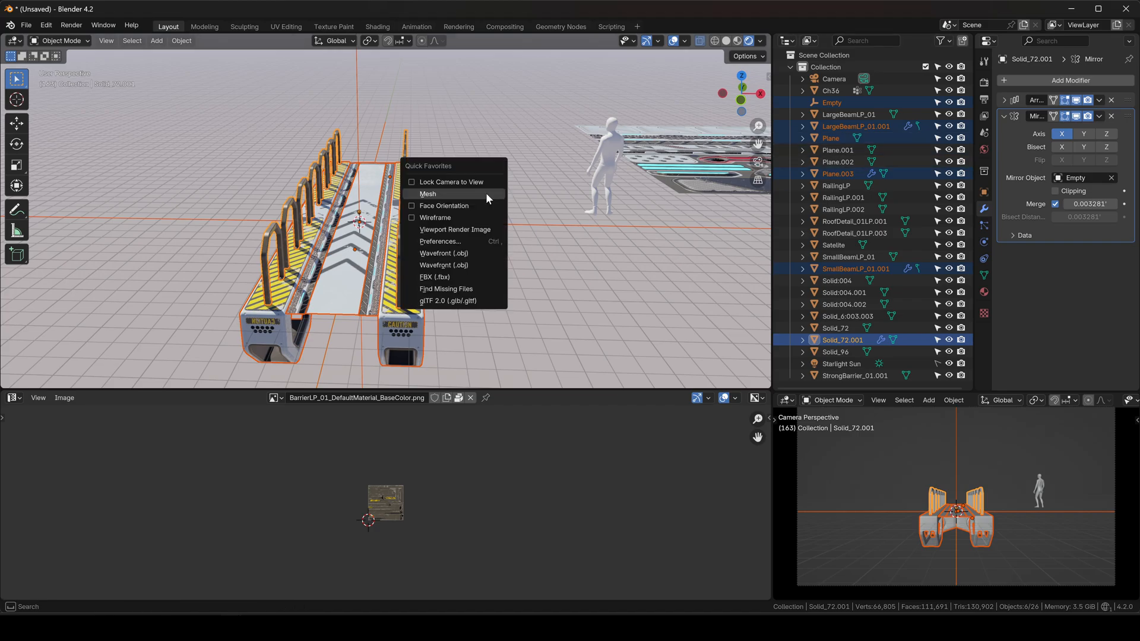
left_click(486, 192)
middle_click_drag(486, 192, 524, 274)
key("ctrl+j")
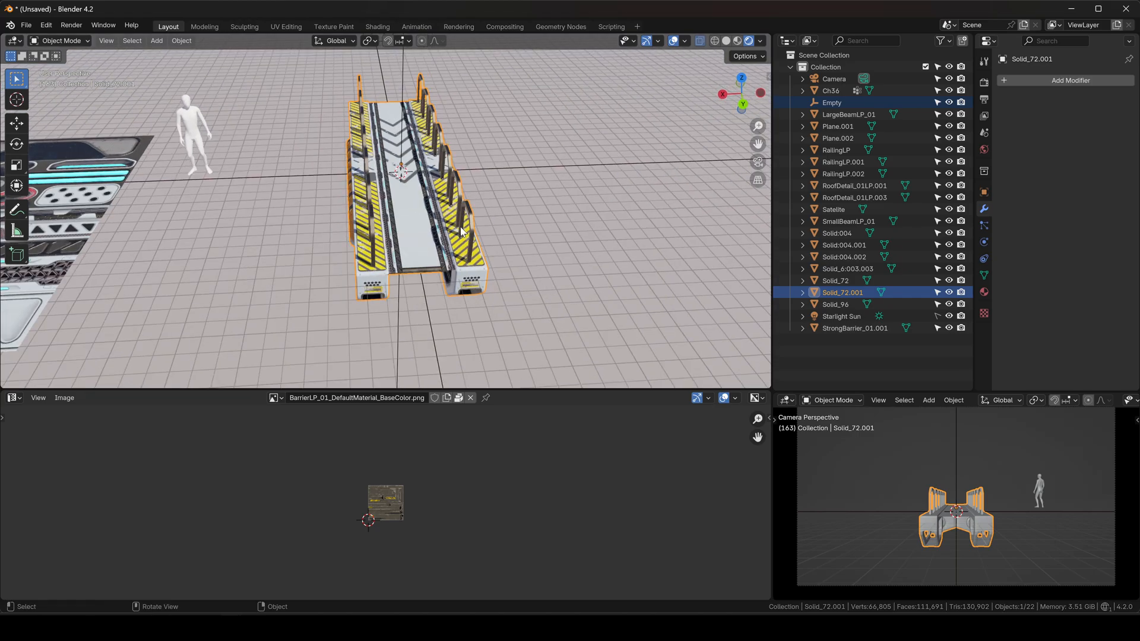
Step: Move the joined walkway along X, well away from the mannequin and out of the camera view, and deselect it
scroll(480, 233, "down", 6)
key("g")
key("x")
left_click(686, 226)
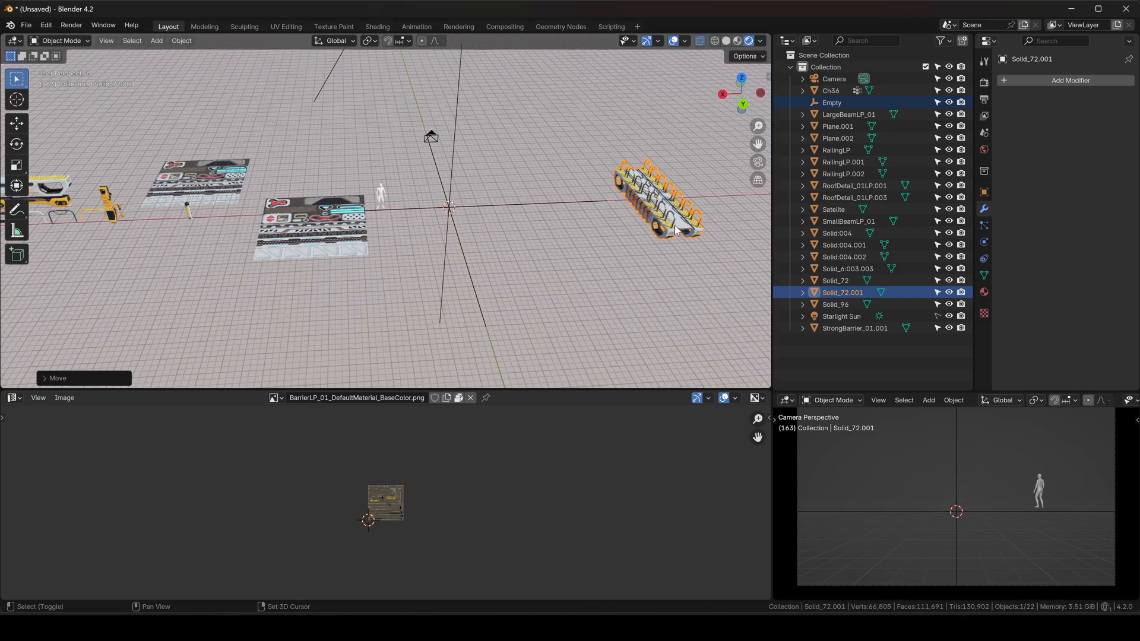
middle_click_drag(624, 260, 476, 266, "shift")
scroll(554, 210, "up", 5)
middle_click_drag(561, 221, 514, 209)
left_click(601, 145)
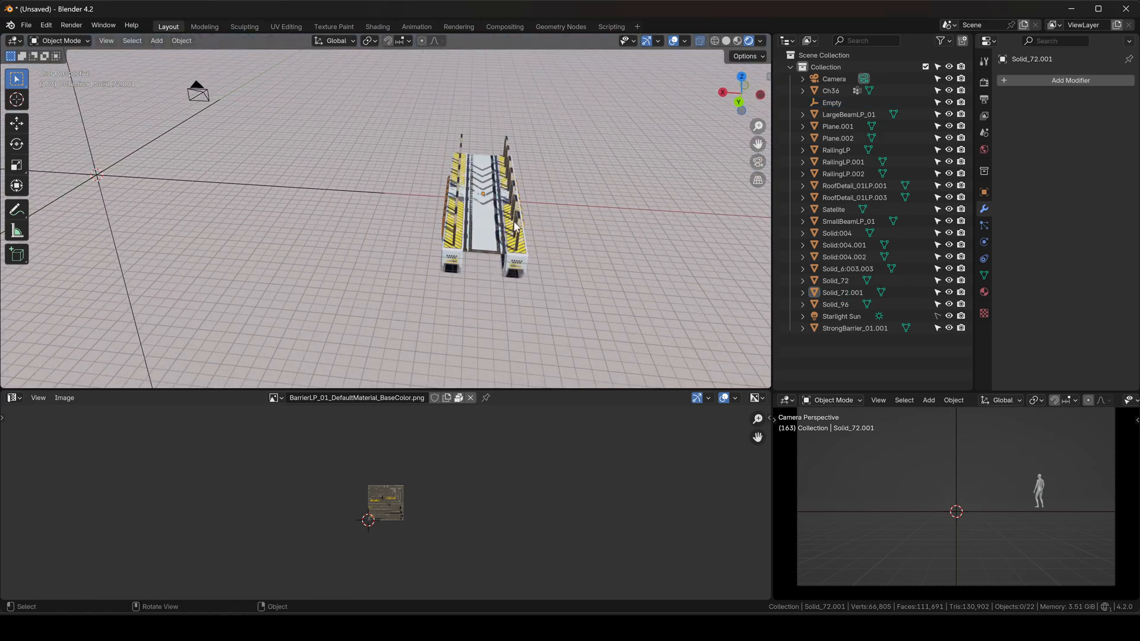
Step: Duplicate the joined walkway and move the copy about 42' along X, back near the world origin
left_click(514, 209)
scroll(514, 209, "down", 4)
key("shift+d")
key("x")
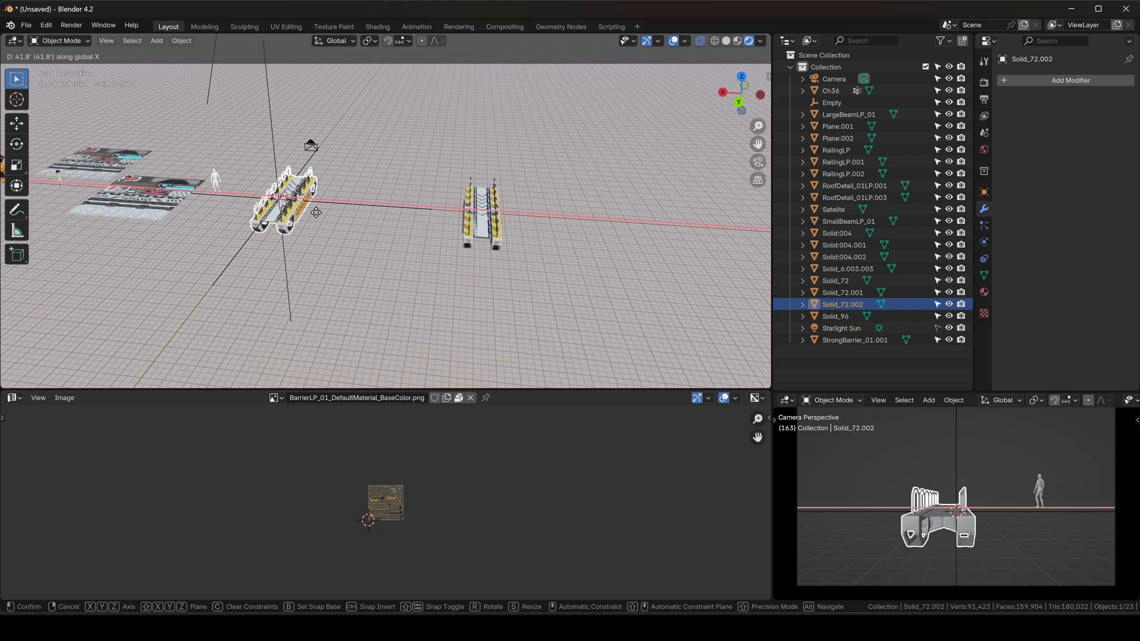
left_click(310, 215)
Step: Add a NURBS path curve at the 3D cursor and scale it up well beyond the walkway's width
middle_click_drag(334, 215, 511, 240, "shift")
key("shift+v")
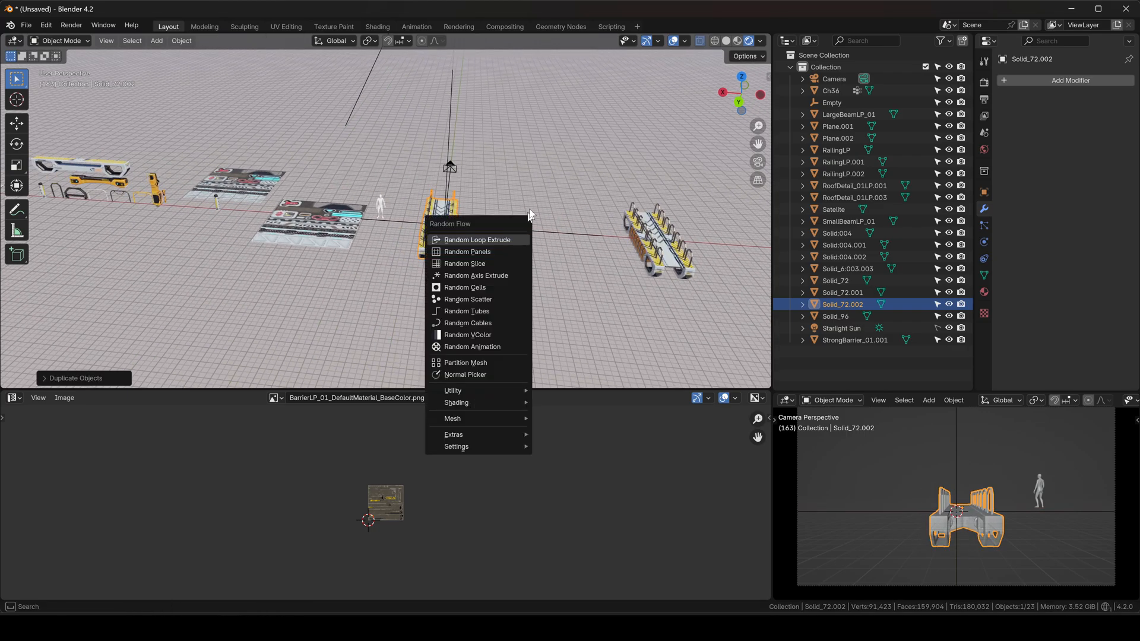
key("Escape")
key("shift+a")
mouse_move(454, 226)
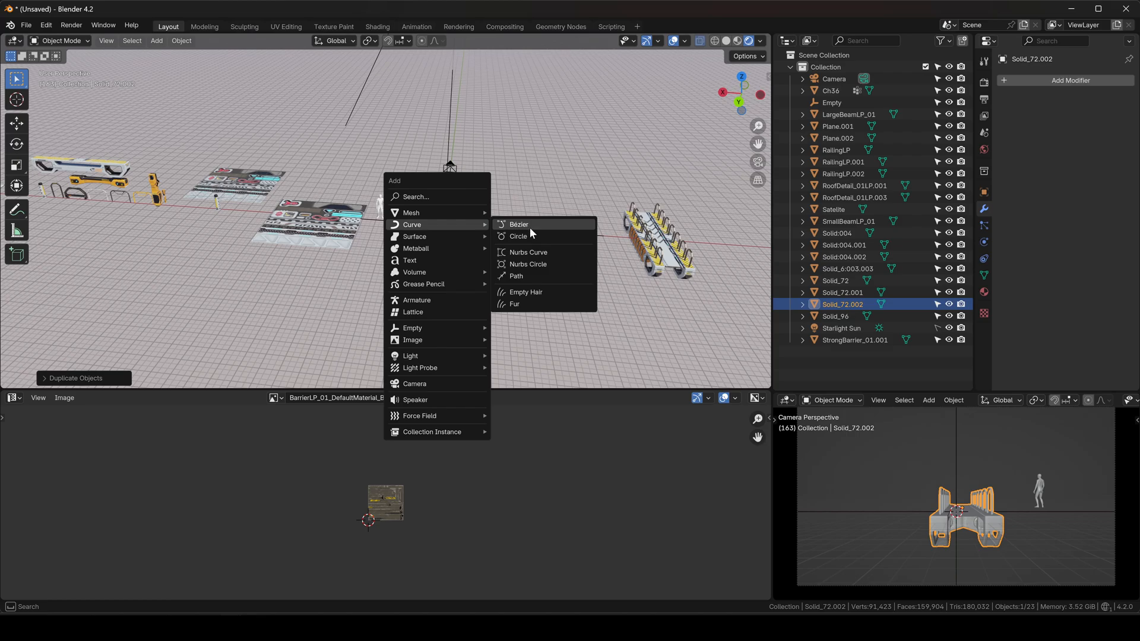
left_click(517, 276)
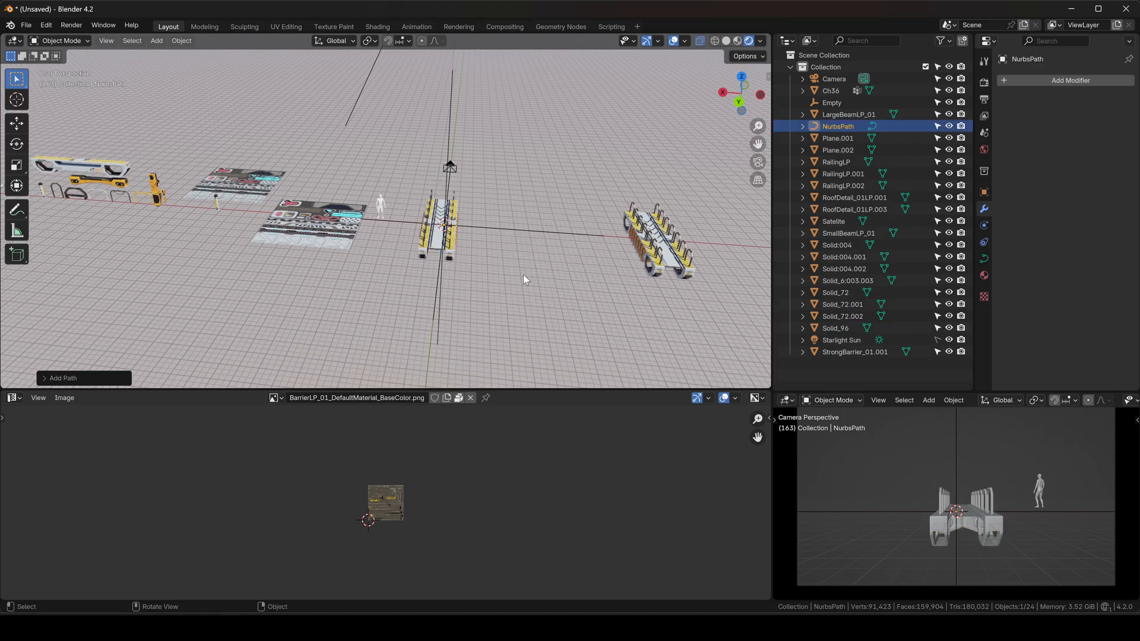
key("s")
left_click(686, 138)
Step: Rotate the path 90° about X and 90° about Z, and scale it up about 4 times
type("r")
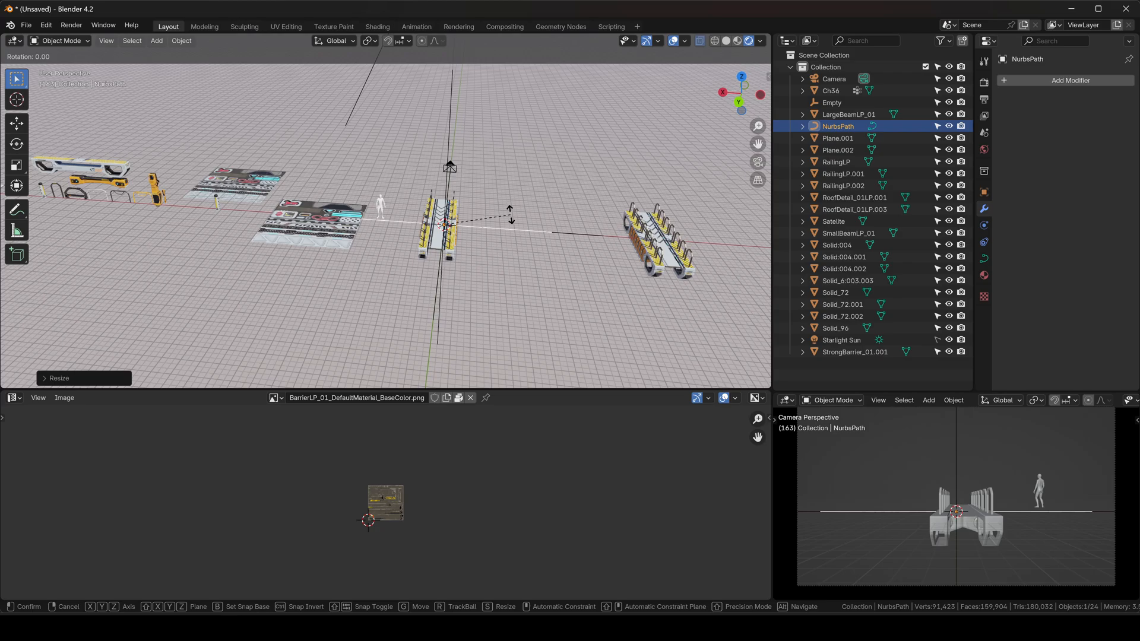
type("x90")
key("Return")
type("rz90")
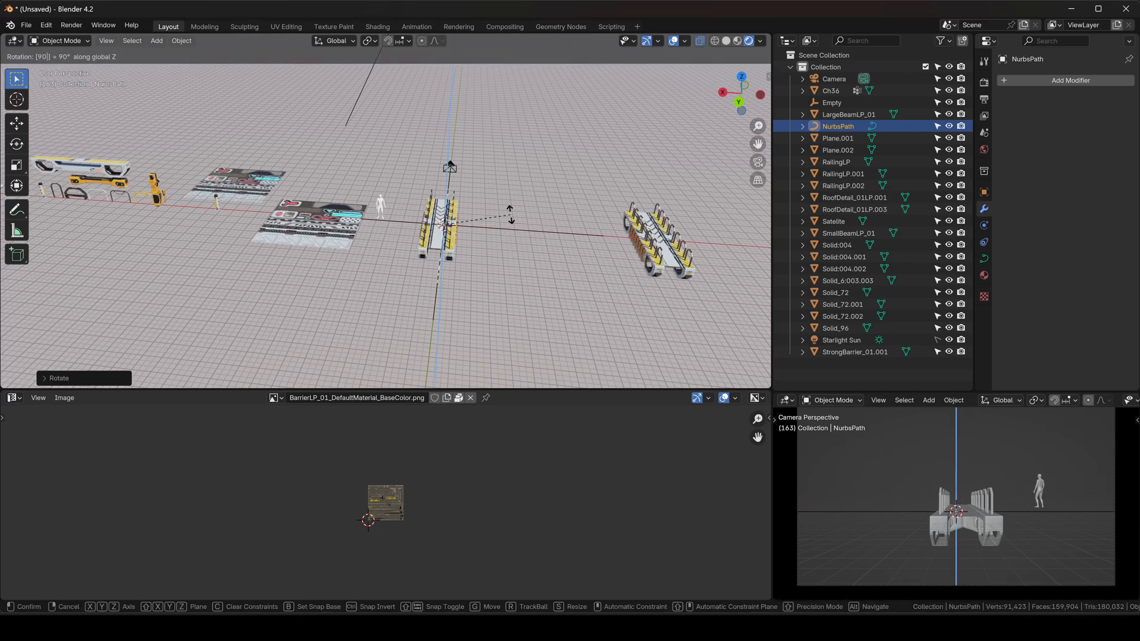
key("Return")
key("s")
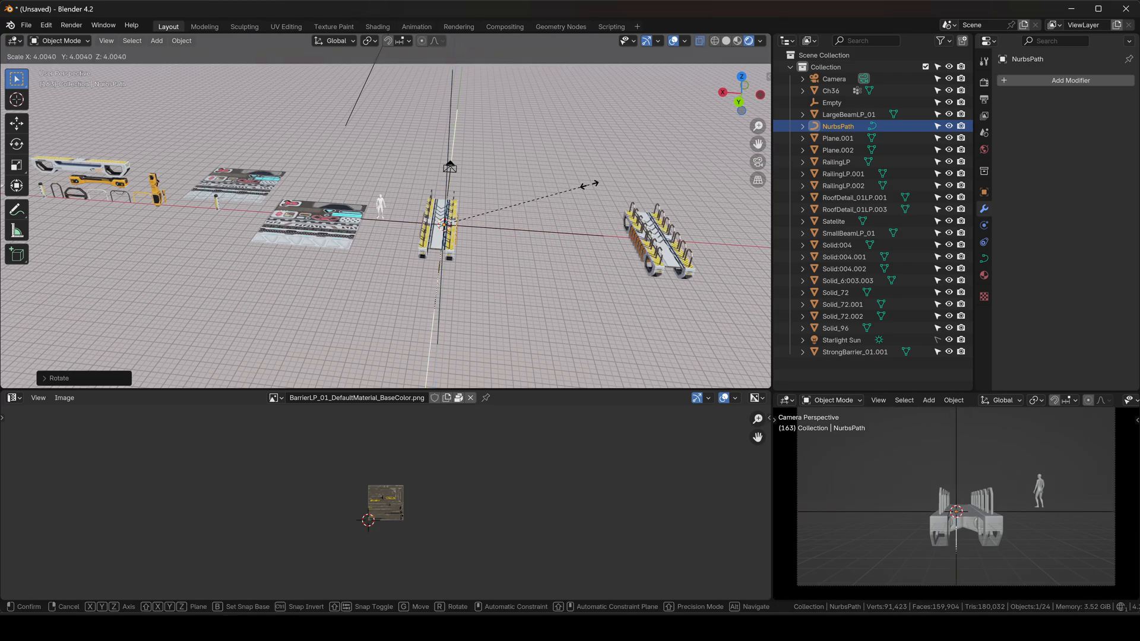
left_click(591, 190)
Step: Select the empty standing at the walkway copy and delete it
middle_click_drag(590, 191, 472, 169)
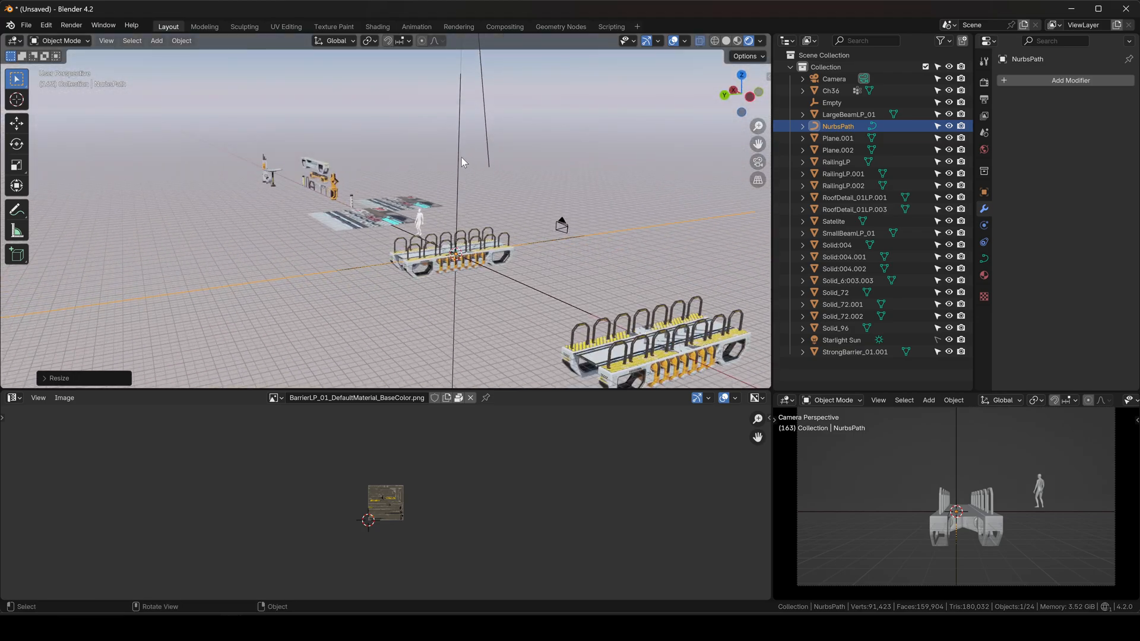
left_click(461, 157)
key("x")
left_click(462, 158)
Step: Select the walkway copy and snap it to the 3D cursor at the world origin
middle_click_drag(430, 258, 456, 240)
left_click(456, 240)
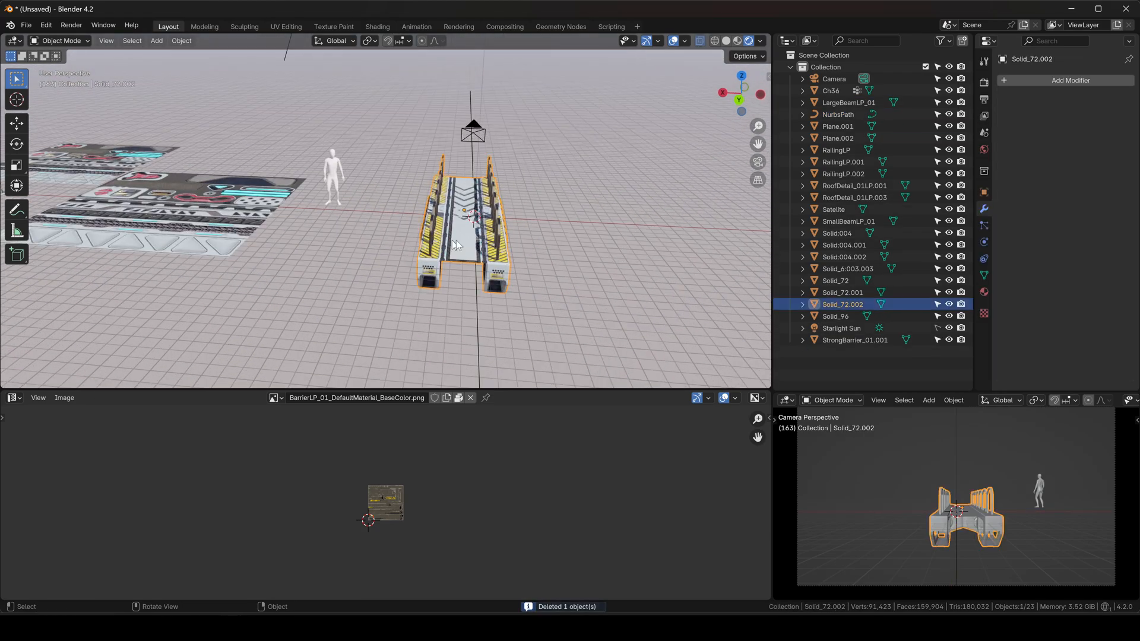
left_click(742, 77)
scroll(380, 267, "down", 4)
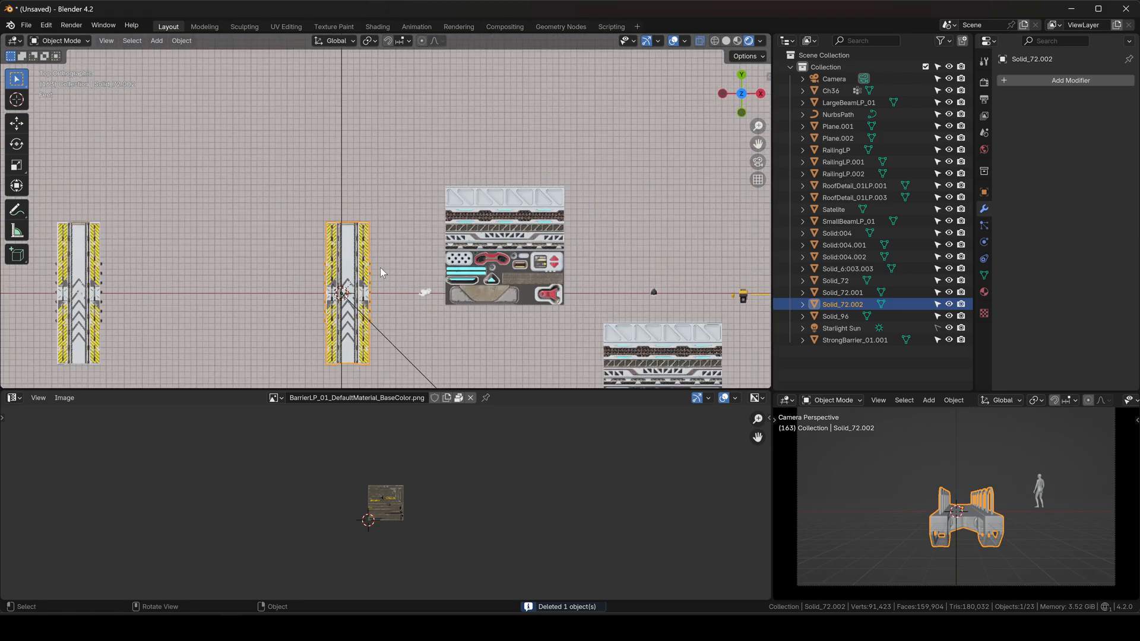
middle_click_drag(380, 267, 422, 200, "shift")
key("shift+s")
left_click(422, 137)
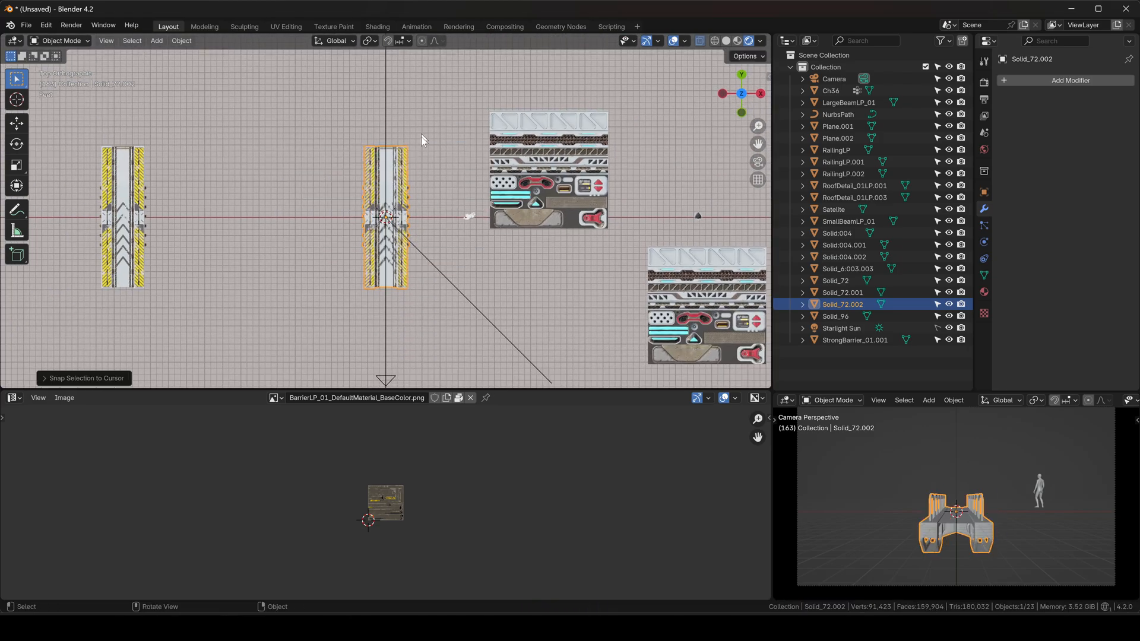
Step: Add an Array modifier to the walkway copy with a relative offset of 0 on X and 1 on Y
middle_click_drag(402, 244, 482, 237)
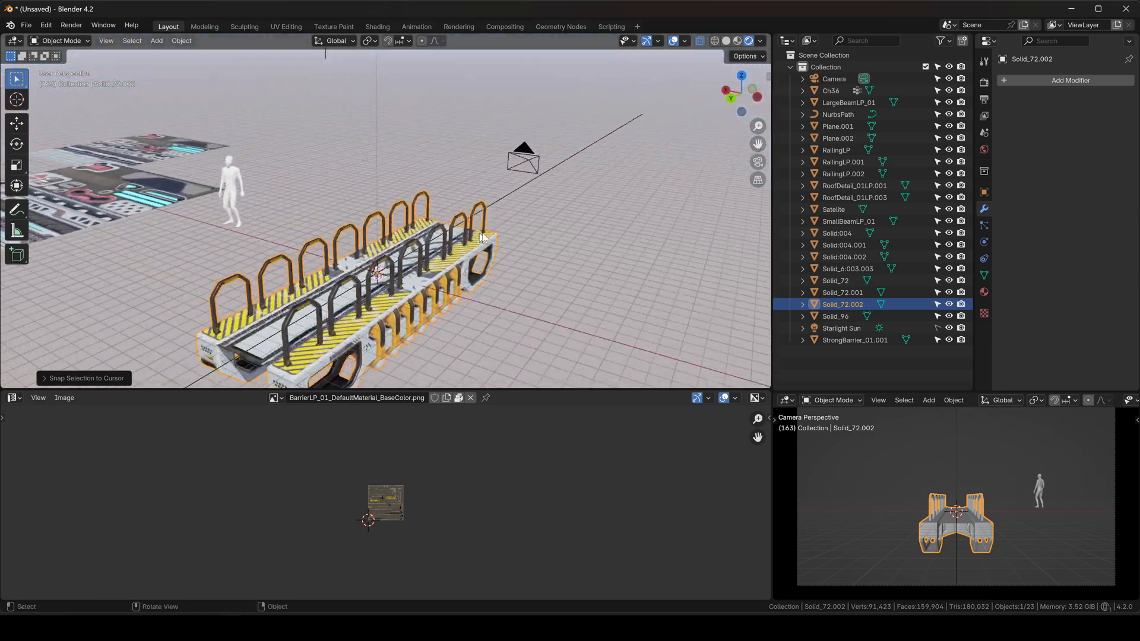
type("arr")
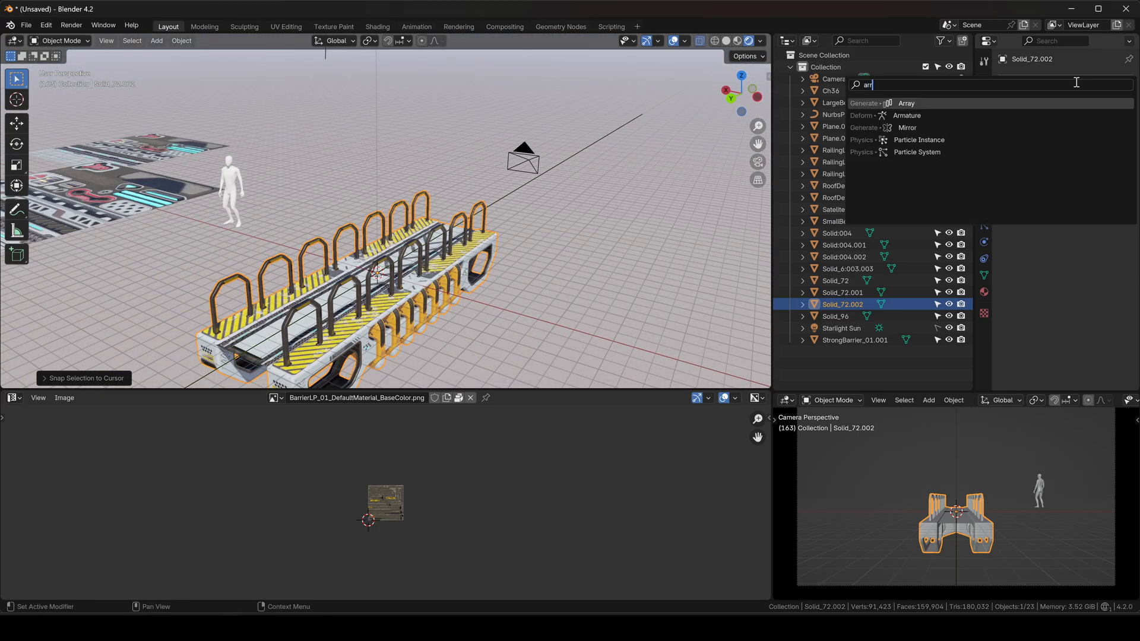
key("Return")
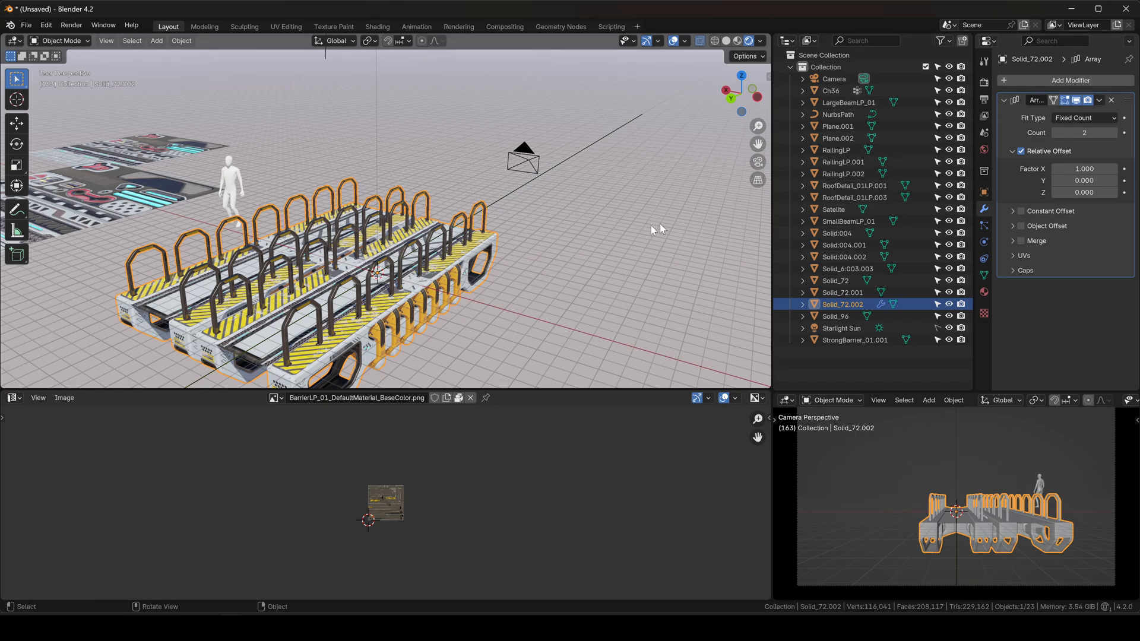
scroll(651, 226, "down", 3)
type("0")
key("Tab")
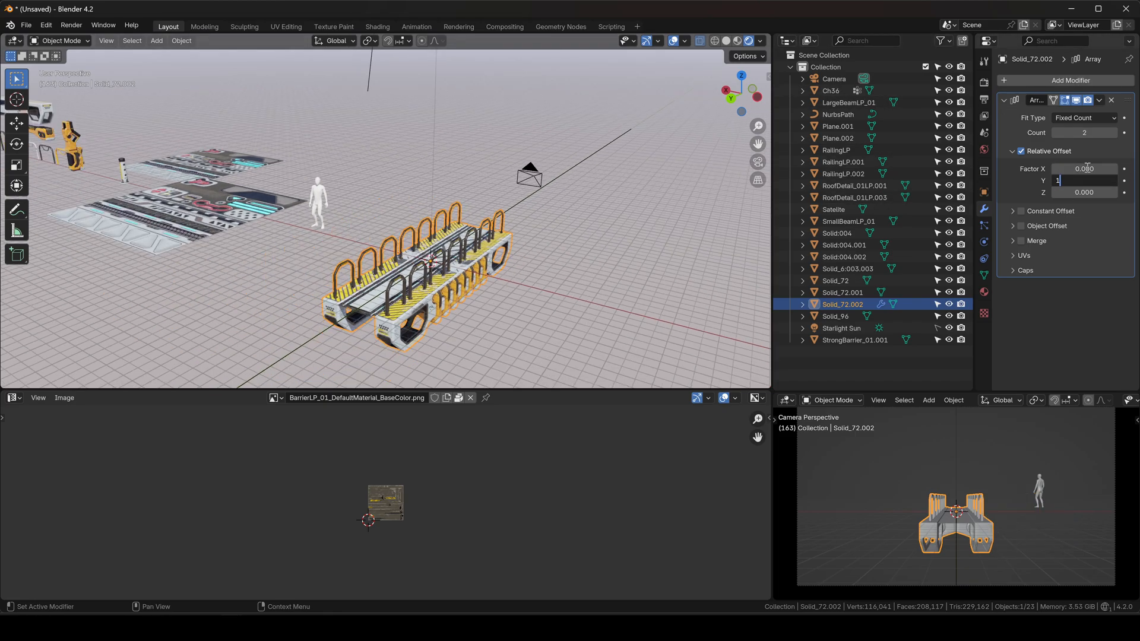
type("1")
key("Return")
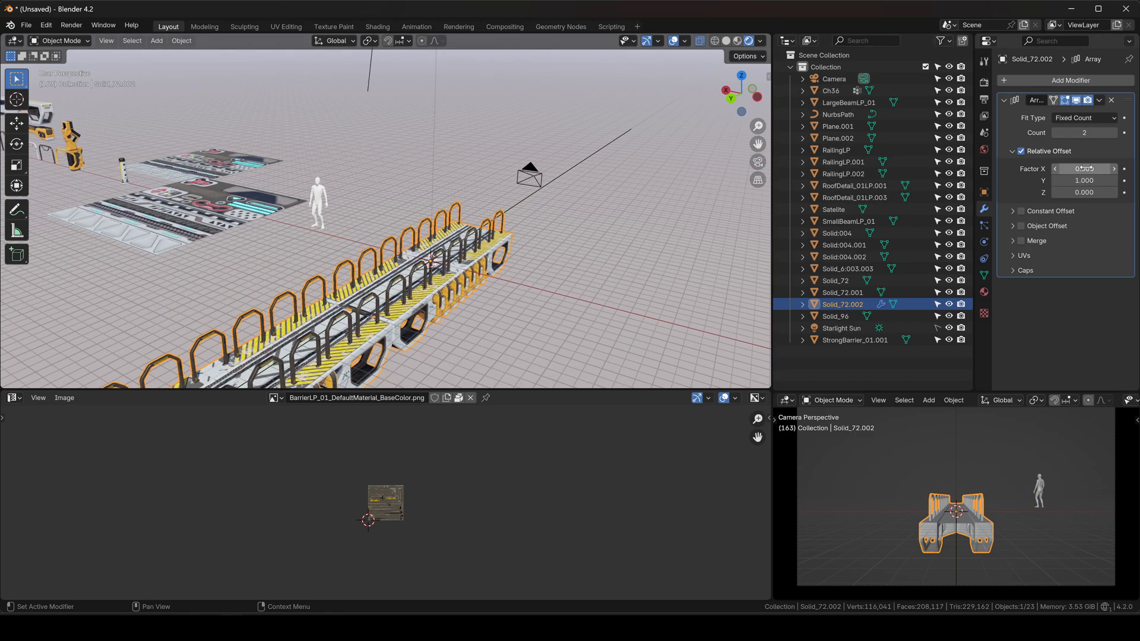
Step: Add a Curve modifier to the arrayed walkway using NurbsPath as the curve object, and increase the array count
left_click(1049, 81)
type("cur")
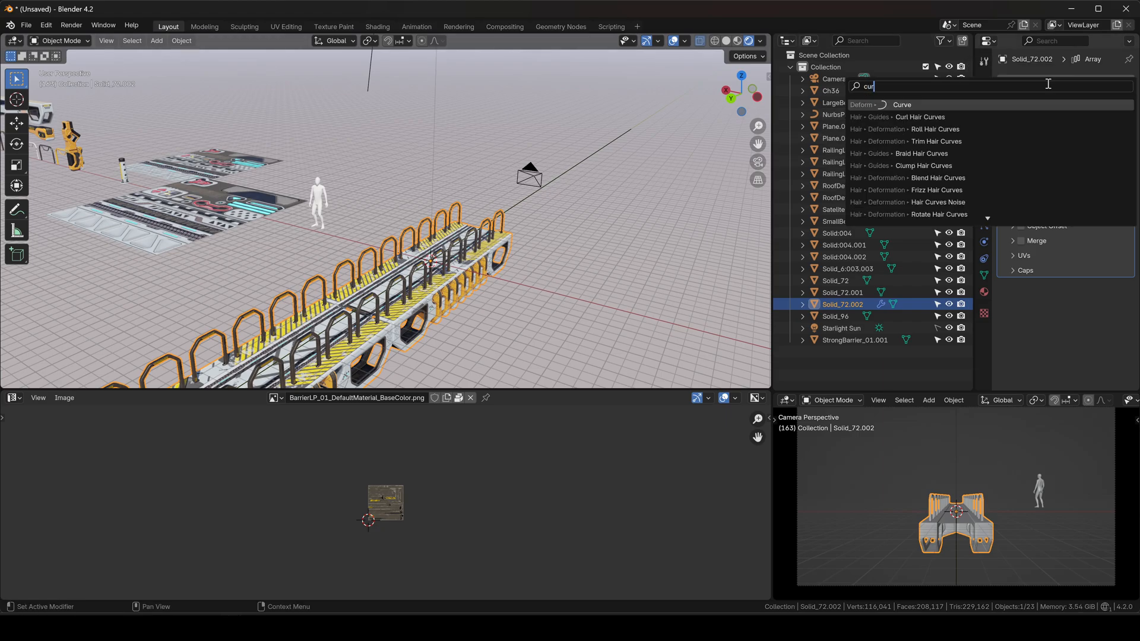
left_click(962, 105)
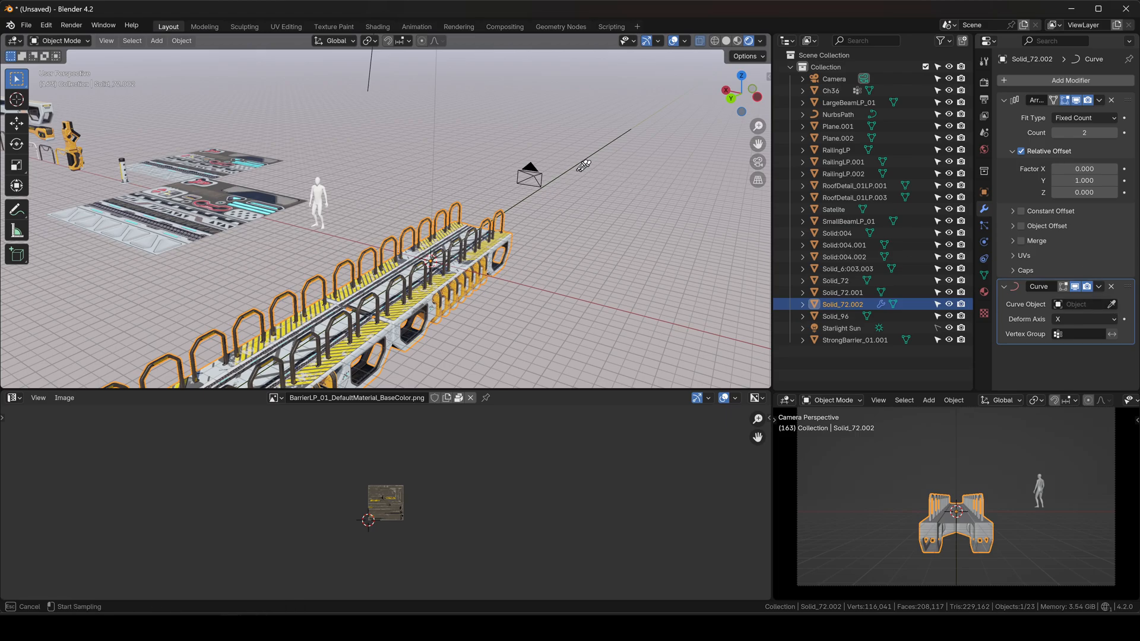
left_click(571, 168)
middle_click_drag(661, 168, 269, 196)
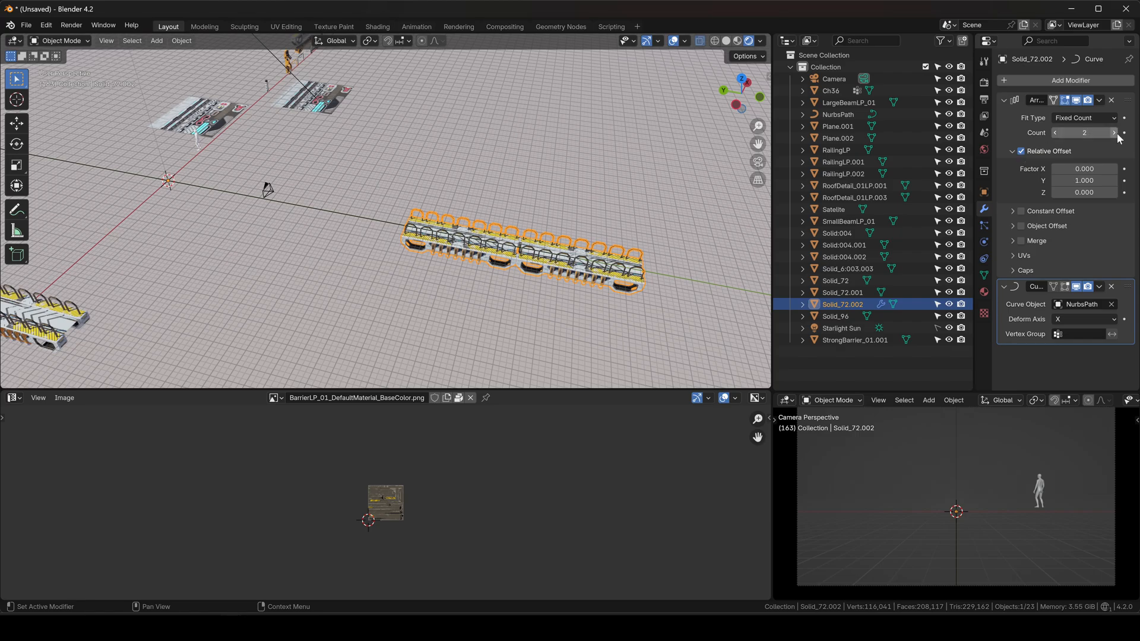
middle_click_drag(694, 199, 374, 190)
Step: Edit the NURBS path and move the control points at one end within the XY plane to bend the walkway
left_click(304, 188)
key("Tab")
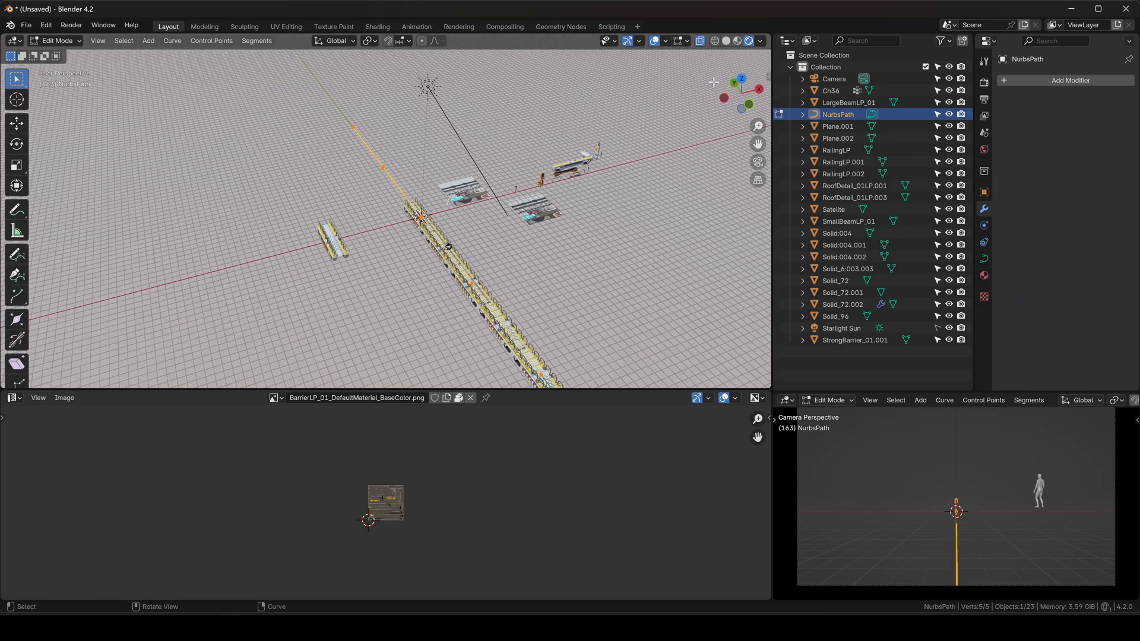
left_click(744, 80)
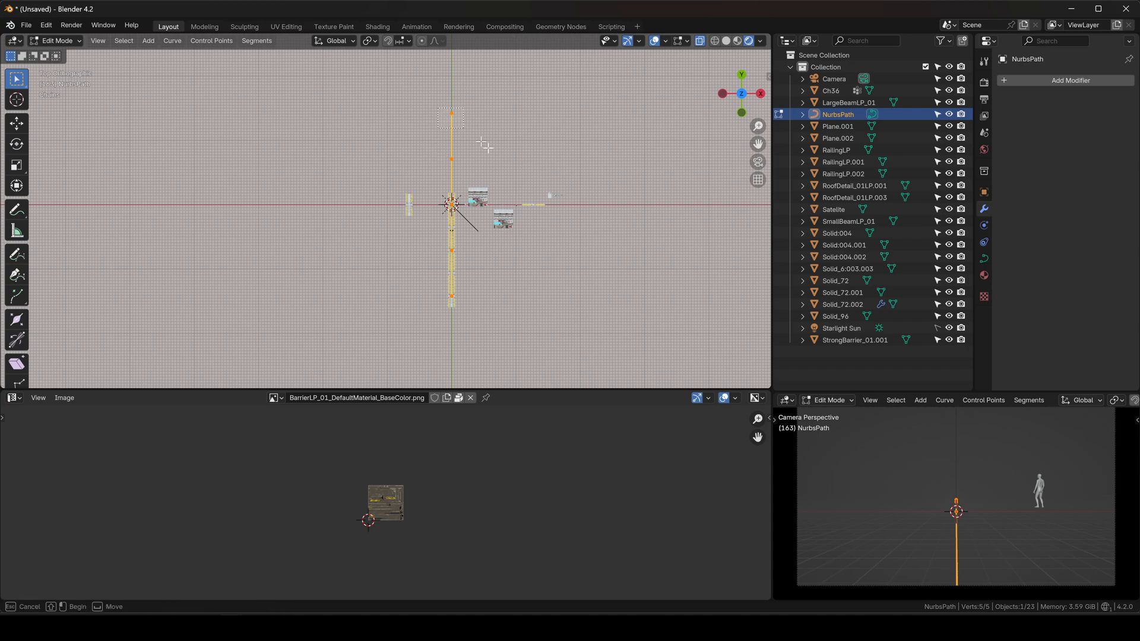
middle_click_drag(470, 230, 506, 177)
key("g")
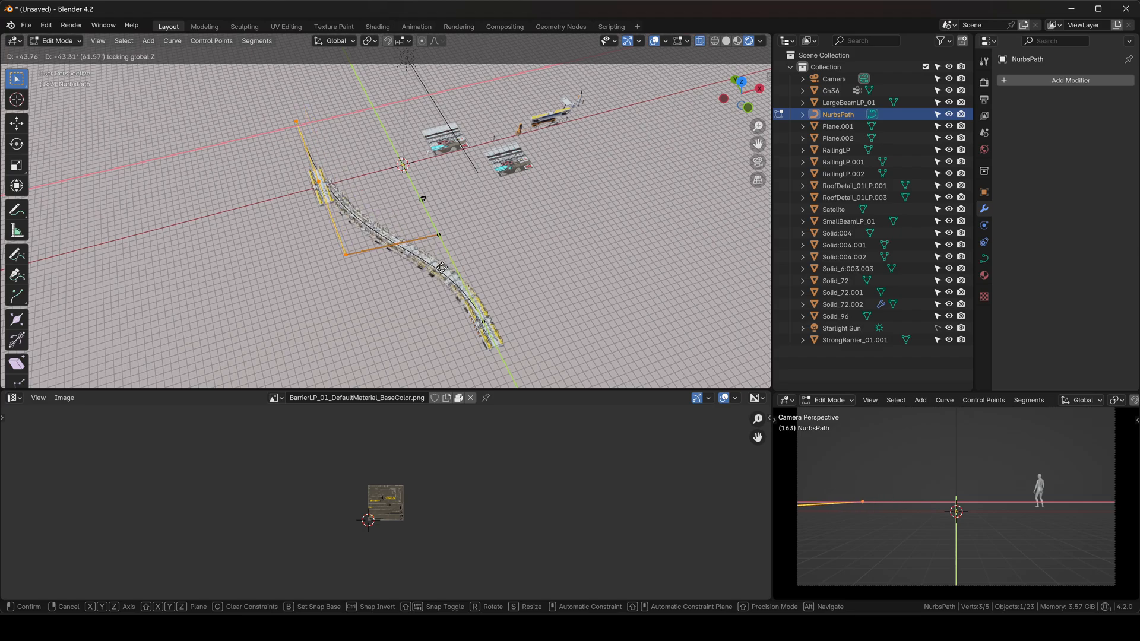
left_click(412, 313)
Step: Move another single control point of the path within the XY plane to shape the walkway into an S-curve
scroll(404, 321, "up", 6)
middle_click_drag(537, 197, 476, 240)
left_click(616, 236)
key("g")
key("shift+z")
left_click(499, 248)
key("g")
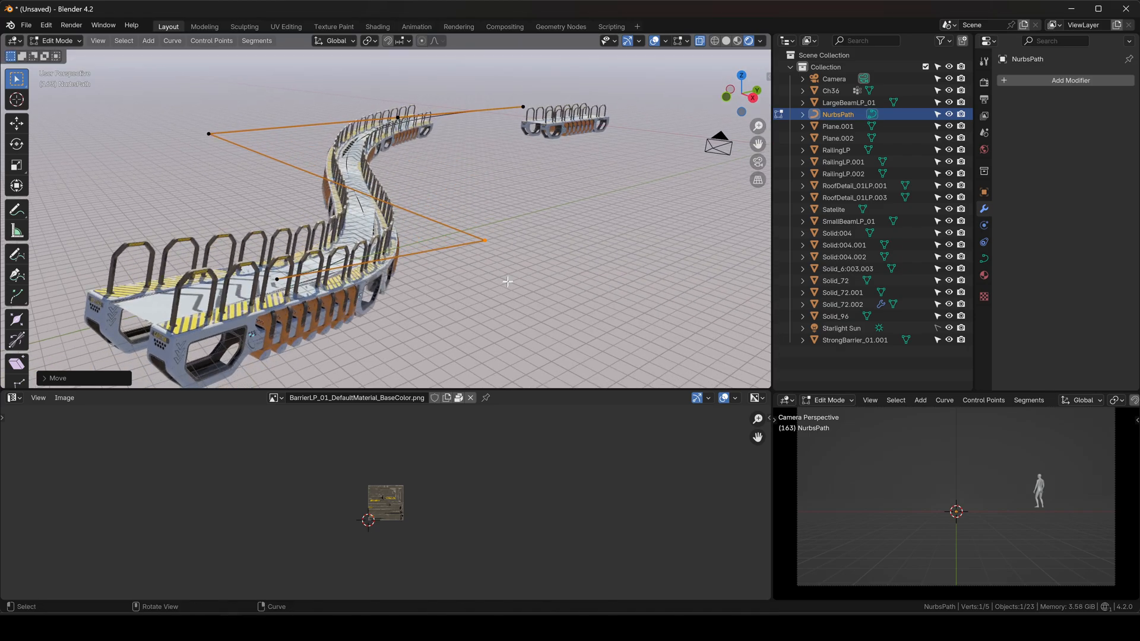
Step: Leave path editing, select the curved walkway and set its array count to 7
middle_click_drag(507, 282, 293, 218)
left_click(310, 230)
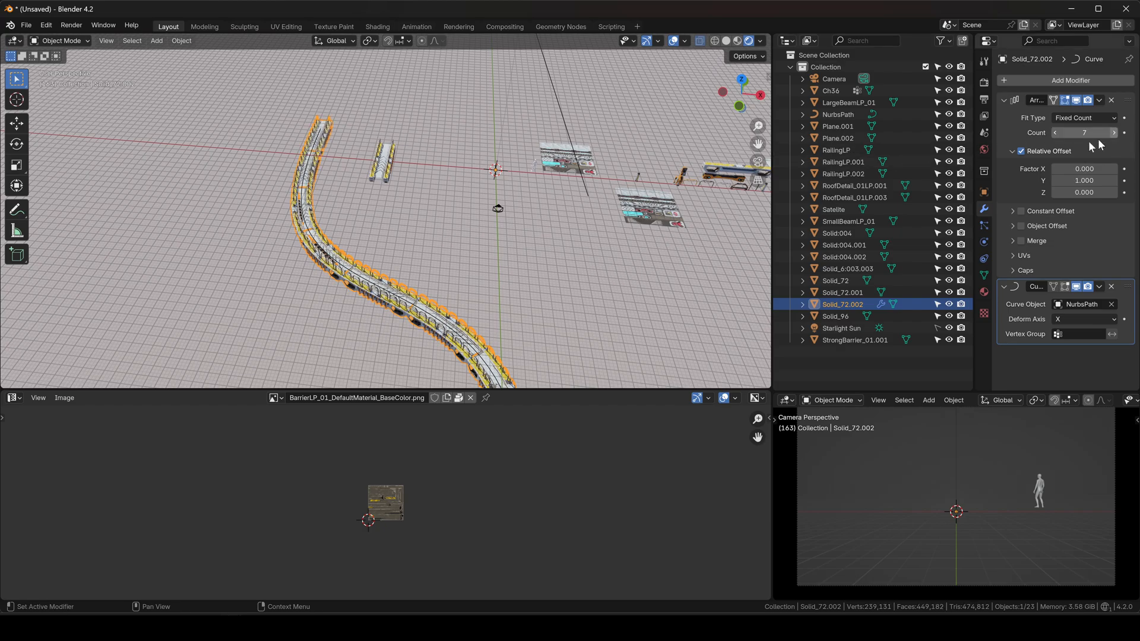
middle_click_drag(387, 247, 418, 228)
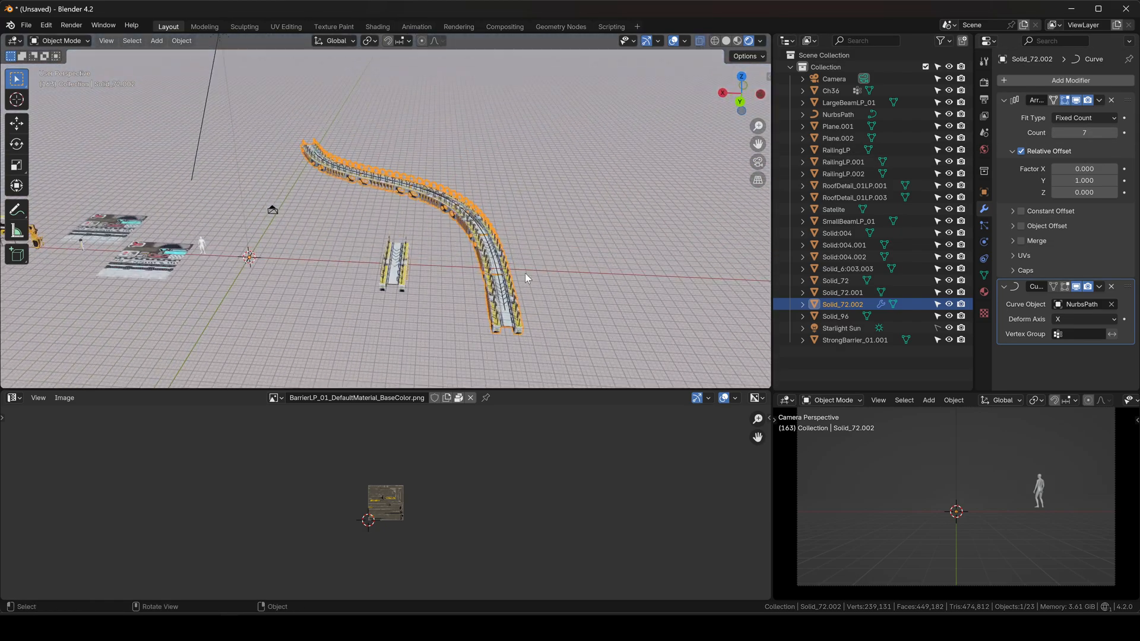
Step: Inspect the joints between the curved walkway's segments and set the array's relative Y offset to 0.95
scroll(522, 272, "up", 2)
middle_click_drag(522, 272, 540, 294)
left_click(514, 248)
scroll(515, 248, "up", 5)
scroll(541, 294, "up", 6)
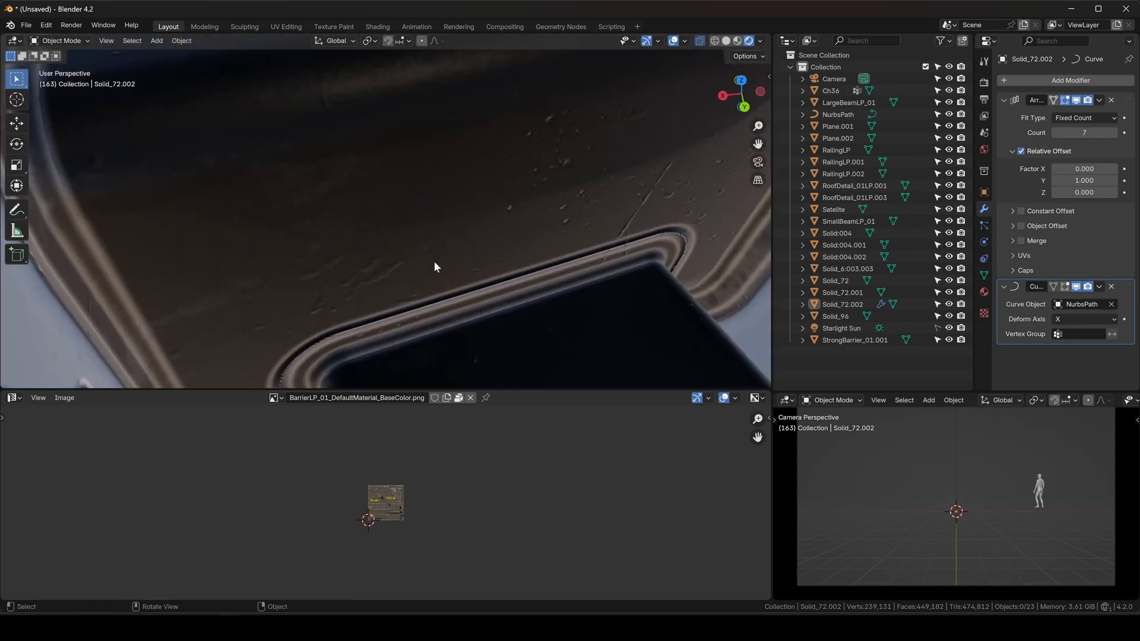
scroll(434, 261, "down", 6)
middle_click_drag(434, 261, 647, 231, "shift")
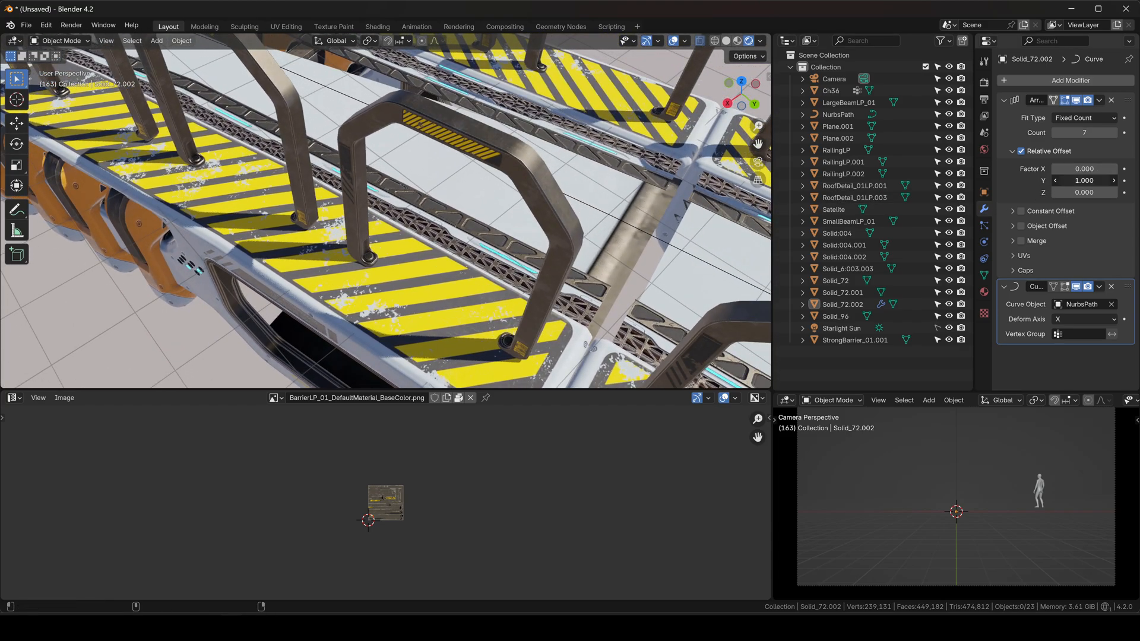
left_click_drag(1091, 179, 1094, 179)
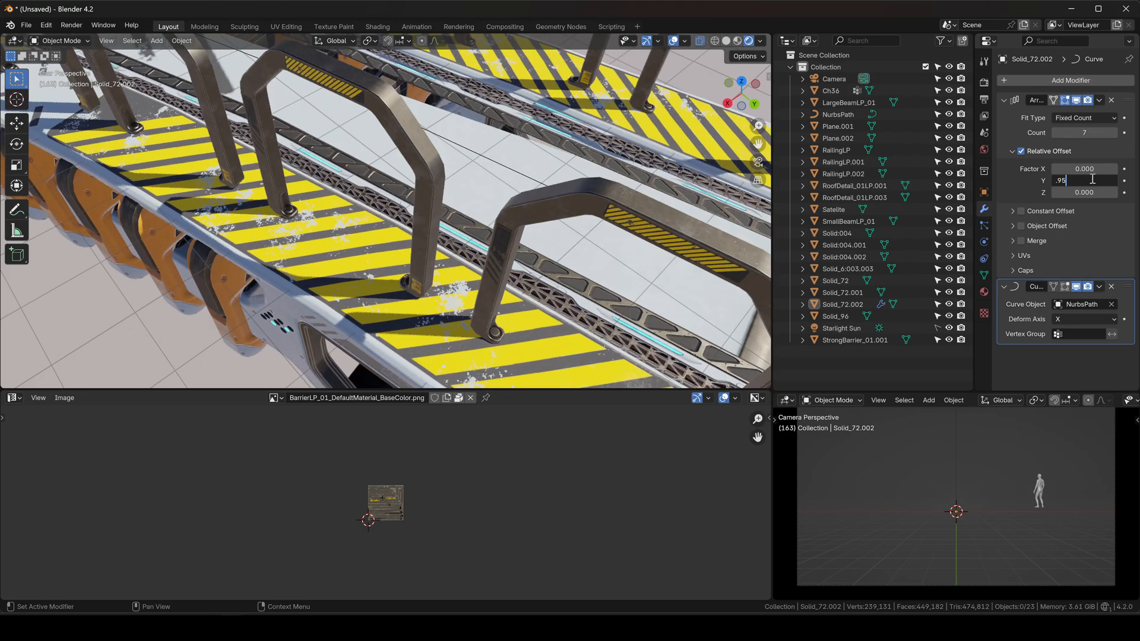
key("Return")
Step: Duplicate the single walkway module and move the copy along X, past the curved walkway
scroll(550, 170, "down", 5)
middle_click_drag(550, 170, 408, 175, "shift")
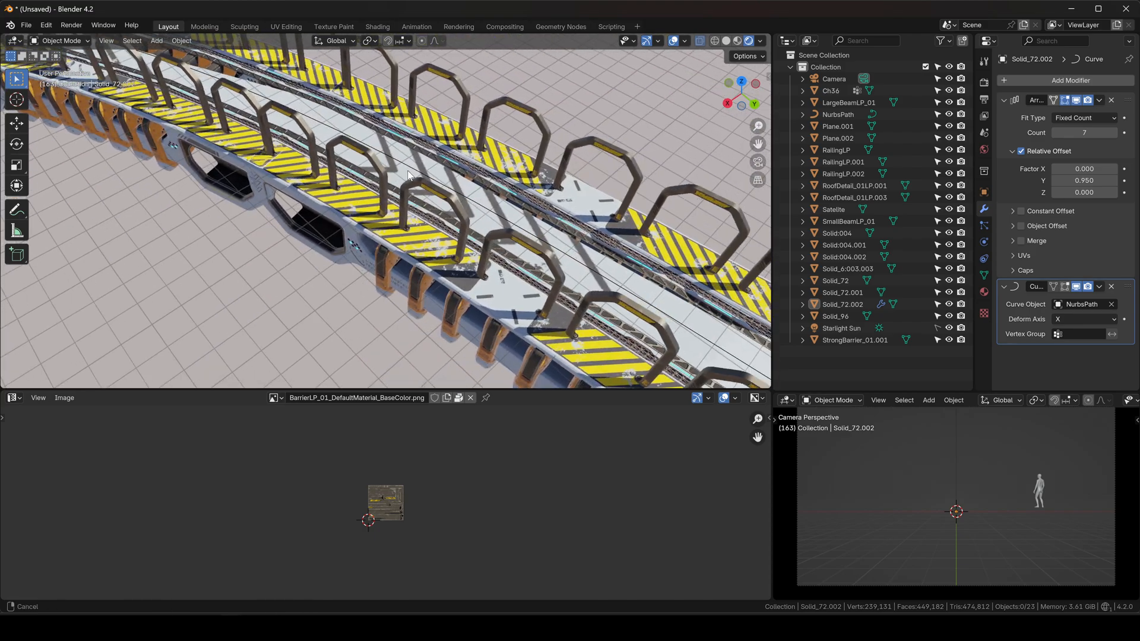
scroll(476, 202, "down", 4)
middle_click_drag(475, 202, 410, 166)
scroll(276, 241, "down", 4)
middle_click_drag(276, 241, 416, 246, "shift")
left_click(393, 242)
scroll(473, 243, "down", 5)
key("shift+d")
key("x")
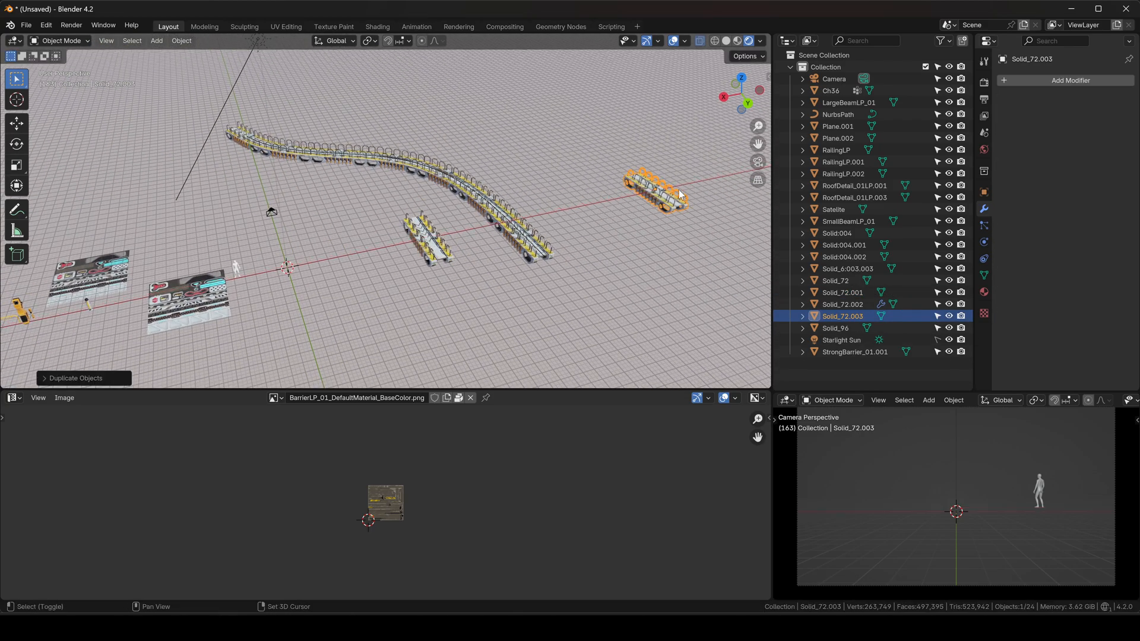
Step: Add an Array modifier to the new walkway copy with relative offset X 0 and Y 1
scroll(680, 195, "up", 6)
type("arr")
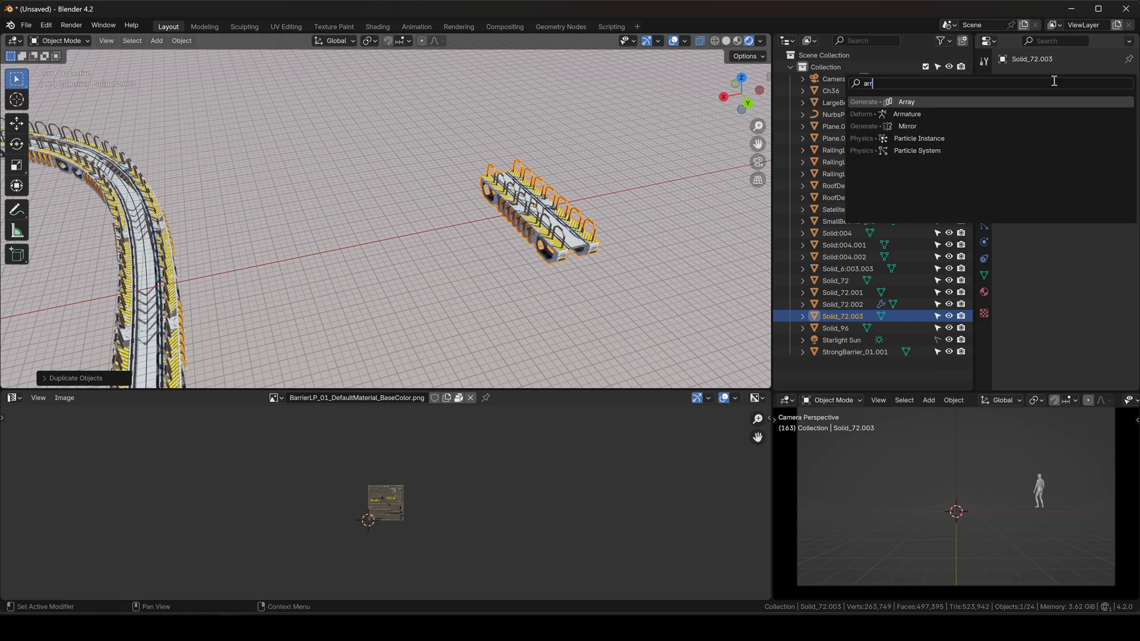
key("Return")
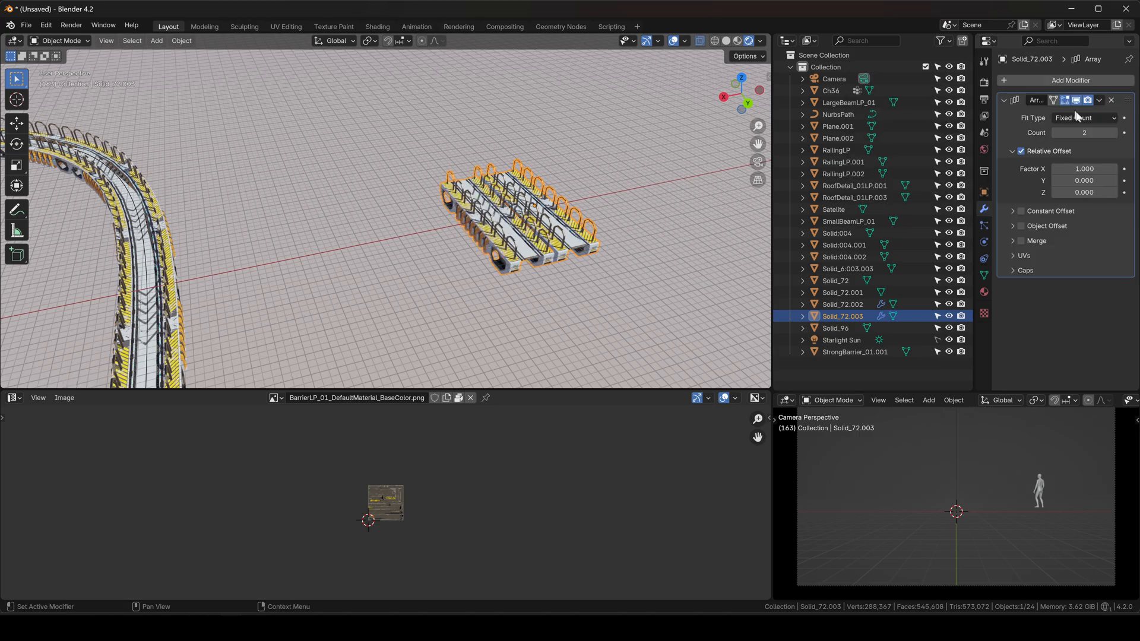
left_click(1095, 172)
type("0")
key("Tab")
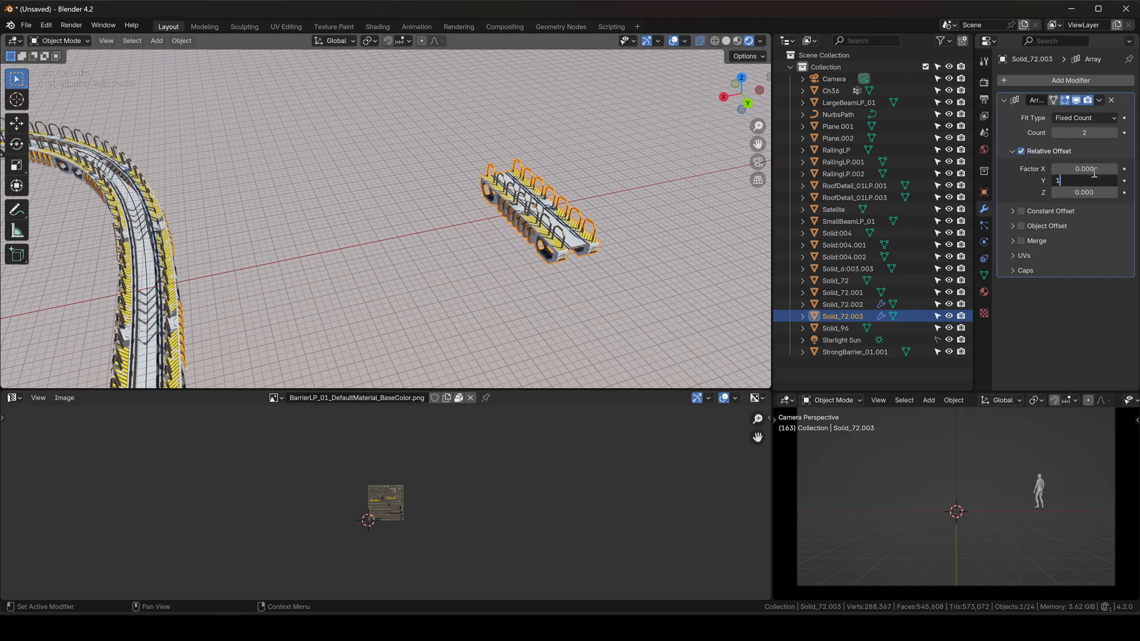
type("1")
key("Return")
Step: Set the new walkway's array count to 6
left_click(1114, 134)
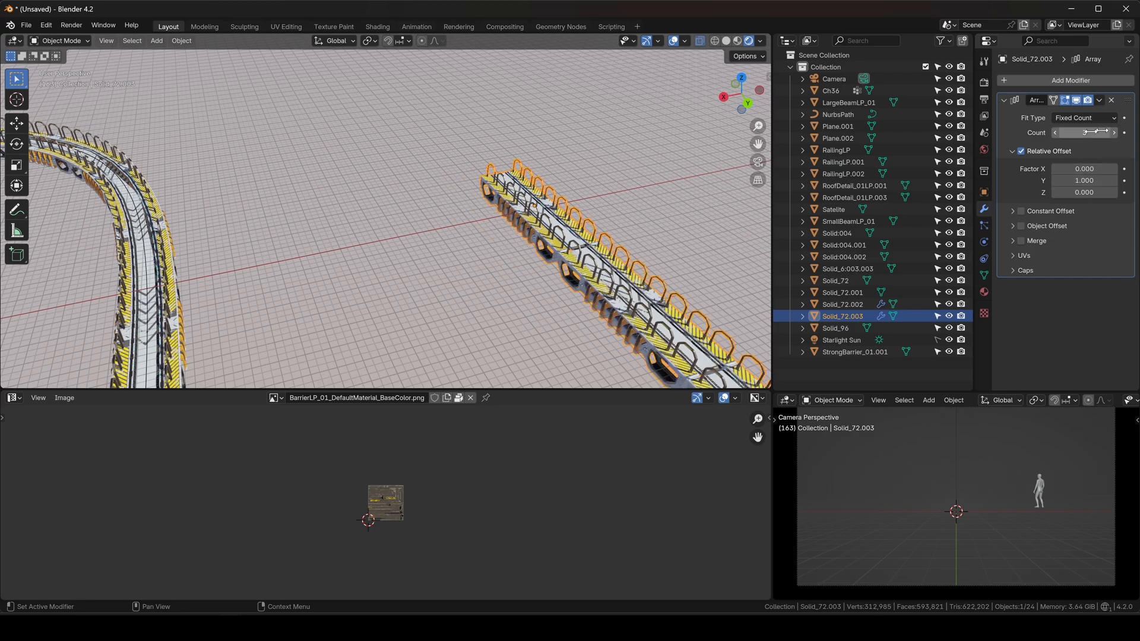
scroll(629, 290, "down", 6)
middle_click_drag(628, 289, 595, 266, "shift")
left_click_drag(1093, 133, 1095, 133)
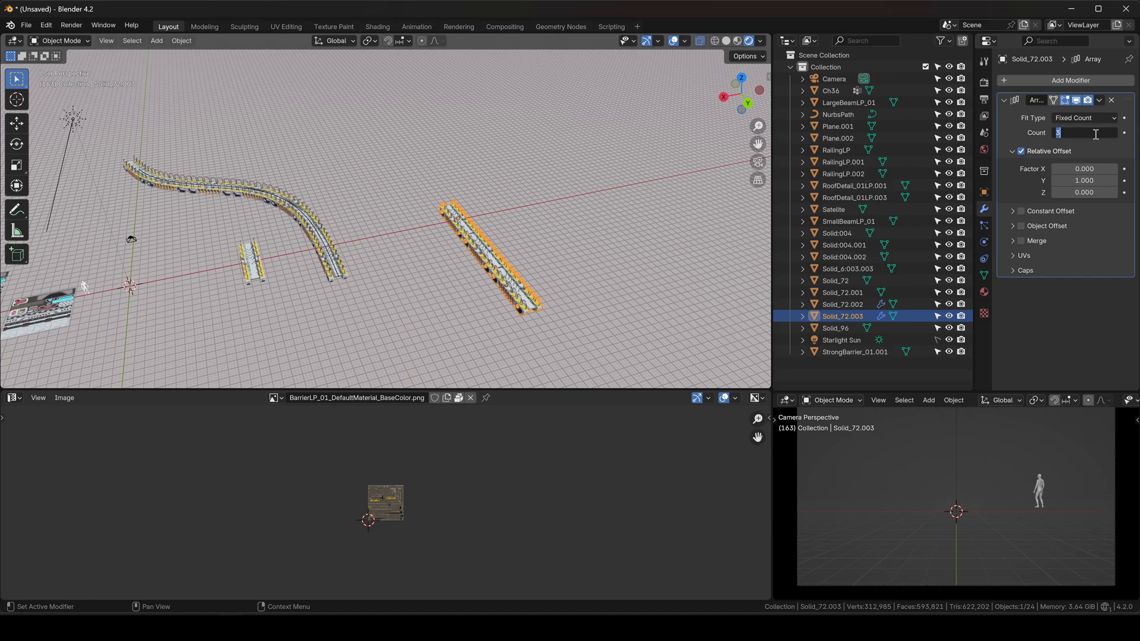
type("6")
key("Return")
Step: Add a Simple Deform modifier to the arrayed walkway, set to Bend around the Z axis
left_click(1057, 81)
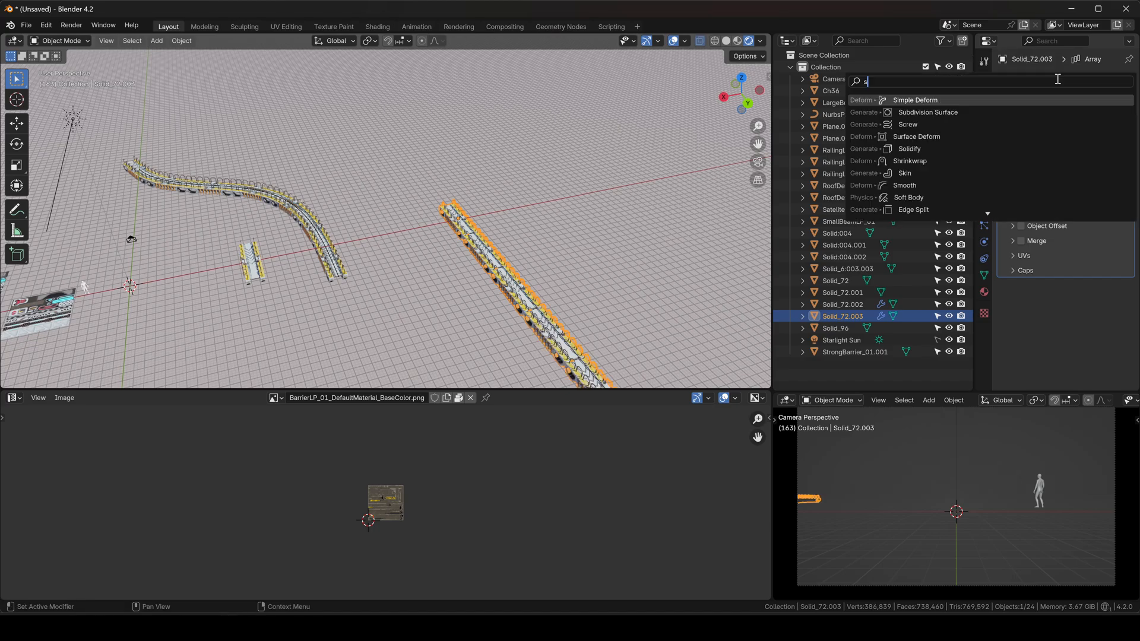
type("sim")
key("Return")
middle_click_drag(615, 281, 540, 244, "shift")
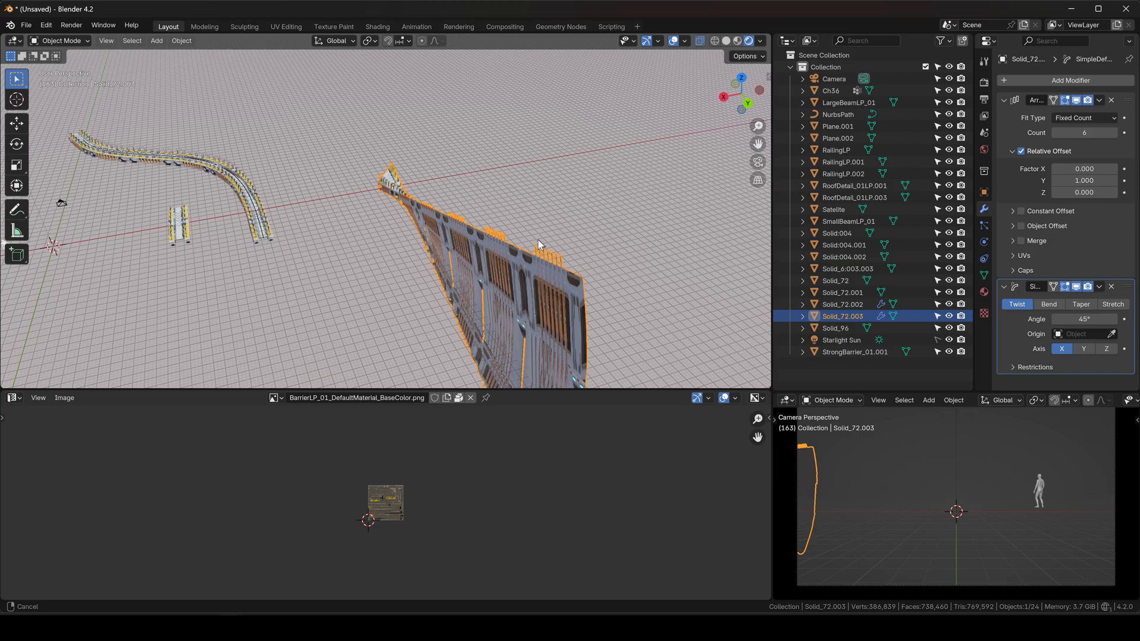
left_click(1044, 309)
left_click(1106, 348)
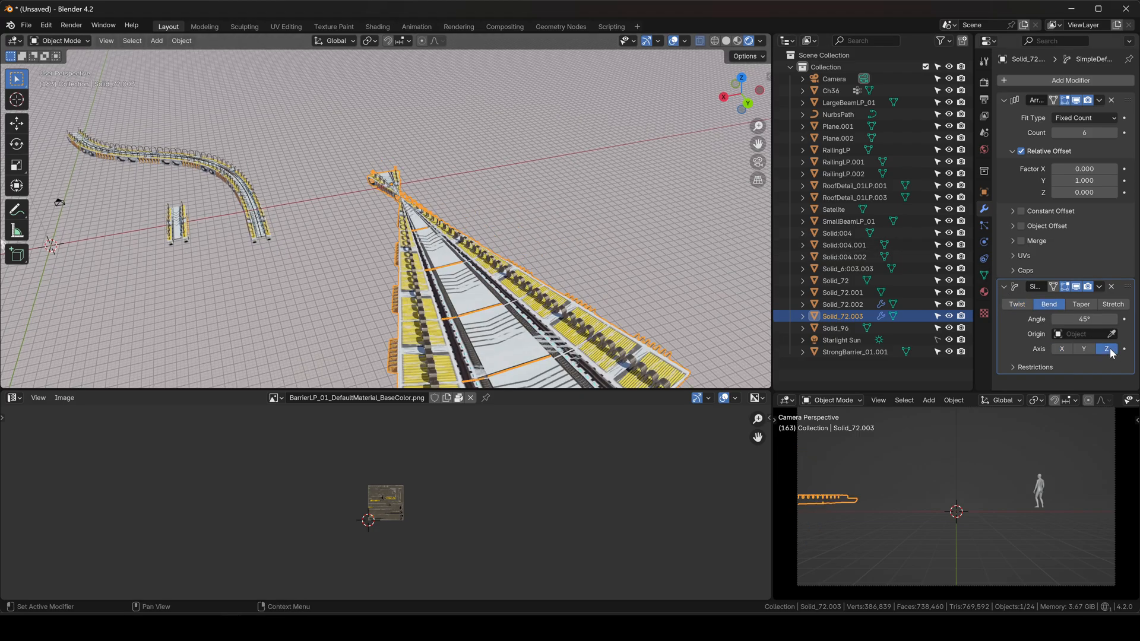
Step: Apply the bent walkway's transform and reset its origin point
middle_click_drag(475, 221, 523, 211)
scroll(366, 203, "up", 4)
key("ctrl+a")
left_click(451, 242)
right_click(522, 210)
left_click(618, 218)
middle_click_drag(617, 218, 480, 291)
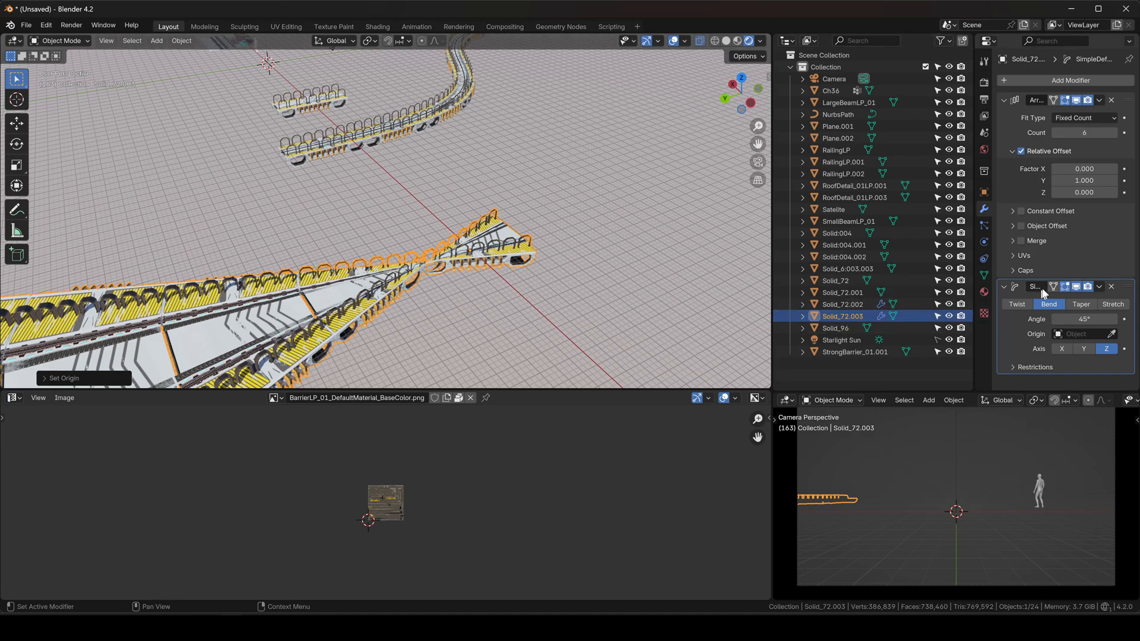
Step: Add an empty at the world origin and scale it up to about 12.15
scroll(531, 236, "down", 2)
middle_click_drag(530, 236, 516, 269, "shift")
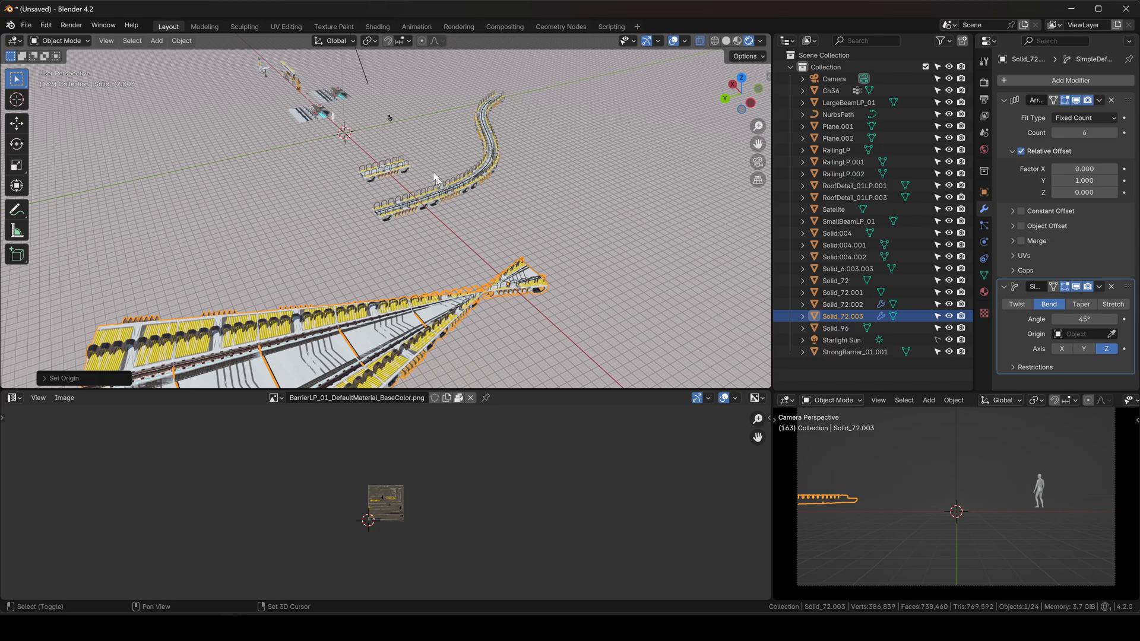
key("shift+a")
mouse_move(385, 272)
left_click(475, 273)
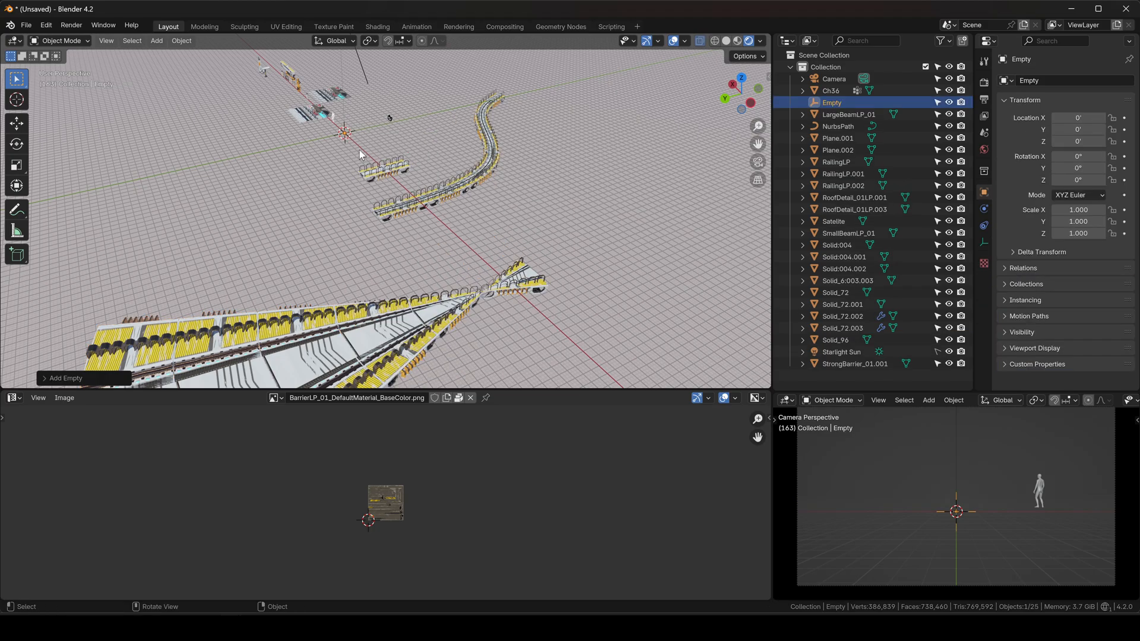
key("s")
left_click(572, 148)
Step: Move the empty within the XY plane onto the bent walkway, to about X -130.9', Y 10.7'
key("g")
key("shift+z")
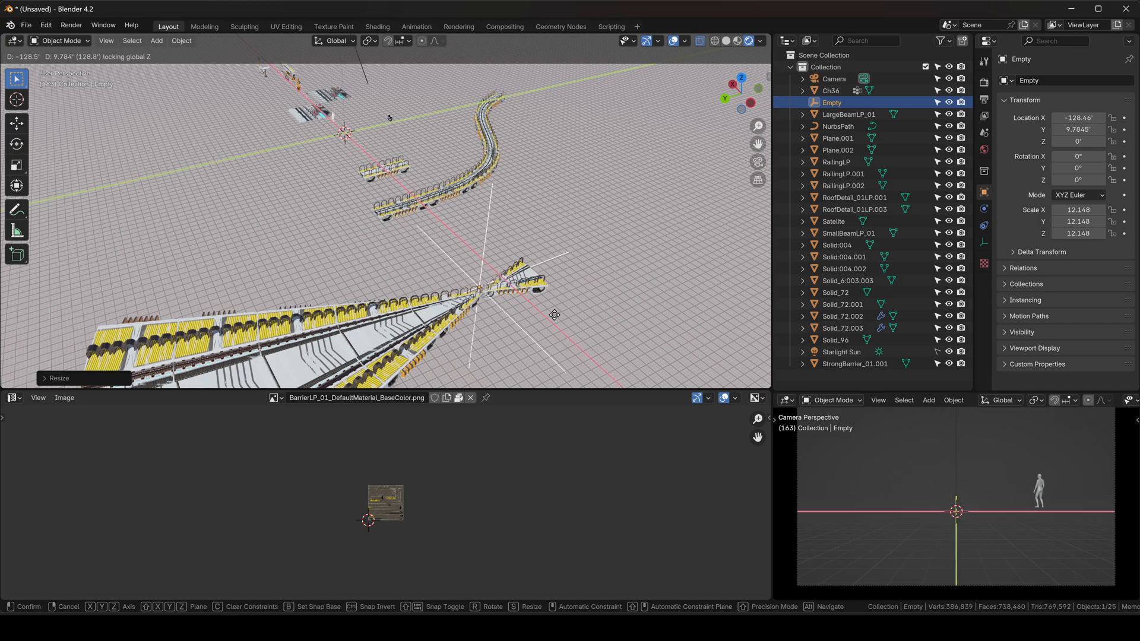
left_click(552, 325)
Step: Select the bent walkway and assign the empty as its Simple Deform origin
left_click(510, 291)
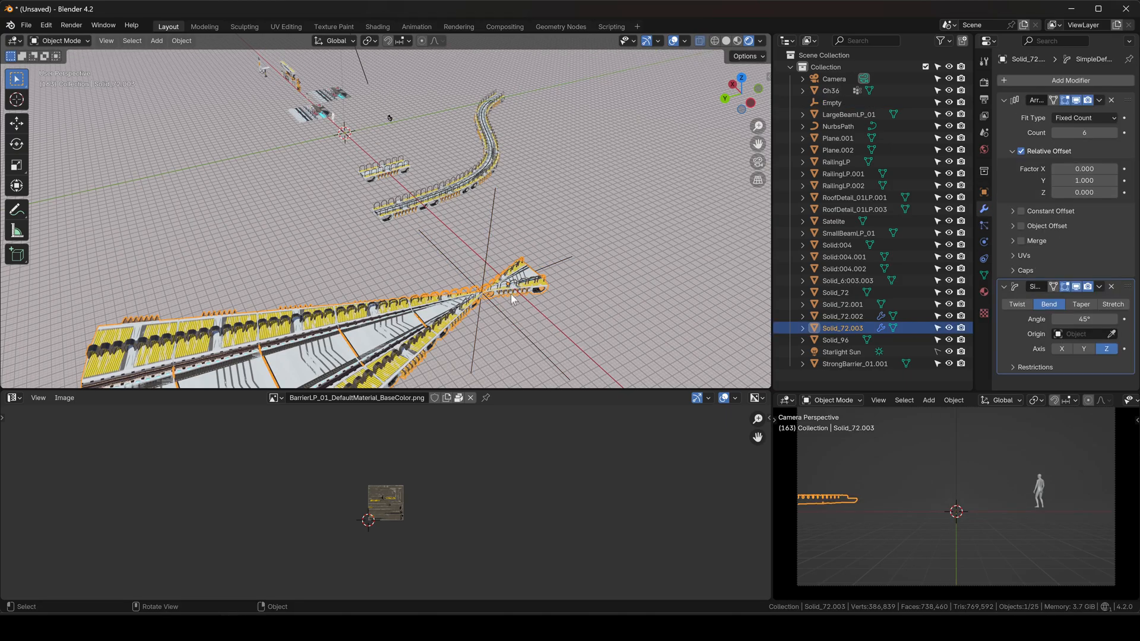
scroll(510, 294, "up", 3)
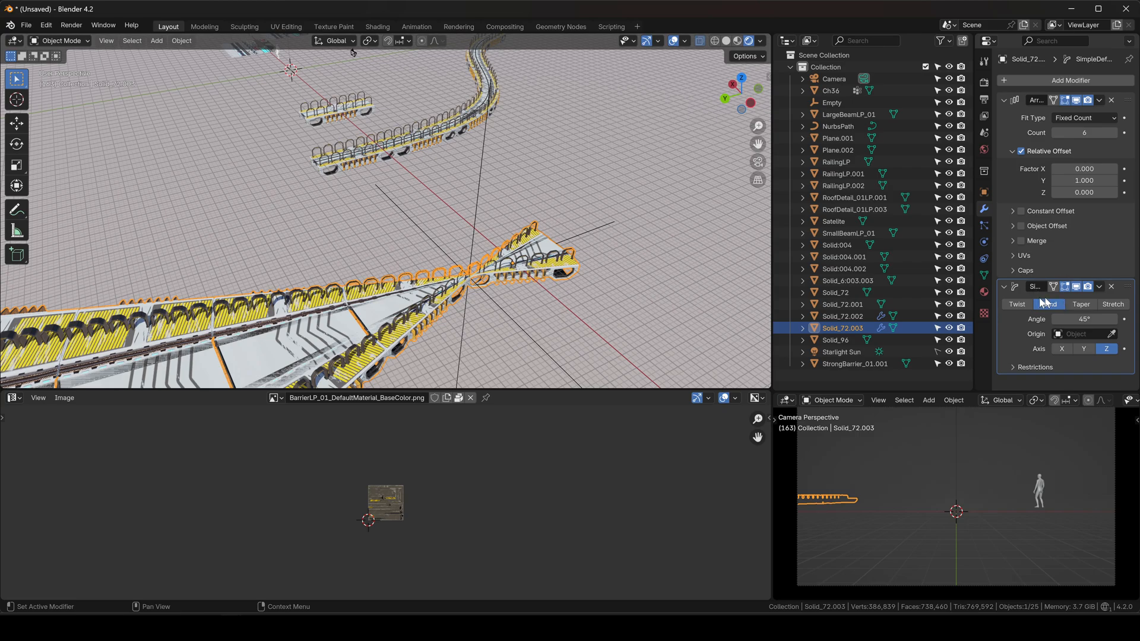
left_click(1112, 335)
left_click(520, 316)
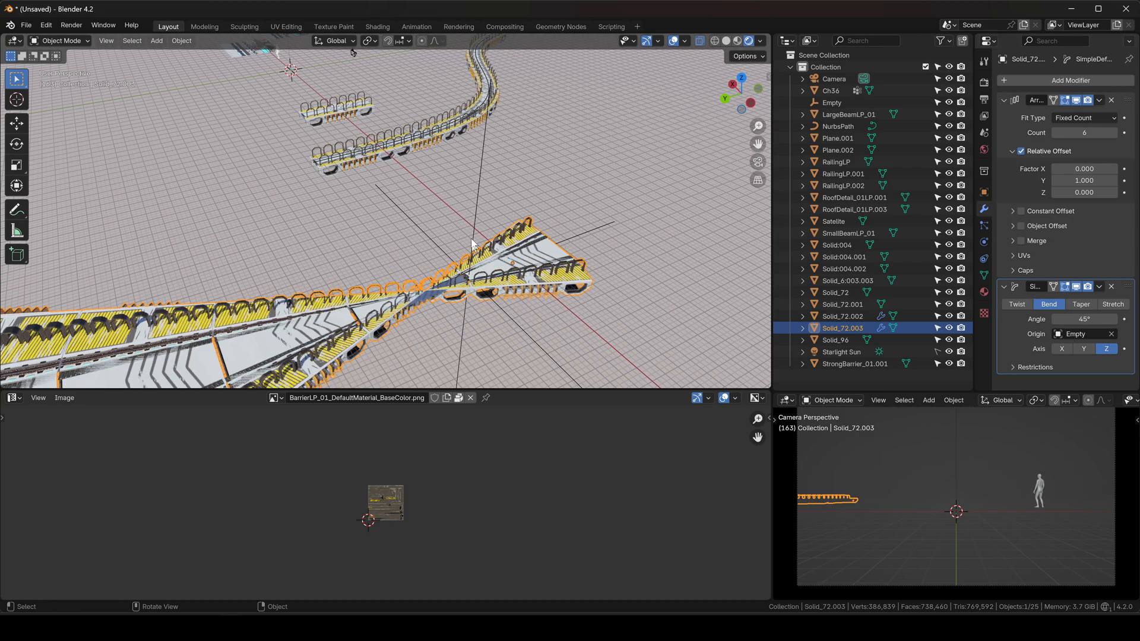
Step: Select the empty and rotate it 90° around the global Z axis
left_click(475, 212)
middle_click_drag(479, 206, 519, 201)
type("rx")
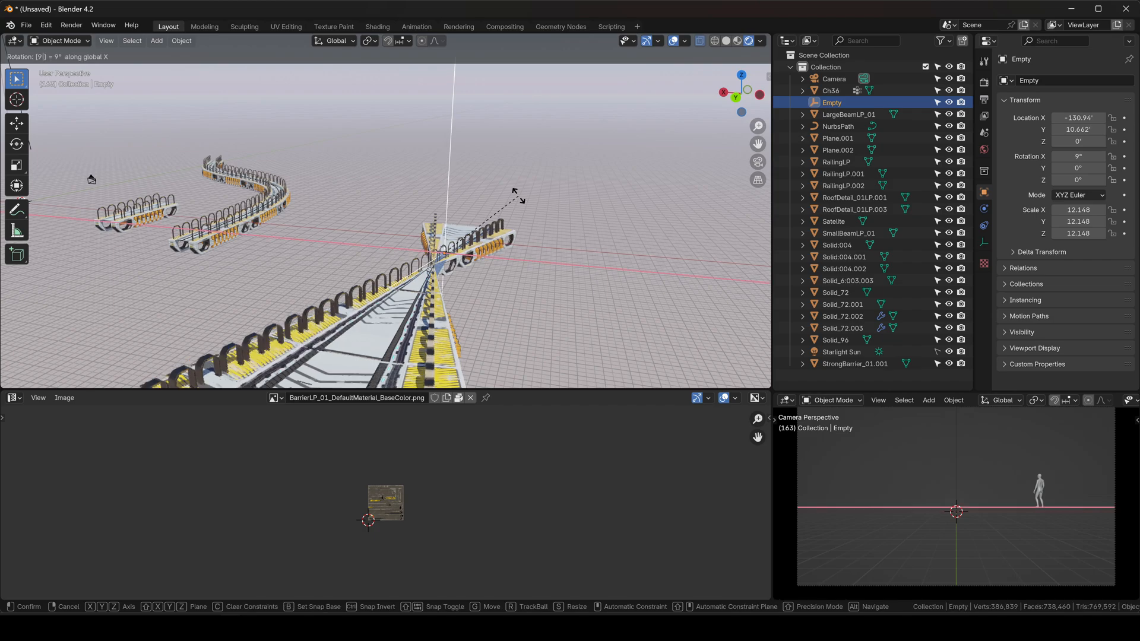
type("90")
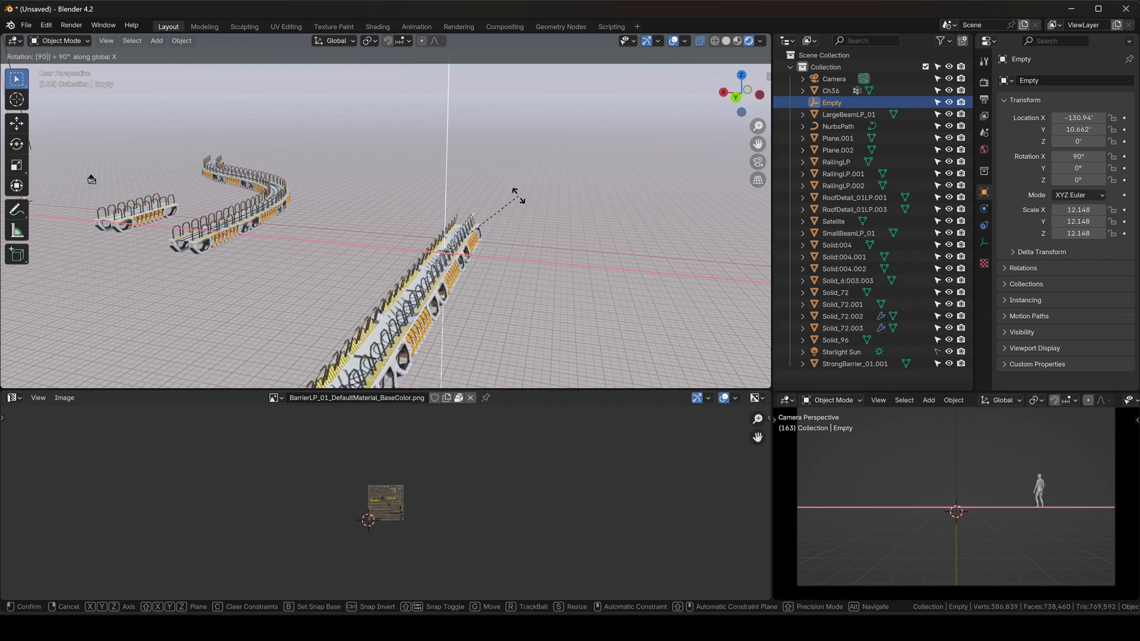
type("yz")
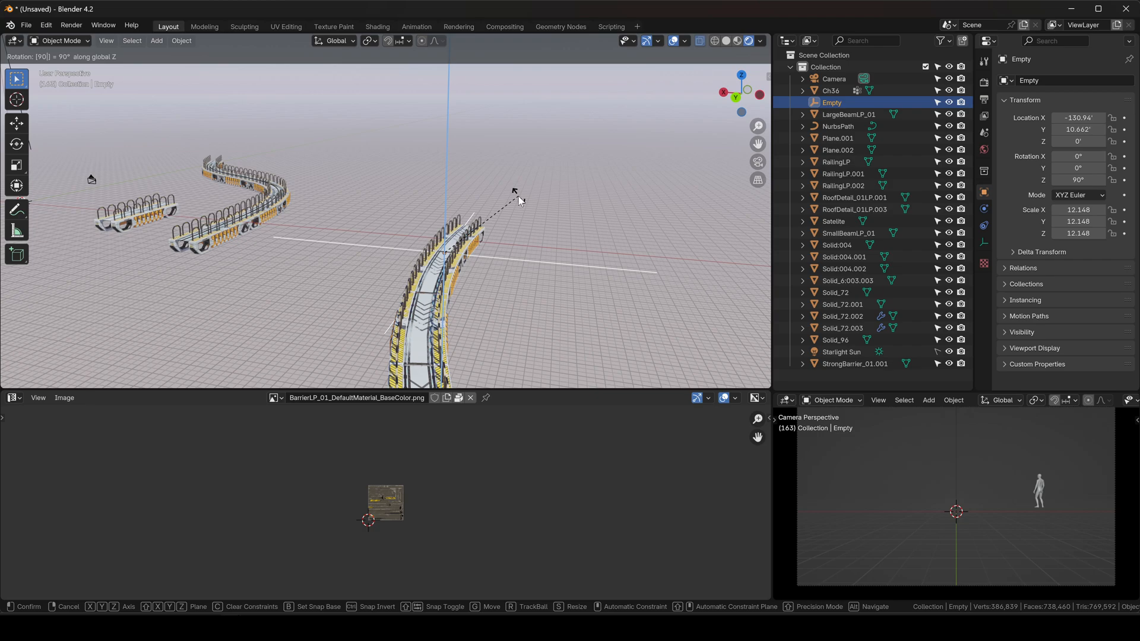
left_click(518, 197)
Step: Select the bent walkway and set its Simple Deform bend angle to 180°
scroll(518, 197, "down", 4)
middle_click_drag(470, 198, 481, 215)
left_click(416, 236)
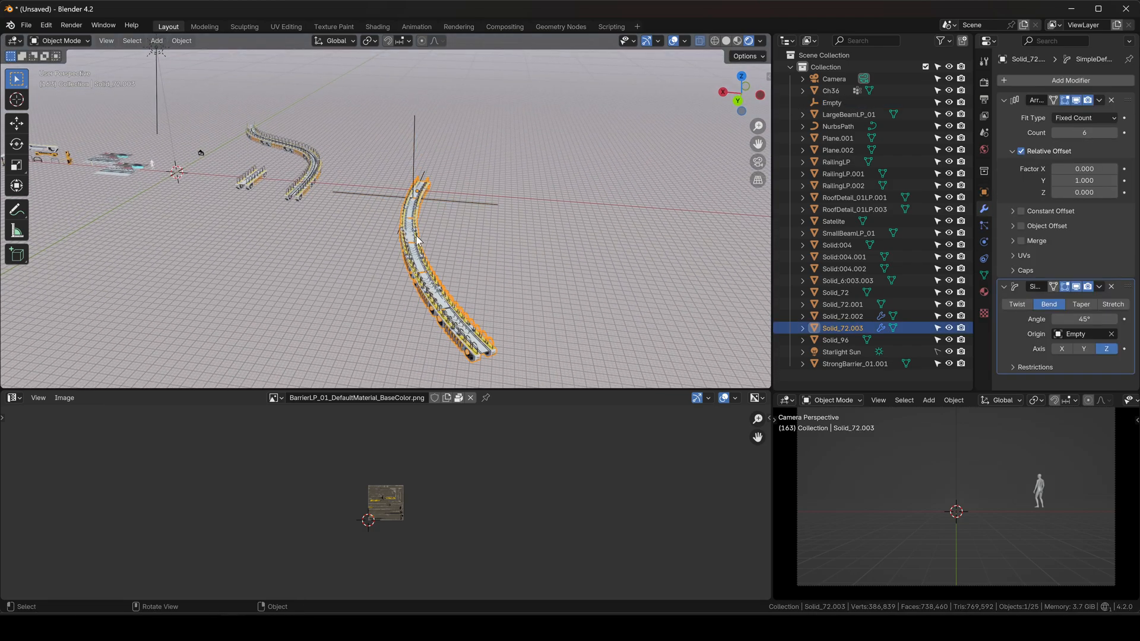
left_click(1077, 322)
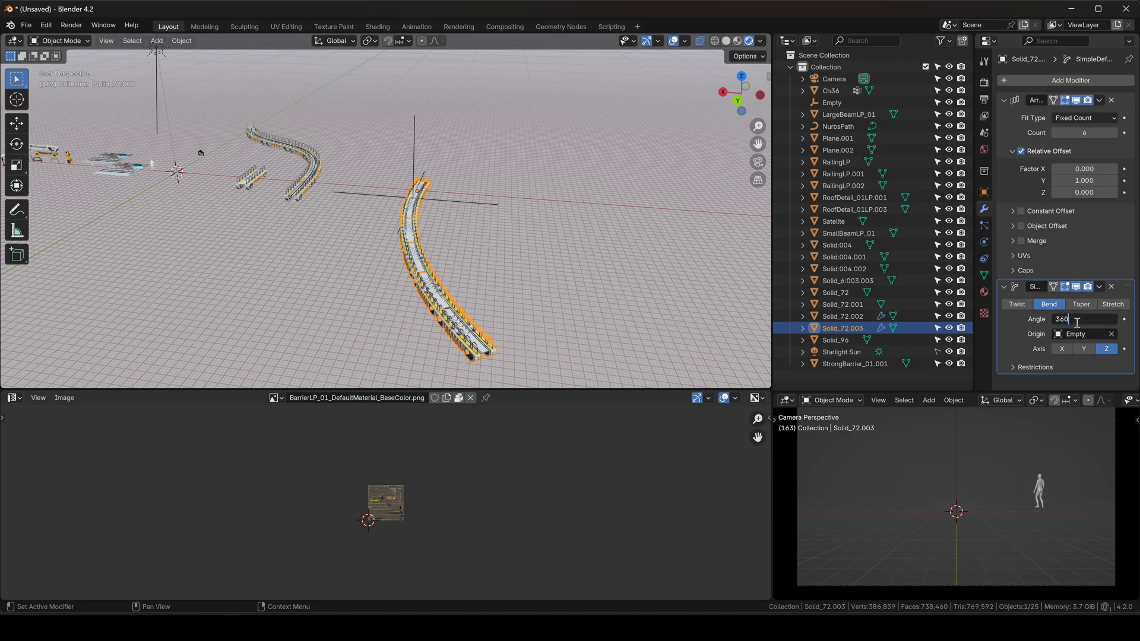
type("180")
key("Return")
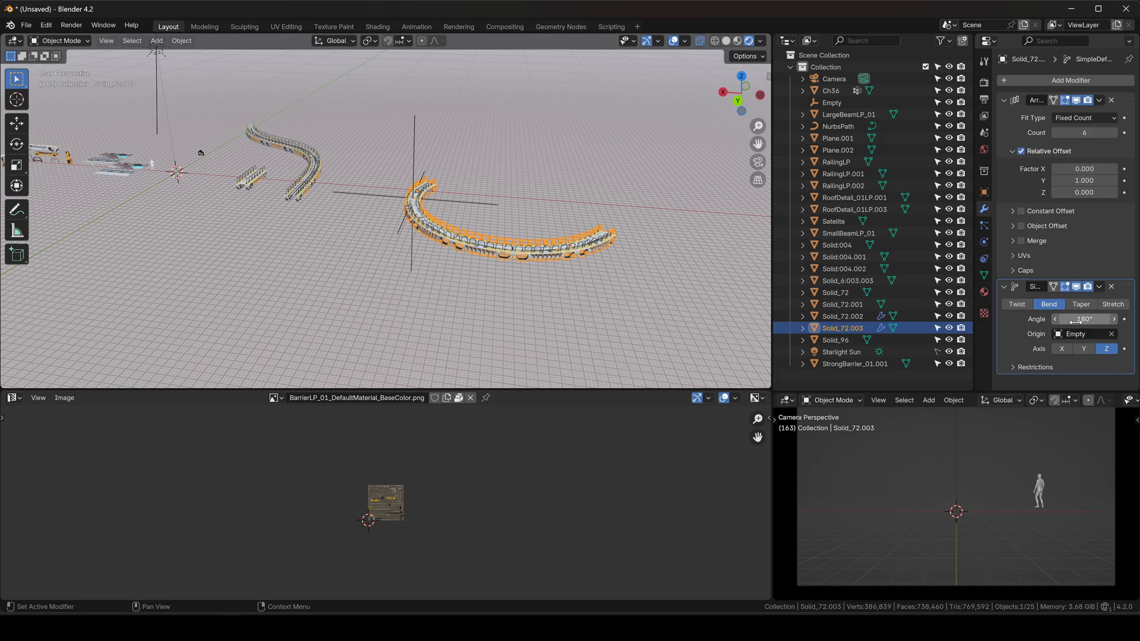
Step: Move the empty to the middle of the walkway's starting end, at about X -131.4', Y -11.56'
scroll(498, 196, "up", 5)
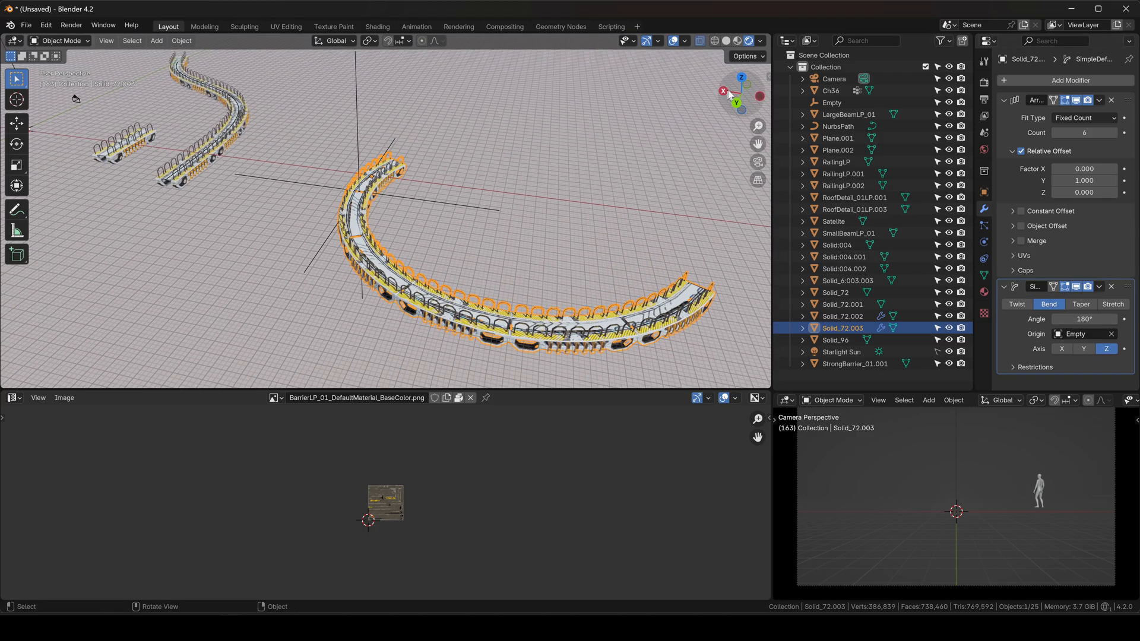
left_click(742, 77)
left_click(472, 260)
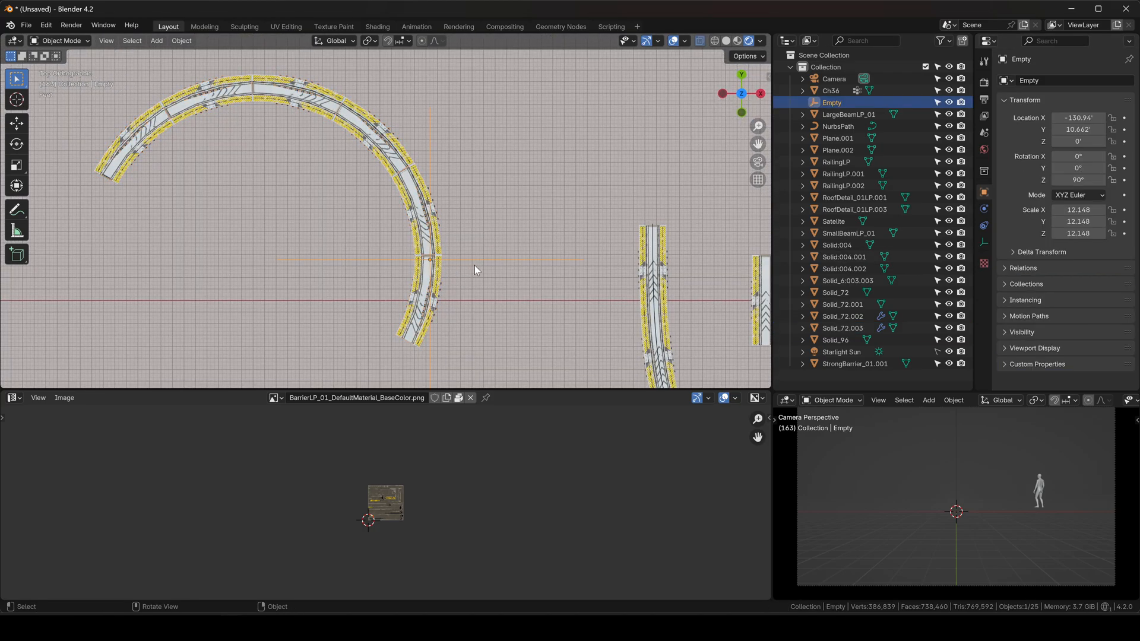
middle_click_drag(478, 255, 500, 210, "shift")
key("g")
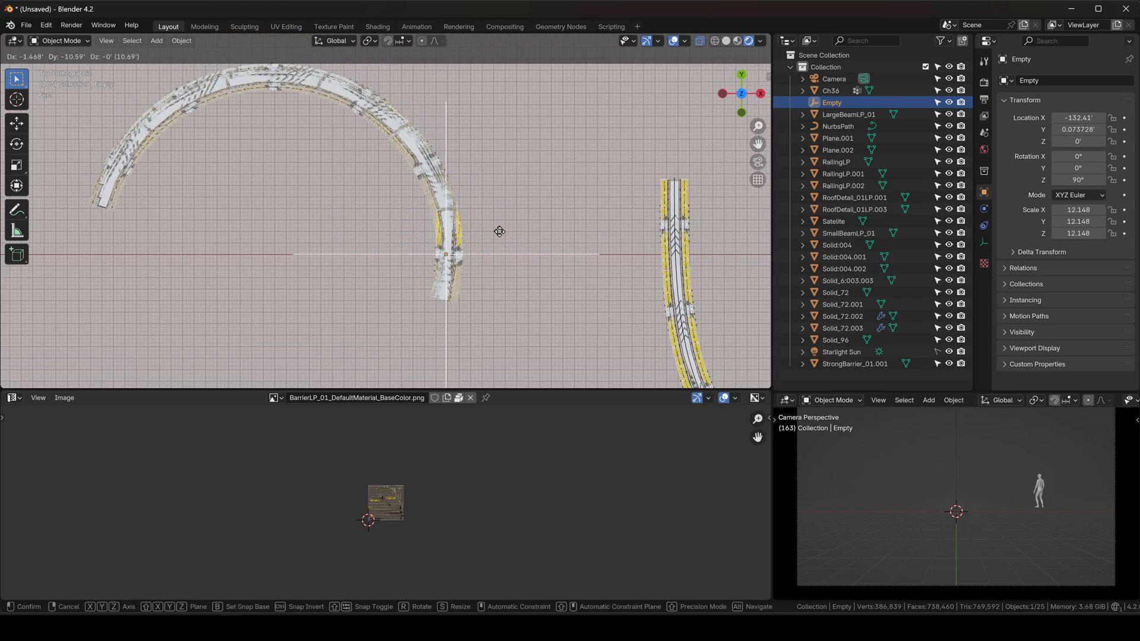
left_click(504, 265)
scroll(457, 295, "up", 11)
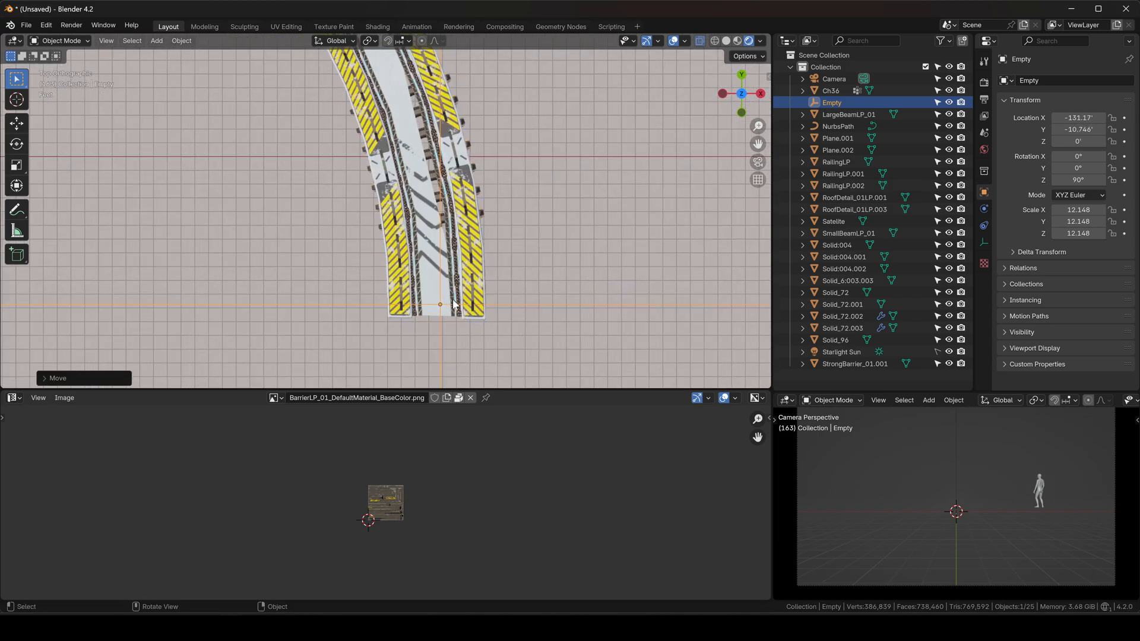
key("g")
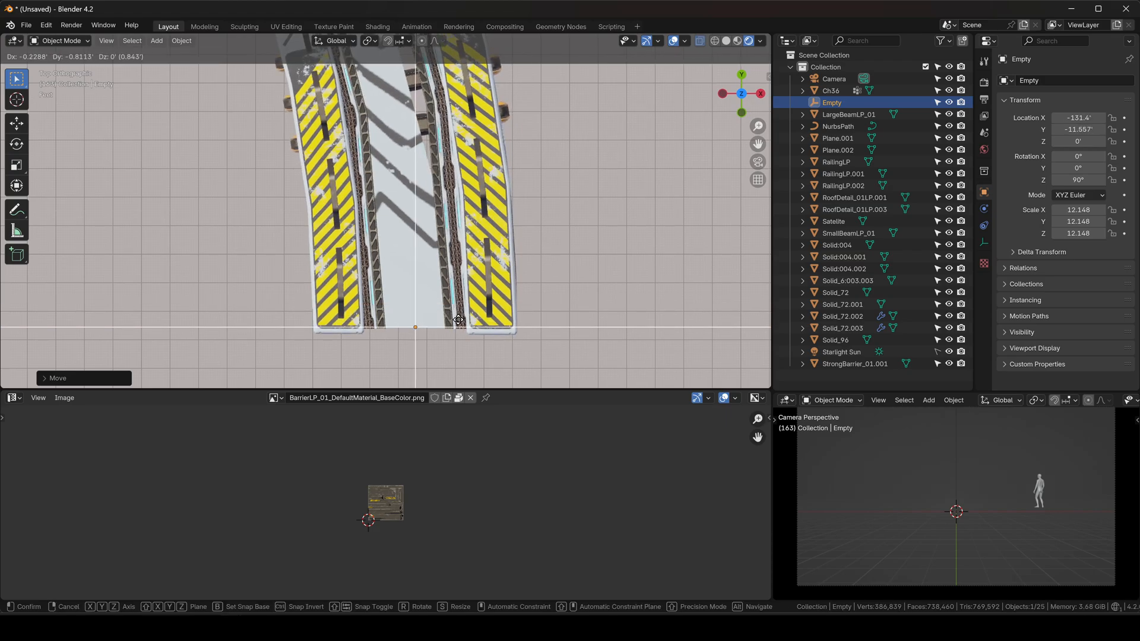
left_click(458, 320)
Step: Select the bent walkway and set its Simple Deform bend angle to 360° to form a closed ring
scroll(448, 283, "down", 12)
middle_click_drag(228, 202, 591, 117, "shift")
left_click(387, 223)
middle_click_drag(394, 180, 465, 230)
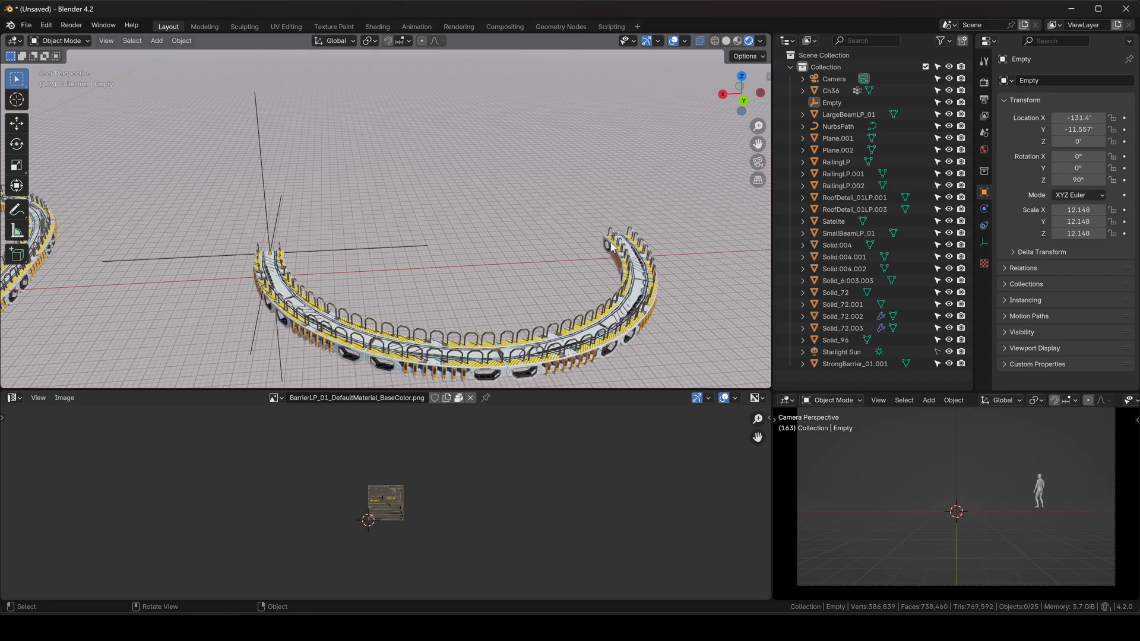
middle_click_drag(368, 267, 361, 213)
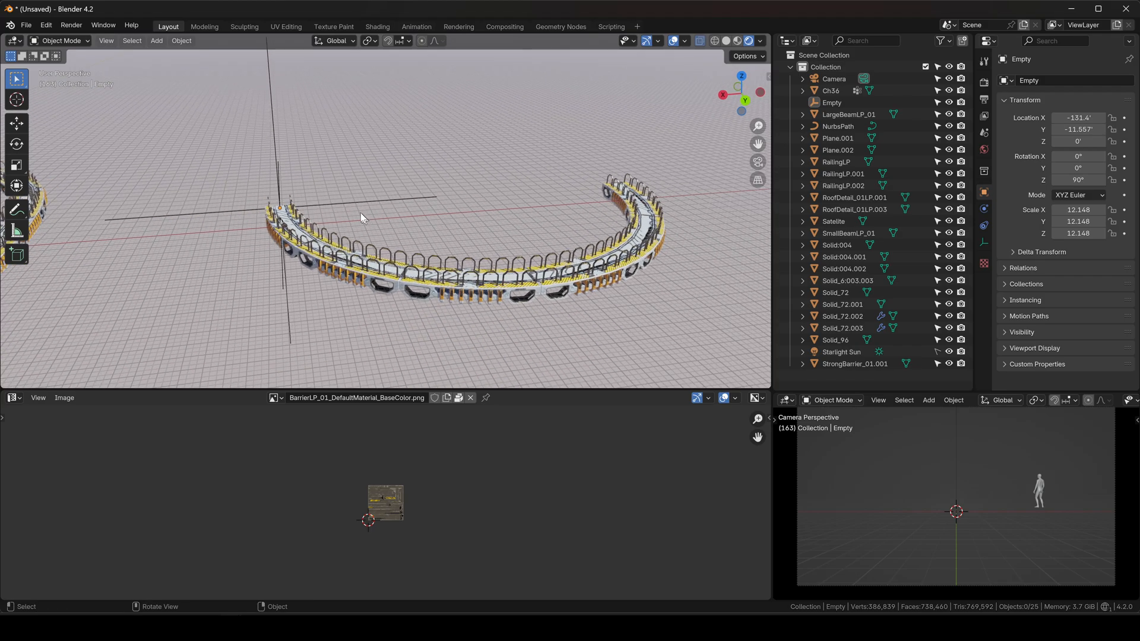
left_click(300, 242)
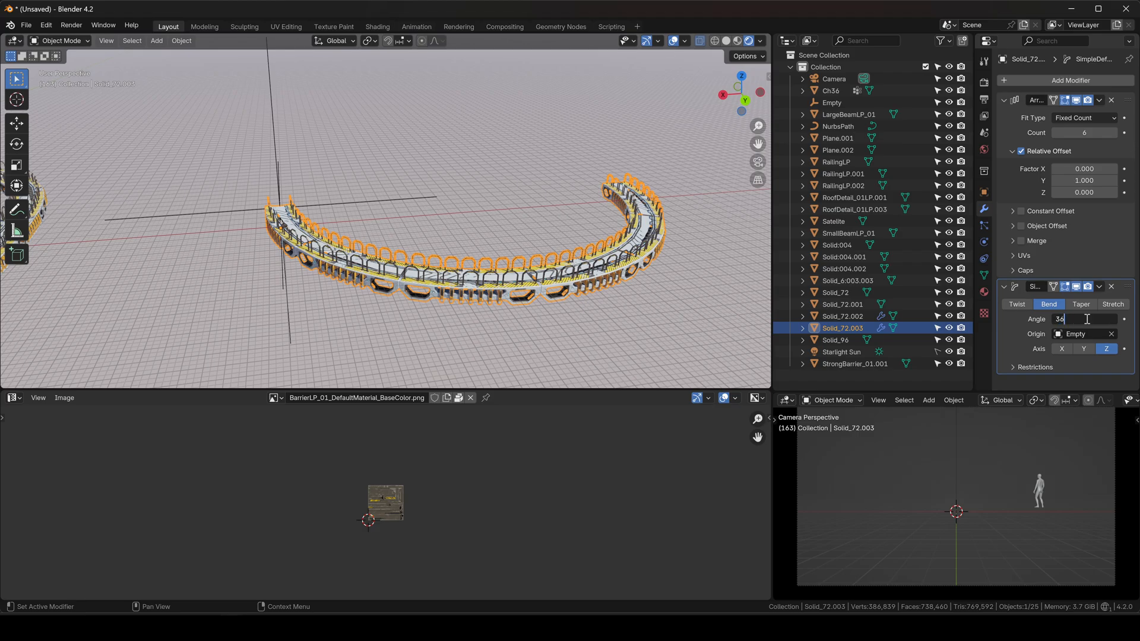
key("Return")
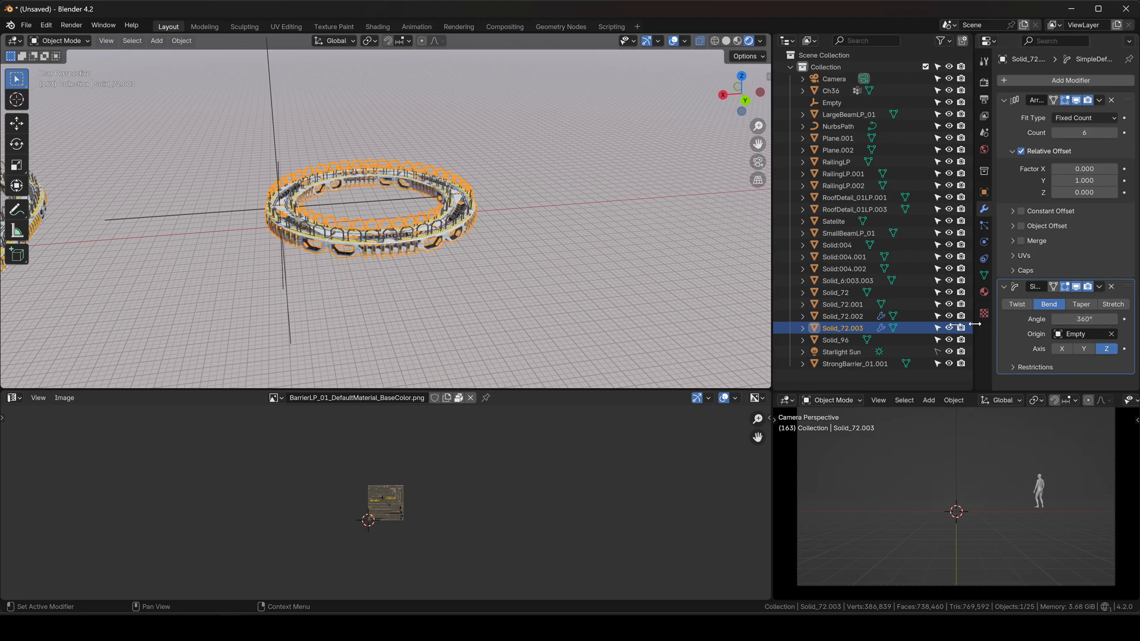
Step: Check the ring's floor sections up close, then select the ring walkway and enter Edit Mode
left_click(462, 234)
scroll(410, 205, "up", 7)
middle_click_drag(482, 201, 541, 196)
scroll(431, 200, "down", 5)
scroll(517, 227, "up", 8)
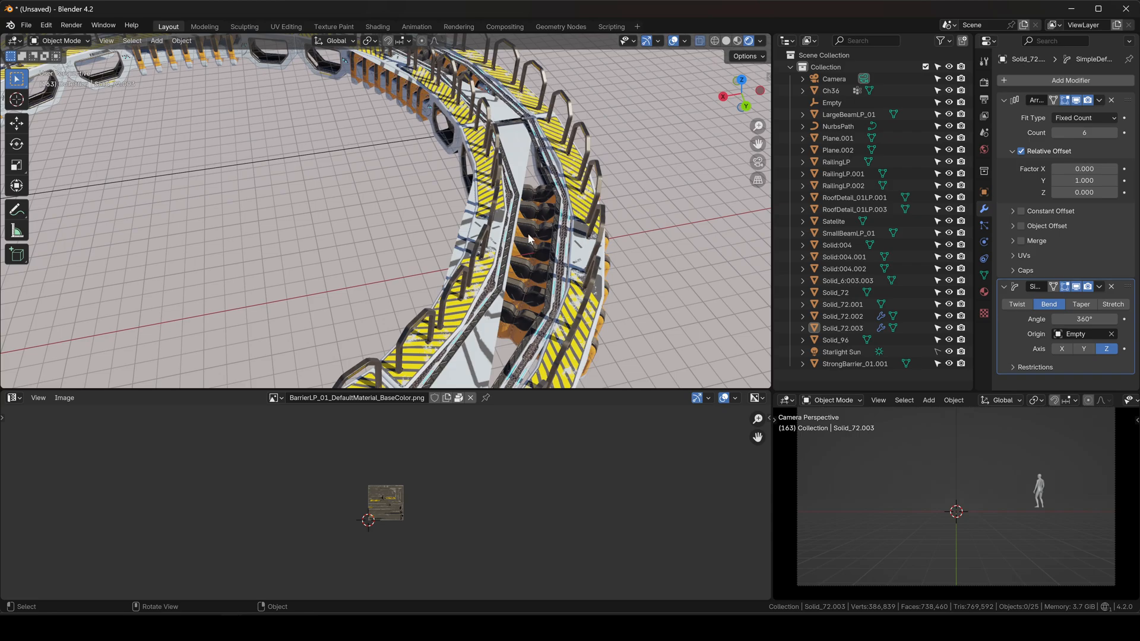
left_click(525, 159)
key("ctrl+Tab")
left_click(596, 173)
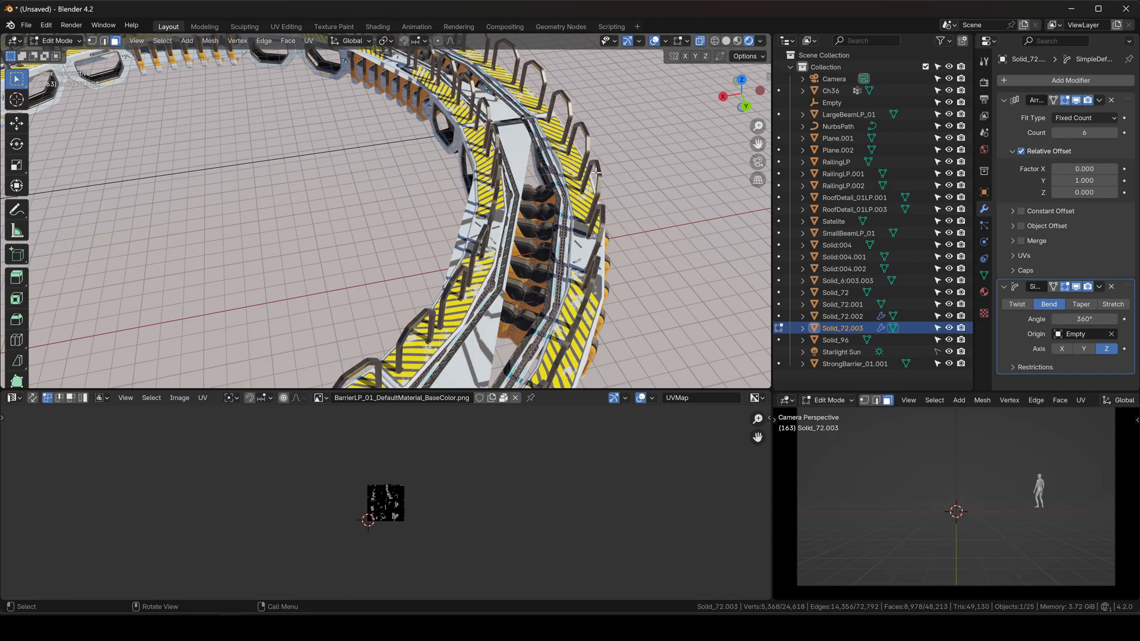
Step: Select the module's flat floor plate together with its linked faces
scroll(597, 178, "down", 3)
middle_click_drag(322, 218, 386, 233, "shift")
scroll(386, 233, "up", 6)
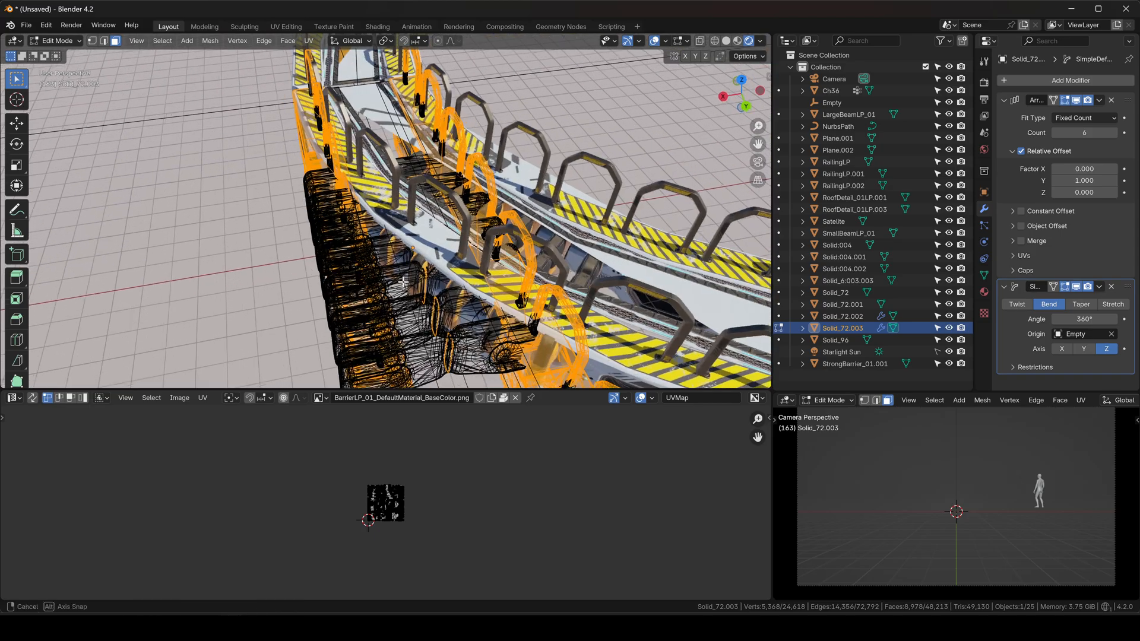
left_click(383, 188)
key("ctrl+l")
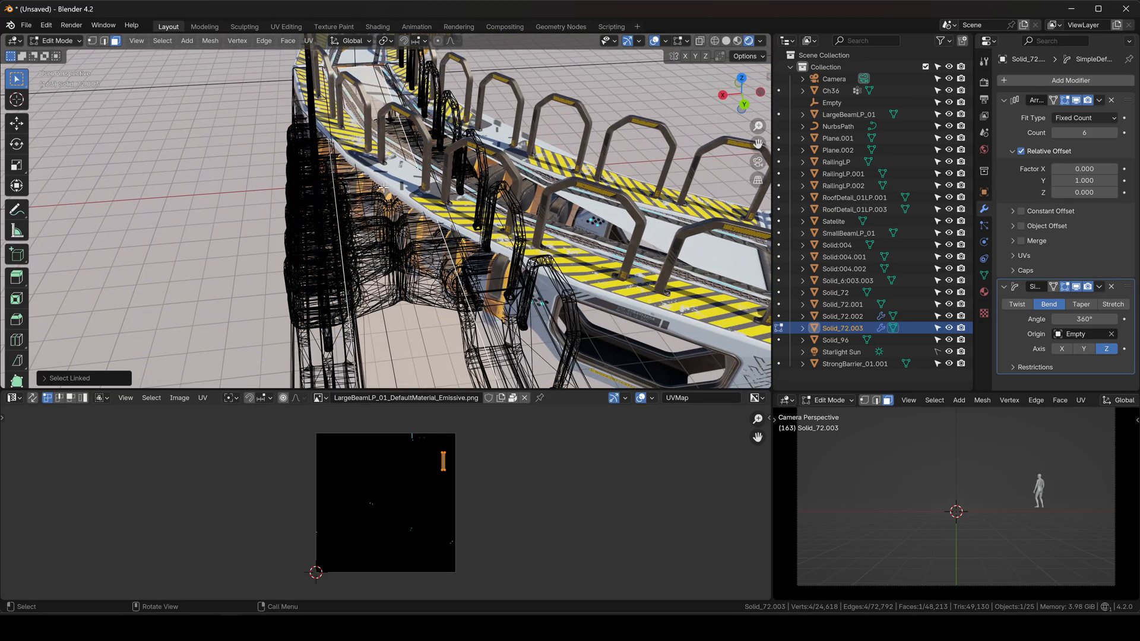
key("alt+z")
mouse_move(355, 98)
middle_mouse_down()
mouse_move(404, 102)
mouse_move(351, 94)
middle_mouse_up()
key("alt+z")
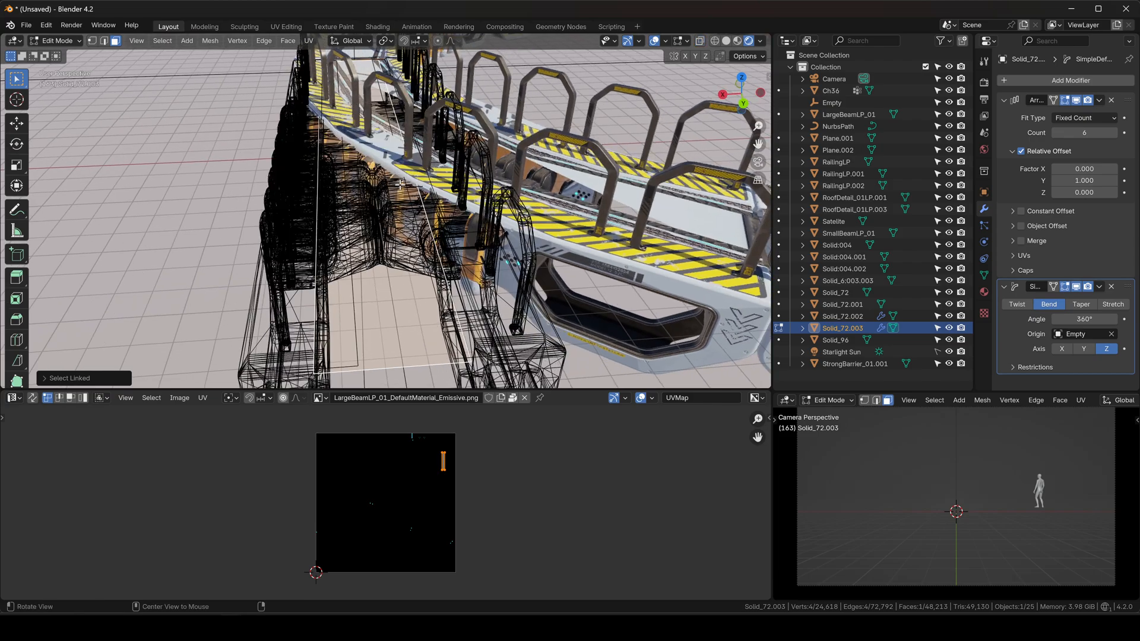
Step: Add 10 evenly spaced, centred loop cuts across the length of the module's flat floor plate and return to Object Mode
scroll(370, 145, "down", 5)
middle_click_drag(370, 170, 361, 172)
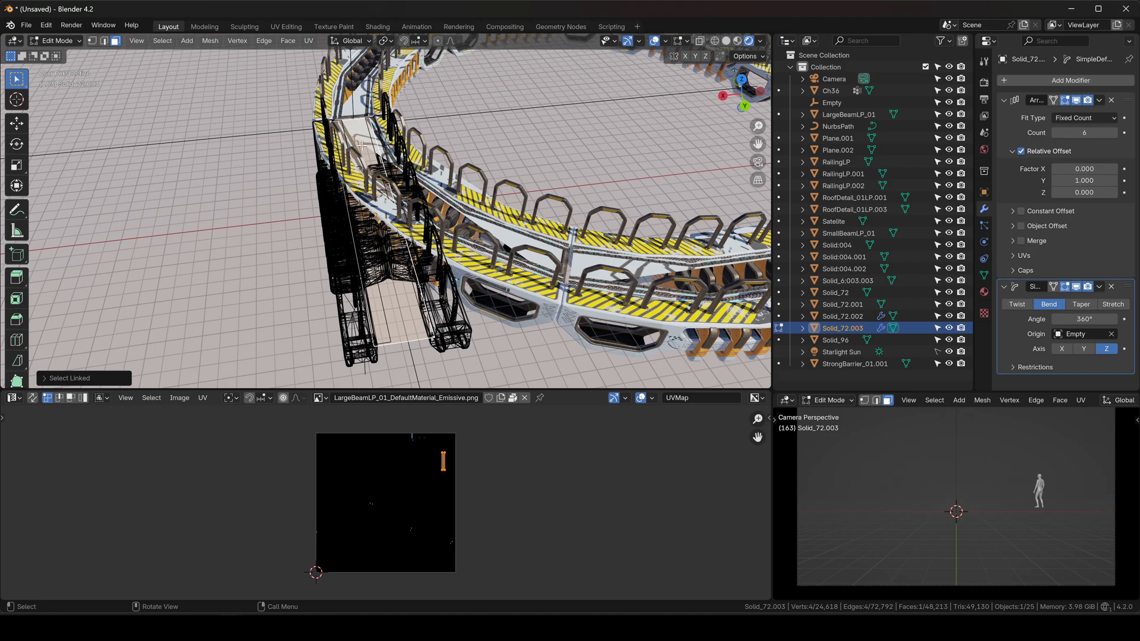
middle_click_drag(552, 246, 352, 161)
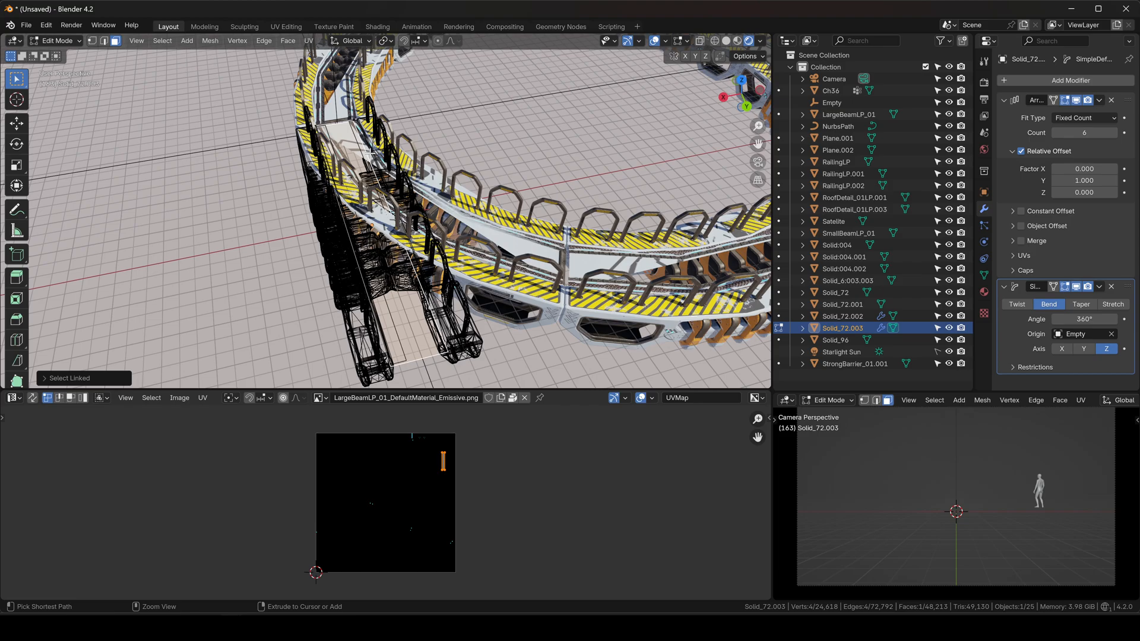
key("ctrl+r")
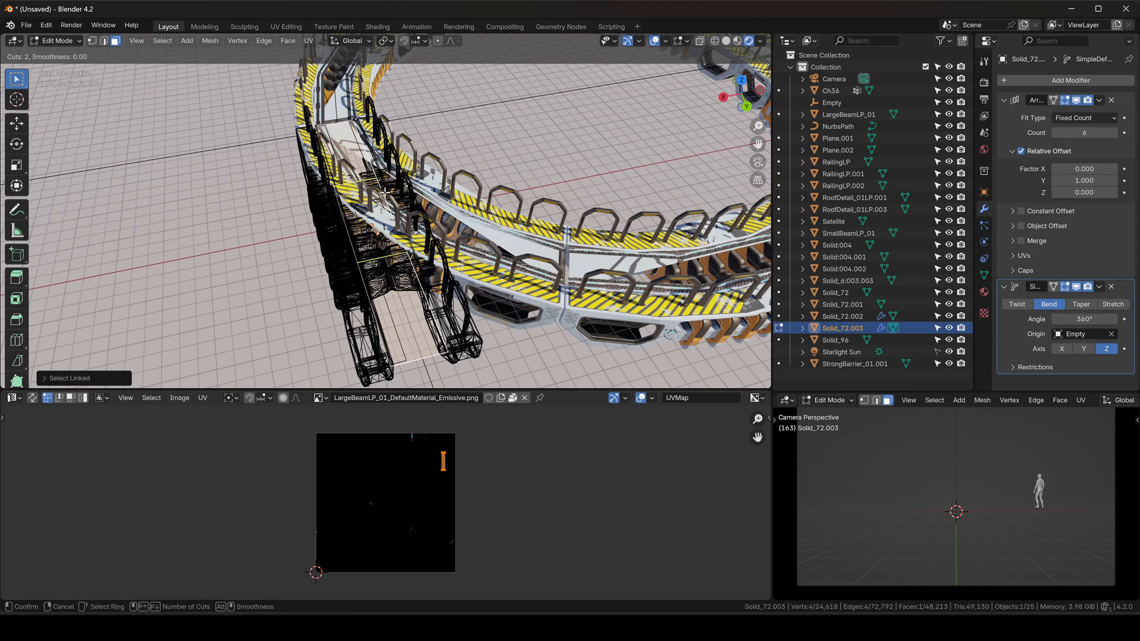
scroll(385, 191, "up", 8)
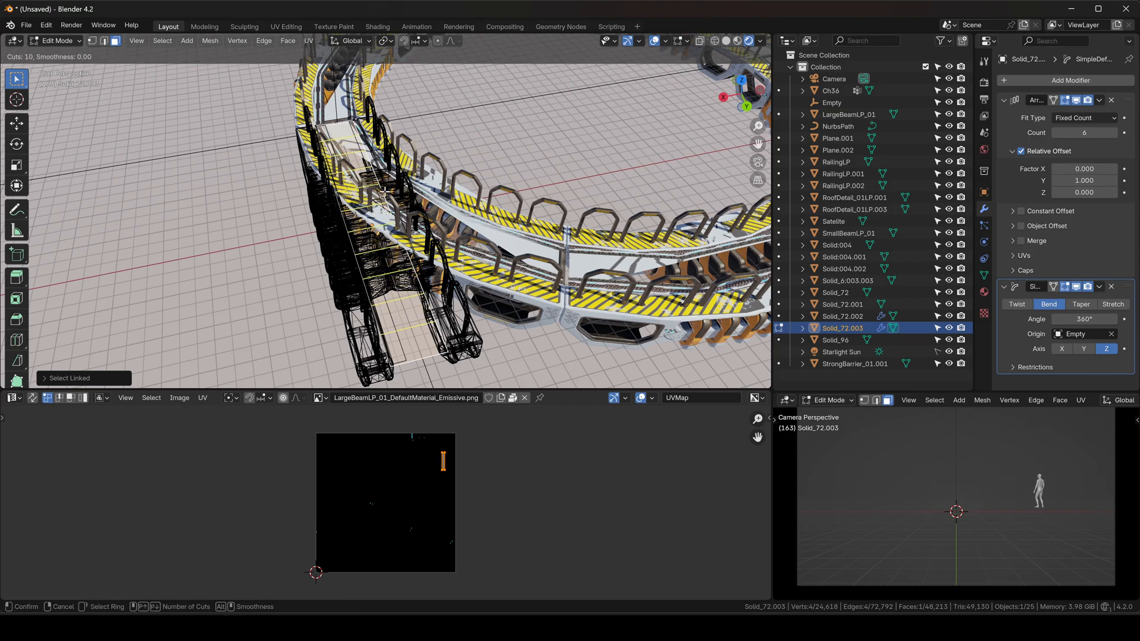
left_click(386, 191)
right_click(385, 192)
key("Tab")
middle_click_drag(745, 235, 562, 136, "shift")
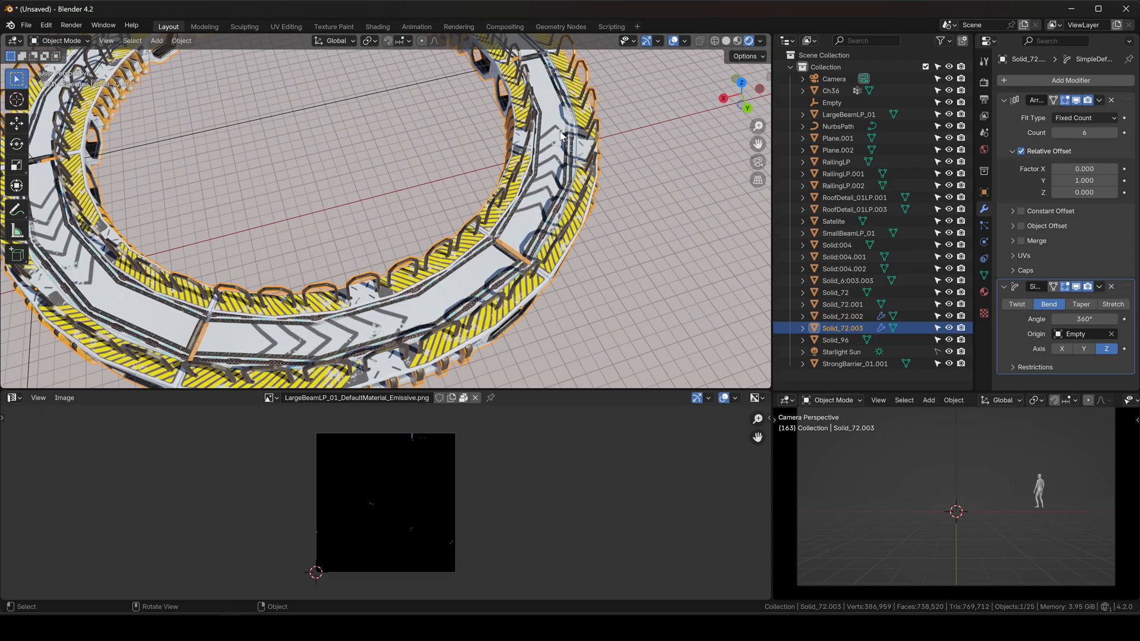
Step: Deselect the ring and view it as a whole, then select the original straight walkway module and inspect it up close
left_click(364, 205)
scroll(366, 231, "down", 4)
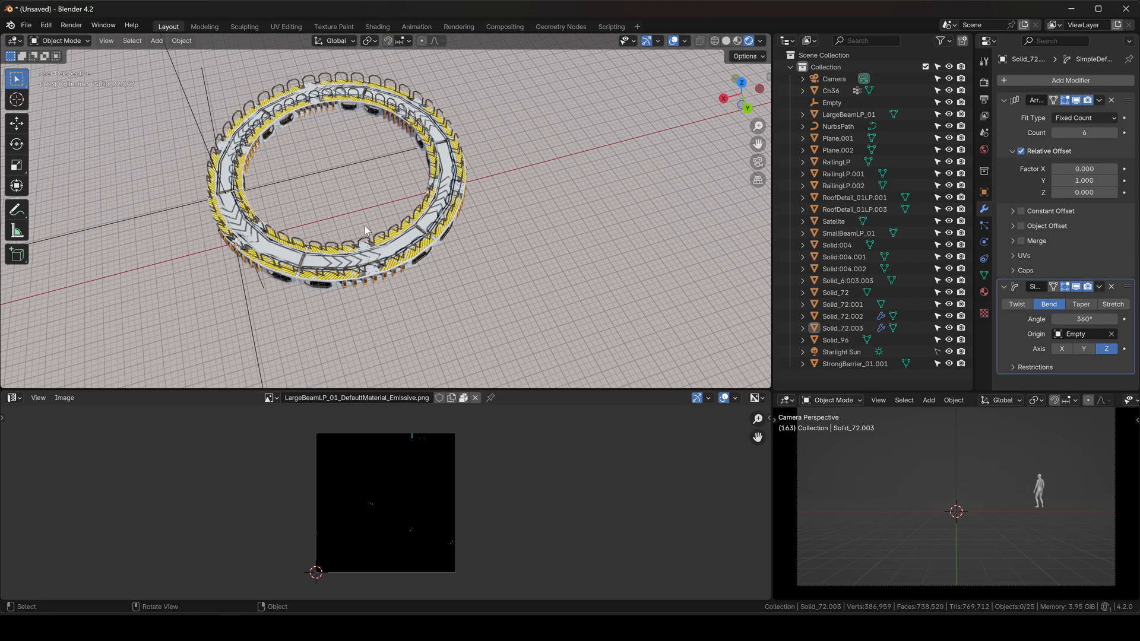
middle_click_drag(365, 226, 390, 237)
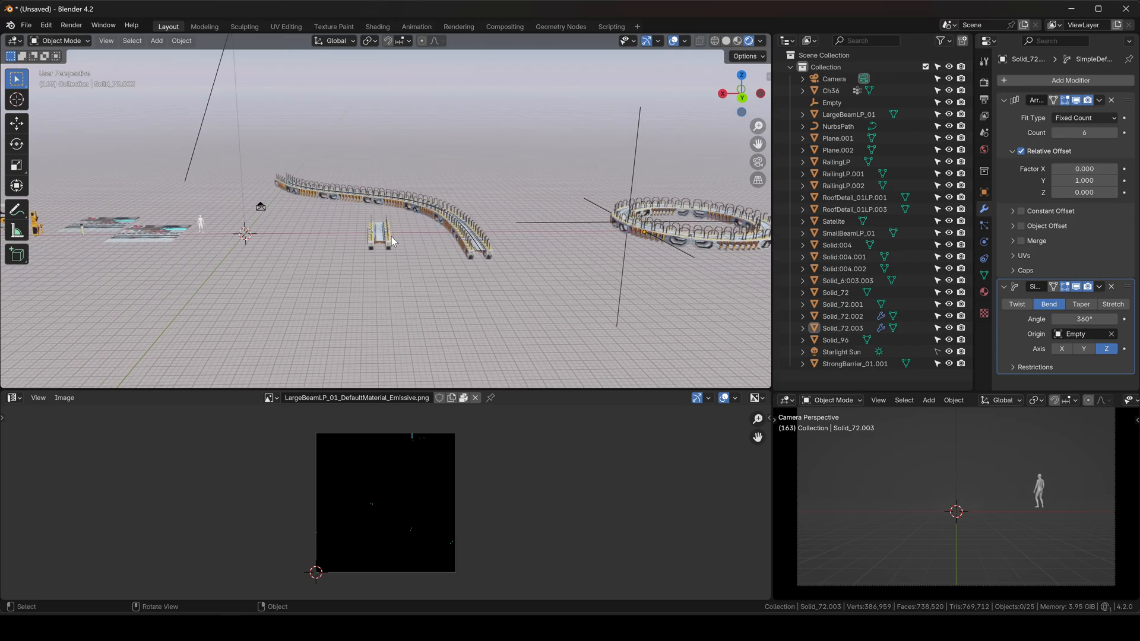
scroll(391, 237, "up", 6)
left_click(363, 225)
scroll(360, 222, "up", 4)
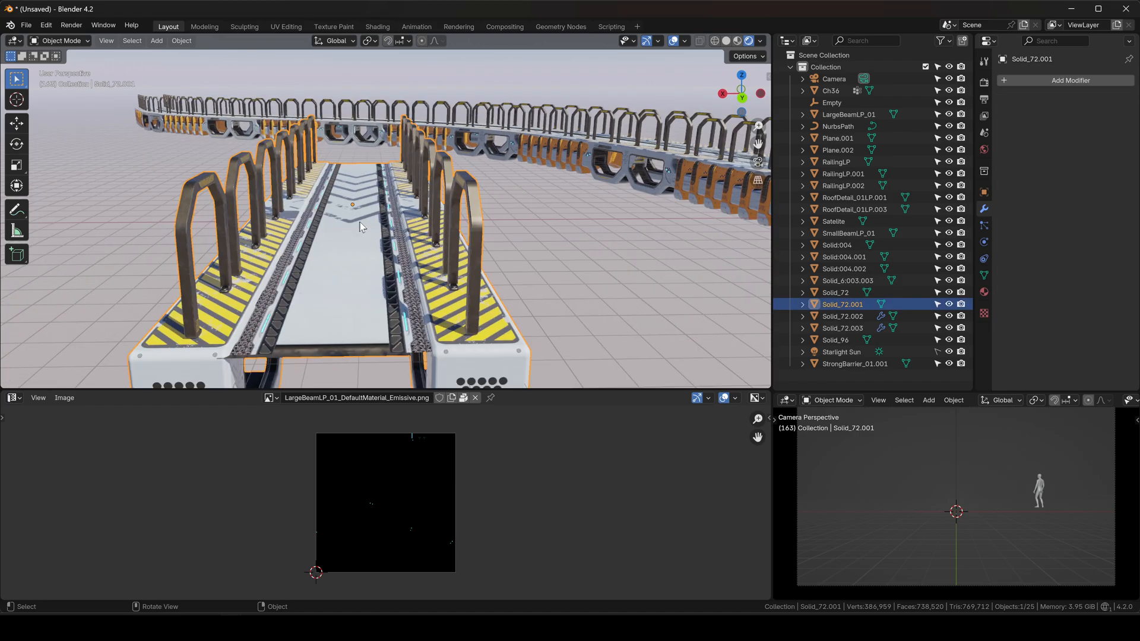
Step: Deselect the straight module and review it alongside the curved walkway and the ring walkway in one overview
left_click(539, 228)
scroll(548, 226, "down", 9)
middle_click_drag(548, 227, 364, 250, "shift")
middle_click_drag(465, 251, 454, 279)
middle_click_drag(619, 268, 535, 209, "shift")
middle_click_drag(262, 227, 458, 229)
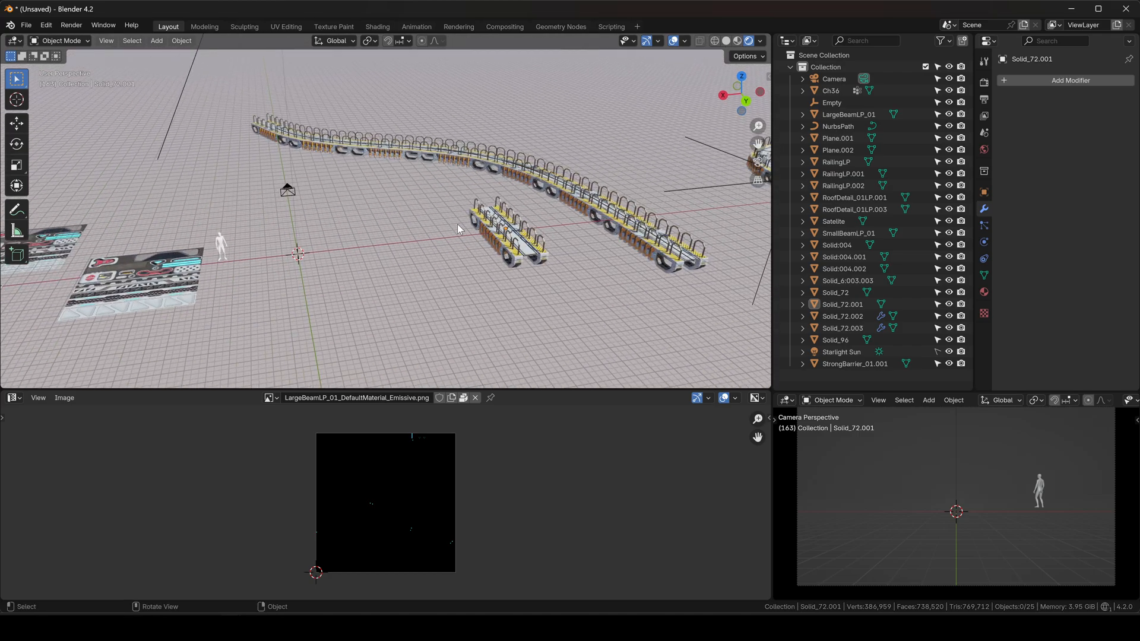
middle_click_drag(617, 226, 487, 243, "shift")
middle_click_drag(247, 256, 479, 197, "shift")
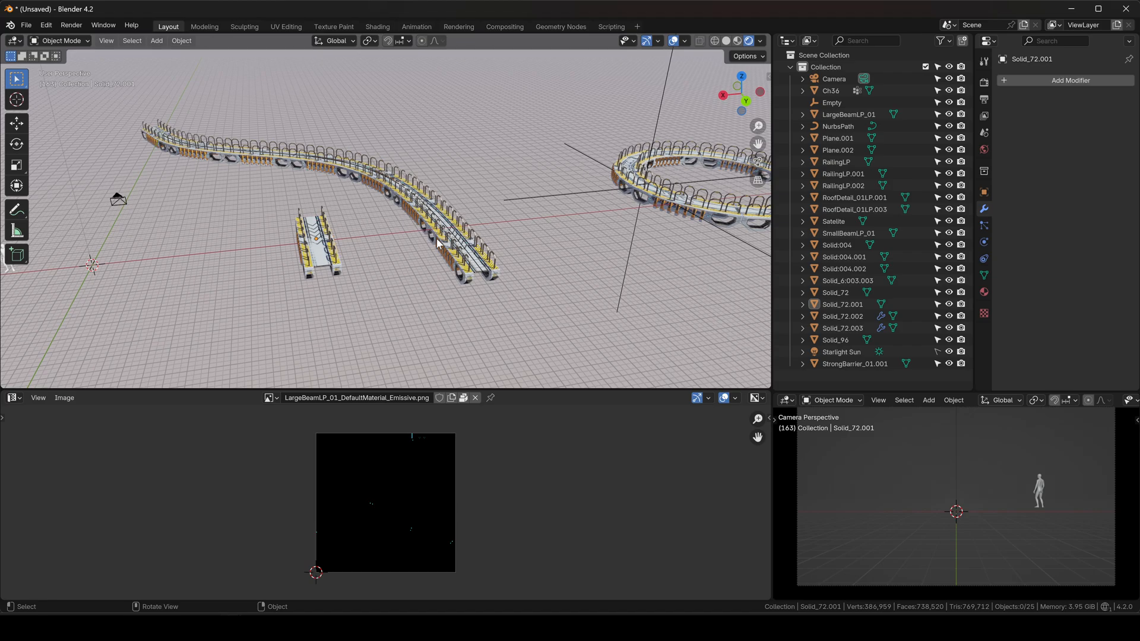
middle_click_drag(443, 197, 359, 211, "shift")
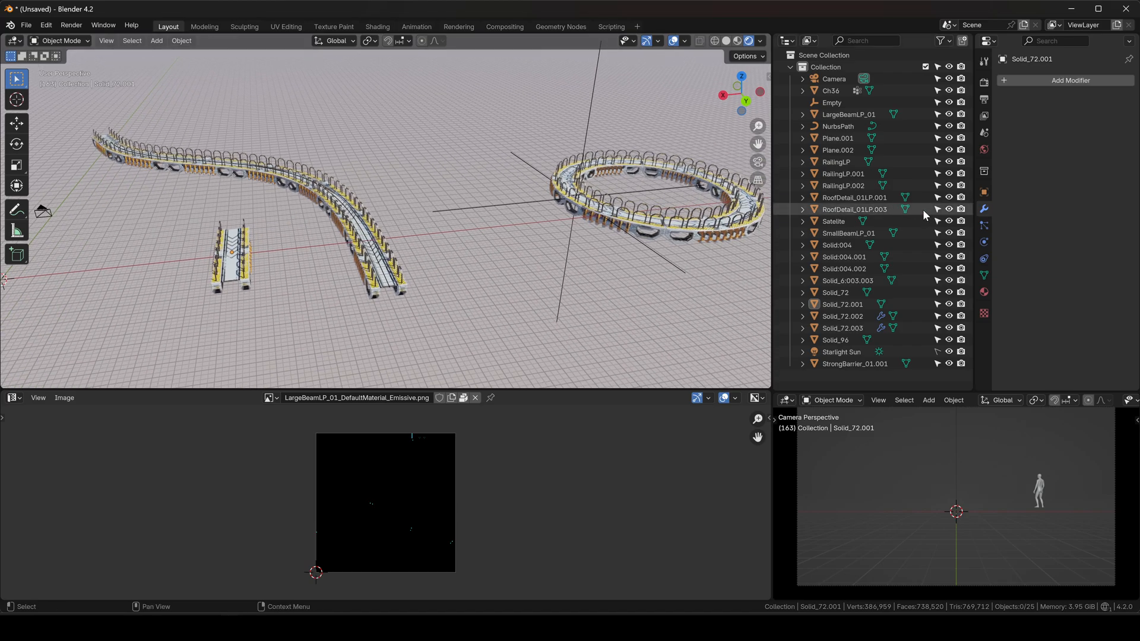